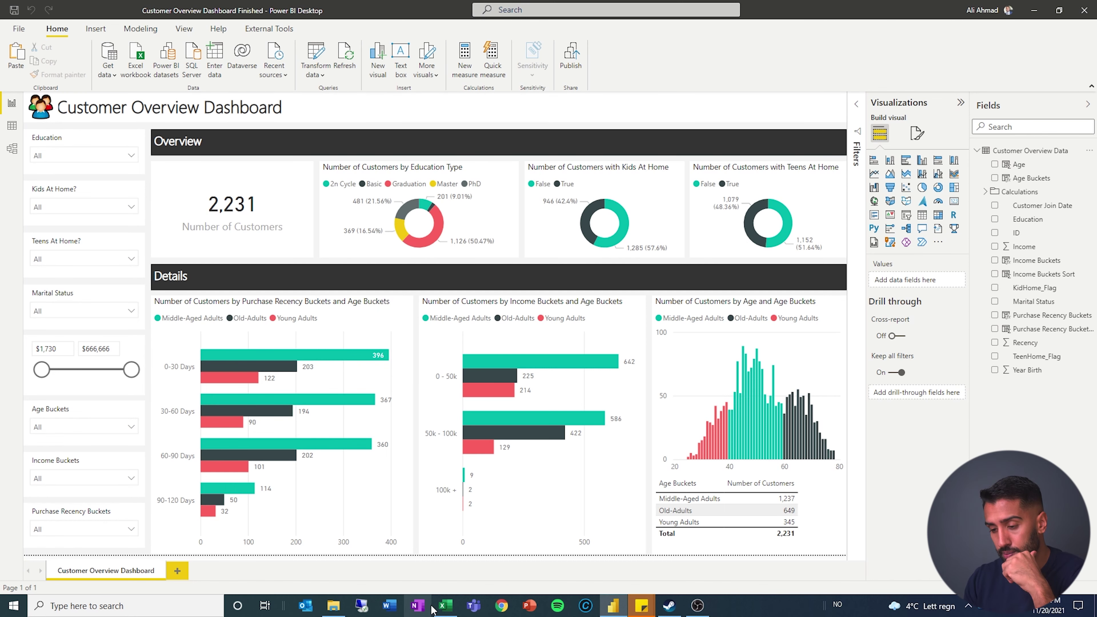
# Switch to the Customer Overview Data workbook in Excel and review its source columns from ID through Recency
pyautogui.click(442, 607)
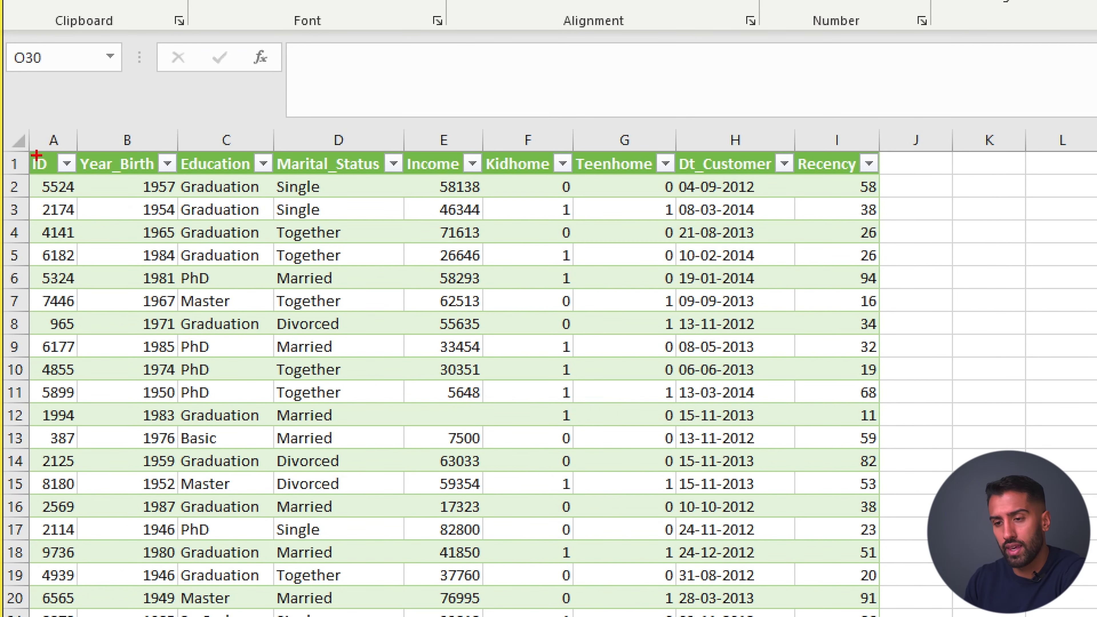
pyautogui.moveTo(26, 130); pyautogui.dragTo(158, 145)
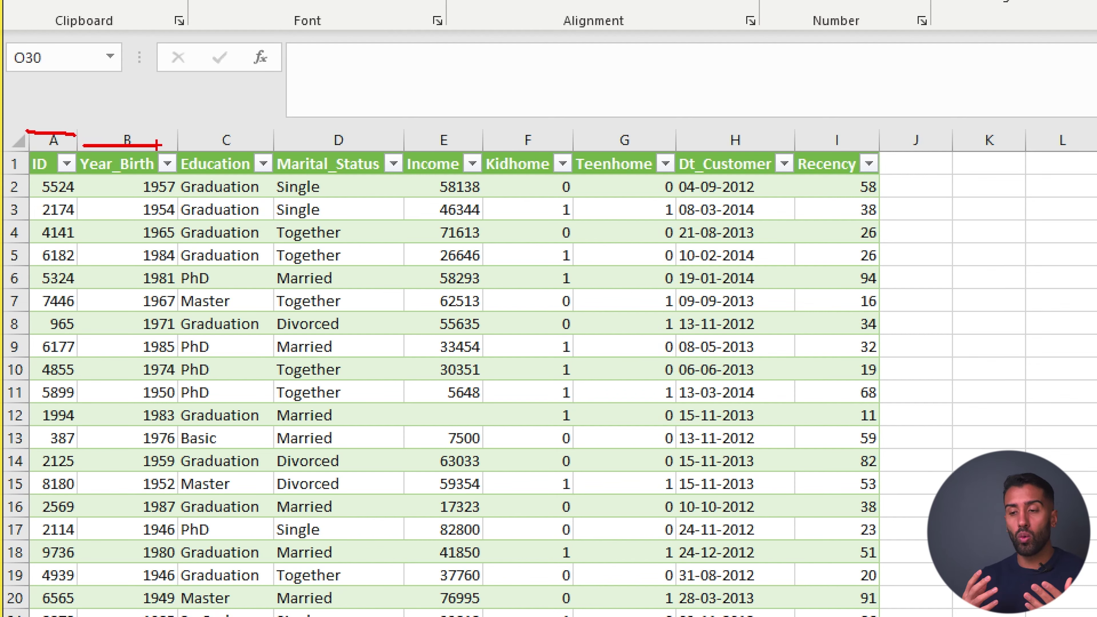
pyautogui.moveTo(185, 139); pyautogui.dragTo(350, 144)
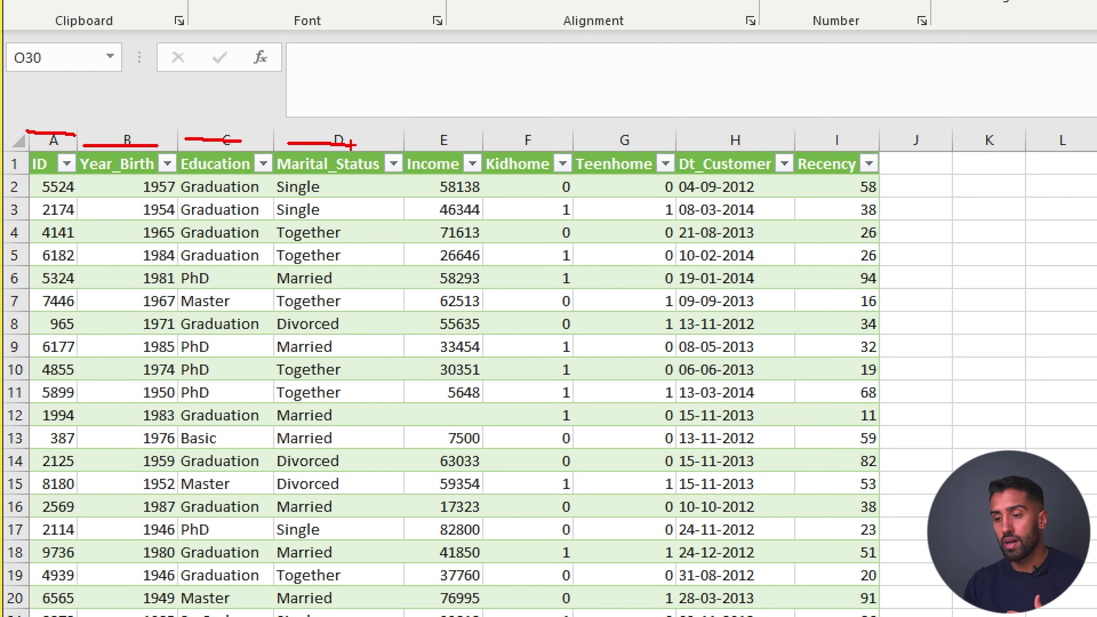
pyautogui.moveTo(420, 127)
pyautogui.mouseDown()
pyautogui.moveTo(545, 143)
pyautogui.moveTo(631, 124)
pyautogui.mouseUp()
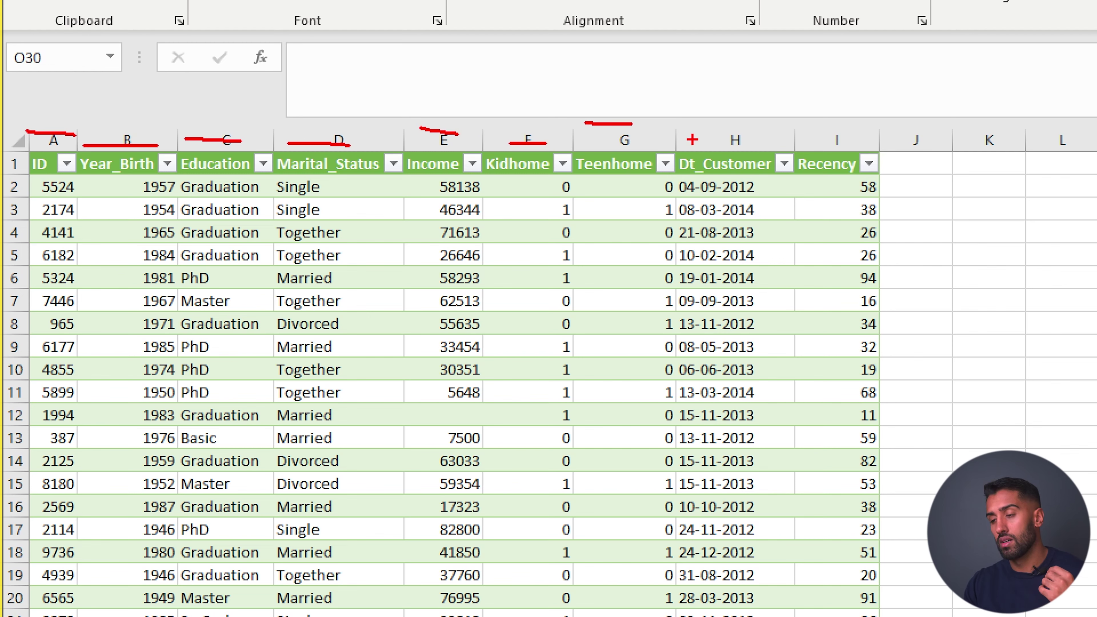
pyautogui.moveTo(687, 139); pyautogui.dragTo(757, 140)
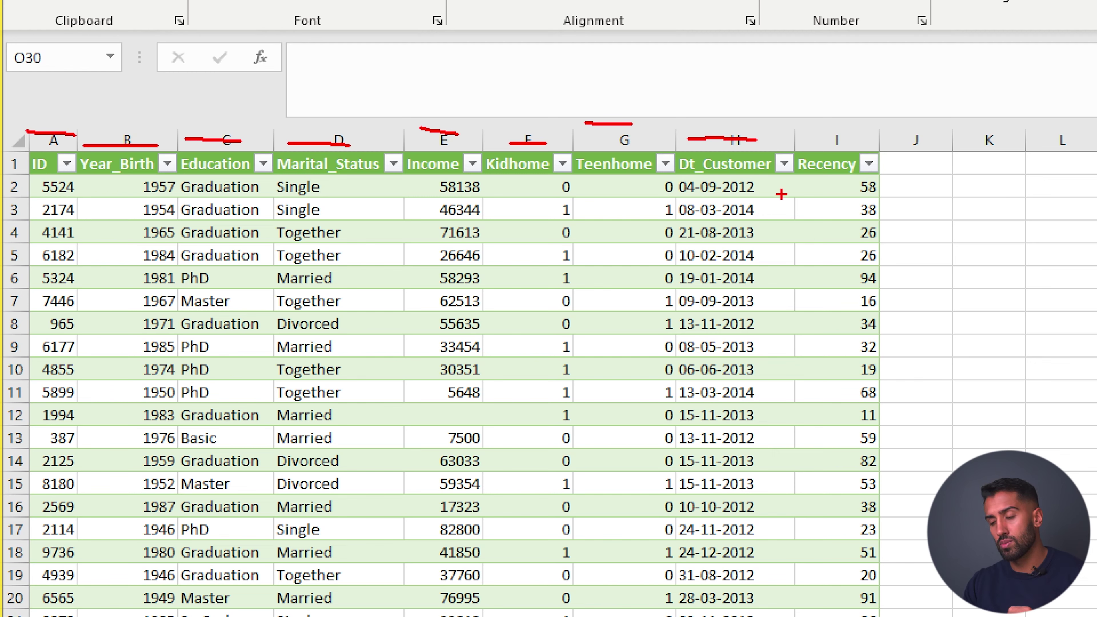
pyautogui.moveTo(813, 133); pyautogui.dragTo(880, 138)
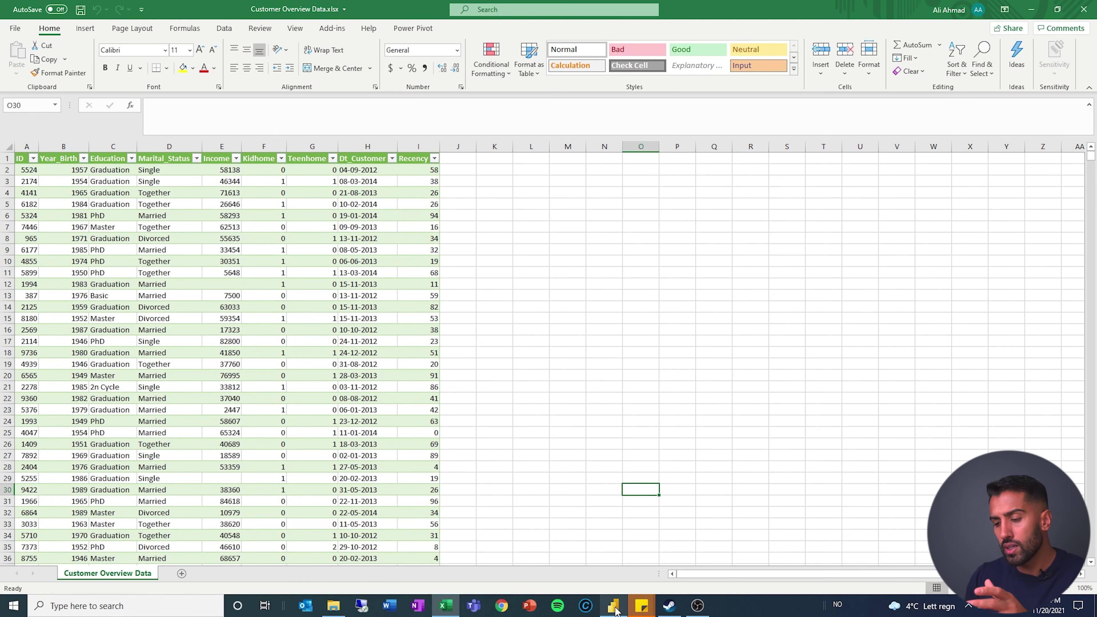
# In a new Power BI report, import the Customer Overview Data sheet from Customer Overview Data.xlsx and open it for transformation
pyautogui.click(614, 607)
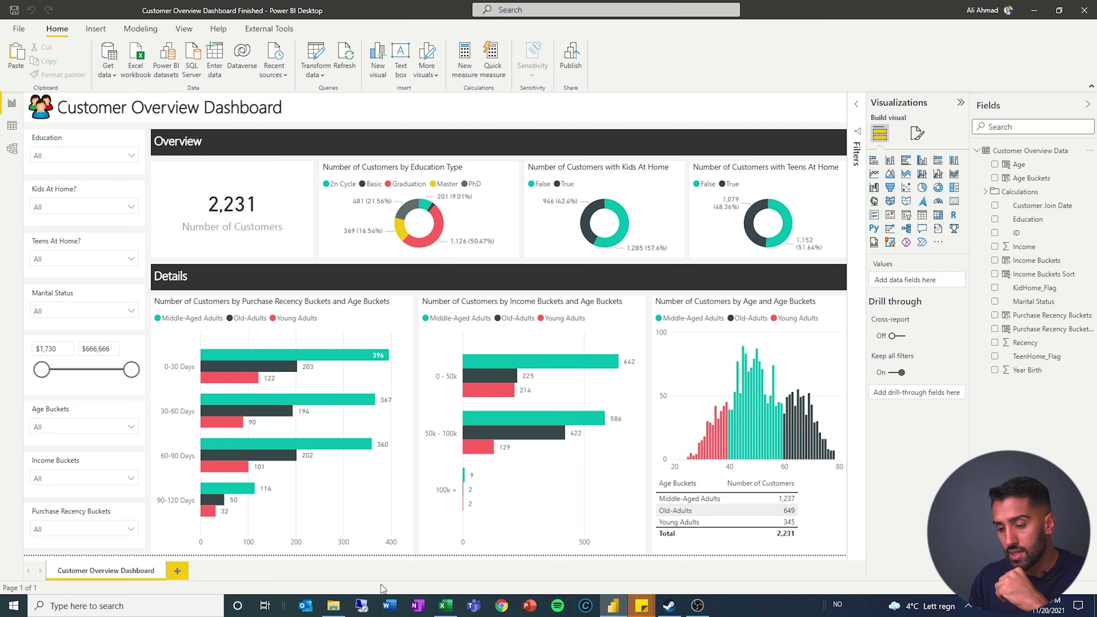
pyautogui.click(18, 28)
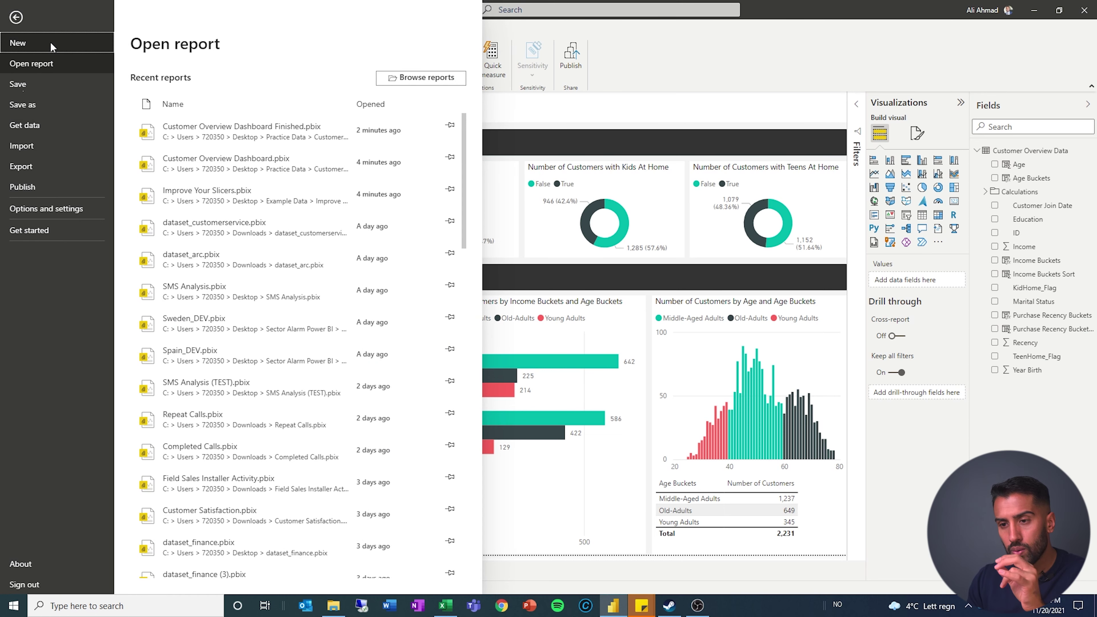
pyautogui.press('Escape')
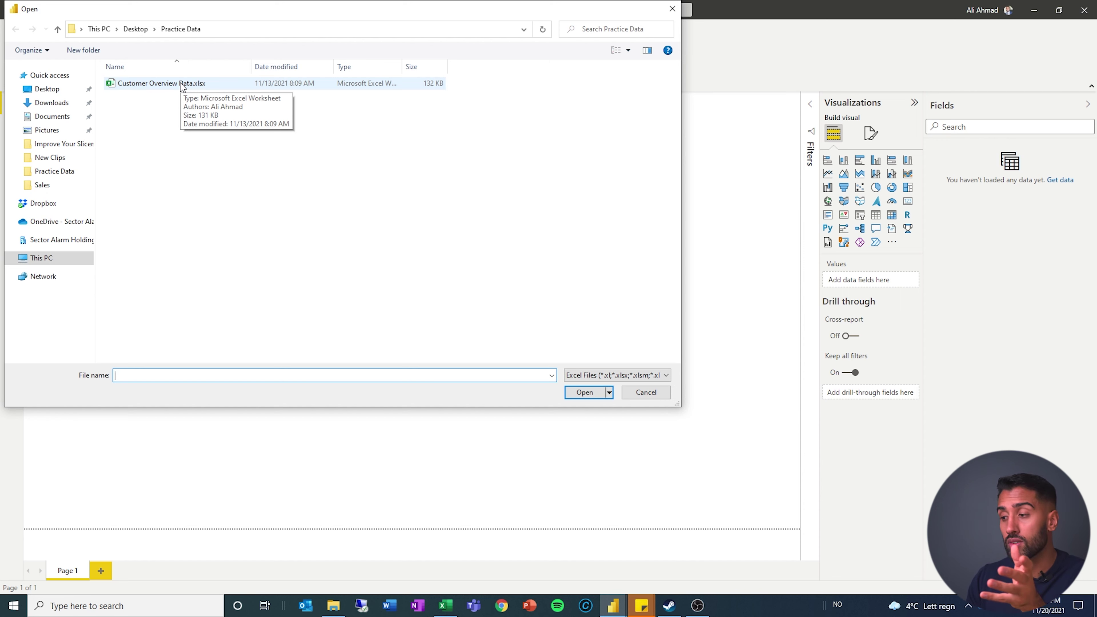
pyautogui.doubleClick(181, 82)
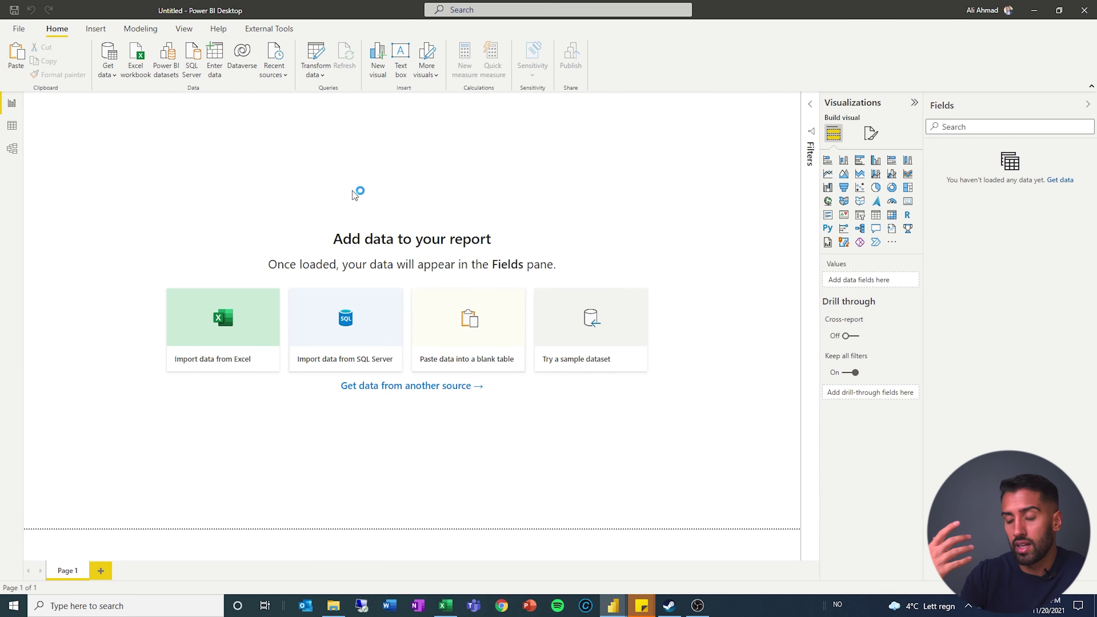
pyautogui.click(332, 205)
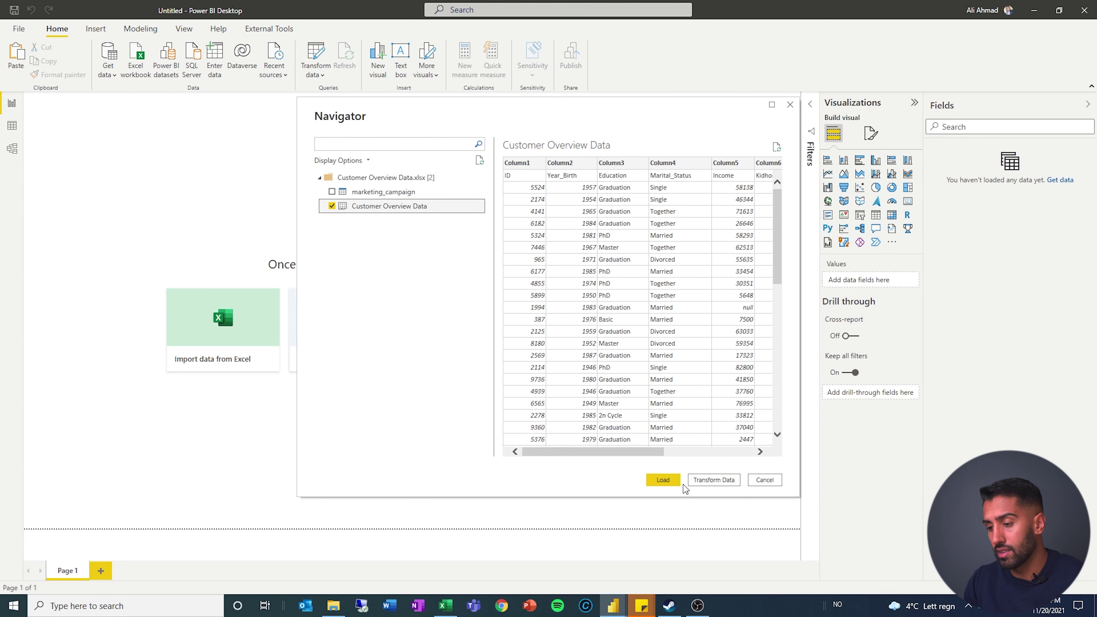
pyautogui.click(714, 480)
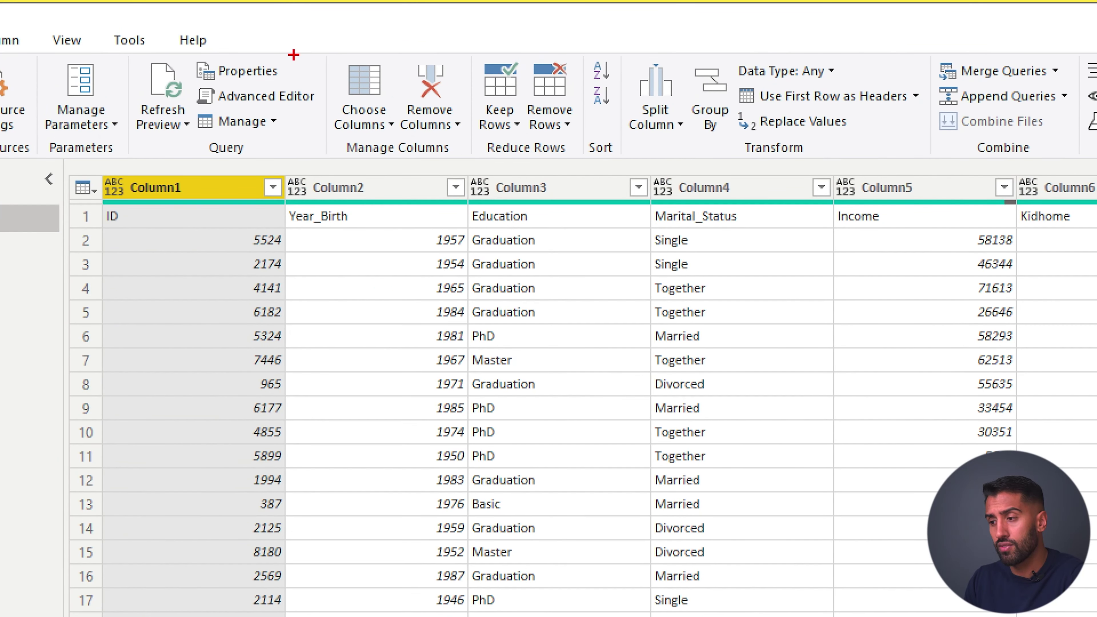
# Promote the first row of the Customer Overview Data query to column headers
pyautogui.moveTo(474, 202); pyautogui.dragTo(541, 199)
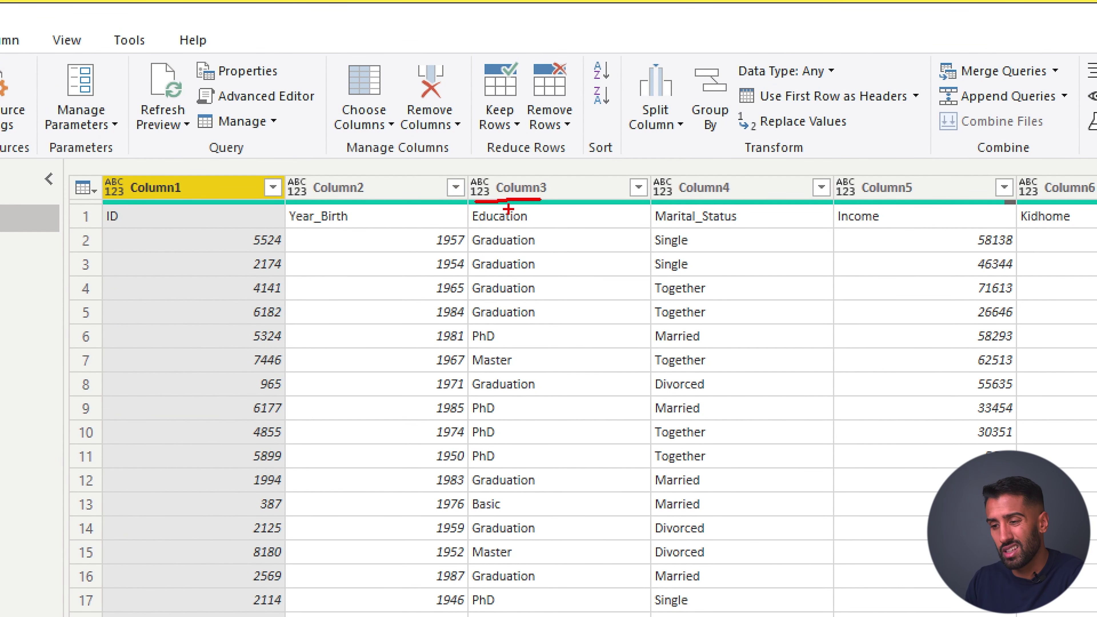
pyautogui.moveTo(286, 202); pyautogui.dragTo(360, 206)
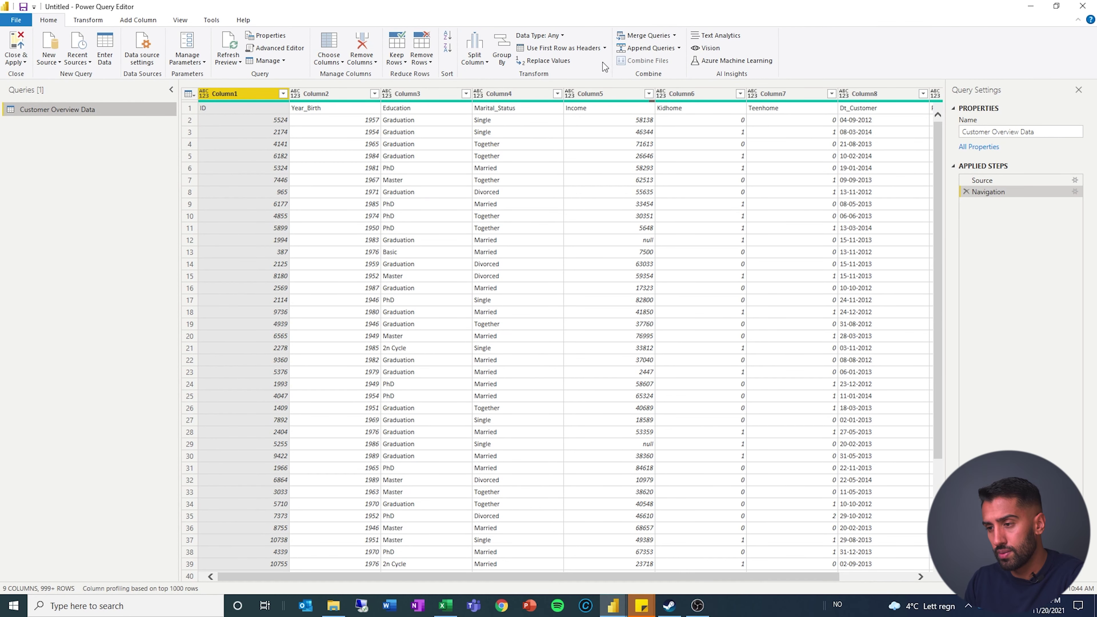
pyautogui.click(559, 48)
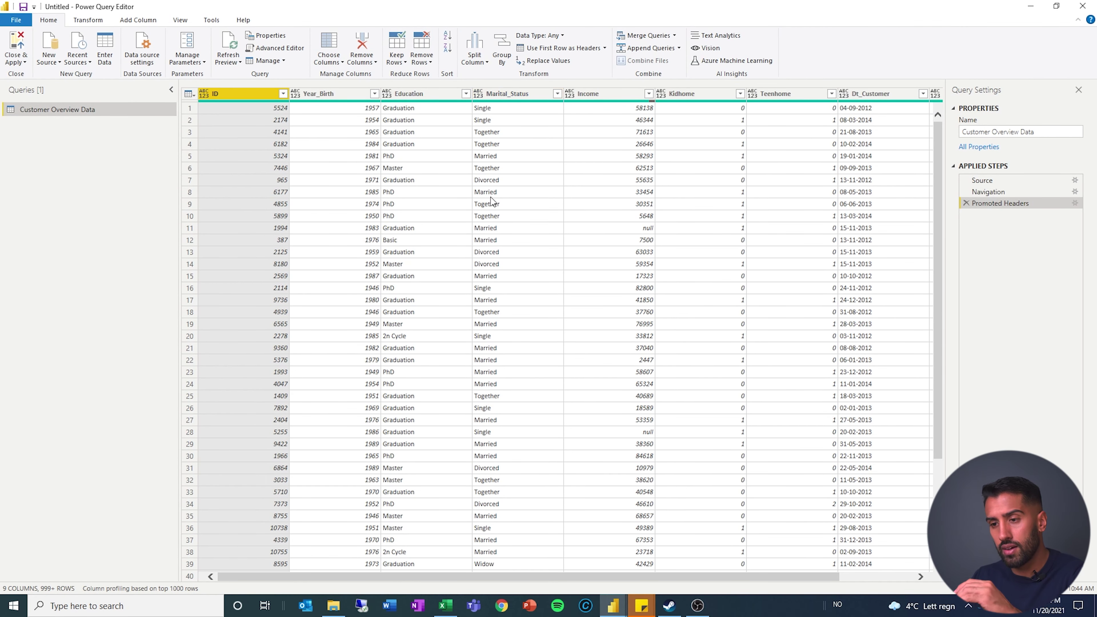
# Set the data type of the ID and Year_Birth columns to Whole Number
pyautogui.click(204, 95)
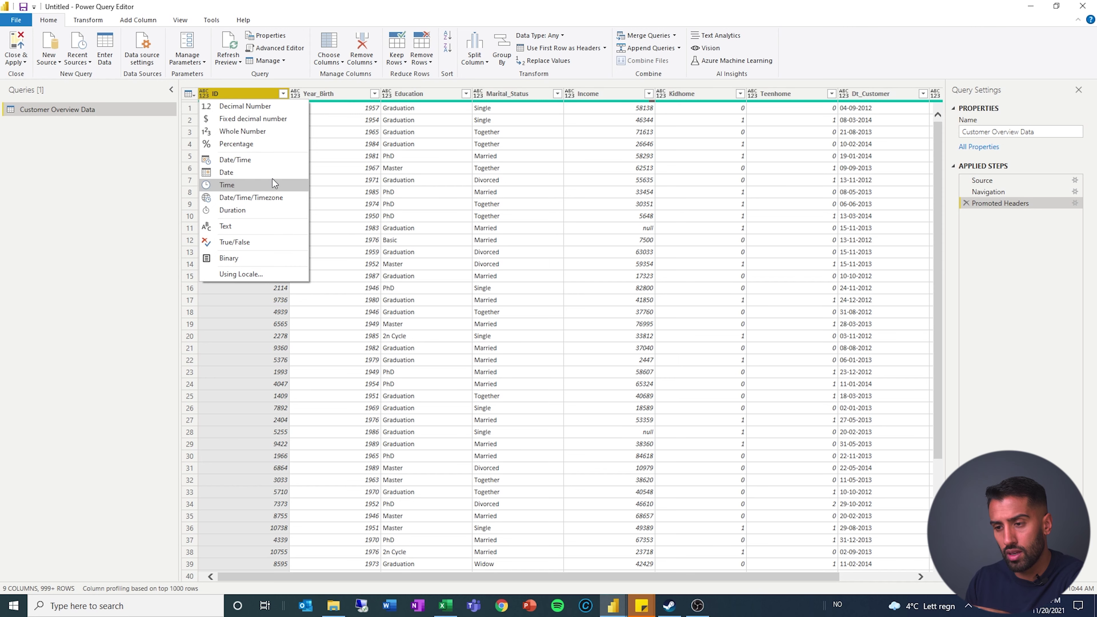
pyautogui.click(270, 130)
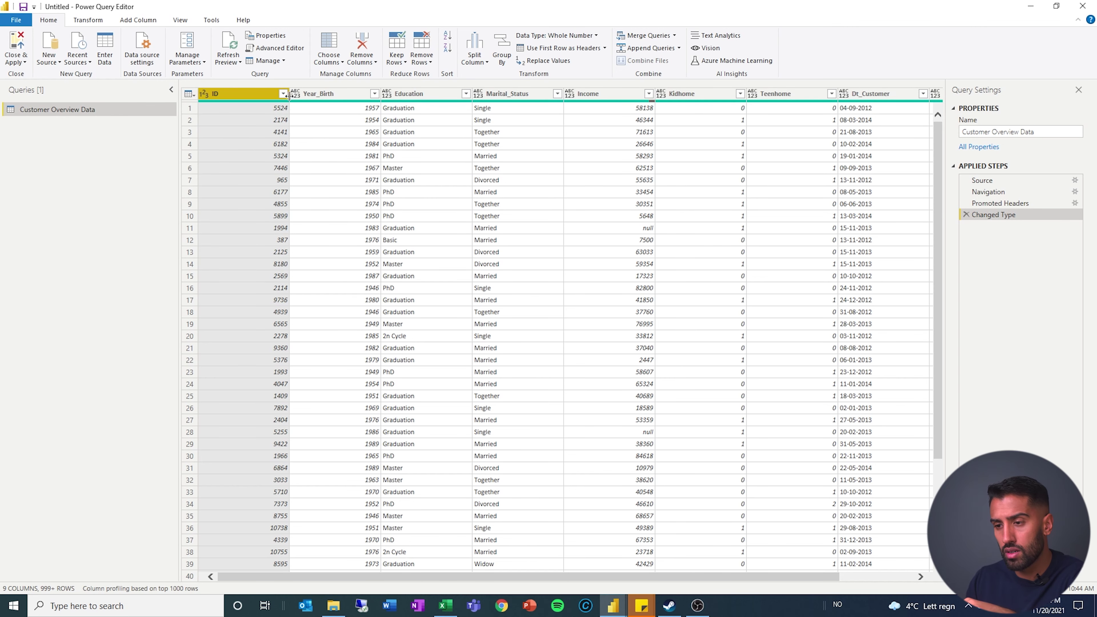
pyautogui.click(296, 94)
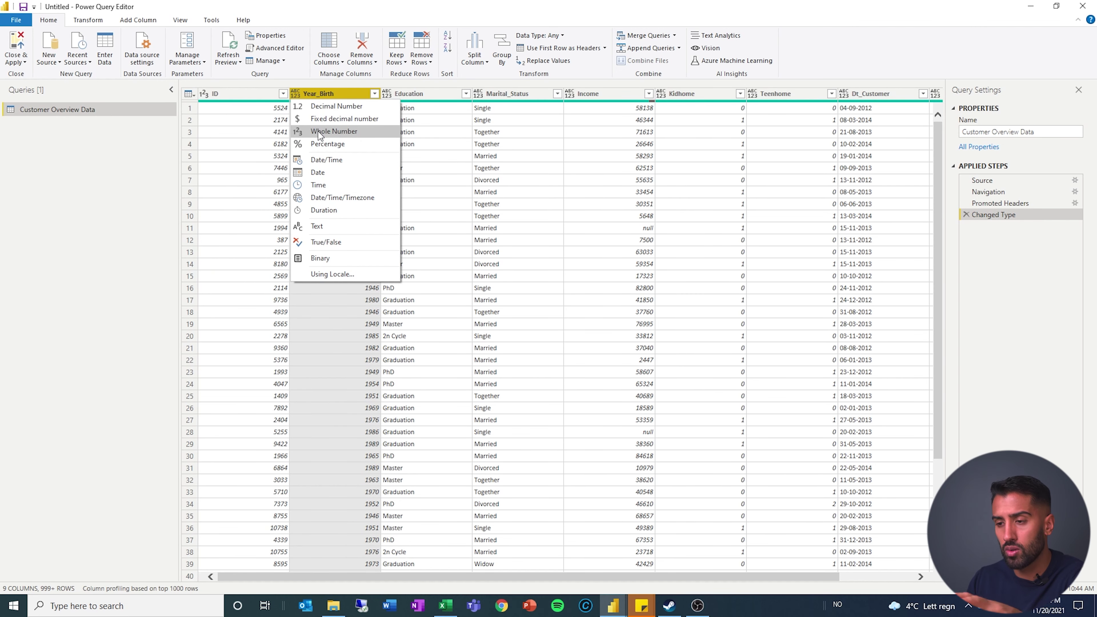
pyautogui.click(318, 131)
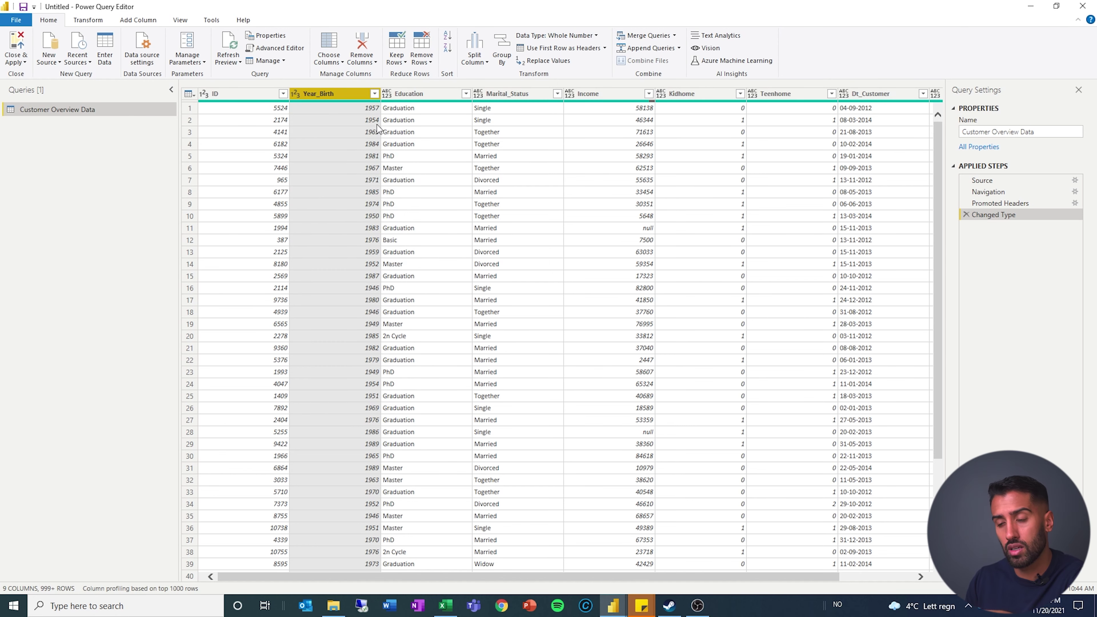
# Set the data type of the Education and Marital_Status columns to Text
pyautogui.click(386, 95)
pyautogui.click(424, 224)
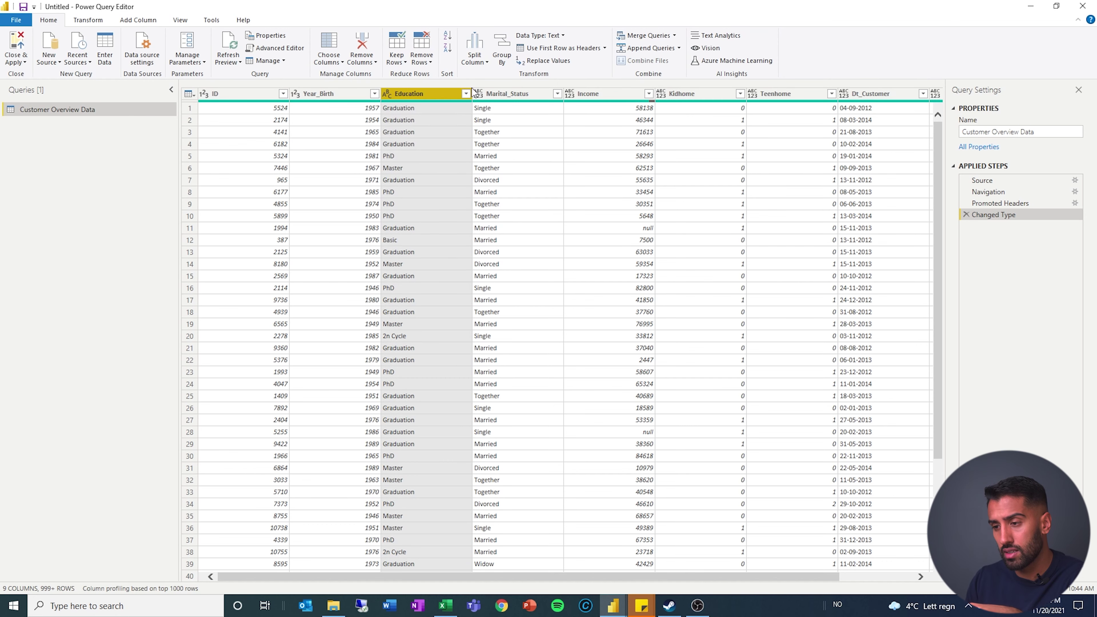
pyautogui.click(479, 94)
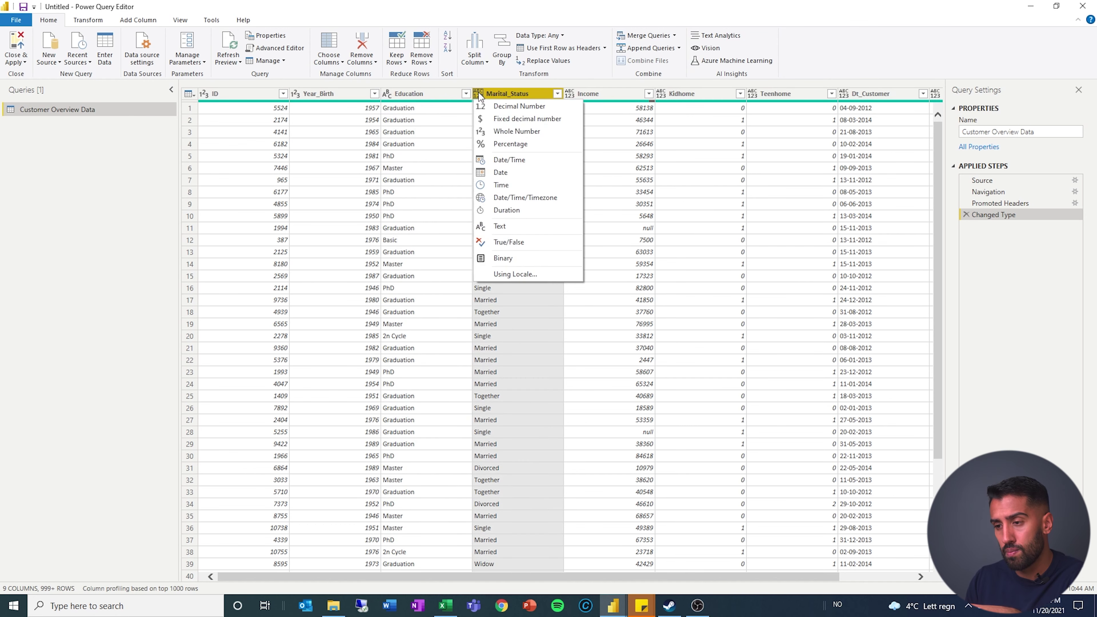
pyautogui.click(515, 225)
# Set the Income column's data type to Fixed decimal number and the Kidhome and Teenhome columns to True/False
pyautogui.click(569, 97)
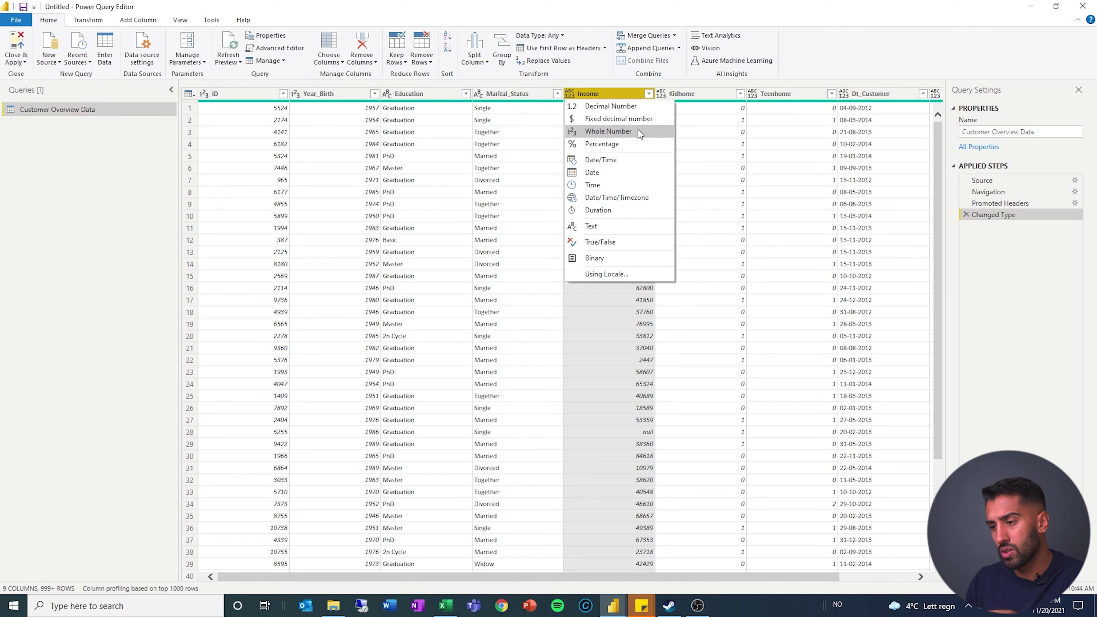
pyautogui.click(643, 118)
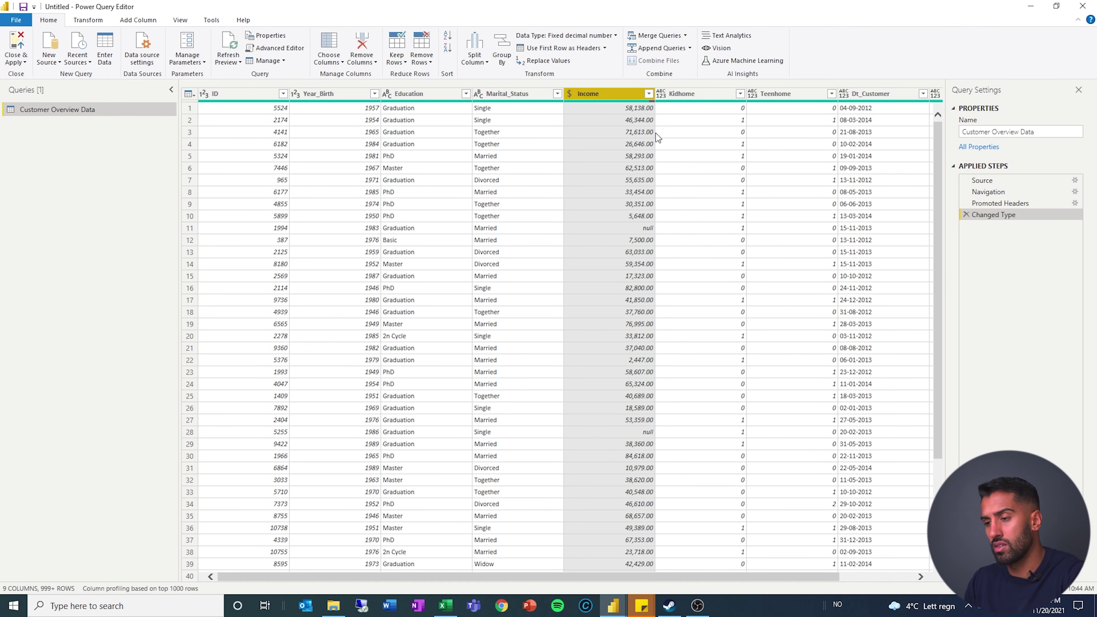
pyautogui.click(663, 94)
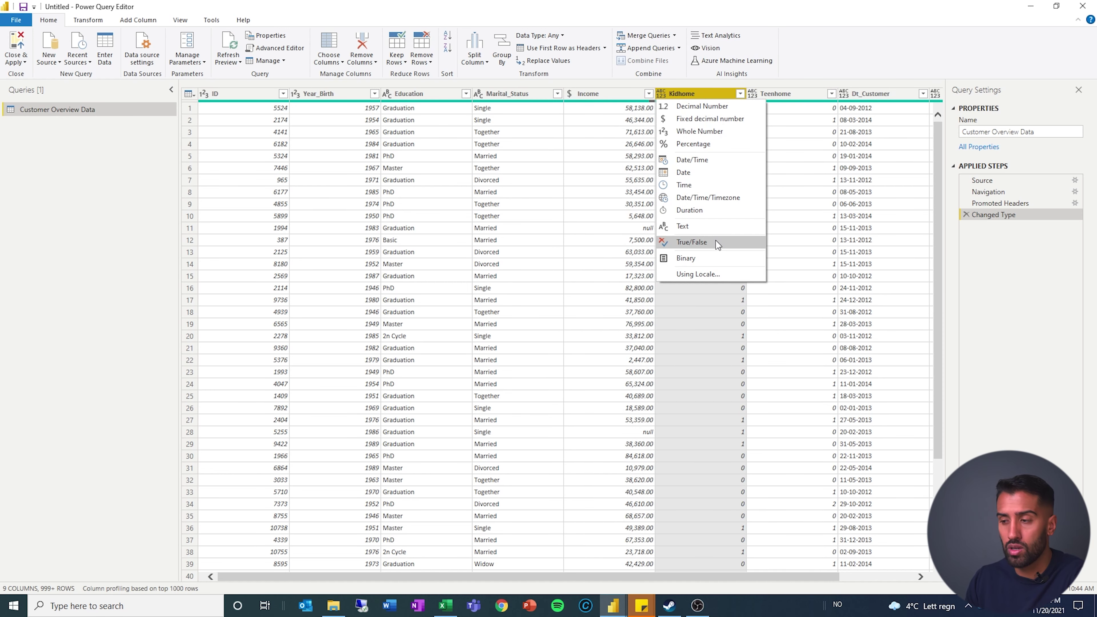
pyautogui.click(691, 243)
pyautogui.click(753, 94)
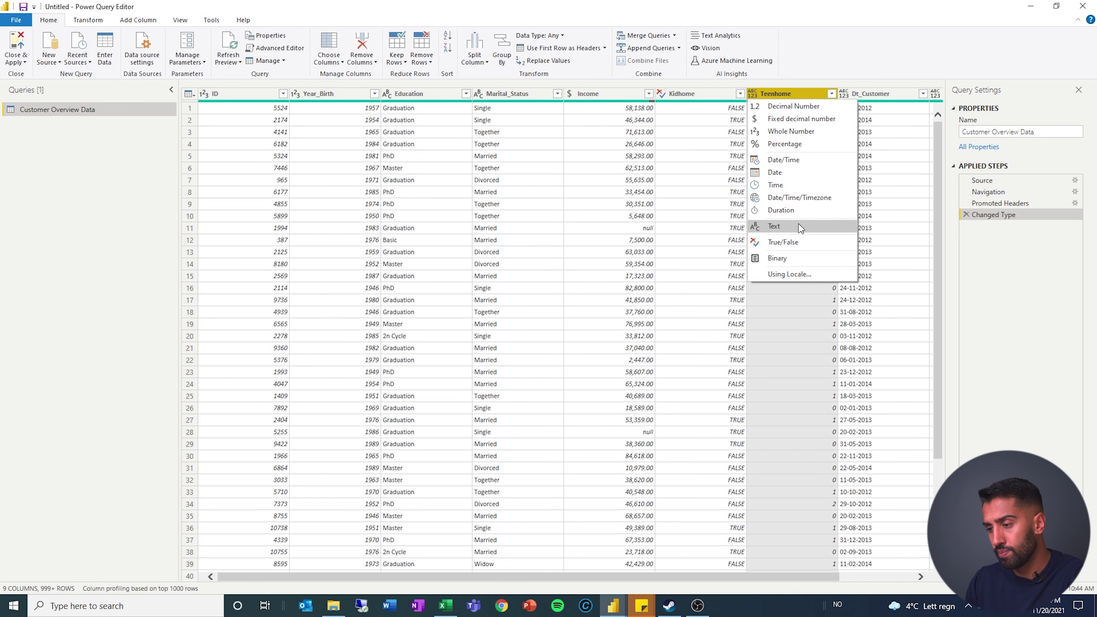
pyautogui.click(801, 242)
# Set the data type of the Recency column to Whole Number
pyautogui.moveTo(779, 577); pyautogui.dragTo(853, 578)
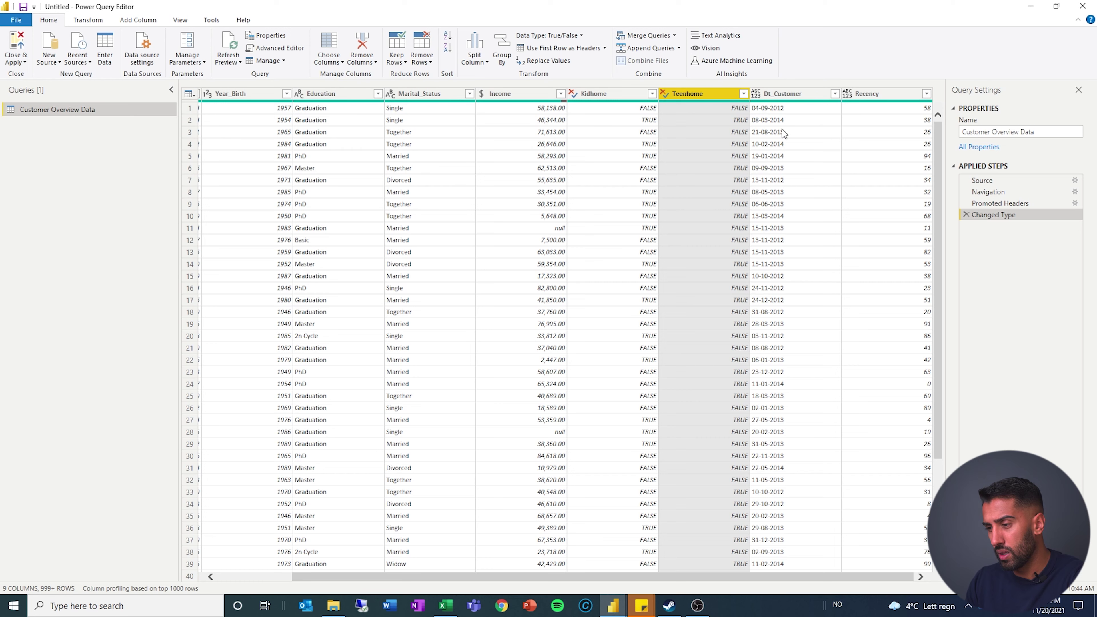
pyautogui.click(850, 92)
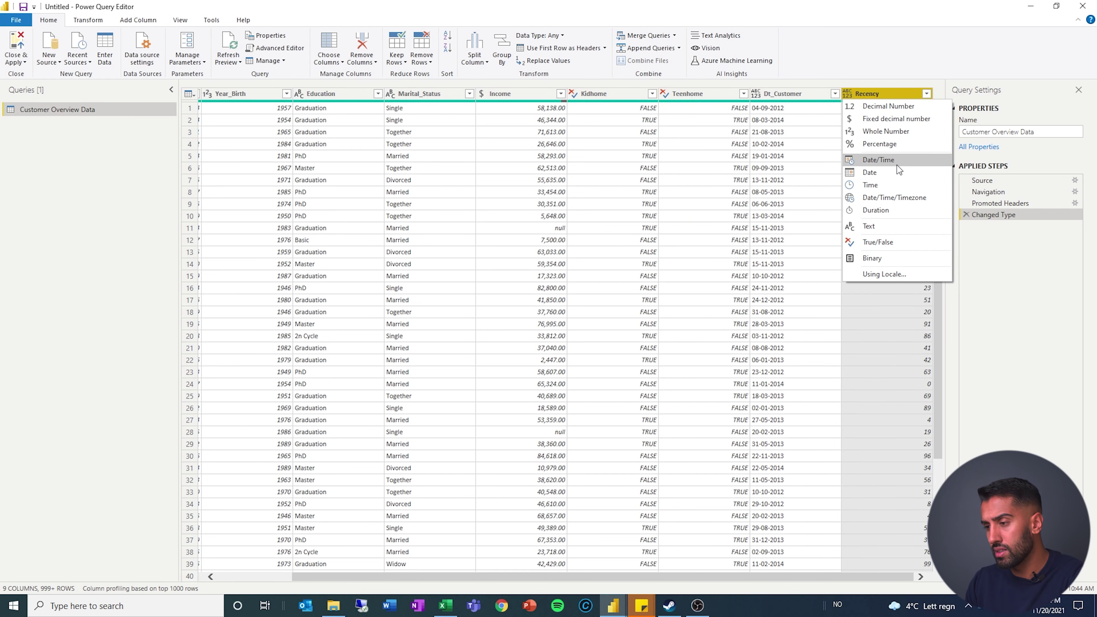
pyautogui.click(908, 131)
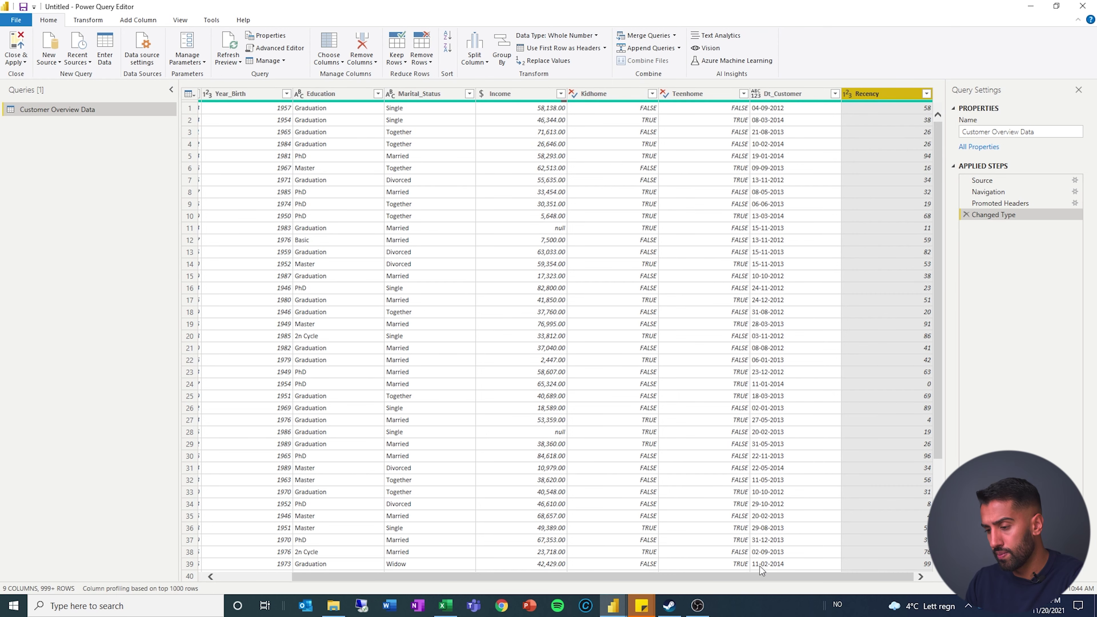
# Rename the ID column as Customer ID
pyautogui.moveTo(760, 578); pyautogui.dragTo(543, 561)
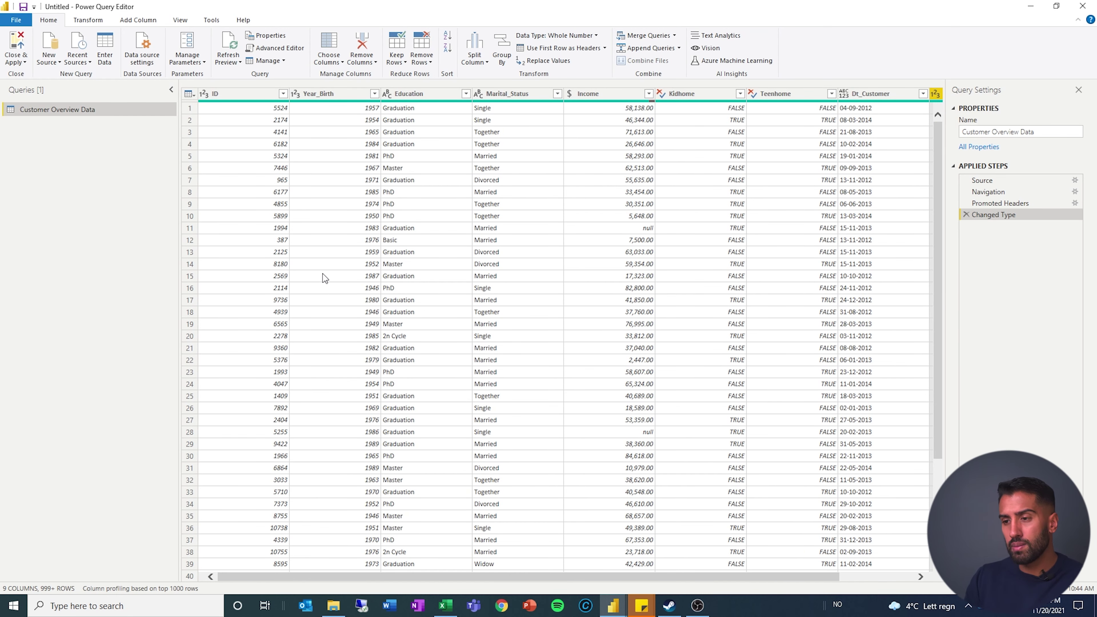
pyautogui.rightClick(242, 97)
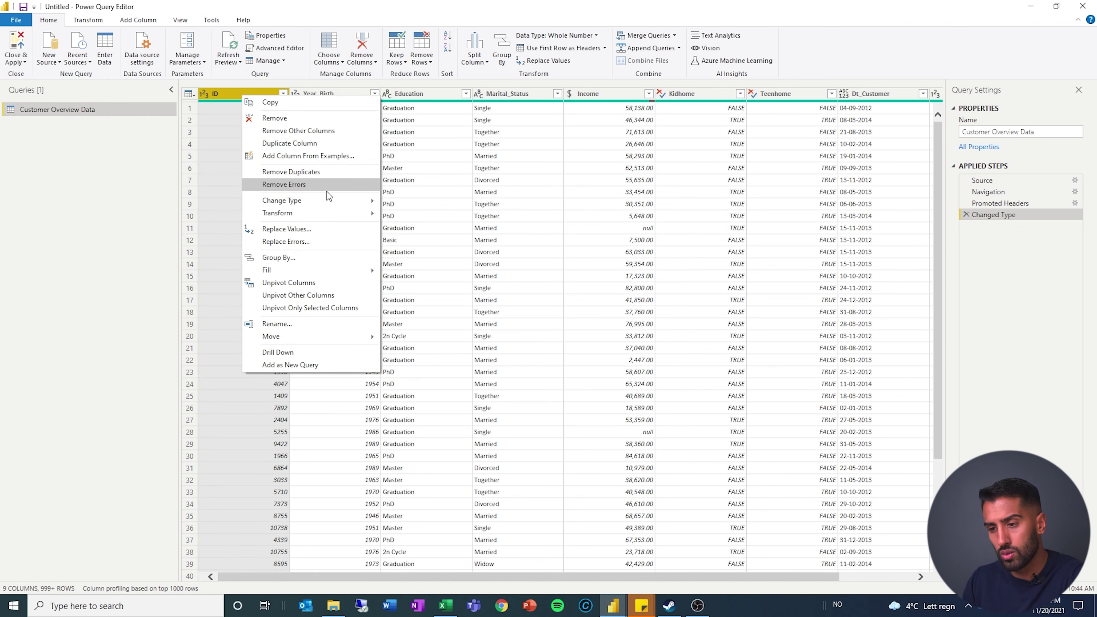
pyautogui.click(309, 324)
pyautogui.write('Customer I')
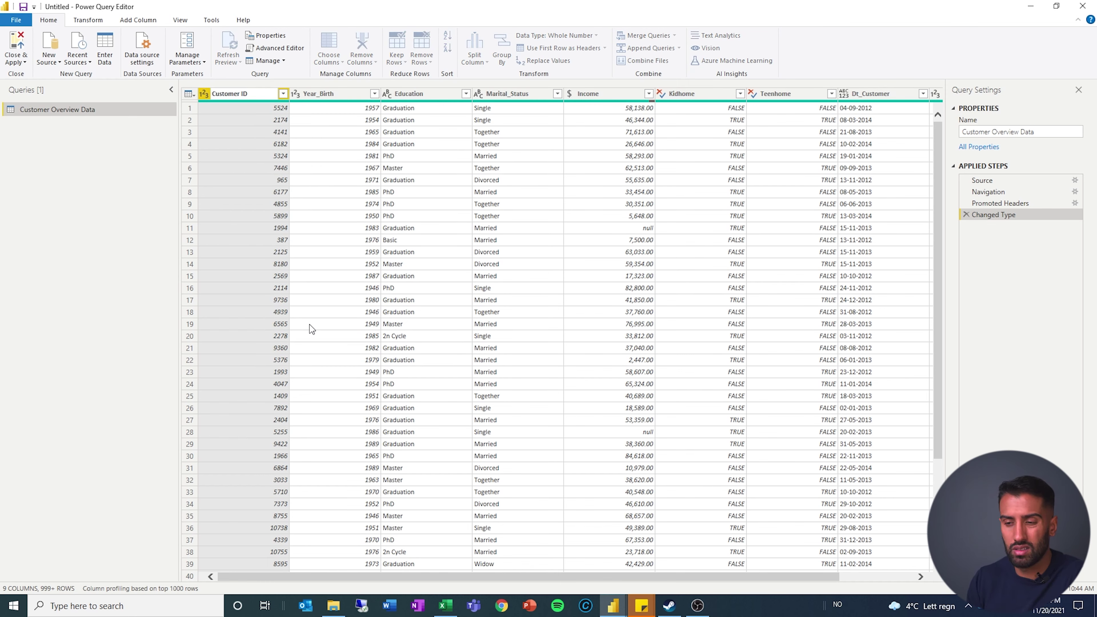
pyautogui.write('D')
pyautogui.press('Return')
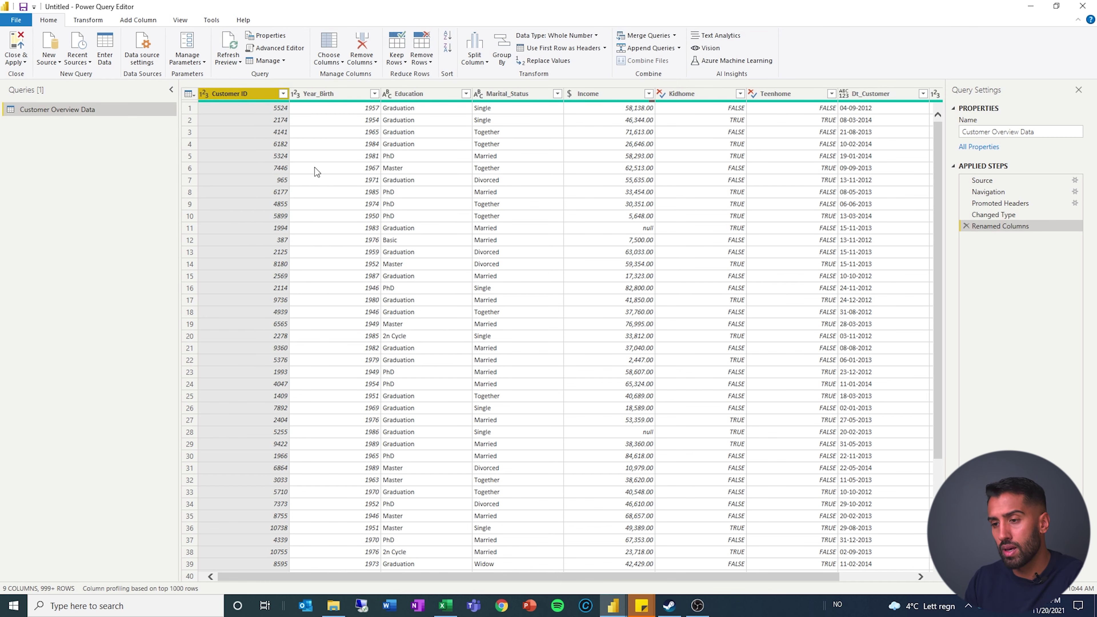
# Rename the Year_Birth column as Birth Year
pyautogui.rightClick(328, 96)
pyautogui.click(380, 319)
pyautogui.write('Birth Year')
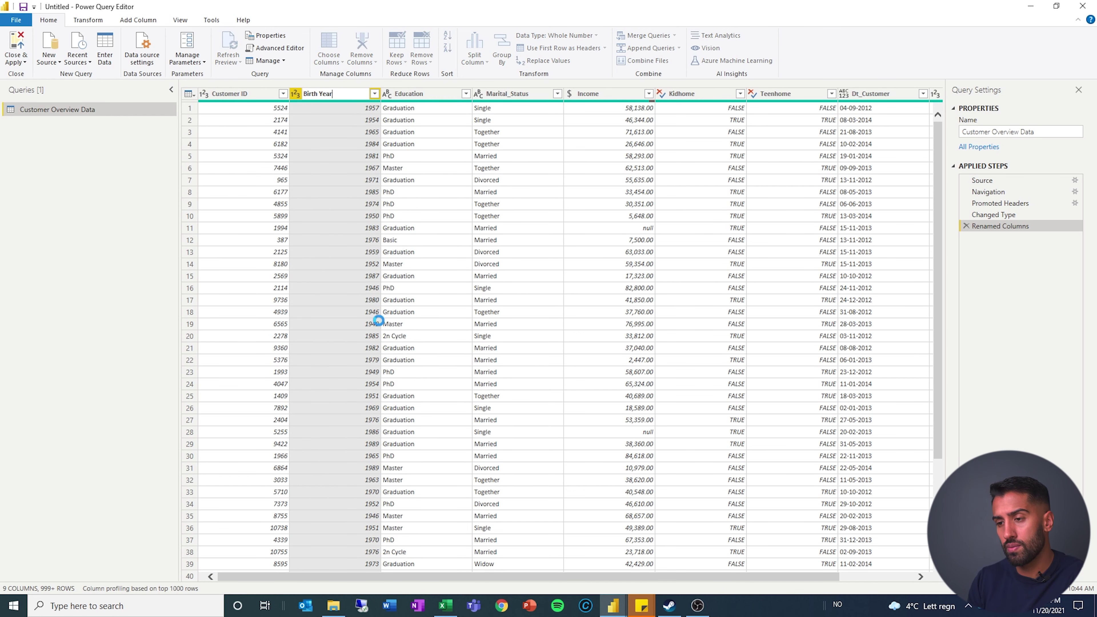
pyautogui.press('Return')
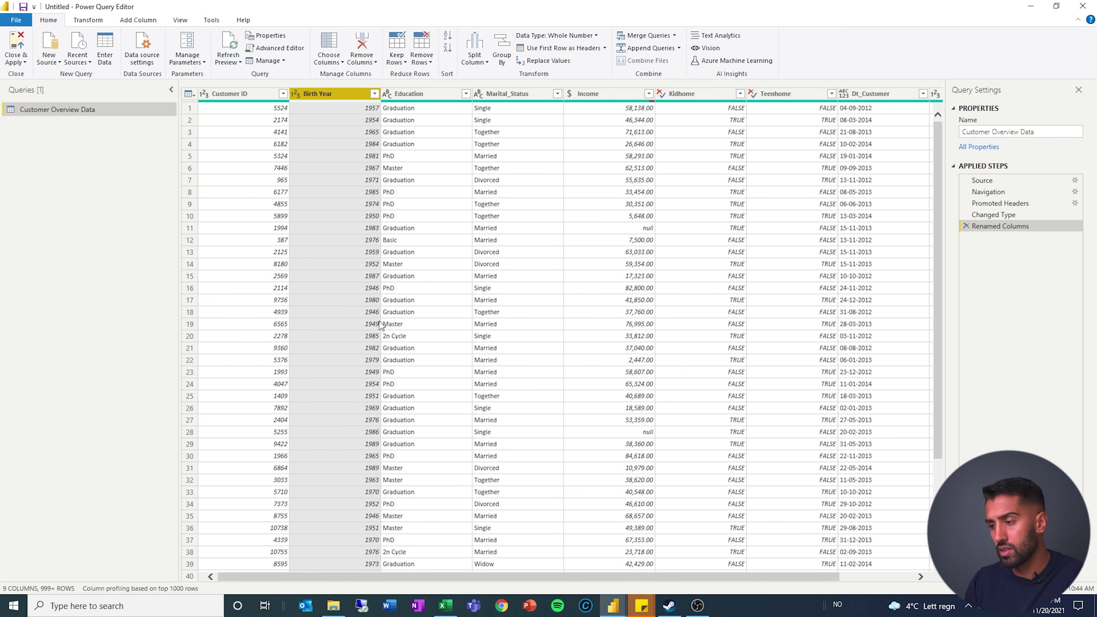
# Rename the Marital_Status column as Marital Status
pyautogui.rightClick(505, 96)
pyautogui.moveTo(554, 356)
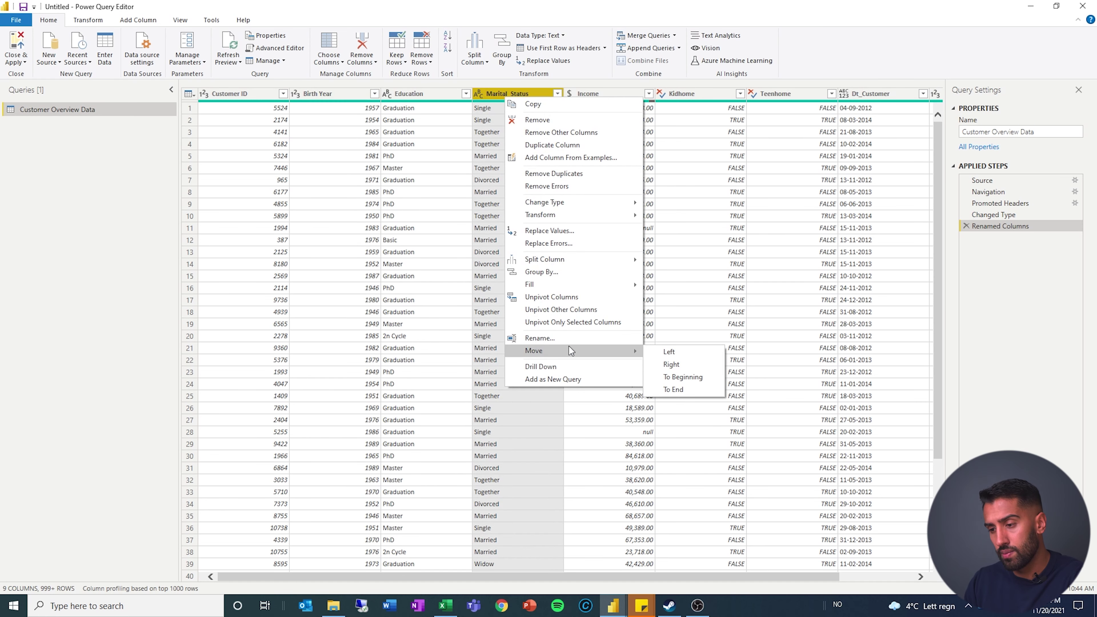
pyautogui.click(574, 340)
pyautogui.write('Marital Status')
pyautogui.press('Return')
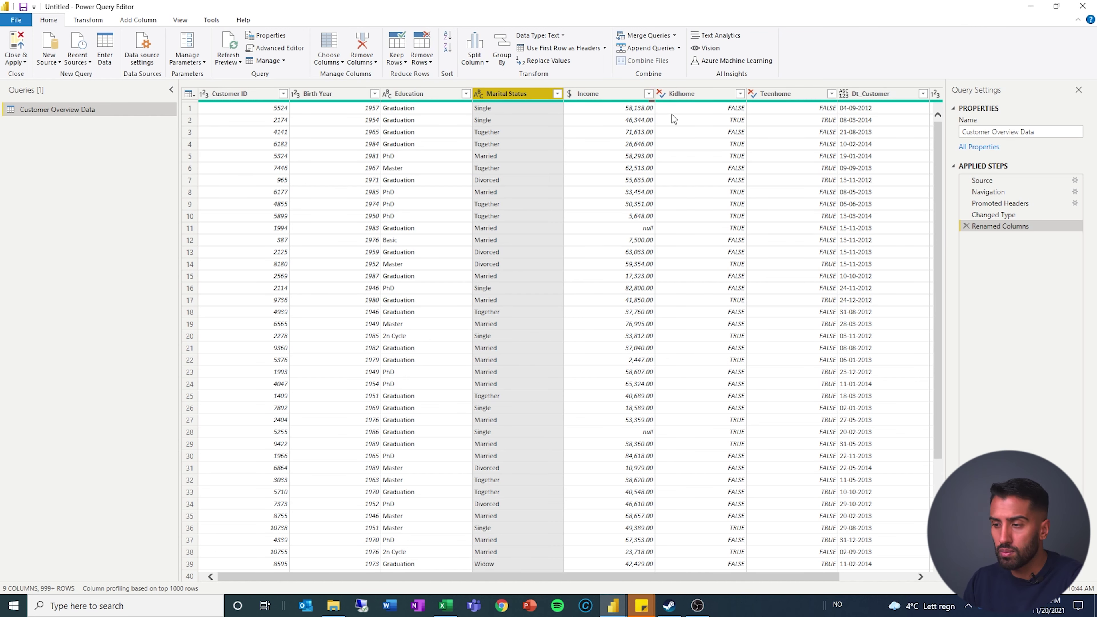
# Rename the Kidhome column as KidHome_Flag
pyautogui.rightClick(691, 92)
pyautogui.click(764, 315)
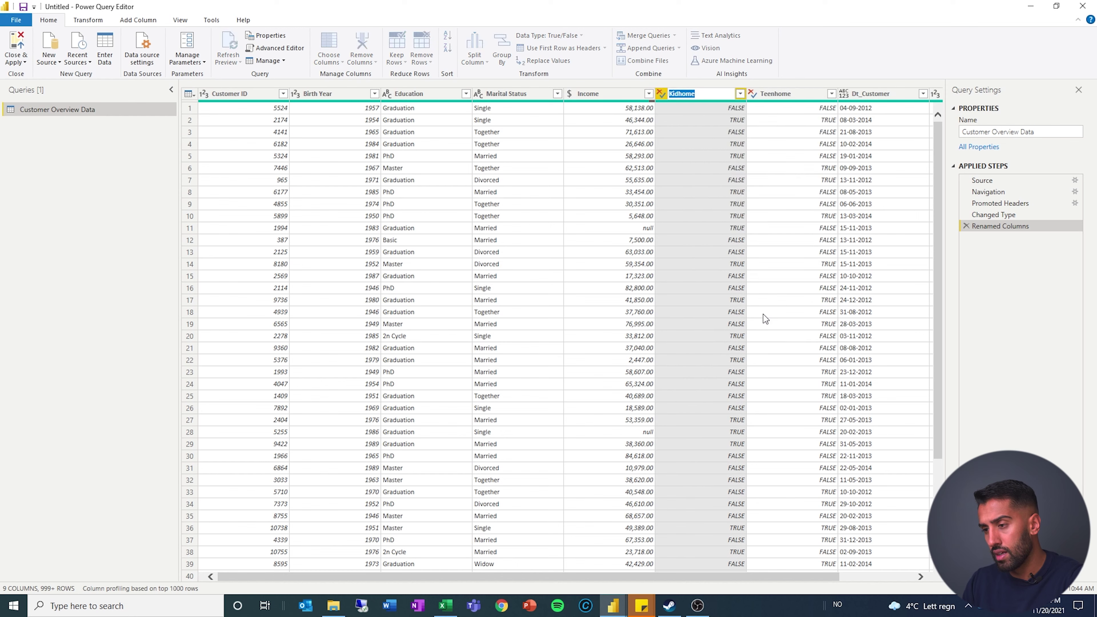
pyautogui.write('KidHome_Flag')
pyautogui.press('Return')
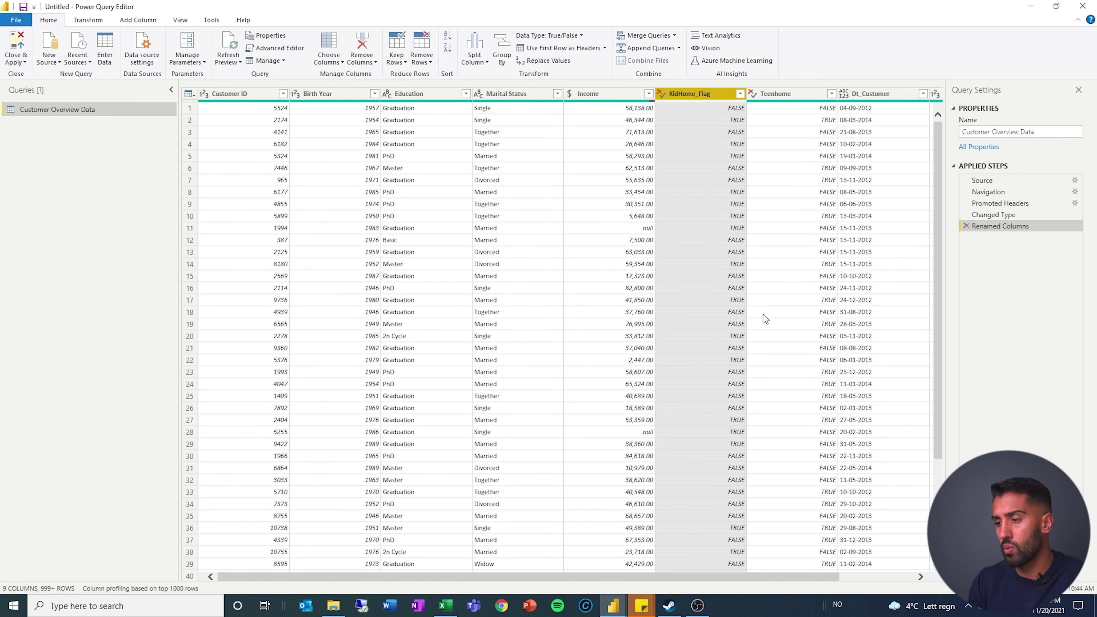
# Rename the Teenhome column as TeenHome_Flag
pyautogui.rightClick(771, 90)
pyautogui.click(848, 322)
pyautogui.write('TeenHOome')
pyautogui.press('BackSpace')
pyautogui.press('BackSpace')
pyautogui.press('BackSpace')
pyautogui.write('ome_Flag')
pyautogui.press('Return')
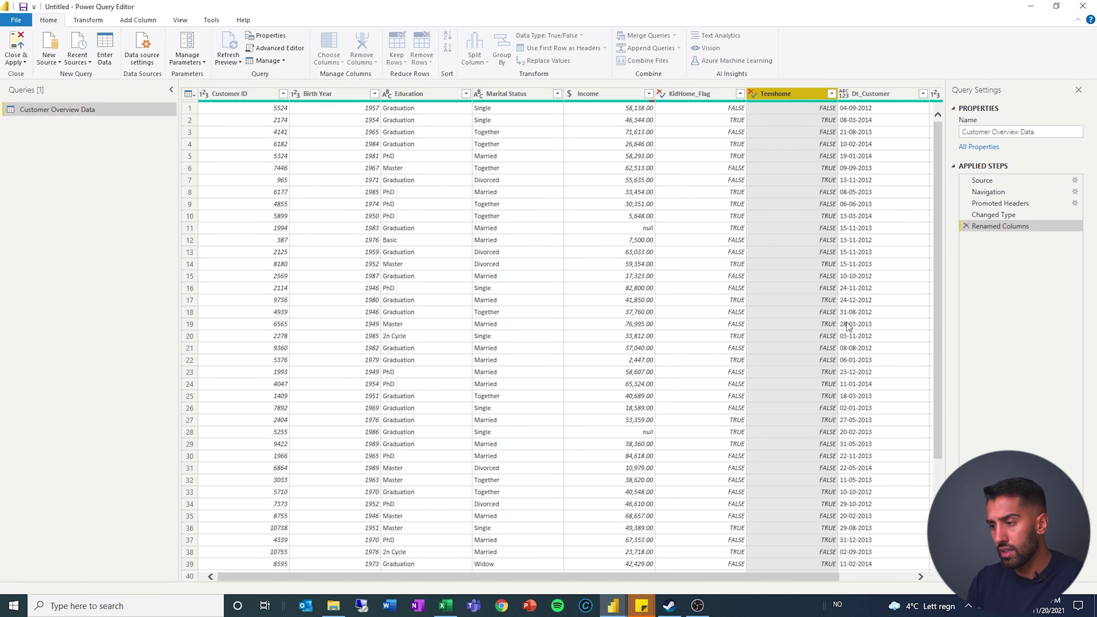
# Rename the Dt_Customer column as Customer Join Date
pyautogui.rightClick(870, 96)
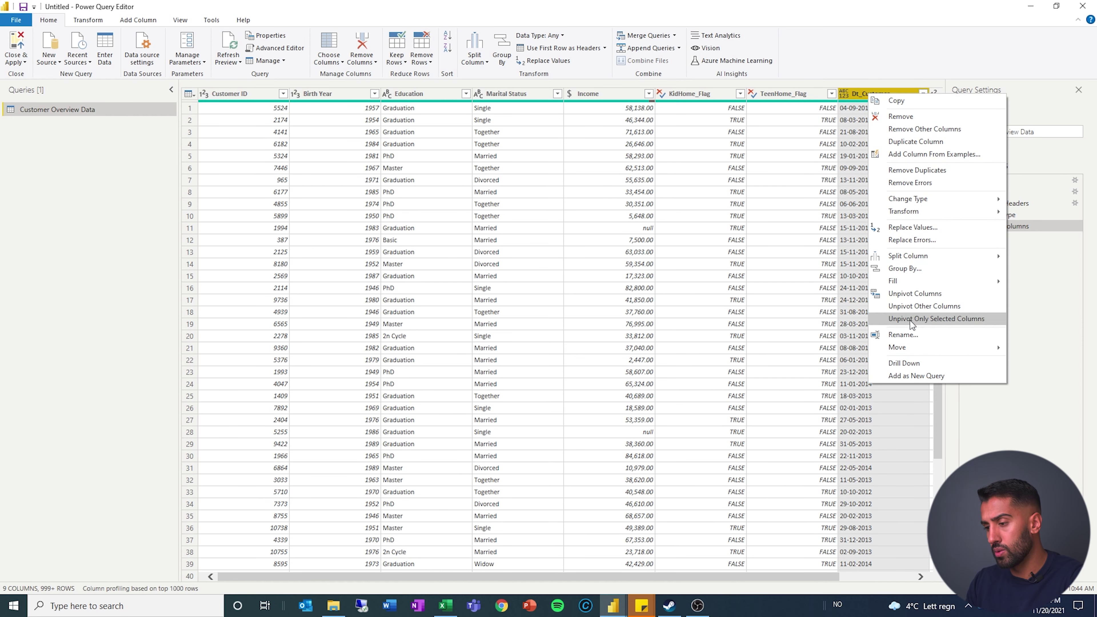
pyautogui.click(910, 336)
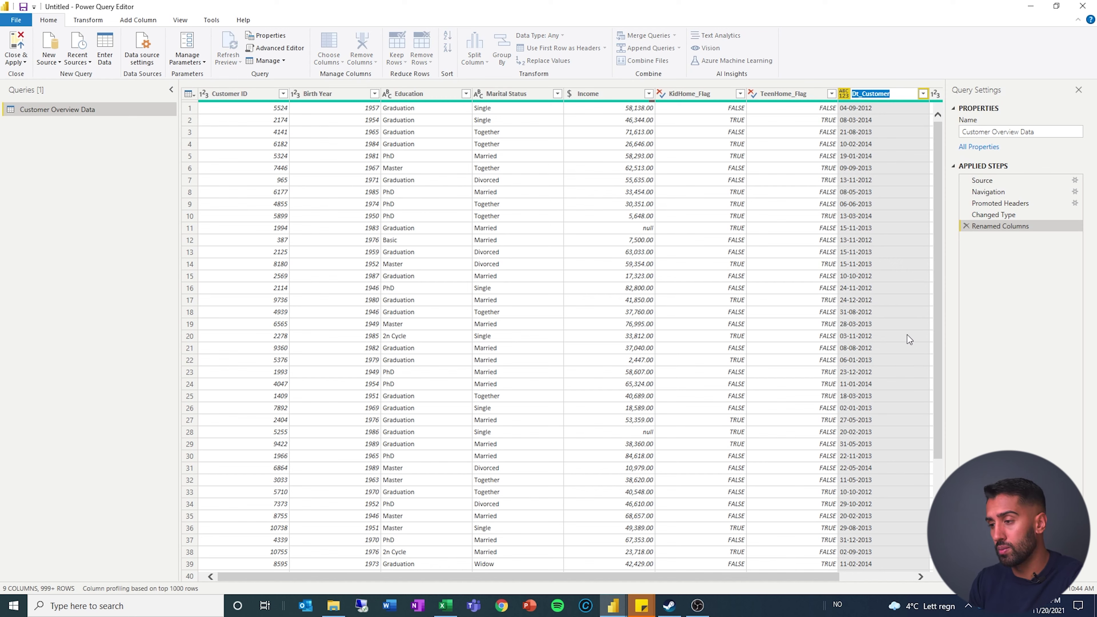
pyautogui.write('Customer')
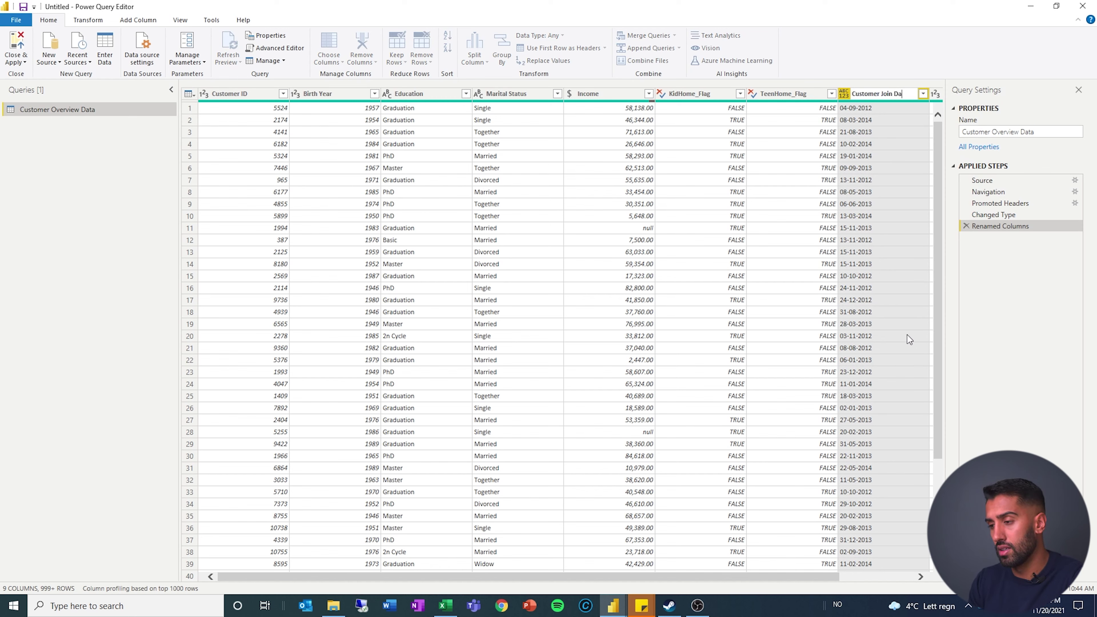
pyautogui.press('Return')
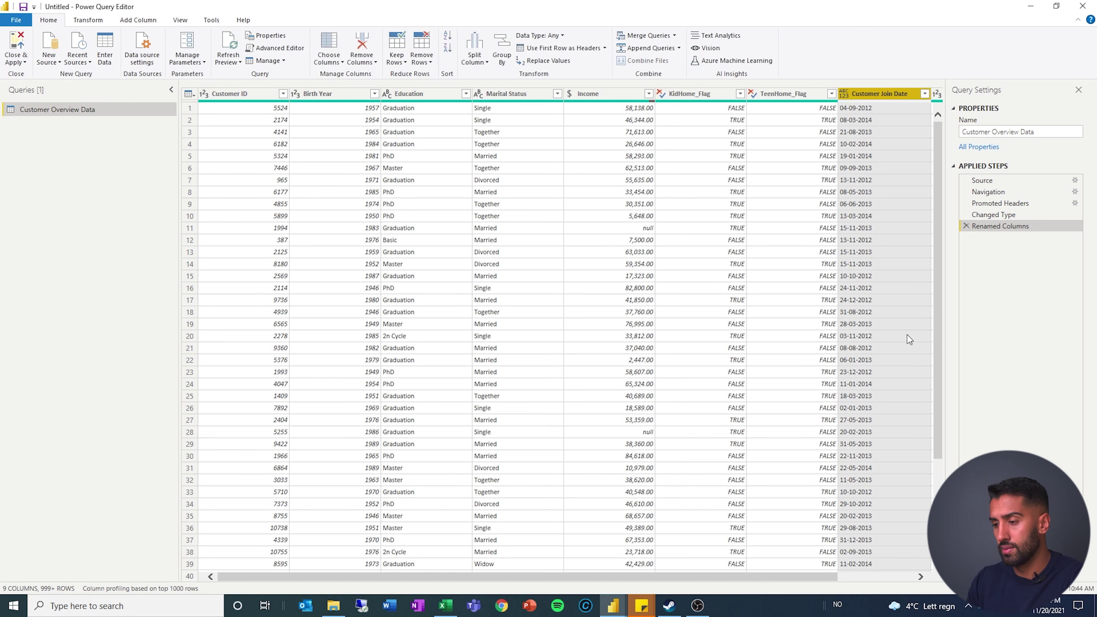
# Rename the Recency column as Purchase Recensy
pyautogui.moveTo(771, 578); pyautogui.dragTo(877, 573)
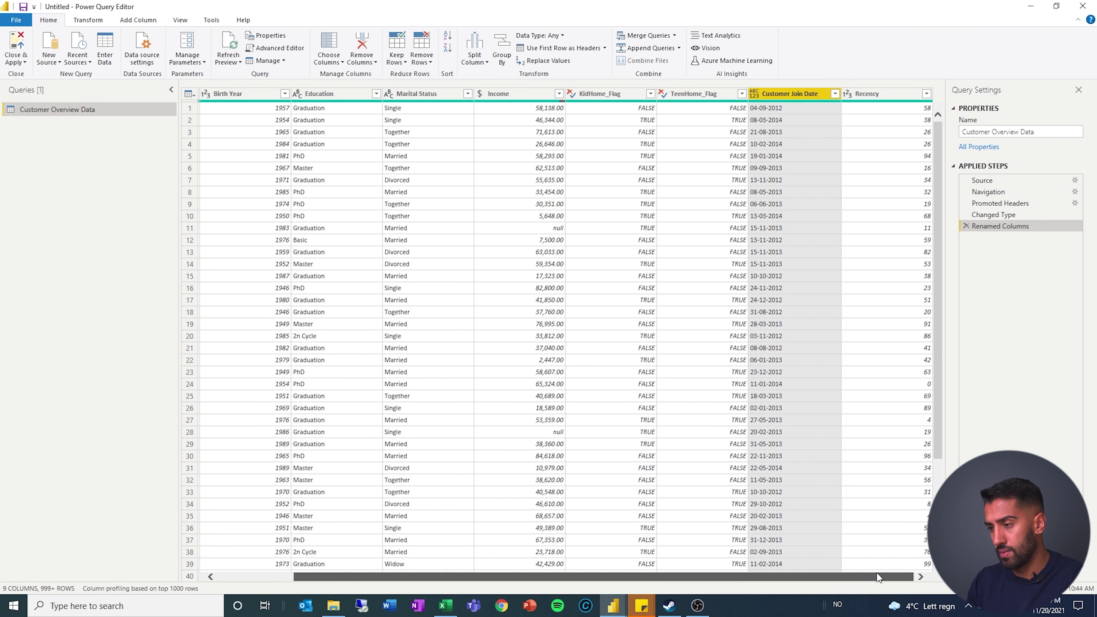
pyautogui.rightClick(873, 96)
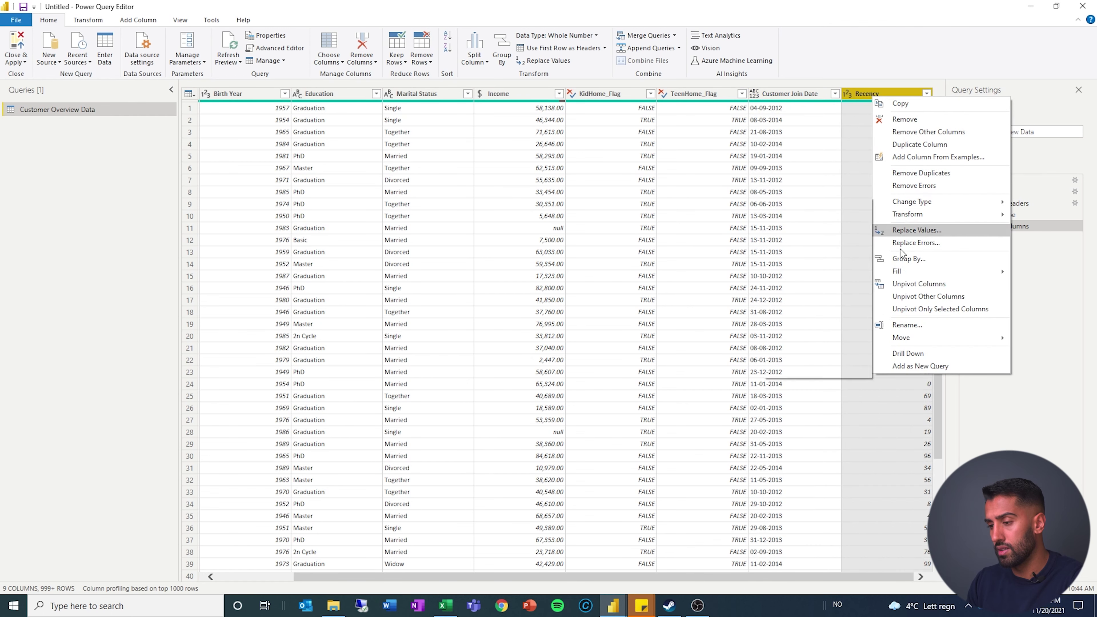
pyautogui.click(915, 327)
pyautogui.write('Purchase Rce')
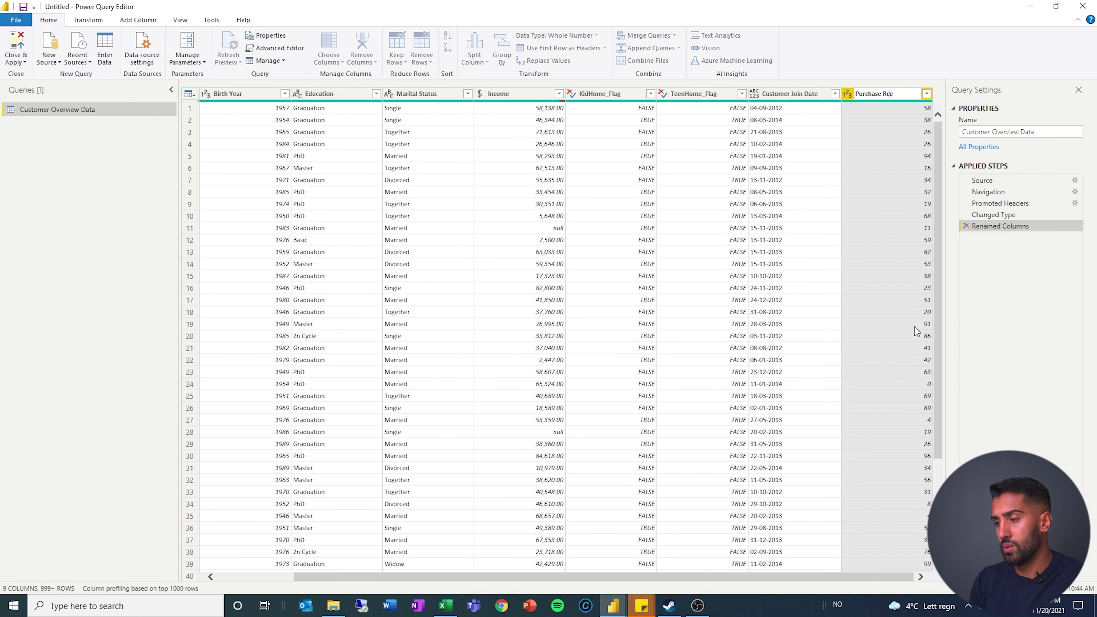
pyautogui.press('BackSpace')
pyautogui.press('BackSpace')
pyautogui.write('ecensy')
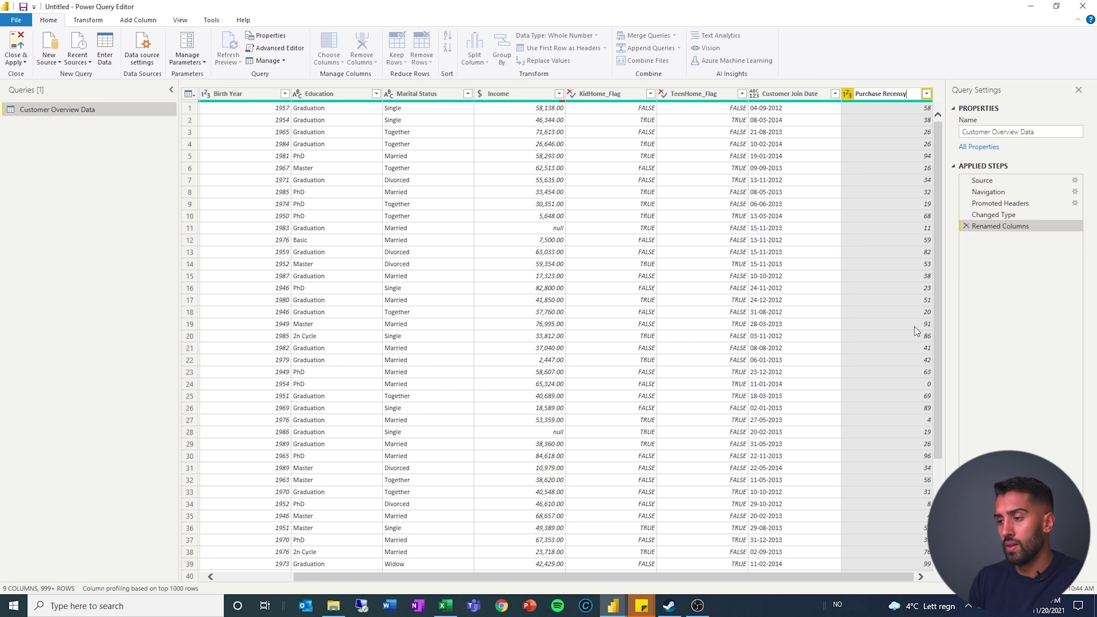
pyautogui.press('Return')
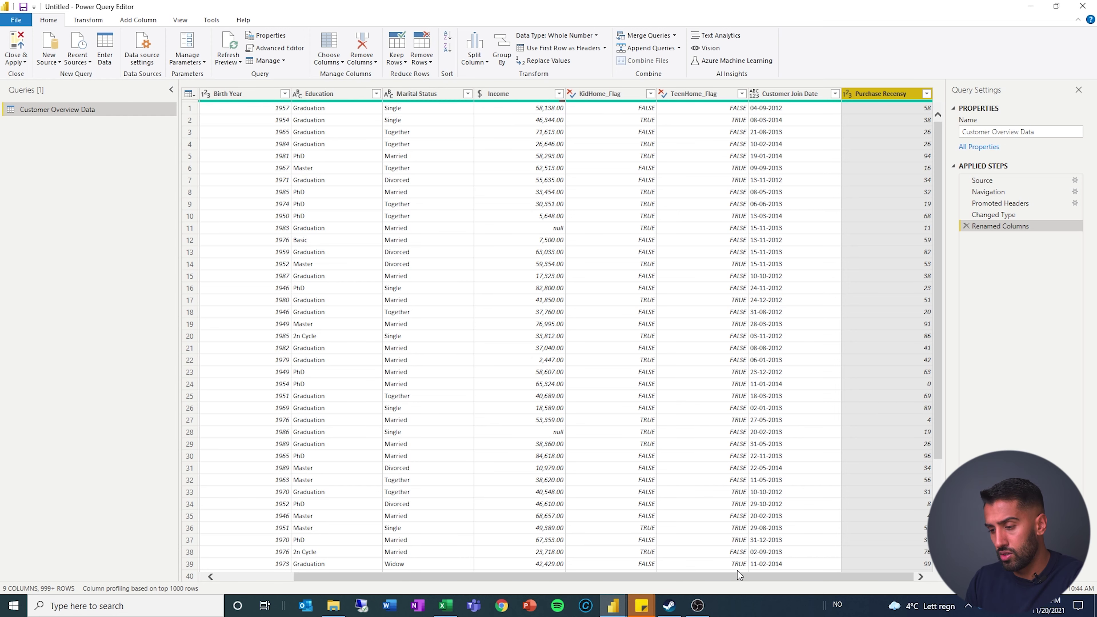
# Close the query editor, applying the changes, and expand the Customer Overview Data table to list its fields
pyautogui.moveTo(737, 572); pyautogui.dragTo(597, 573)
pyautogui.click(11, 42)
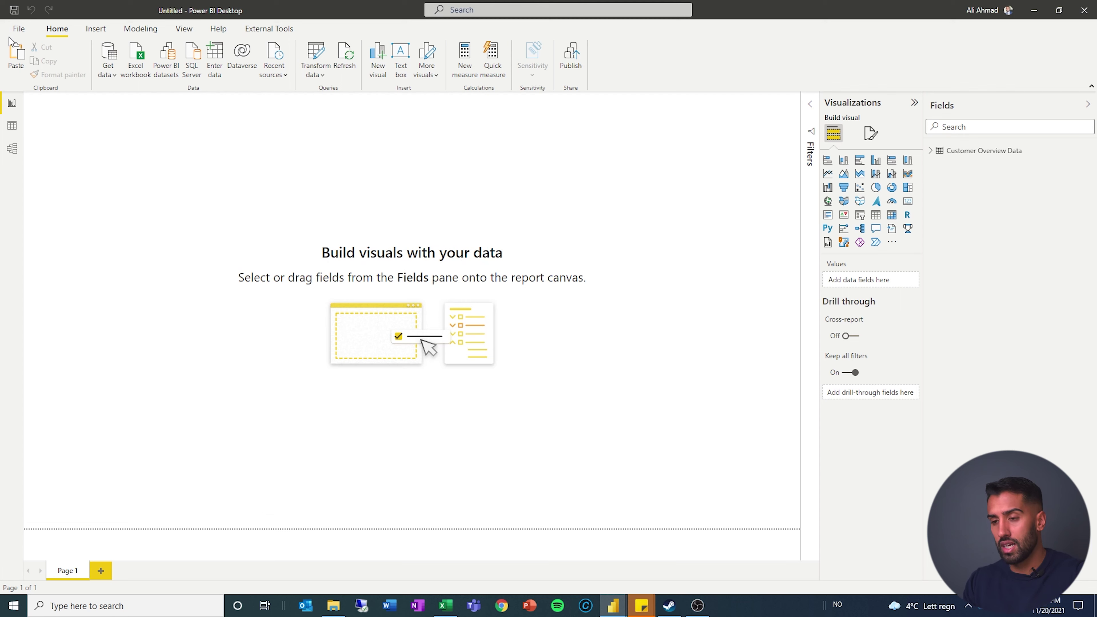
pyautogui.click(932, 151)
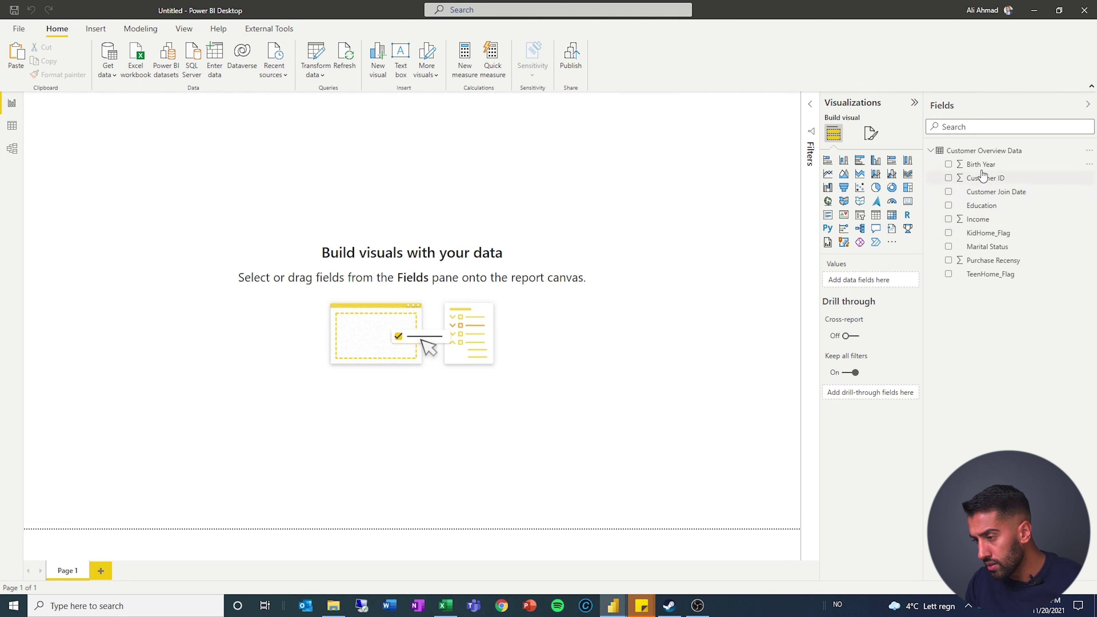
# Change the data type of the Customer Join Date field to Date and accept the conversion
pyautogui.click(1002, 192)
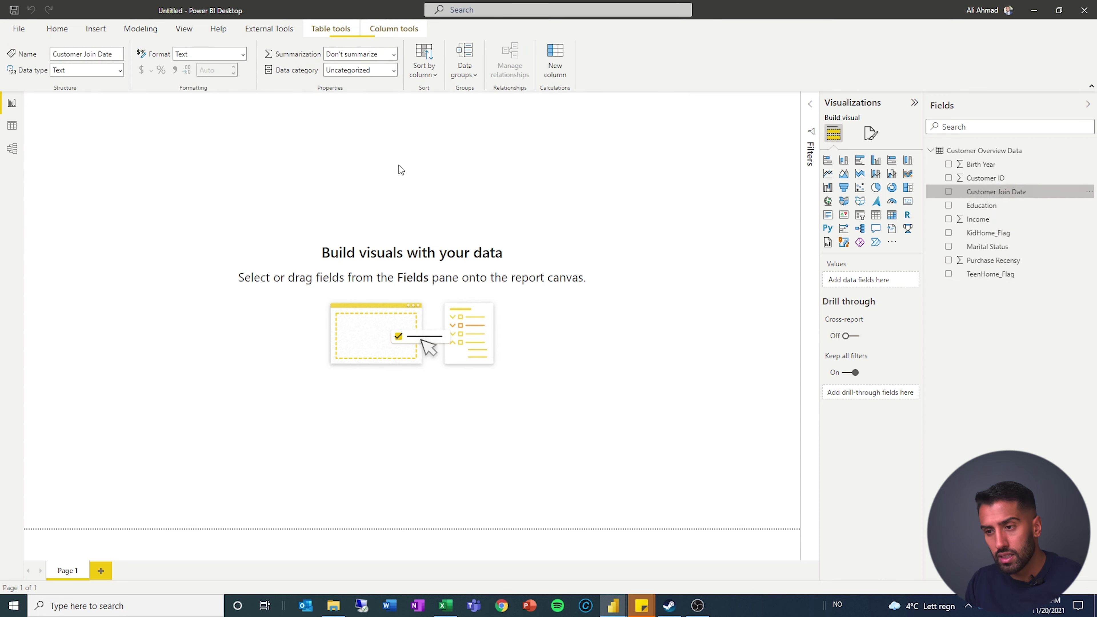
pyautogui.click(123, 72)
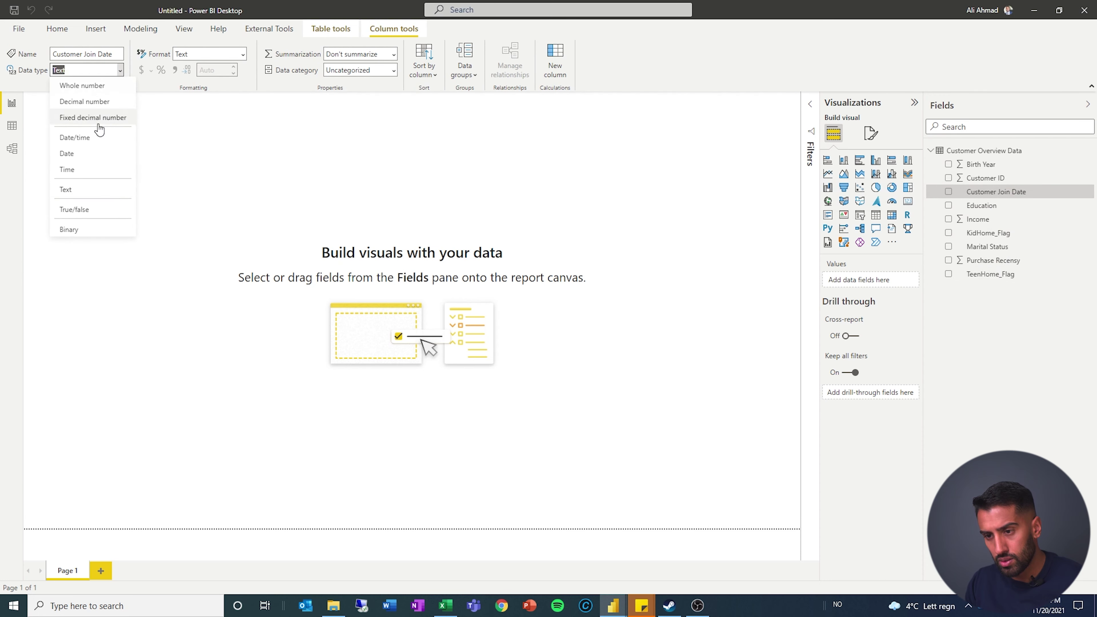
pyautogui.click(90, 160)
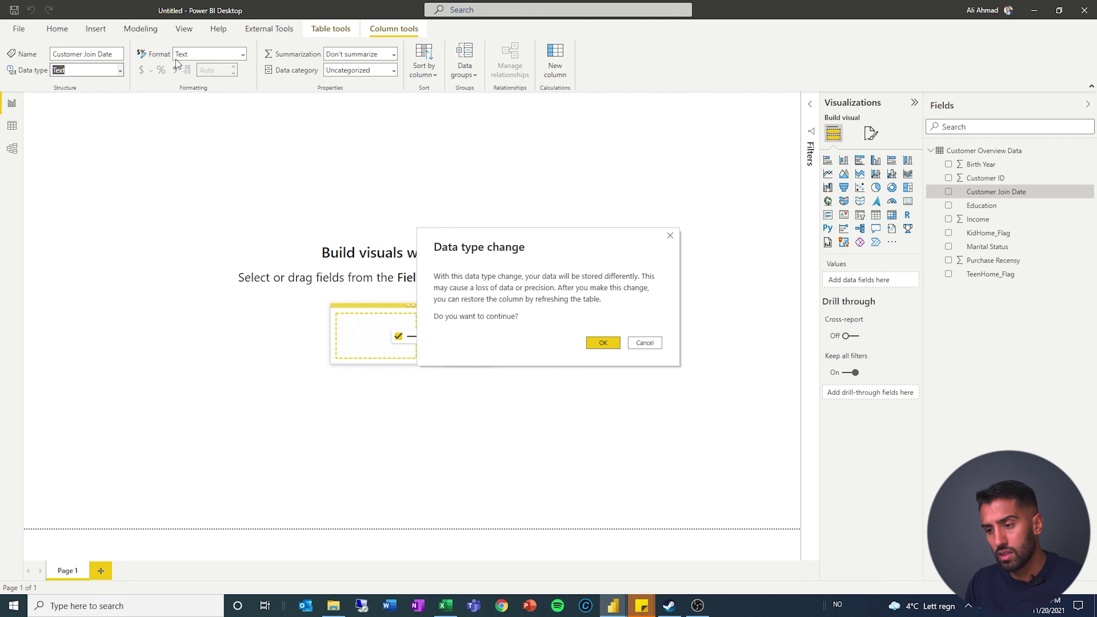
pyautogui.click(601, 343)
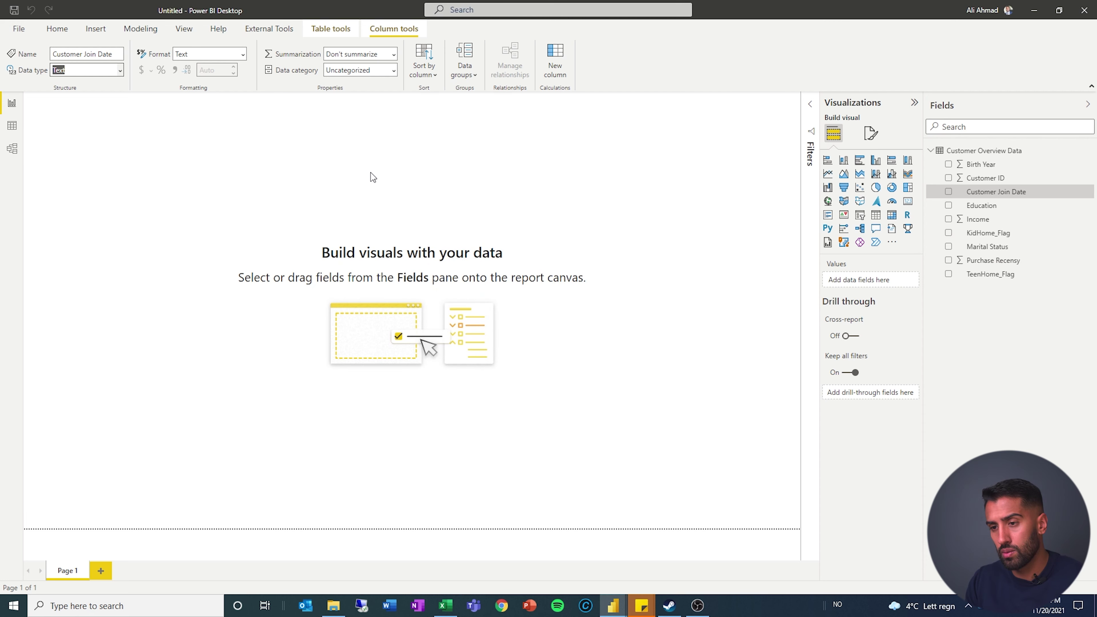
# Set the display format of the Customer Join Date field to Short Date (*3/14/2001)
pyautogui.click(243, 54)
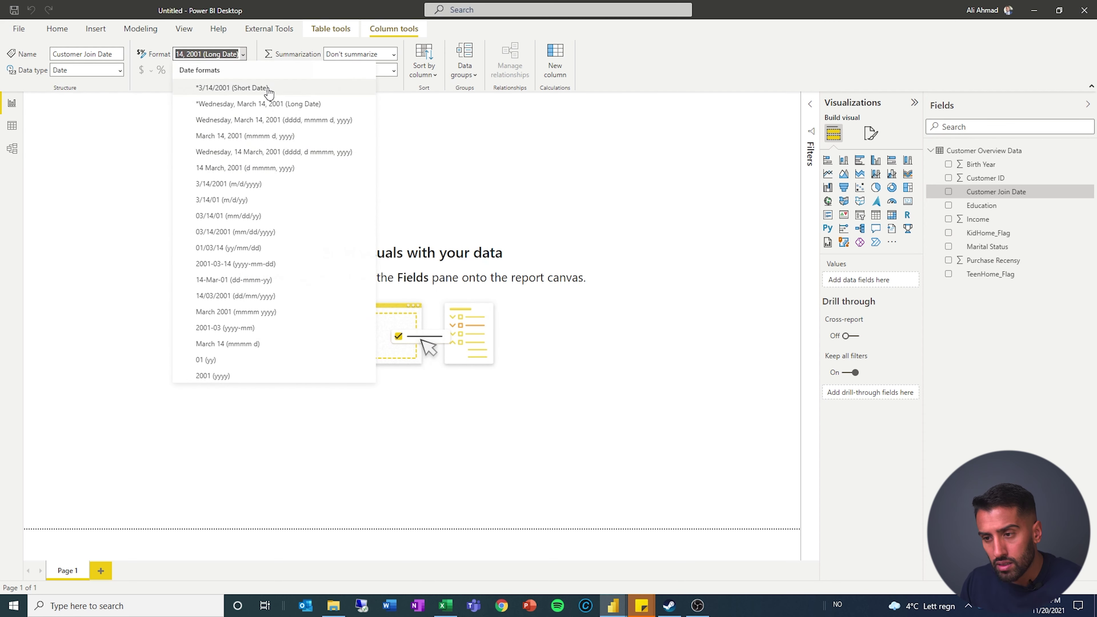
pyautogui.click(269, 89)
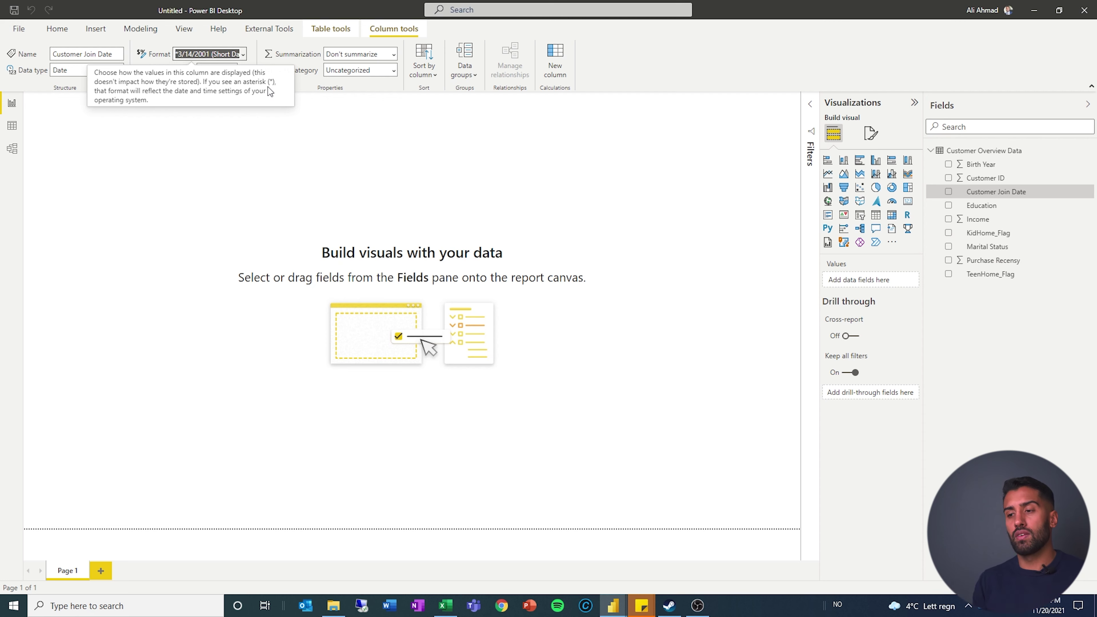
pyautogui.click(242, 179)
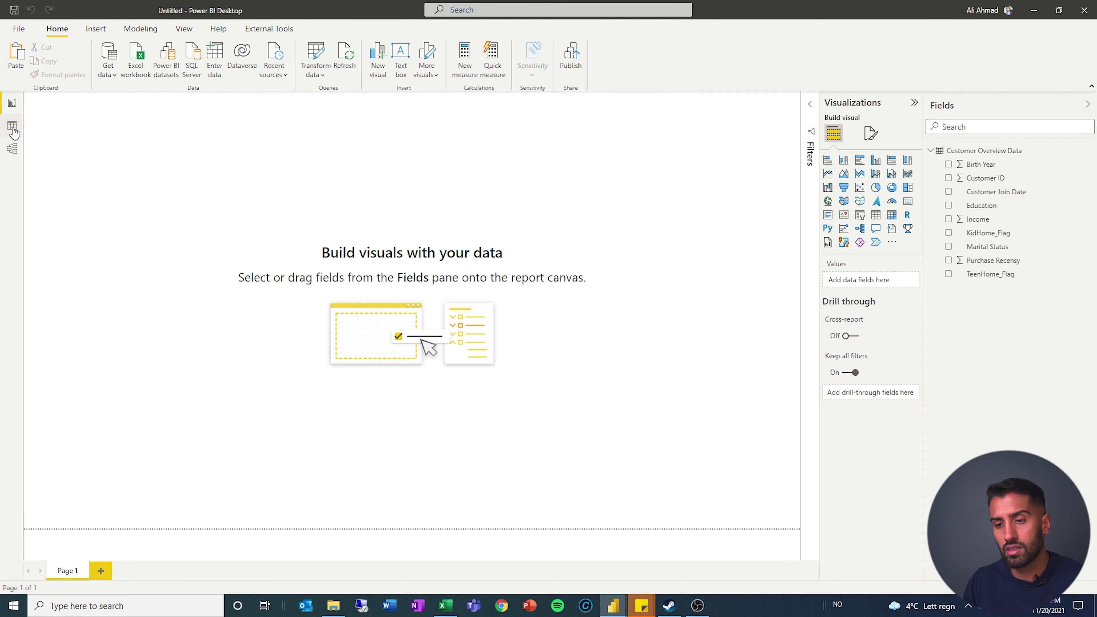
# Examine the rows of the Customer Overview Data table in the data view, including marital status, join date and purchase recency
pyautogui.click(12, 127)
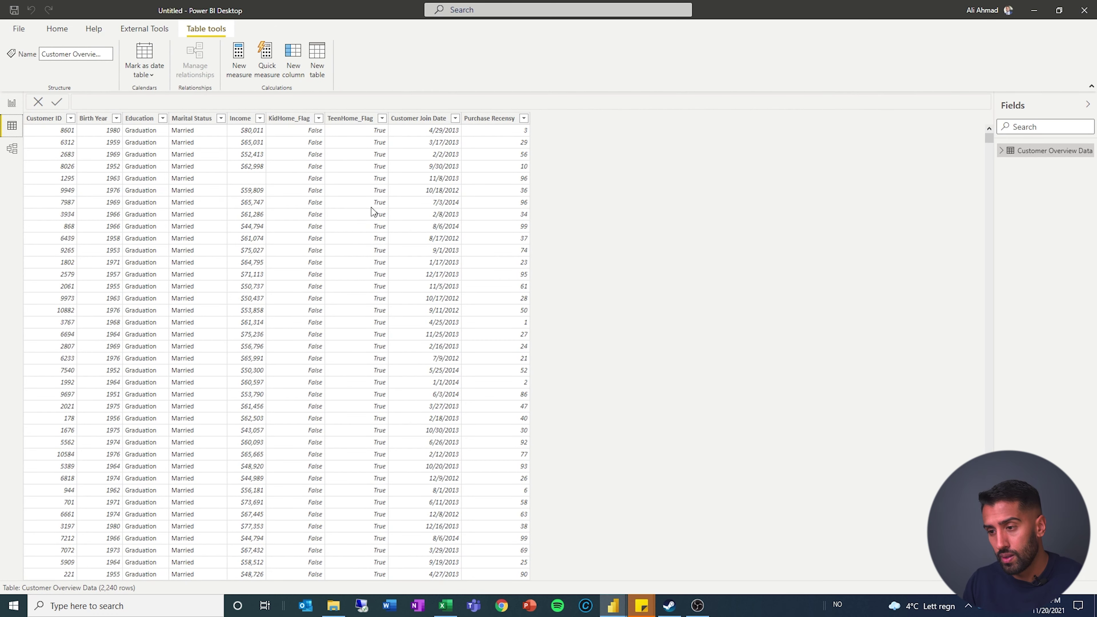
pyautogui.scroll(-3, 394, 223)
pyautogui.scroll(3, 388, 247)
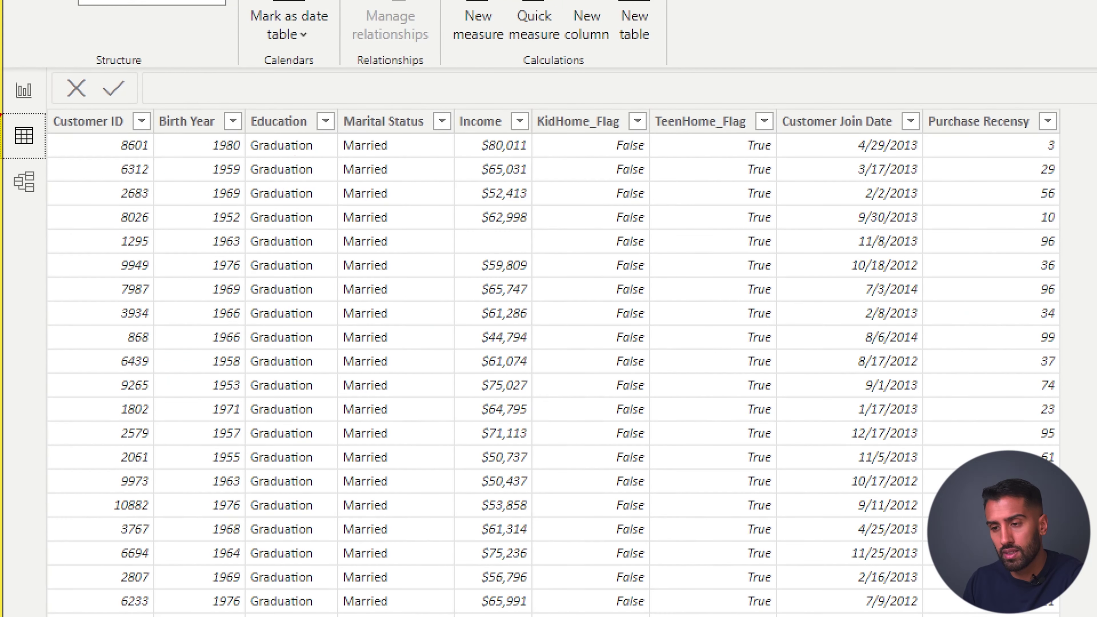
pyautogui.moveTo(335, 158); pyautogui.dragTo(399, 160)
pyautogui.moveTo(340, 183); pyautogui.dragTo(397, 183)
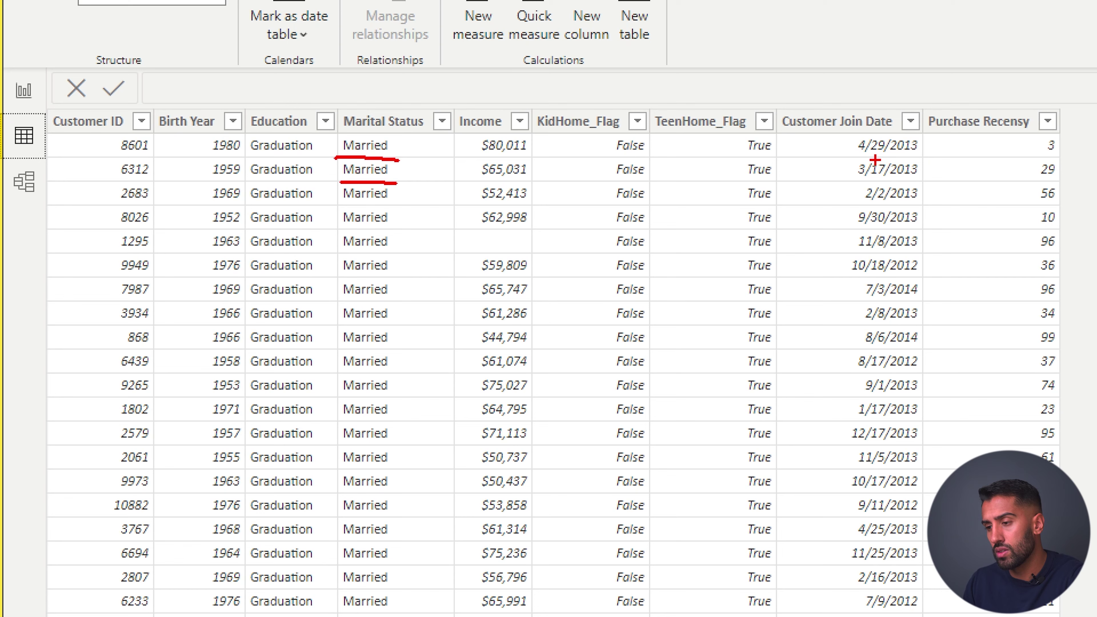
pyautogui.moveTo(1044, 157)
pyautogui.mouseDown()
pyautogui.moveTo(1059, 159)
pyautogui.moveTo(1055, 187)
pyautogui.mouseUp()
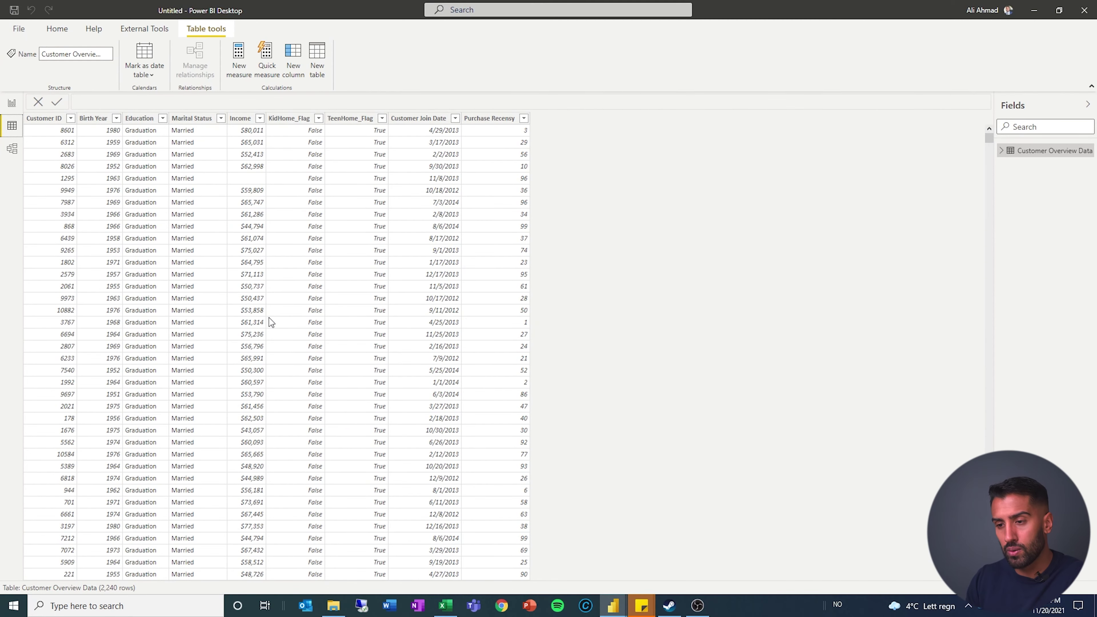
# Switch to the finished Customer Overview Dashboard report and expand the Calculations folder among its fields
pyautogui.moveTo(614, 606)
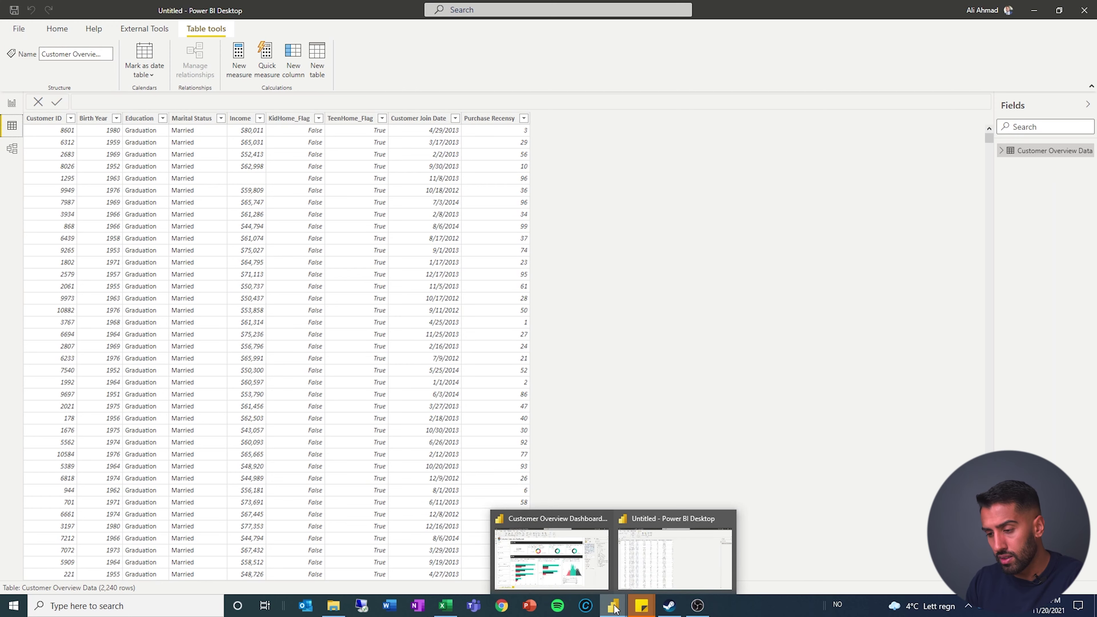
pyautogui.click(578, 539)
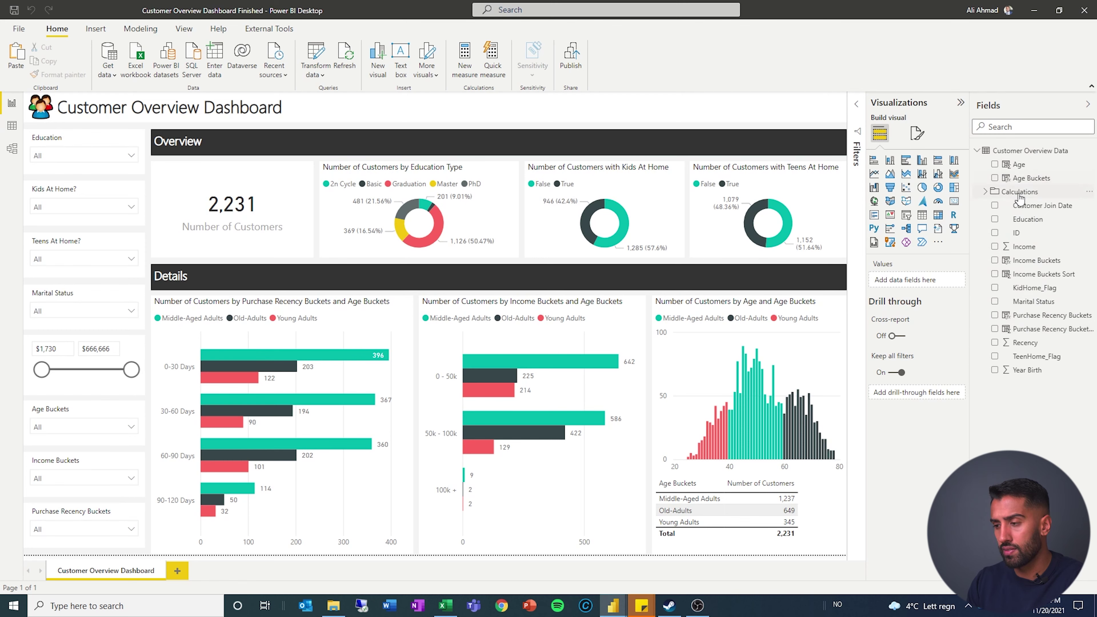
pyautogui.click(986, 193)
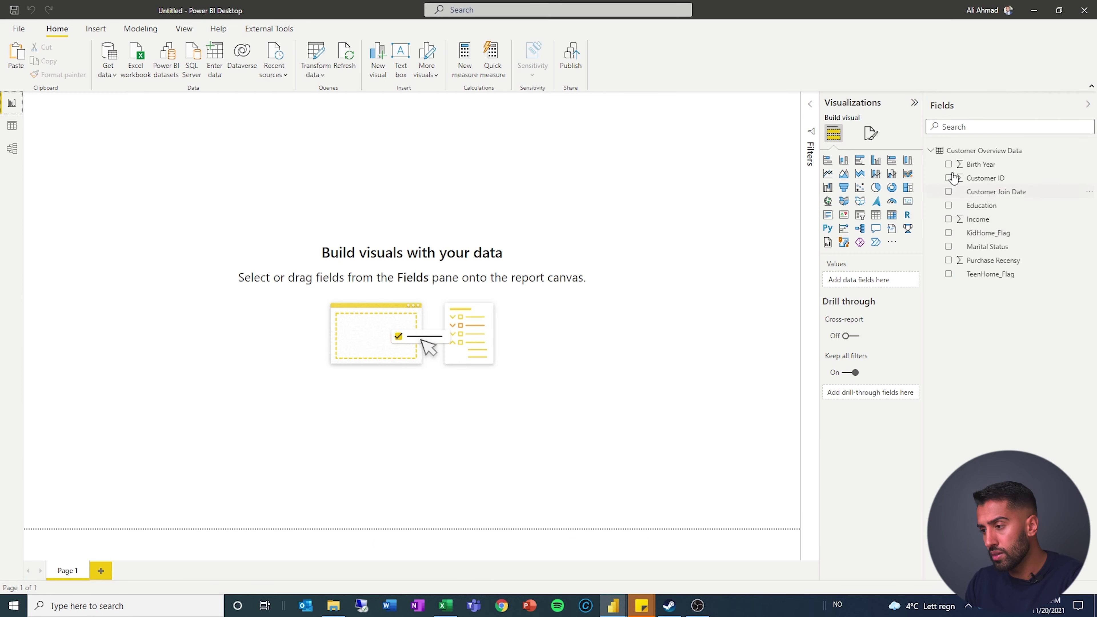
# Create a measure in the Customer Overview Data table defined as Number of Customers = DISTINCTCOUNT('Customer Overview Data'[Customer ID])
pyautogui.rightClick(957, 154)
pyautogui.click(977, 158)
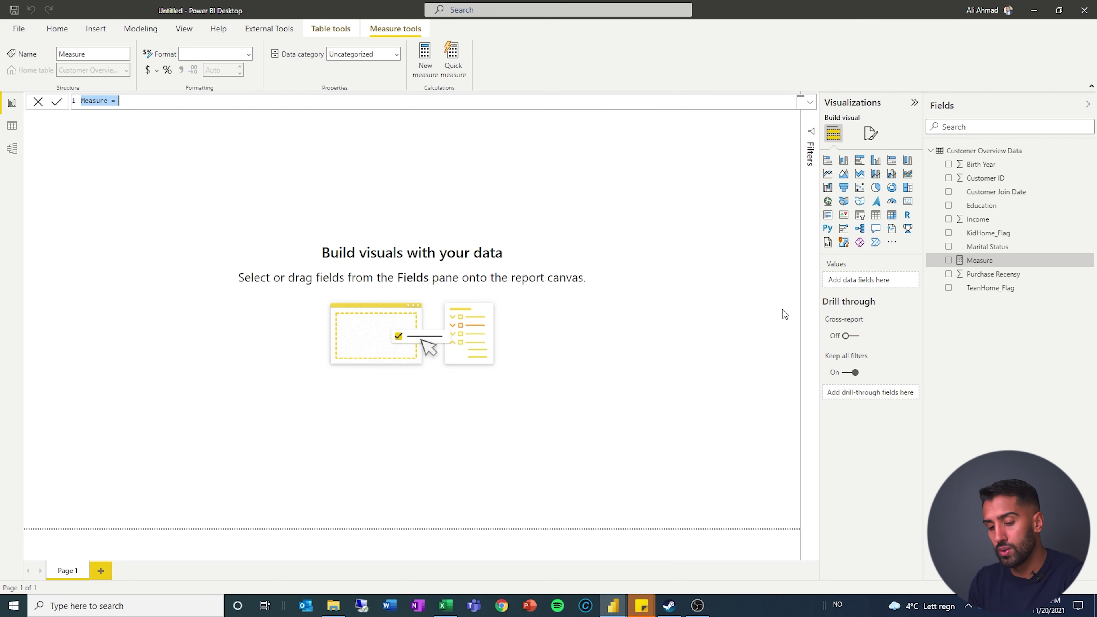
pyautogui.write('Number o')
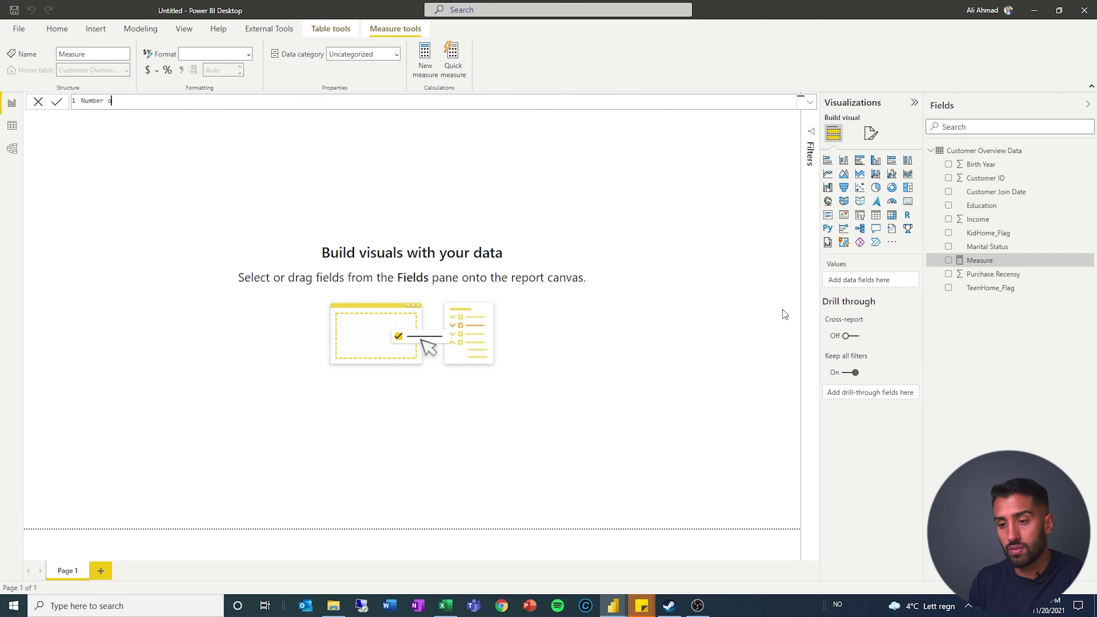
pyautogui.write('f Customers')
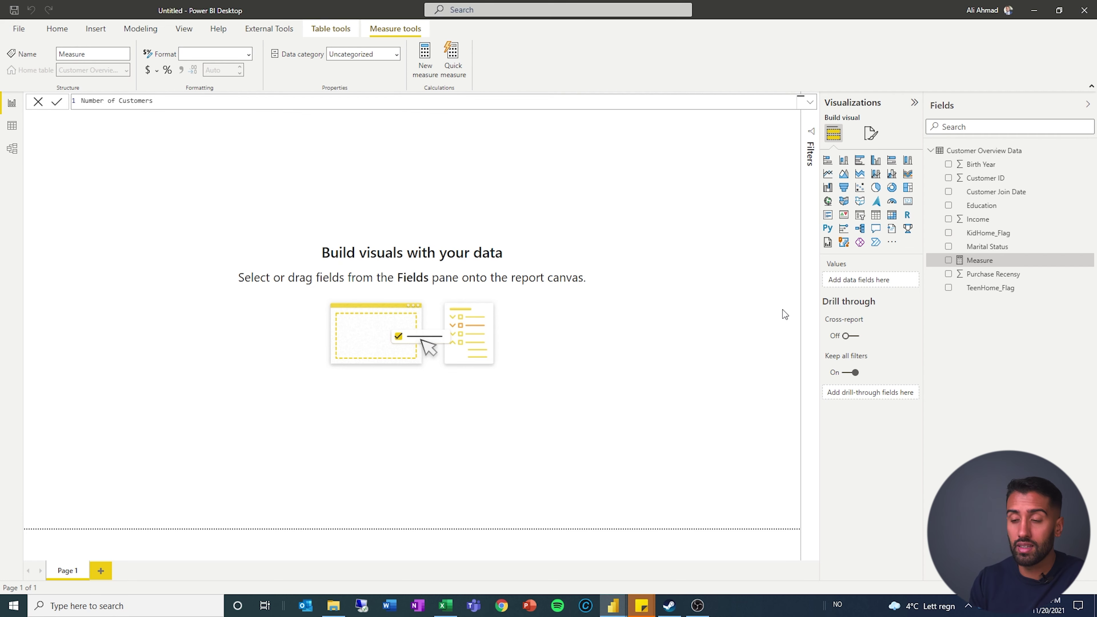
pyautogui.write('= DISTI')
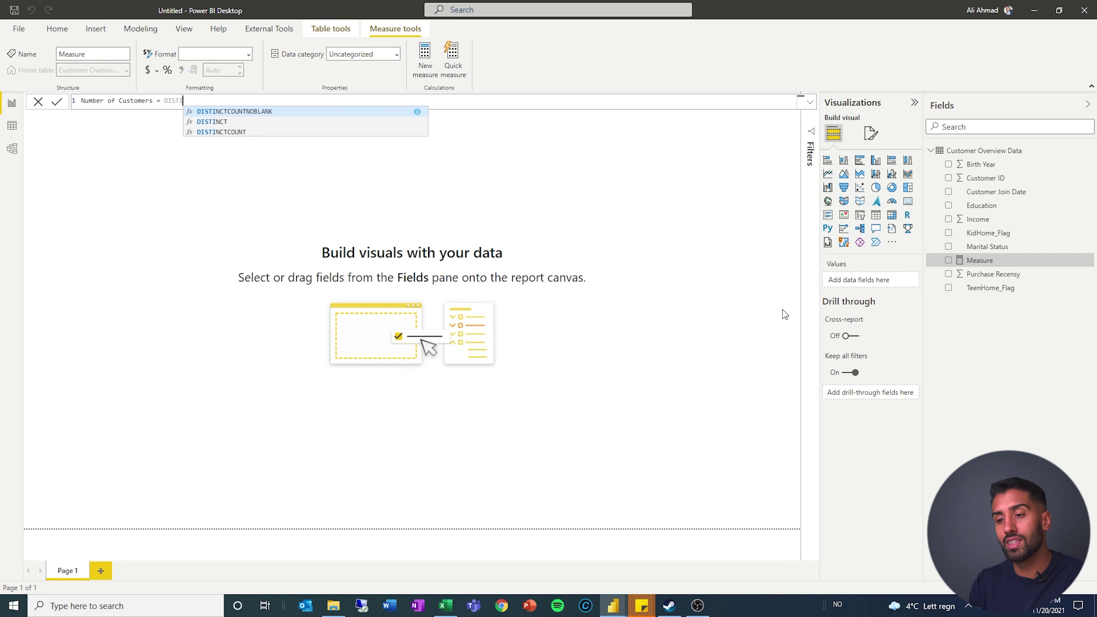
pyautogui.write('NCTCOUNT(')
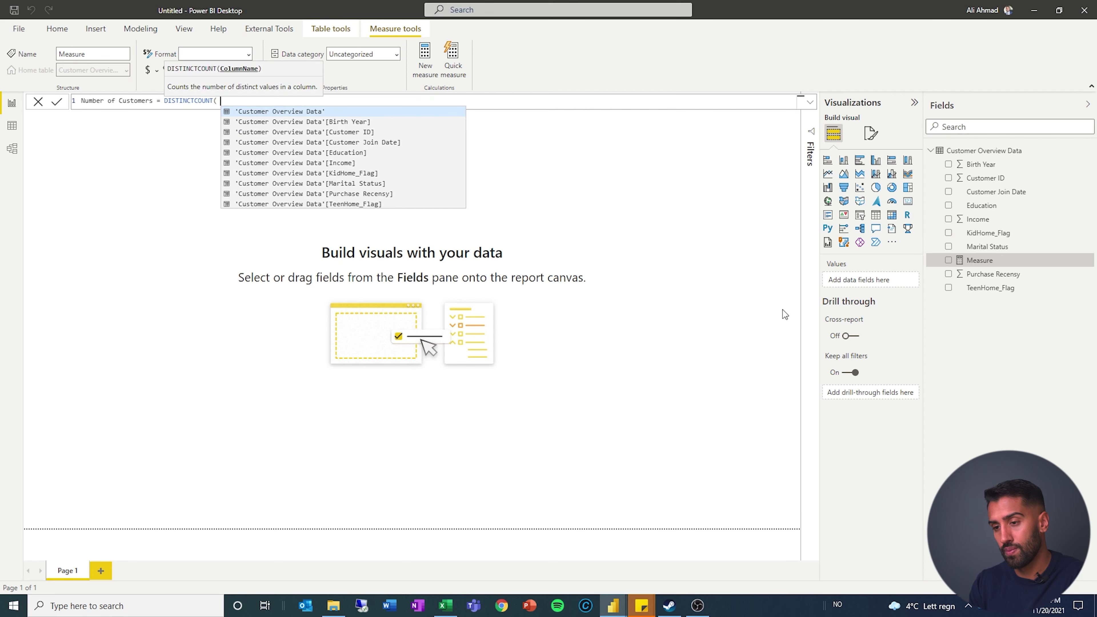
pyautogui.write(' Cusotmer')
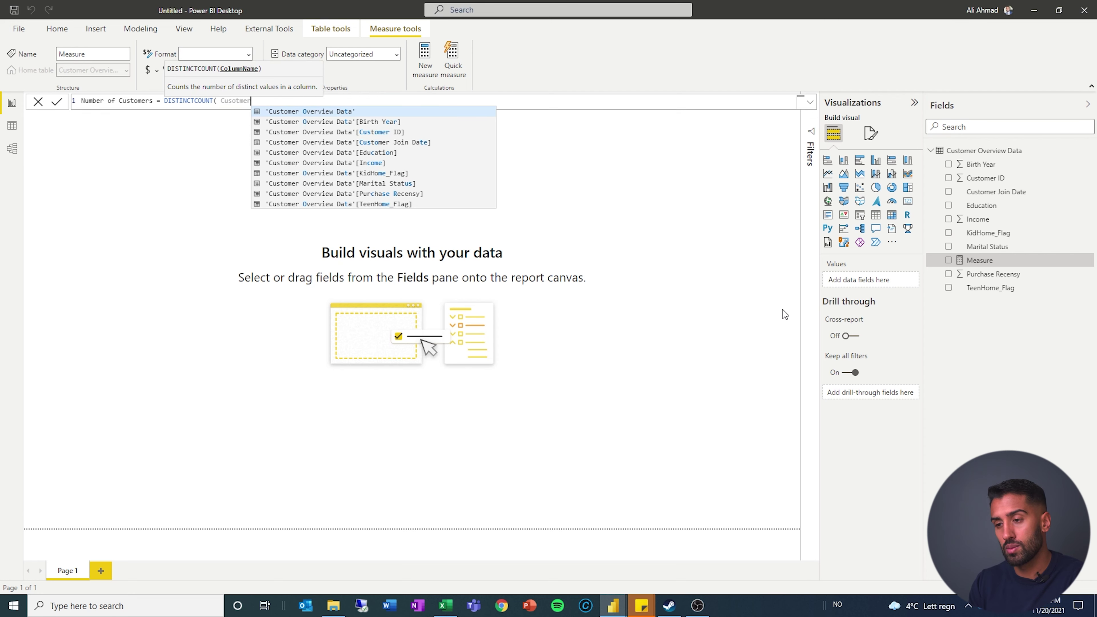
pyautogui.press('Down')
pyautogui.press('Tab')
pyautogui.write(')')
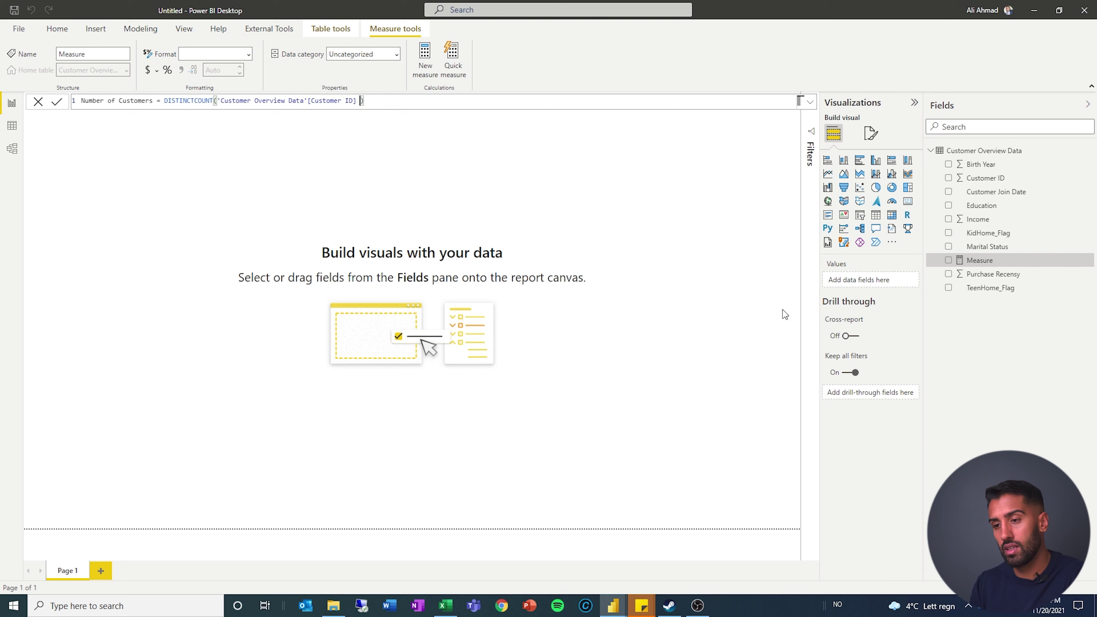
# Move the DISTINCTCOUNT expression onto its own second line and commit the Number of Customers measure
pyautogui.hotkey('ctrl', 'Left')
pyautogui.hotkey('shift', 'Return')
pyautogui.hotkey('ctrl', 'a')
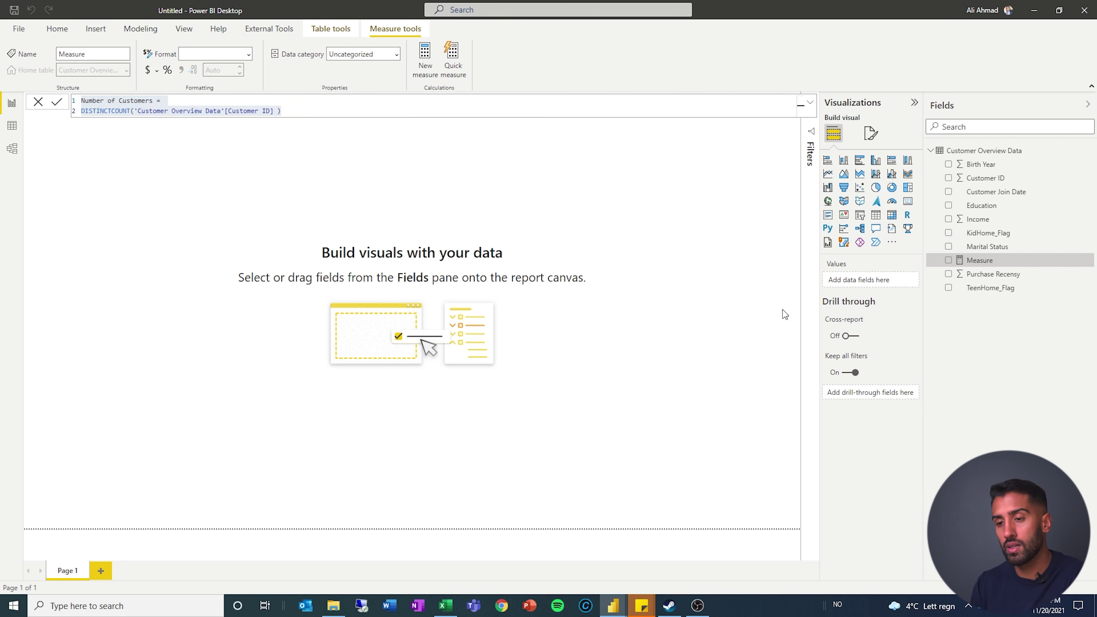
pyautogui.press('Return')
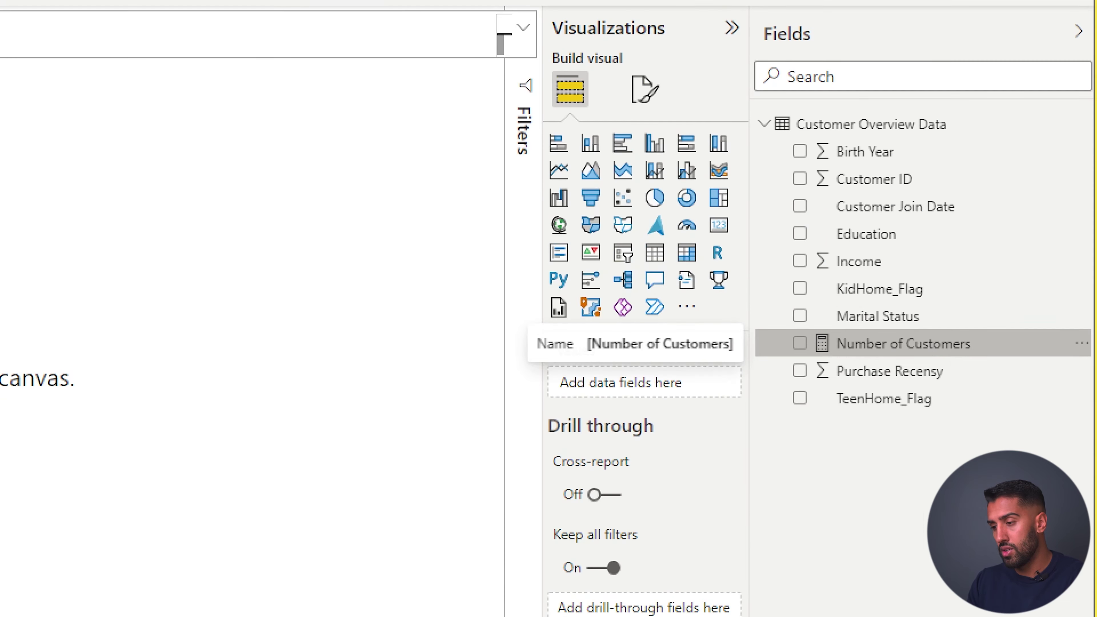
pyautogui.moveTo(814, 357); pyautogui.dragTo(840, 357)
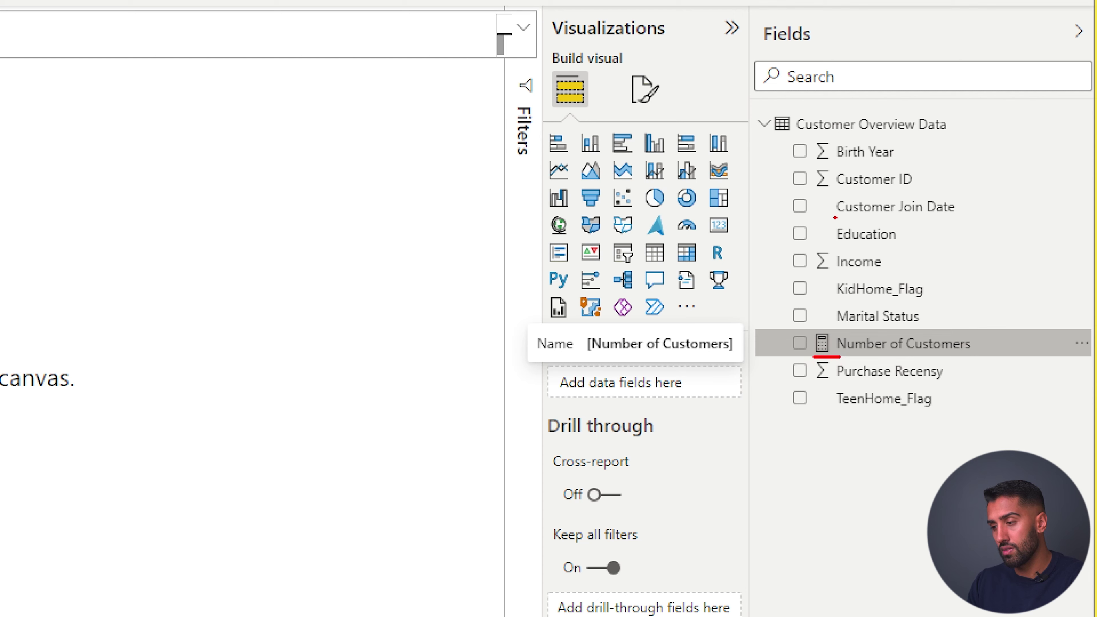
pyautogui.moveTo(835, 217); pyautogui.dragTo(962, 222)
pyautogui.hotkey('ctrl', 'z')
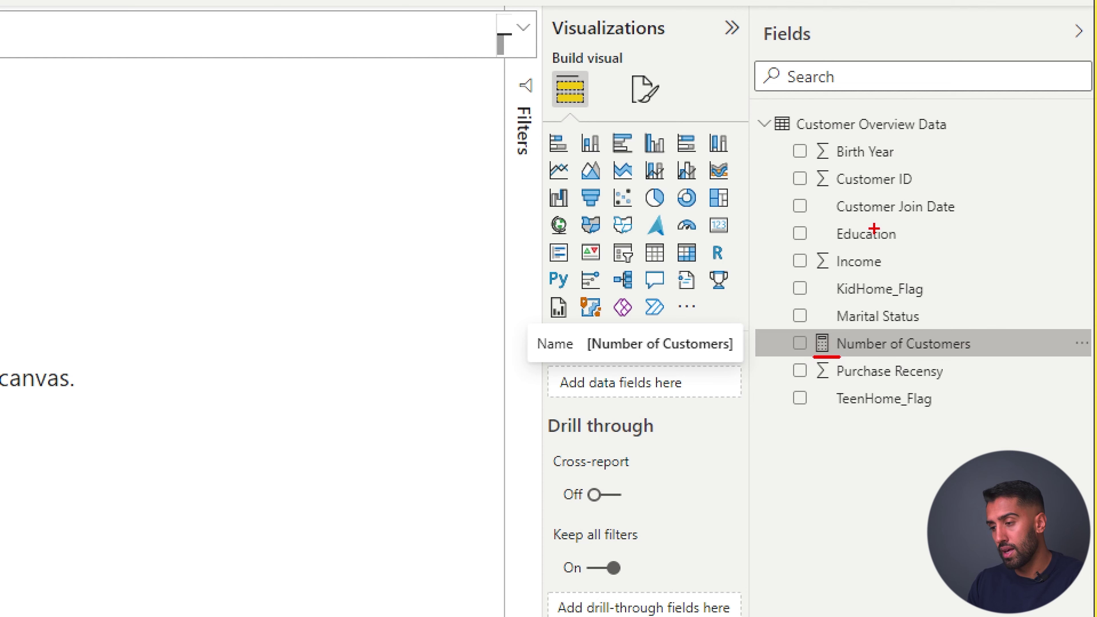
pyautogui.moveTo(837, 243); pyautogui.dragTo(906, 243)
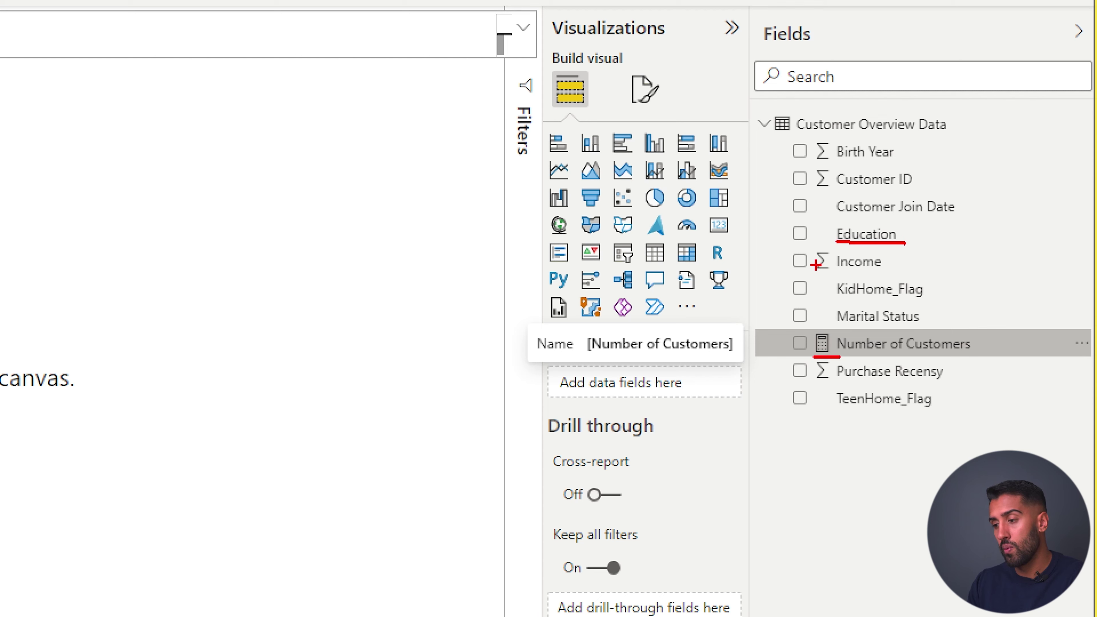
pyautogui.moveTo(817, 274); pyautogui.dragTo(833, 273)
pyautogui.moveTo(824, 324)
pyautogui.mouseDown()
pyautogui.moveTo(807, 360)
pyautogui.moveTo(839, 363)
pyautogui.moveTo(851, 311)
pyautogui.moveTo(807, 322)
pyautogui.mouseUp()
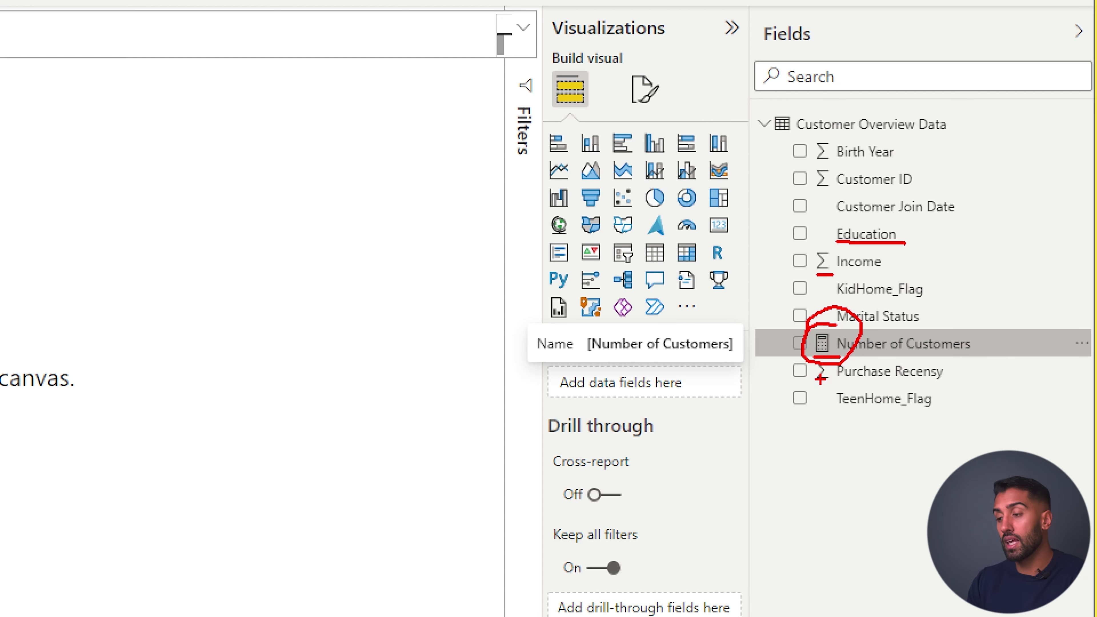
pyautogui.press('Escape')
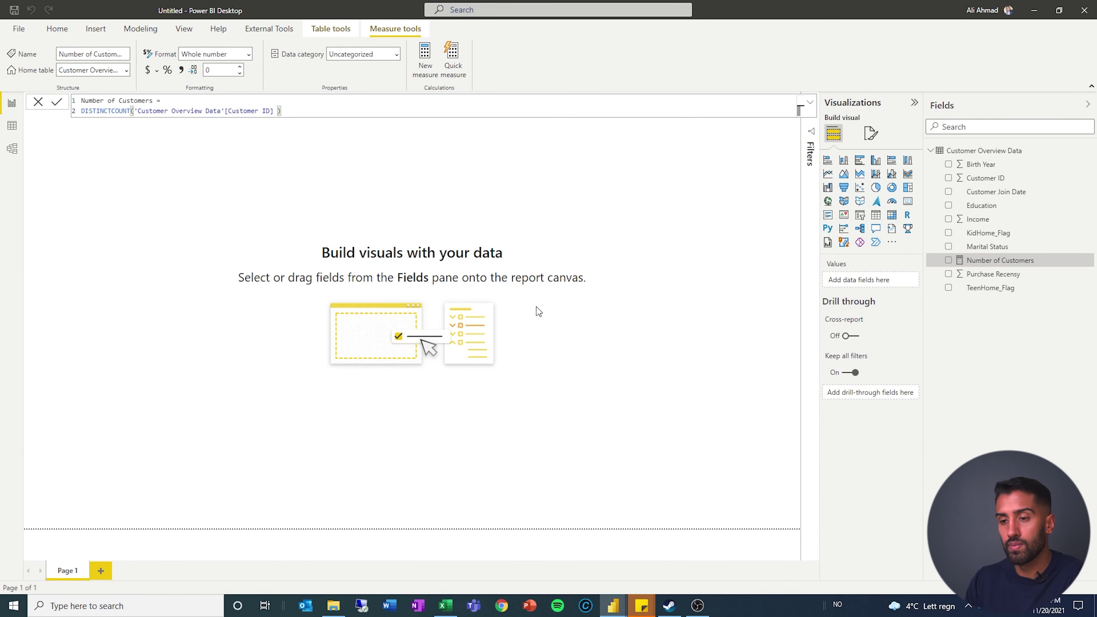
# Add a card visual near the middle of the report page and show the Number of Customers measure in it
pyautogui.click(536, 307)
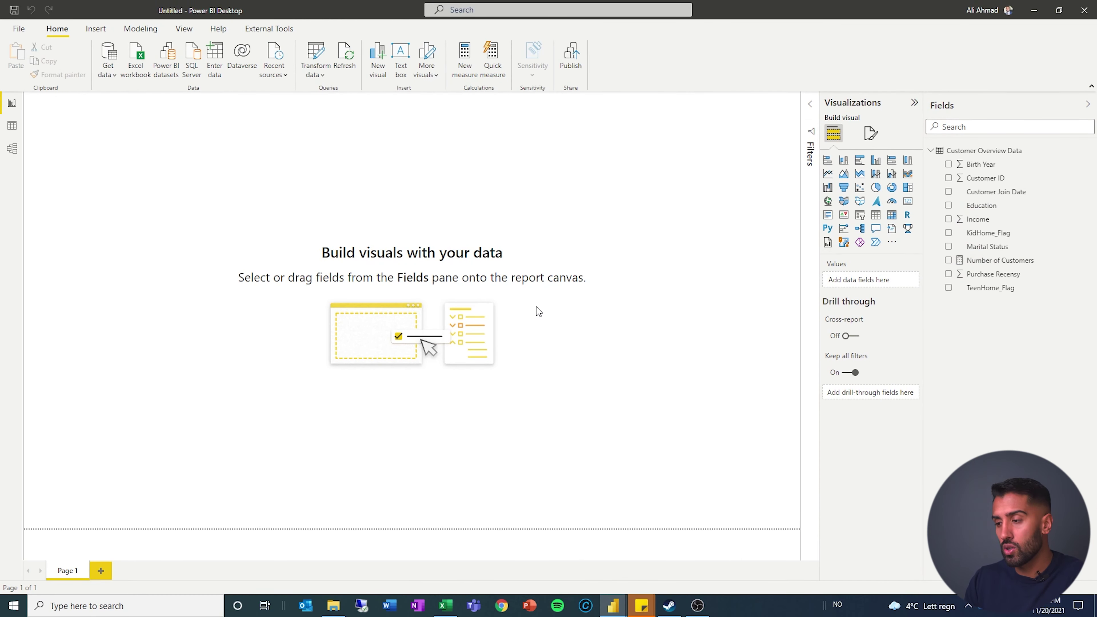
pyautogui.click(908, 202)
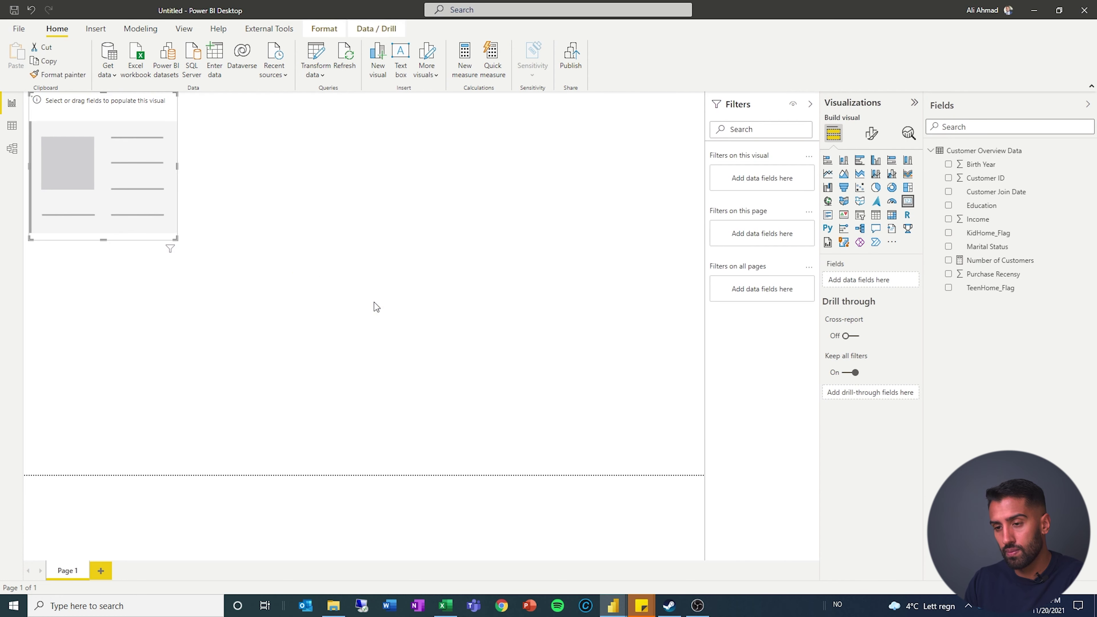
pyautogui.moveTo(88, 169); pyautogui.dragTo(330, 282)
pyautogui.click(466, 473)
pyautogui.moveTo(973, 260); pyautogui.dragTo(864, 280)
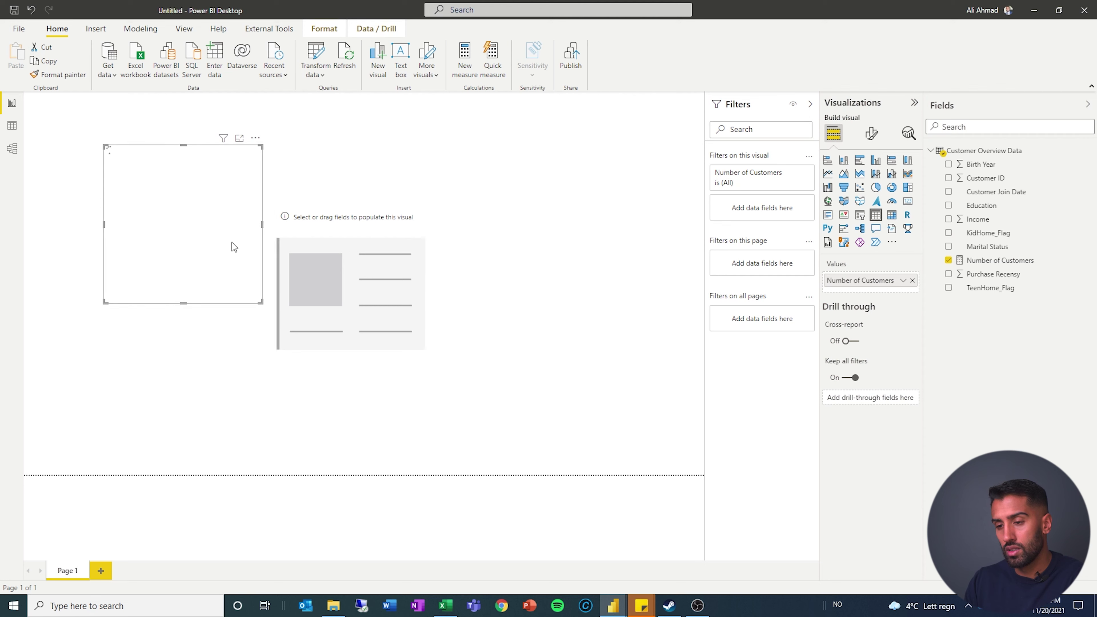
pyautogui.press('Delete')
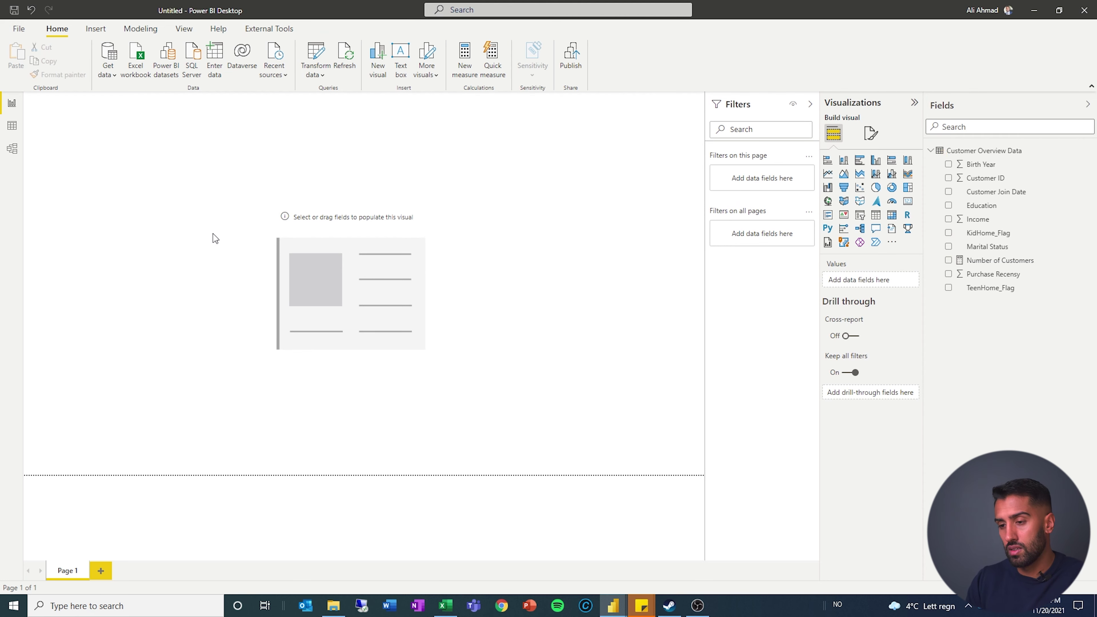
pyautogui.click(335, 285)
pyautogui.moveTo(991, 260); pyautogui.dragTo(881, 279)
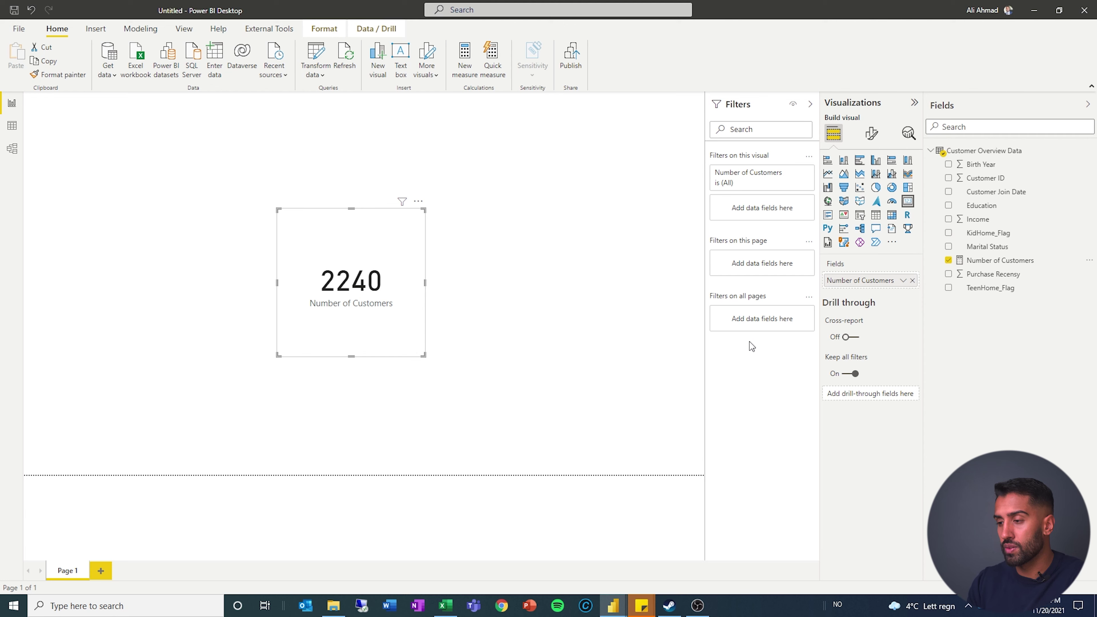
# Turn the card into a stacked bar chart of Number of Customers by Education, then delete the visual
pyautogui.click(827, 164)
pyautogui.moveTo(989, 206); pyautogui.dragTo(884, 288)
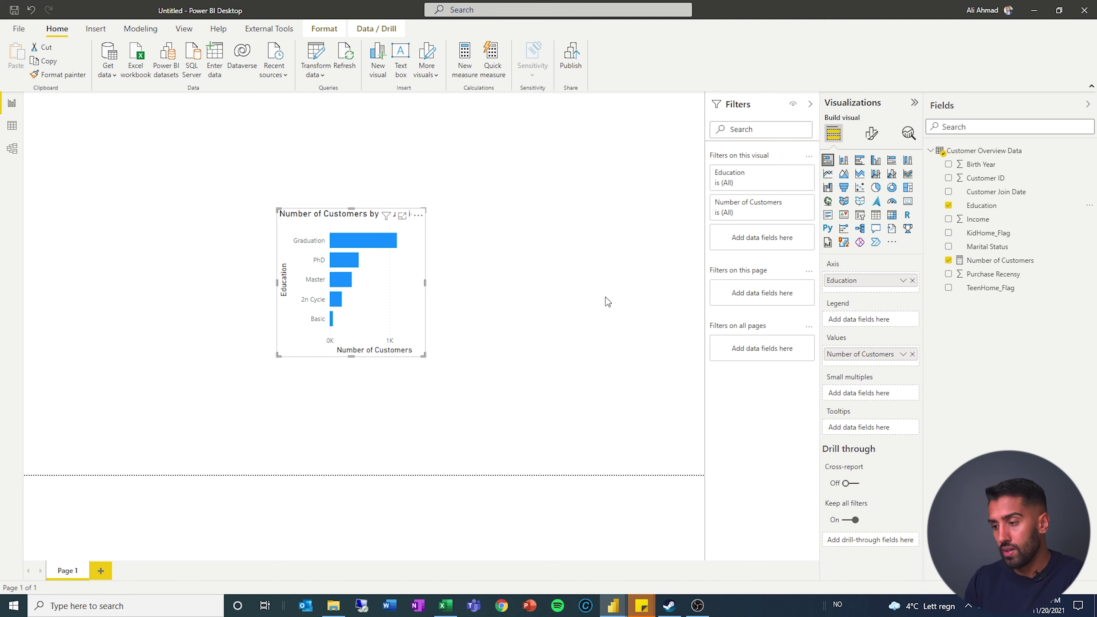
pyautogui.press('Delete')
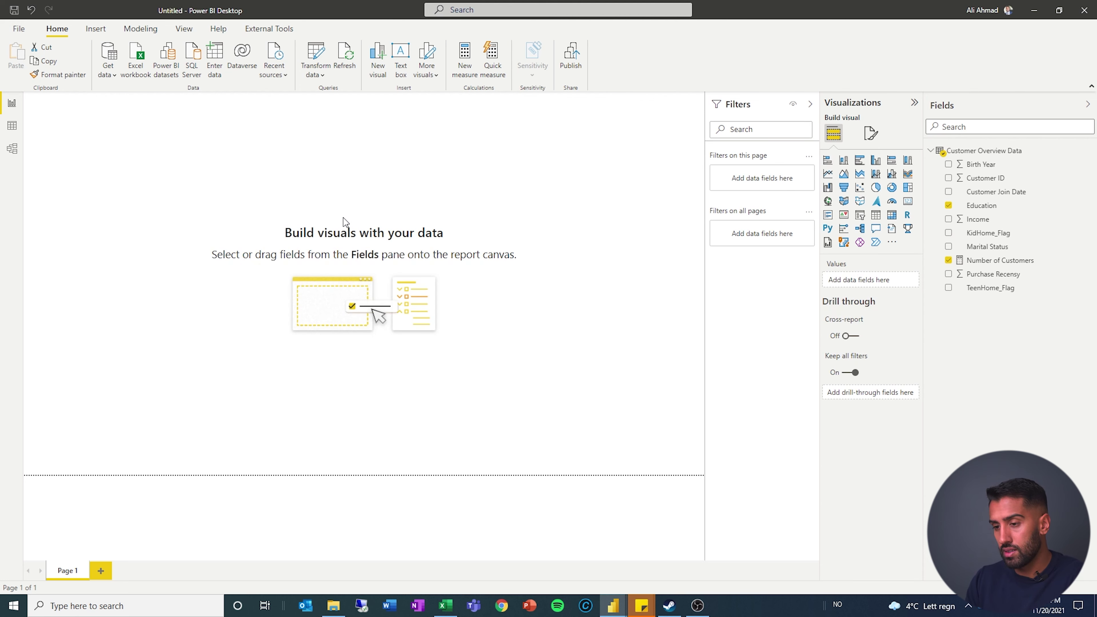
# Enable the thousands separator for the Number of Customers measure and comment out its DISTINCTCOUNT line with --
pyautogui.click(999, 261)
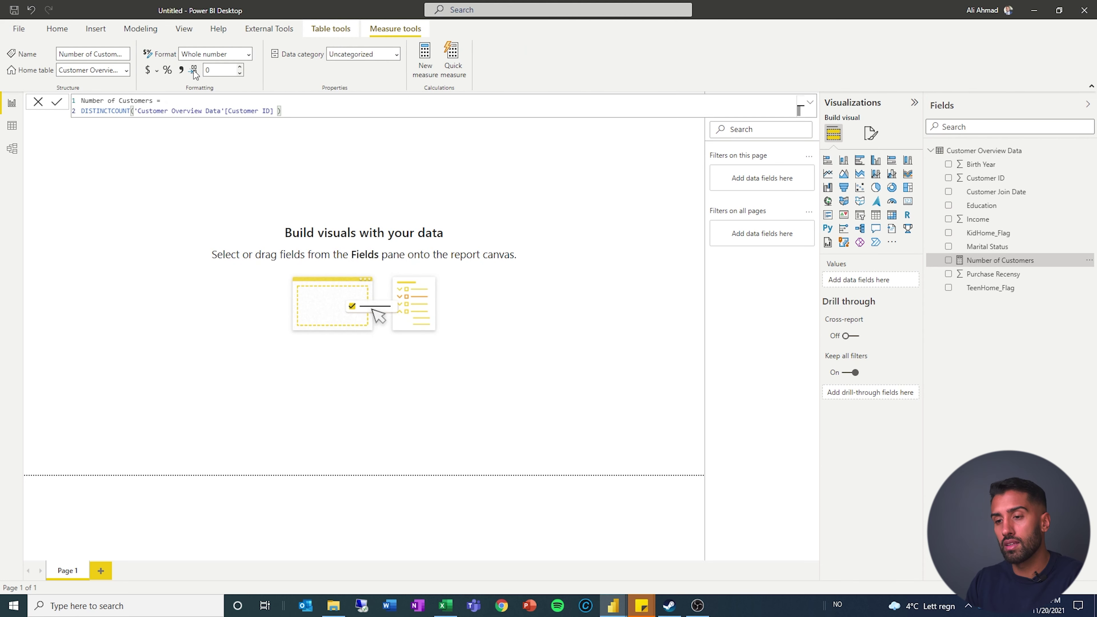
pyautogui.click(182, 71)
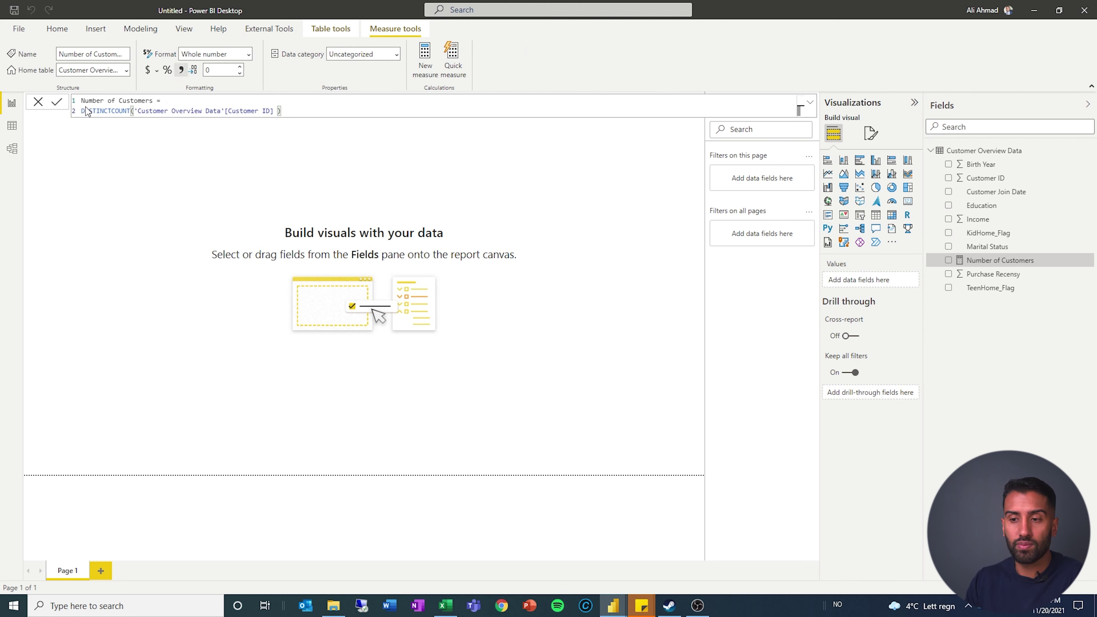
pyautogui.click(82, 111)
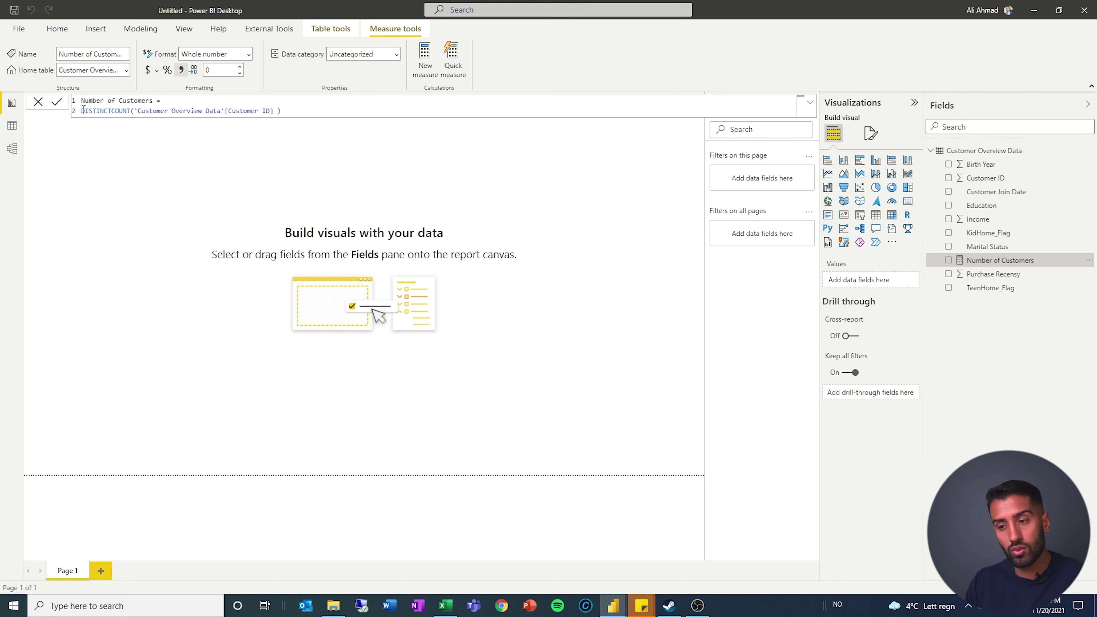
pyautogui.write('--')
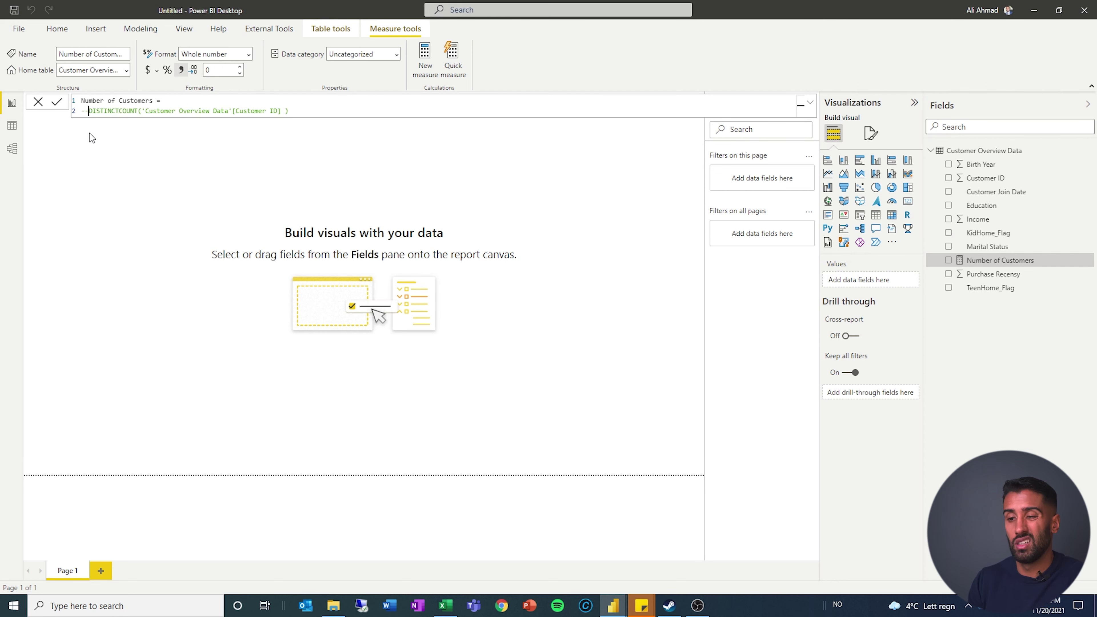
# Add a third line to the Number of Customers formula containing VALUES ('Customer Overview Data'[Customer ID] )
pyautogui.hotkey('shift', 'Return')
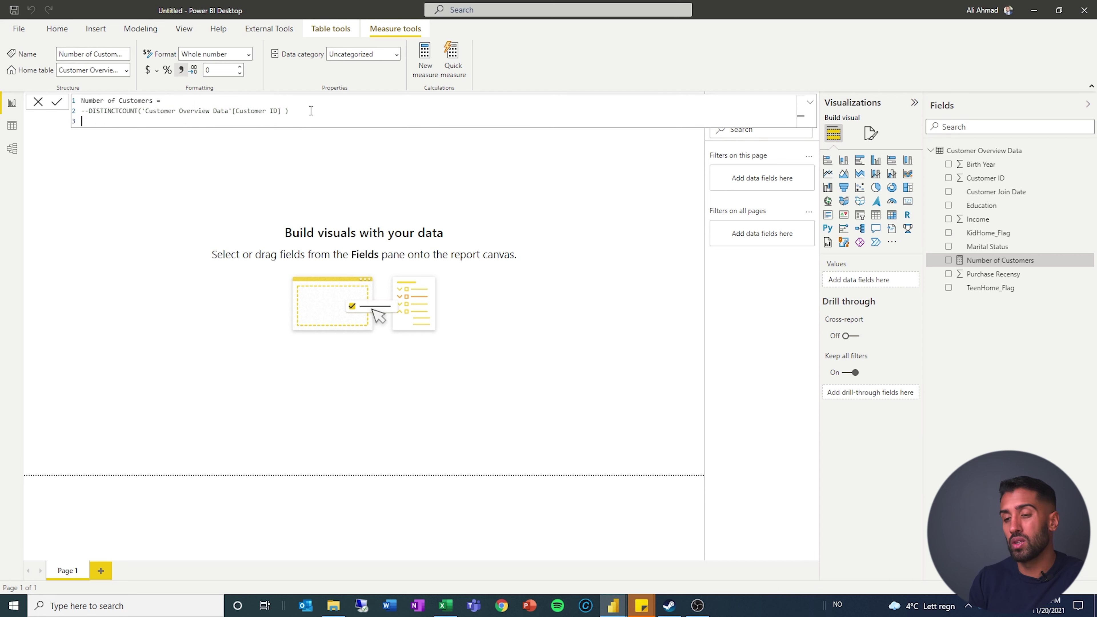
pyautogui.write('VALUE')
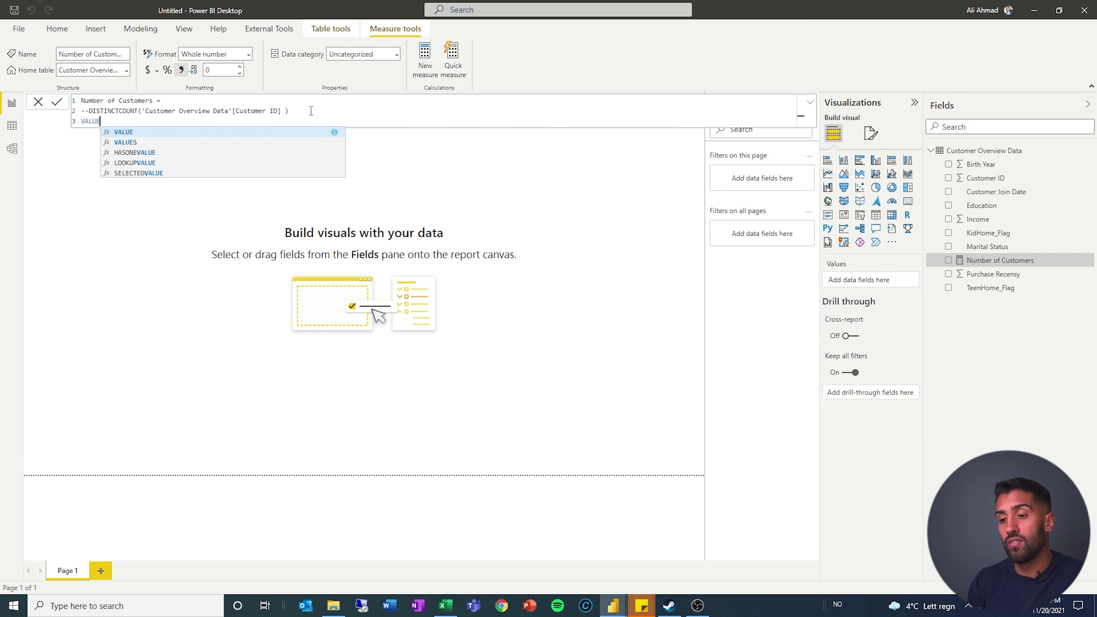
pyautogui.write("S ('Customer")
pyautogui.press('Down')
pyautogui.press('Down')
pyautogui.press('Tab')
pyautogui.write(')')
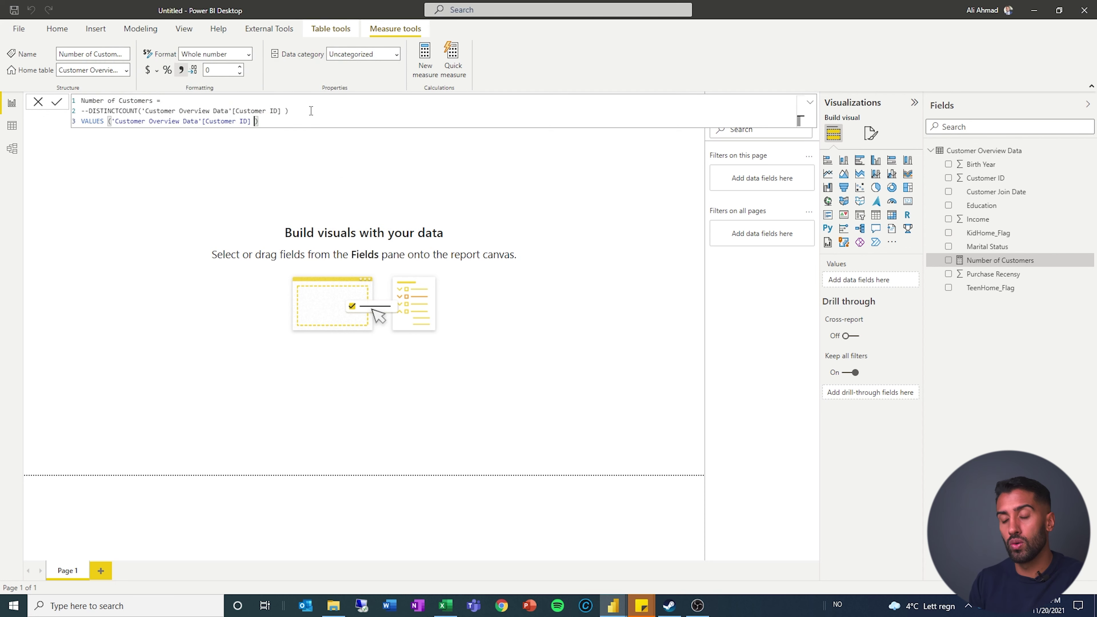
# Wrap the VALUES expression in COUNTROWS ( ) and commit the Number of Customers measure
pyautogui.press('Left')
pyautogui.press('Left')
pyautogui.press('Left')
pyautogui.press('Left')
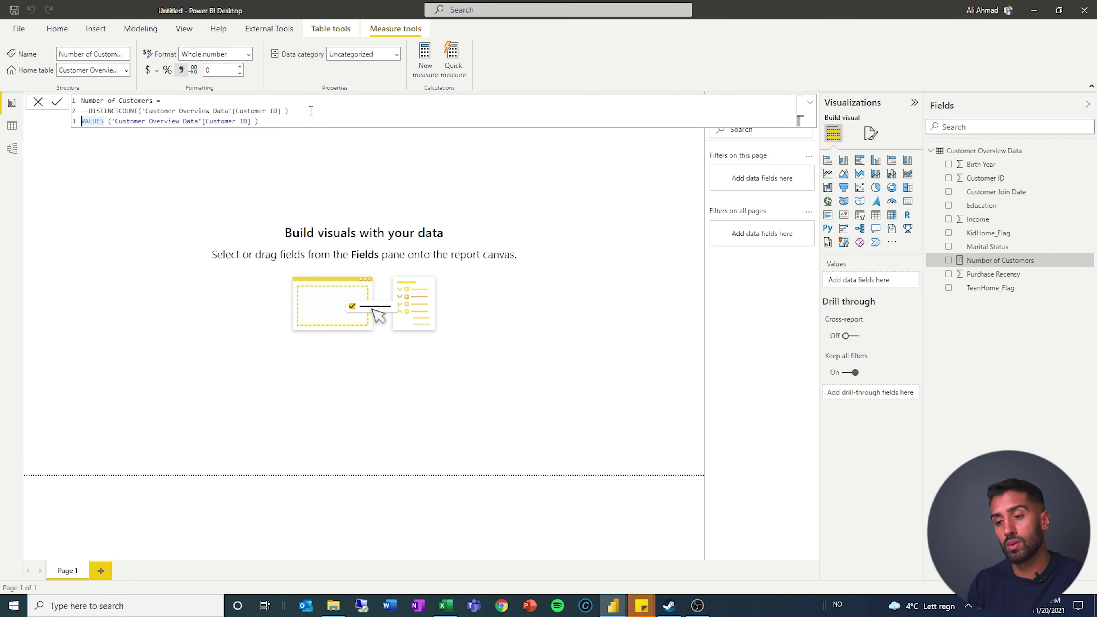
pyautogui.press('Home')
pyautogui.write('COU')
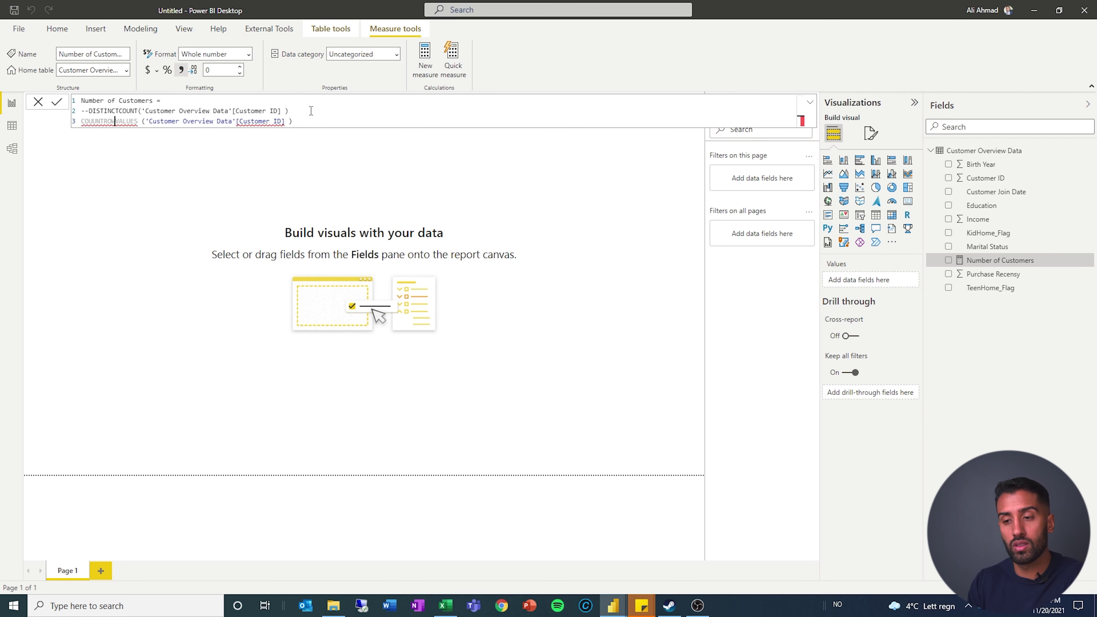
pyautogui.write('NTROWS (')
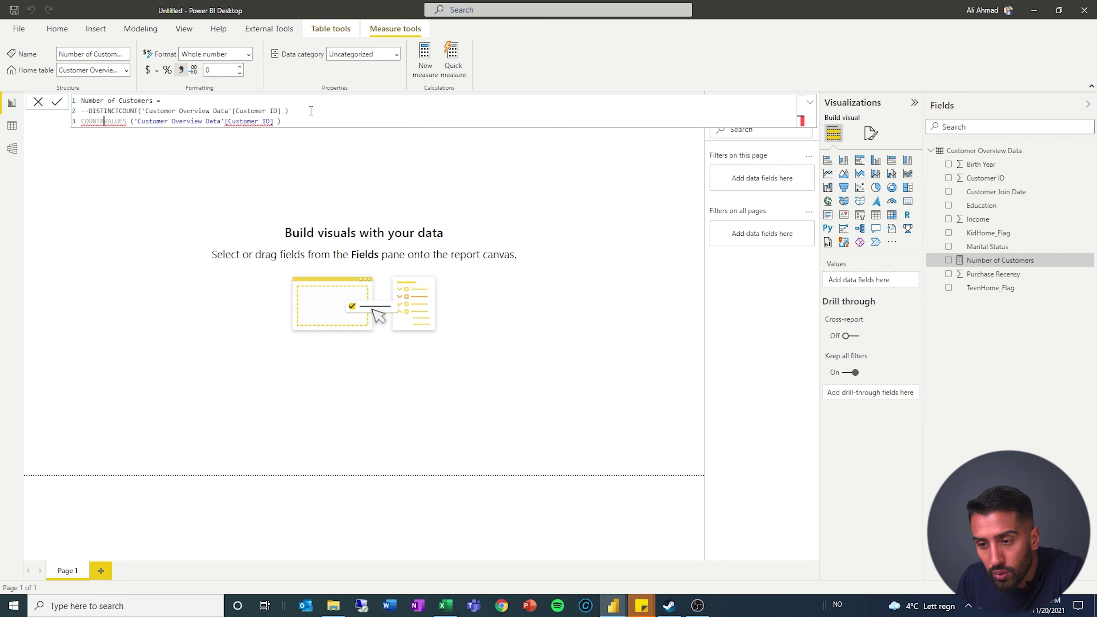
pyautogui.click(314, 121)
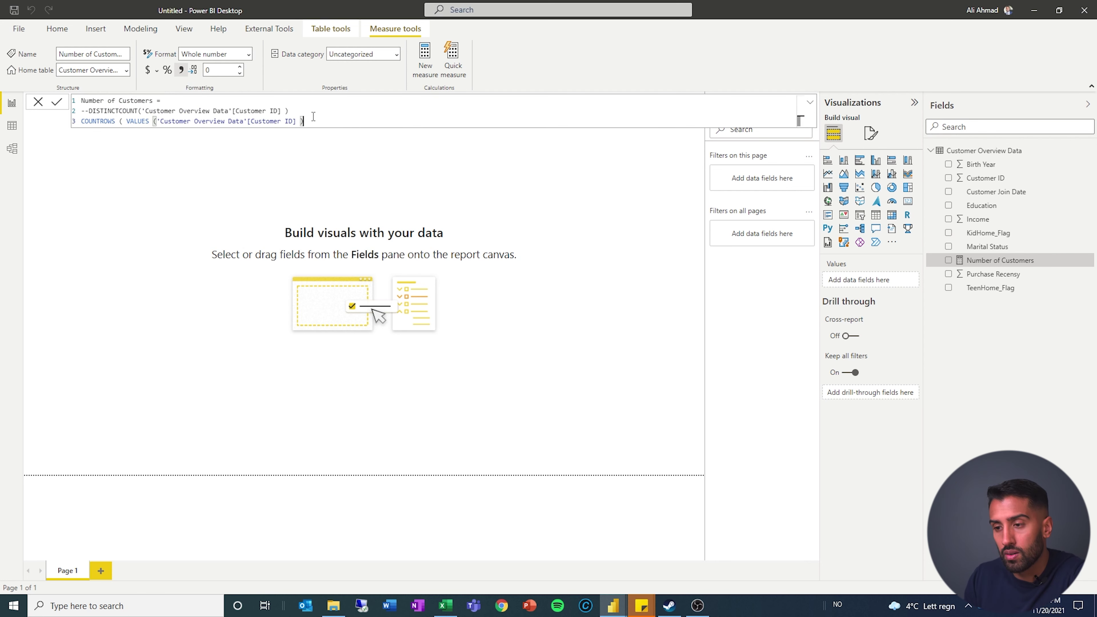
pyautogui.write(')')
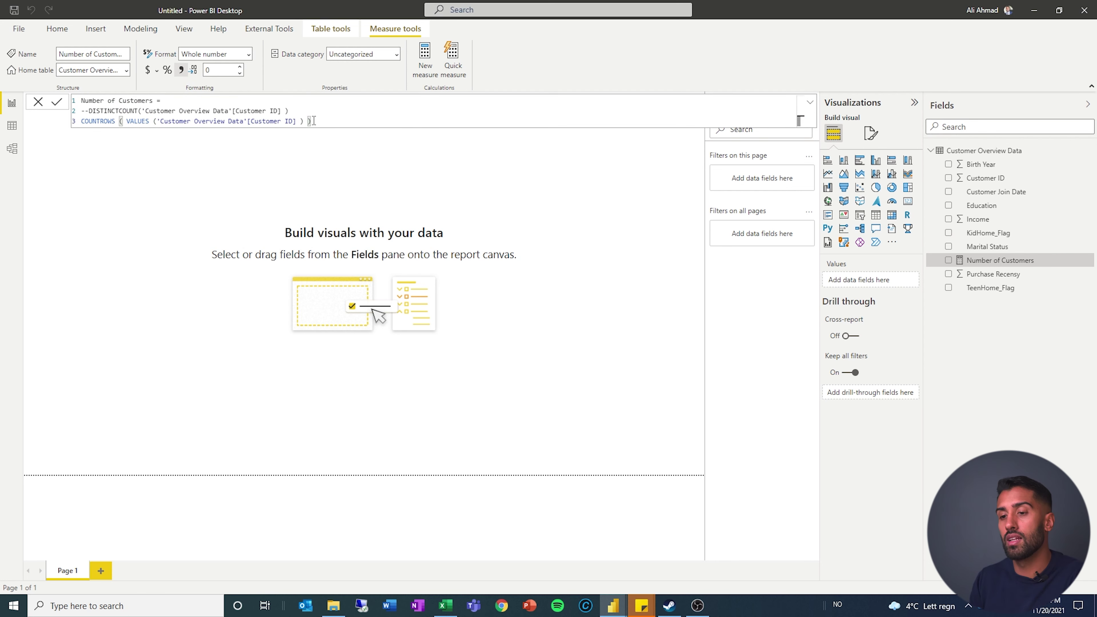
pyautogui.click(326, 231)
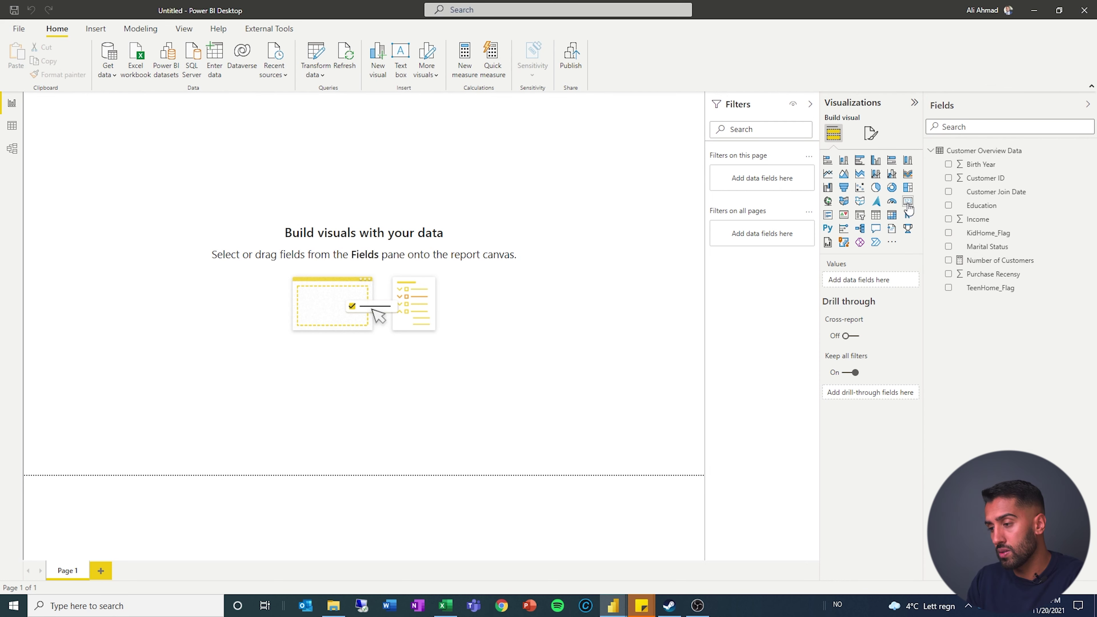
# Insert a card visual, move it toward the upper middle of the report page, and assign the Number of Customers measure to it
pyautogui.click(908, 203)
pyautogui.moveTo(74, 178); pyautogui.dragTo(260, 269)
pyautogui.moveTo(1021, 265); pyautogui.dragTo(881, 280)
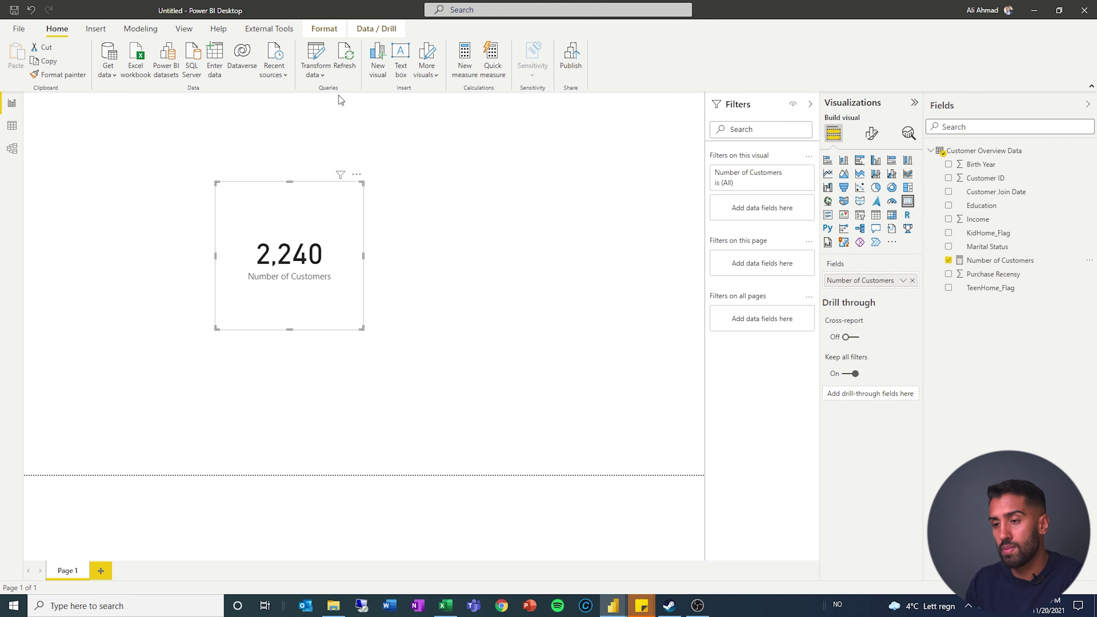
# Reactivate the DISTINCTCOUNT line of the Number of Customers measure and comment out its COUNTROWS line
pyautogui.click(324, 28)
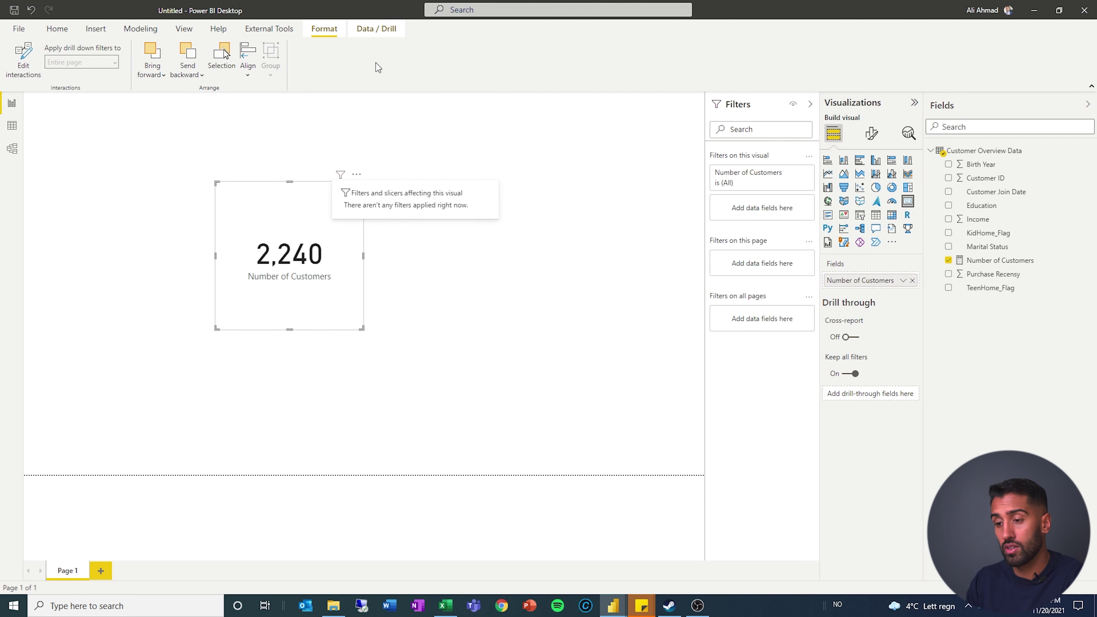
pyautogui.click(1043, 261)
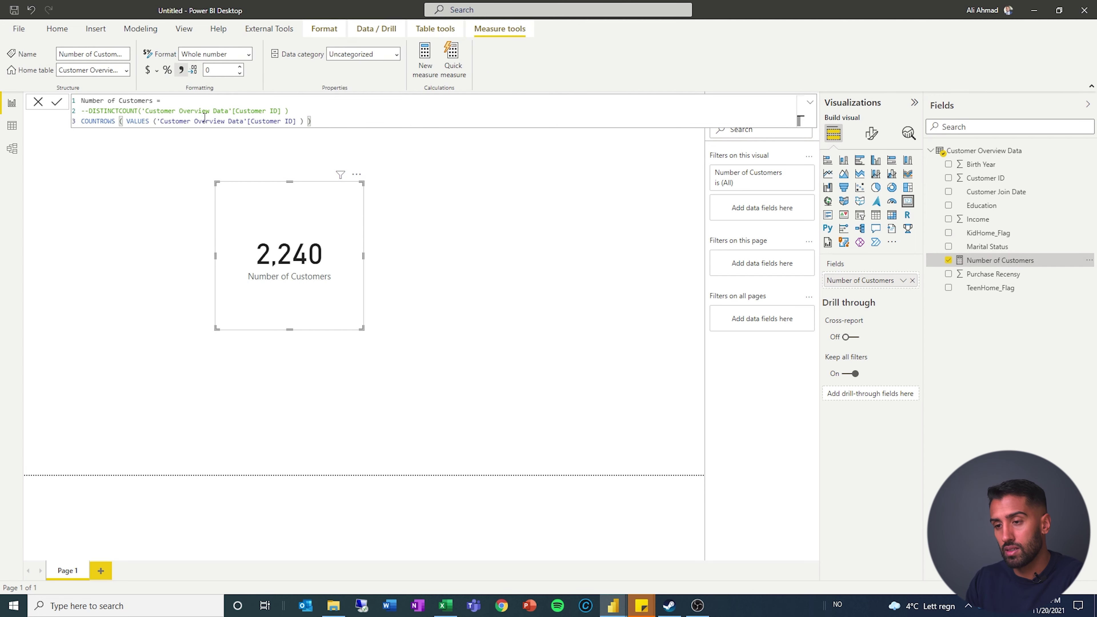
pyautogui.click(89, 110)
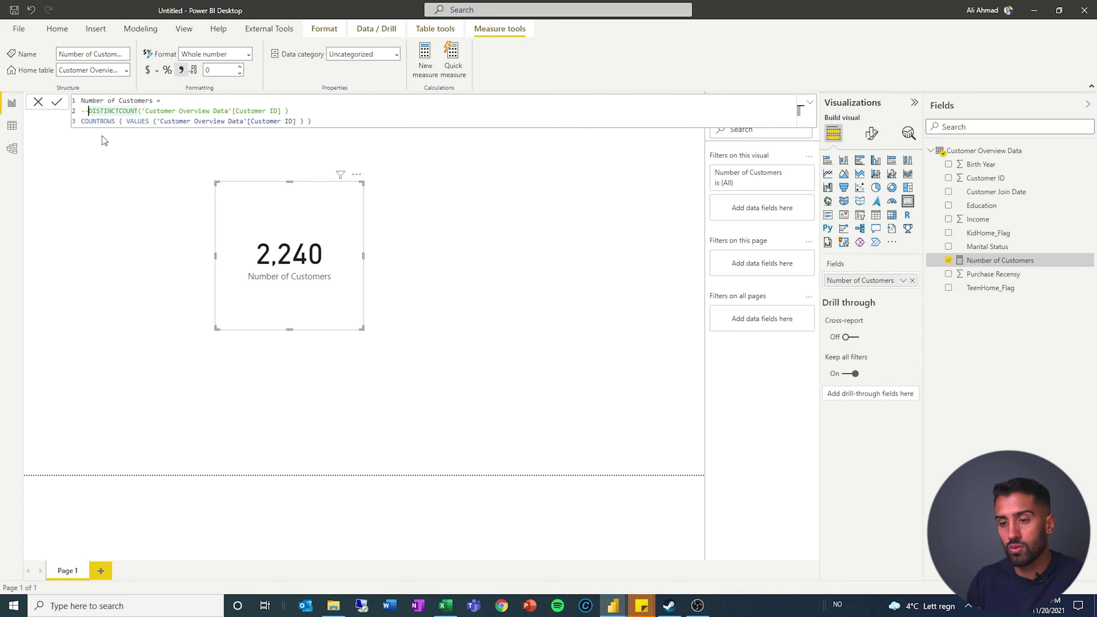
pyautogui.press('Down')
pyautogui.hotkey('ctrl', '/')
pyautogui.press('Up')
pyautogui.hotkey('ctrl', '/')
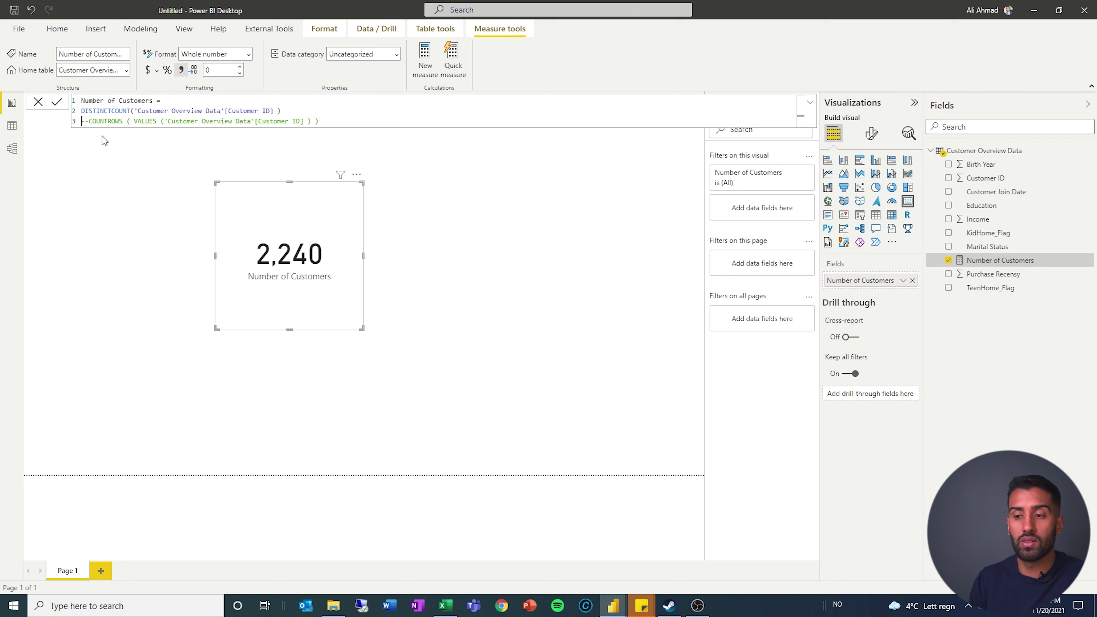
pyautogui.press('Return')
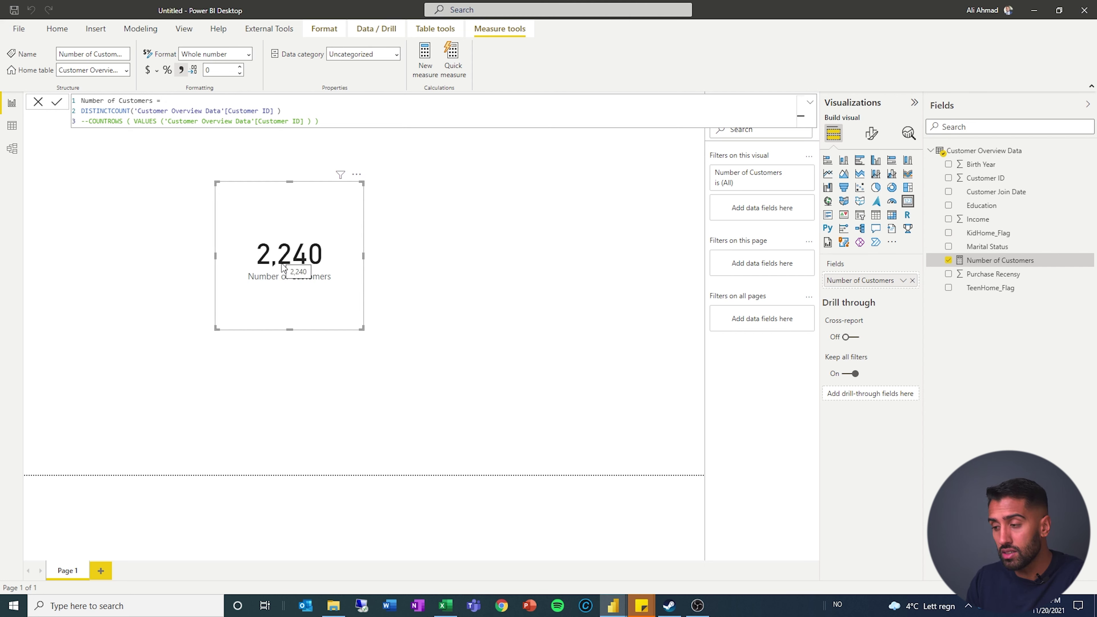
# Delete the Number of Customers card visual from the report page
pyautogui.click(318, 383)
pyautogui.moveTo(300, 261); pyautogui.dragTo(380, 292)
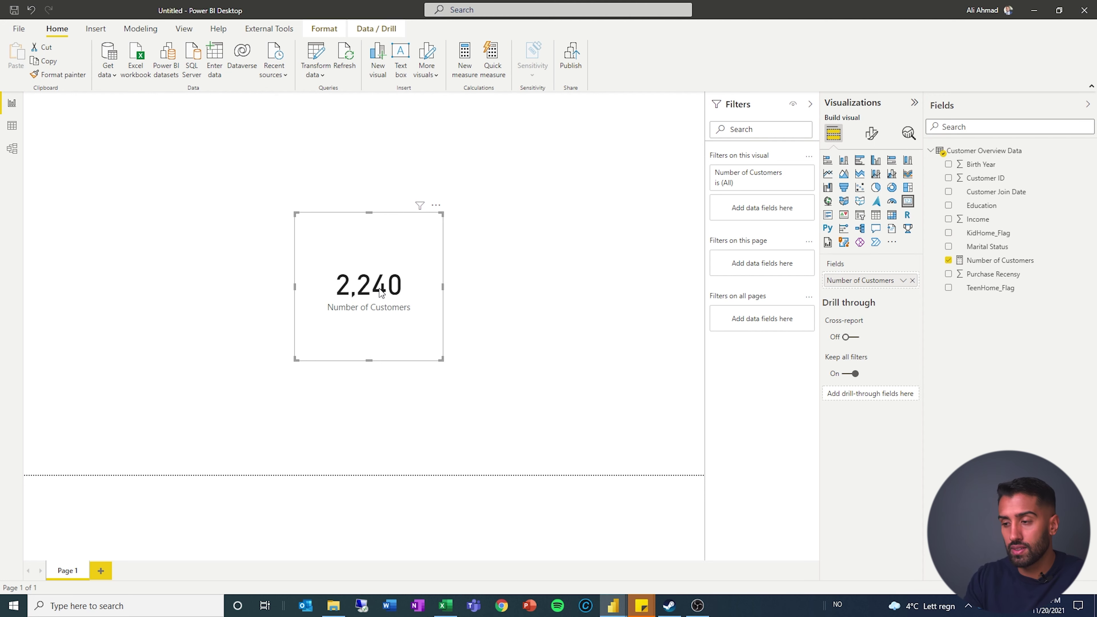
pyautogui.press('Delete')
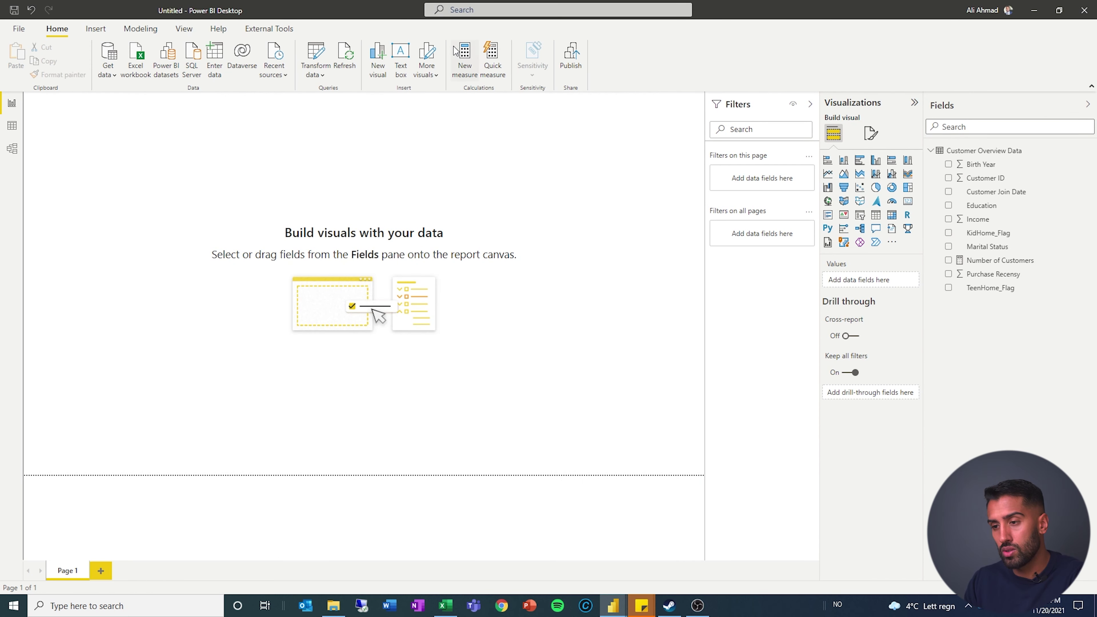
# Apply the sixth theme shown in the themes gallery to the report
pyautogui.click(193, 31)
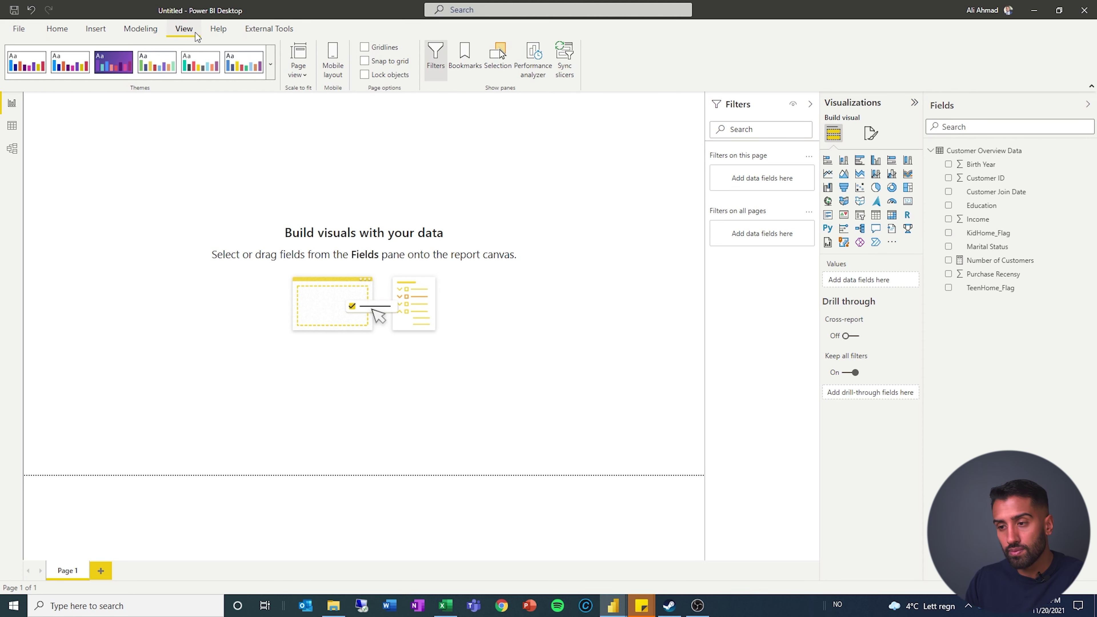
pyautogui.click(247, 71)
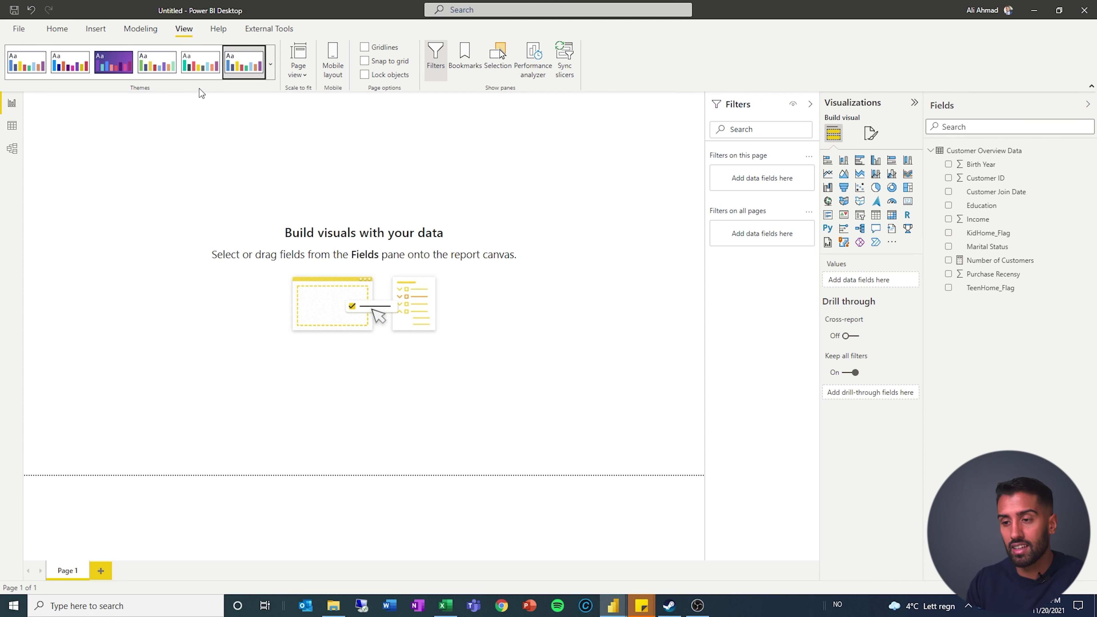
# Insert a text box reading Customer Overview Dashboard and set its text to font size 16
pyautogui.click(60, 28)
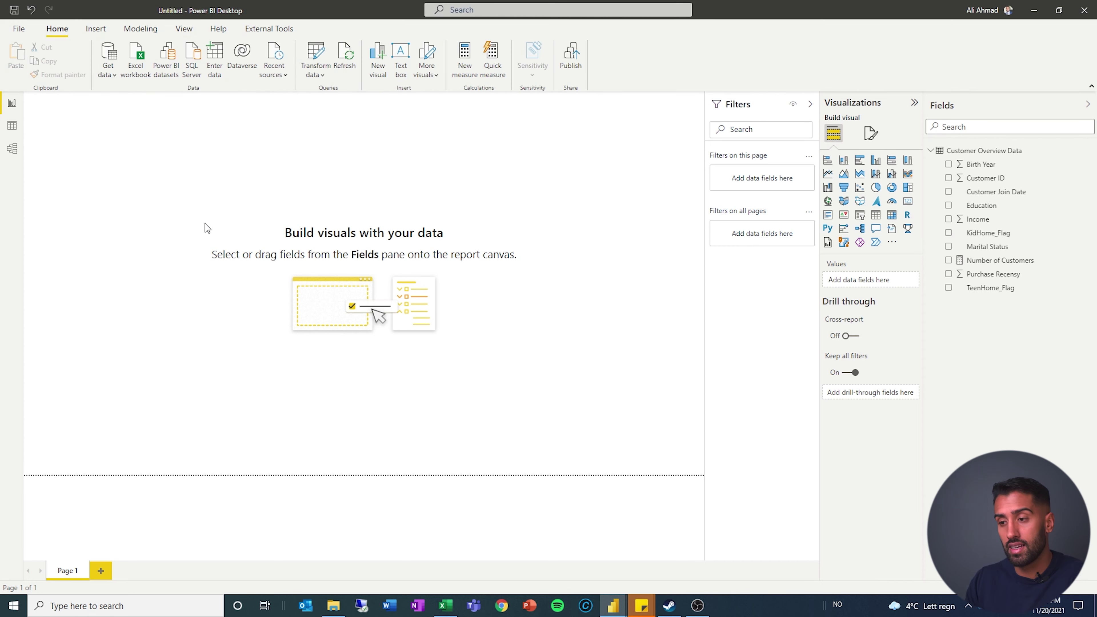
pyautogui.click(395, 60)
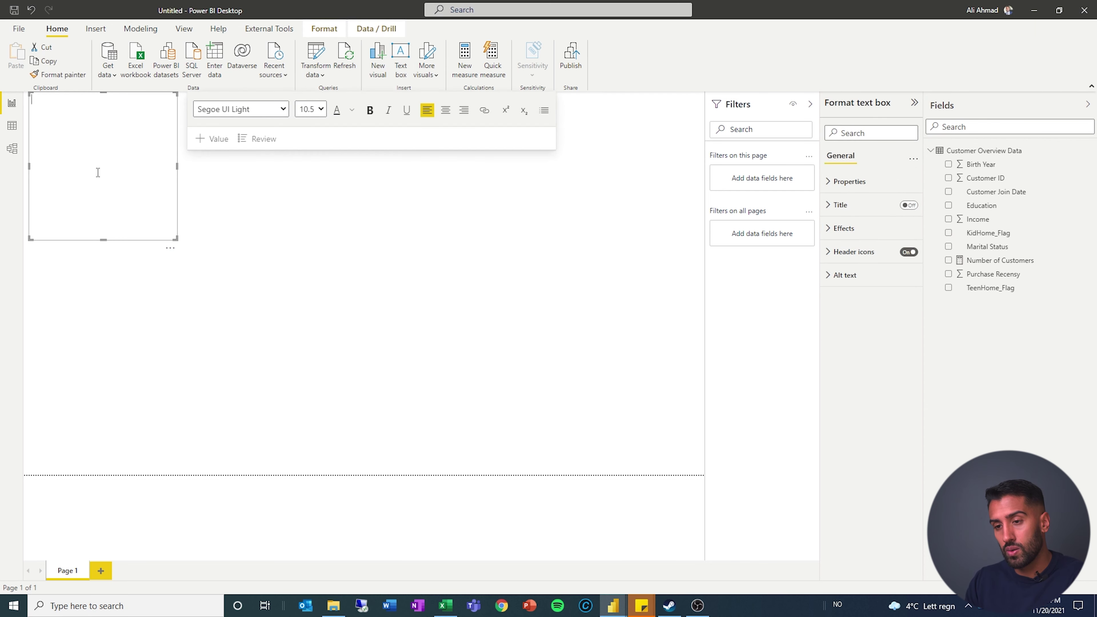
pyautogui.write('Customer Overview Dash')
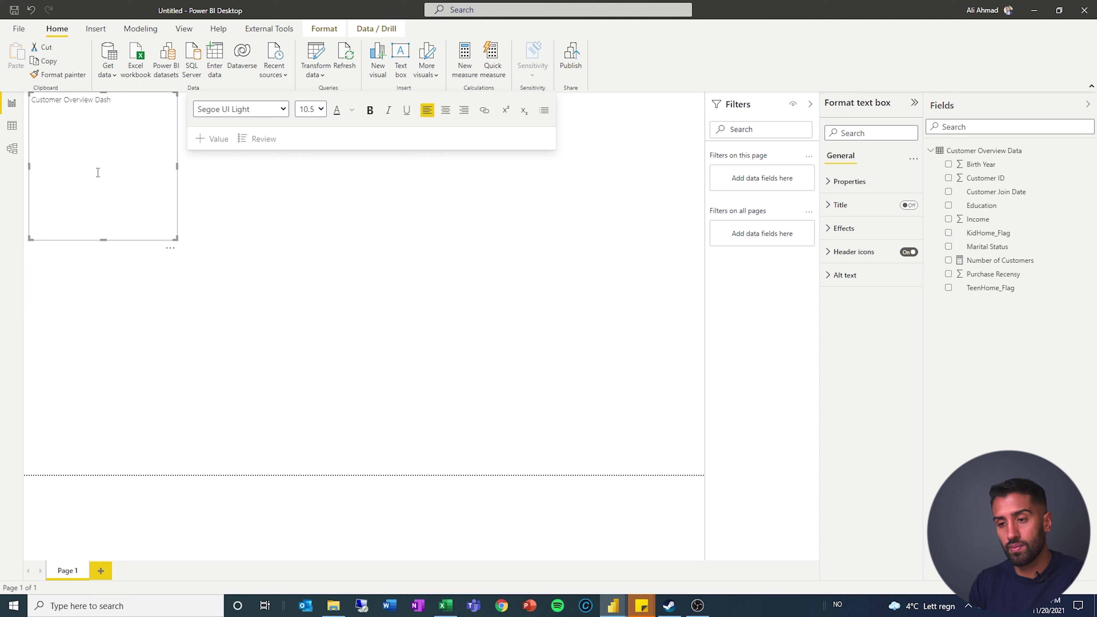
pyautogui.hotkey('ctrl', 'a')
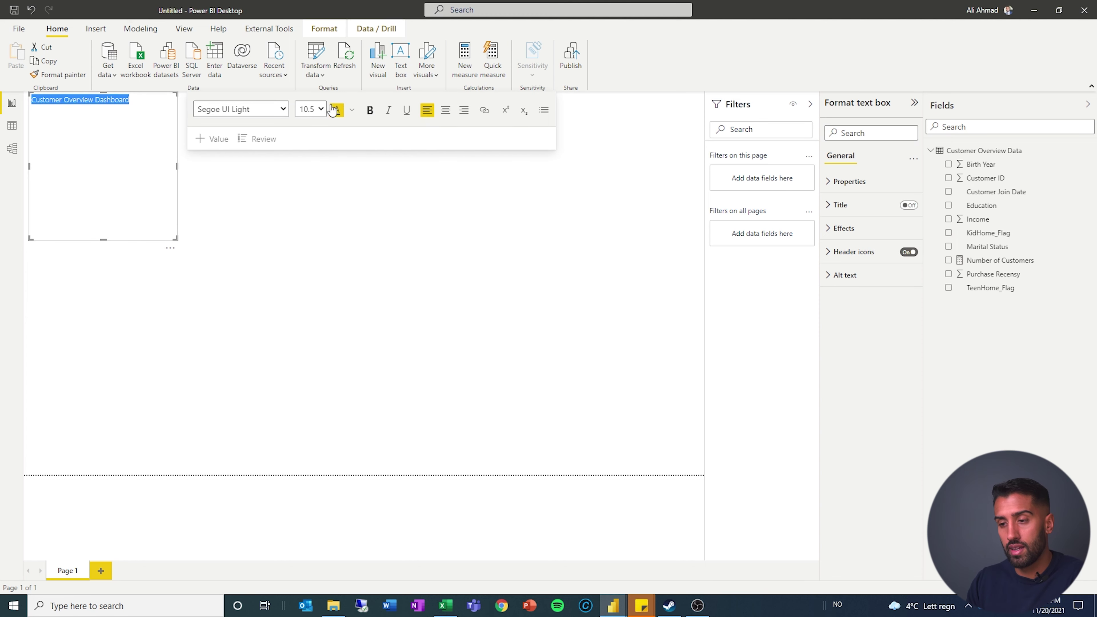
pyautogui.click(321, 109)
pyautogui.click(316, 206)
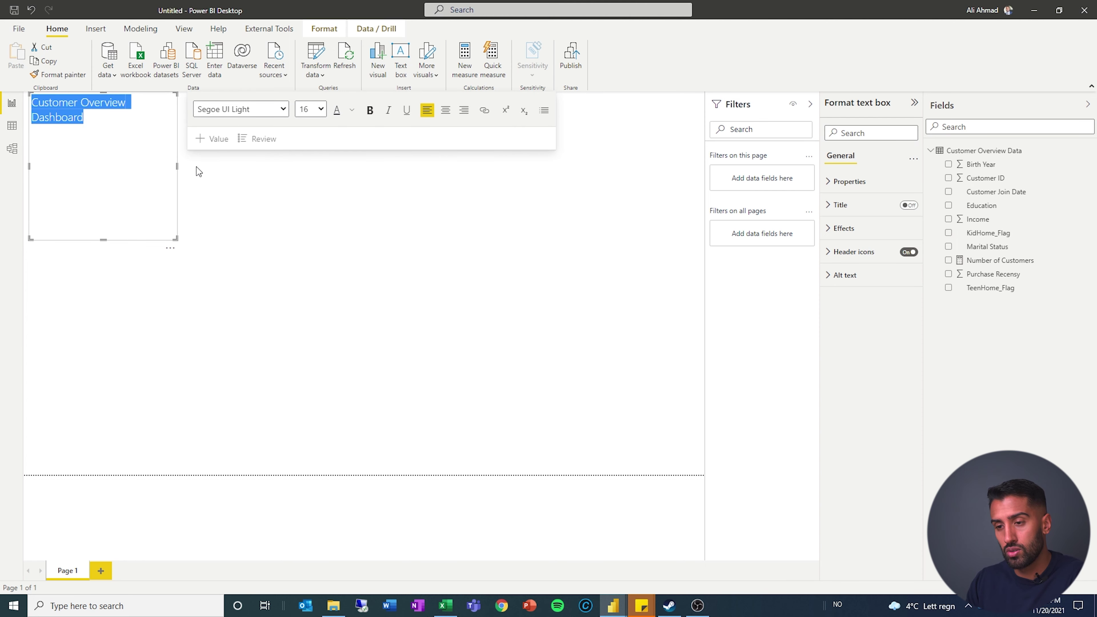
# Resize the title text box into a thin banner spanning the page width and collapse the formatting and Filters panes
pyautogui.moveTo(176, 165); pyautogui.dragTo(703, 165)
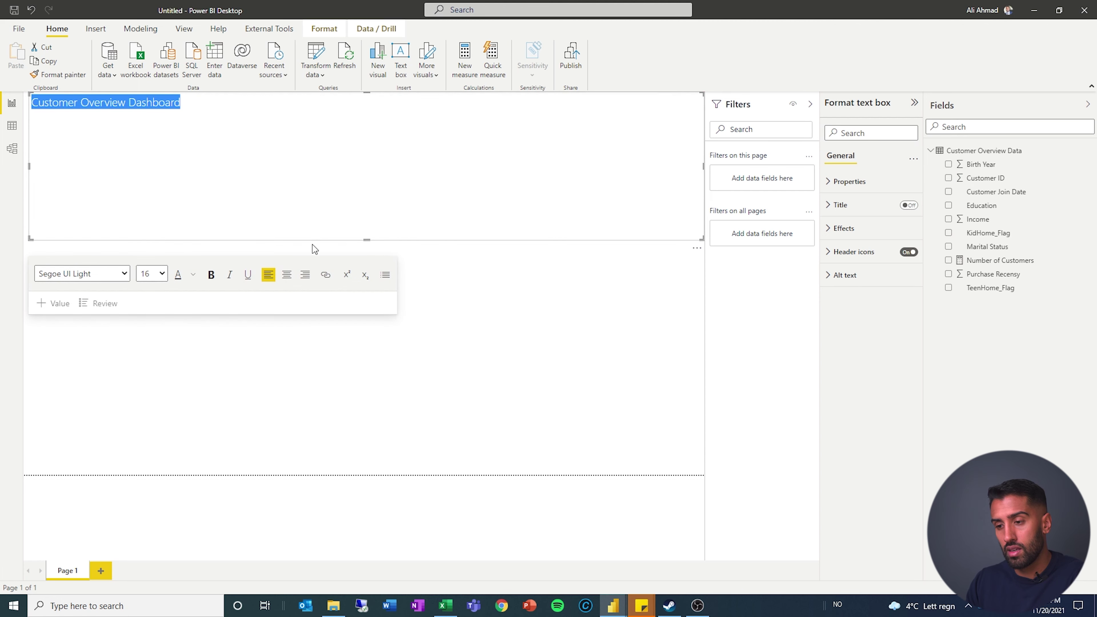
pyautogui.moveTo(365, 244); pyautogui.dragTo(425, 122)
pyautogui.click(914, 102)
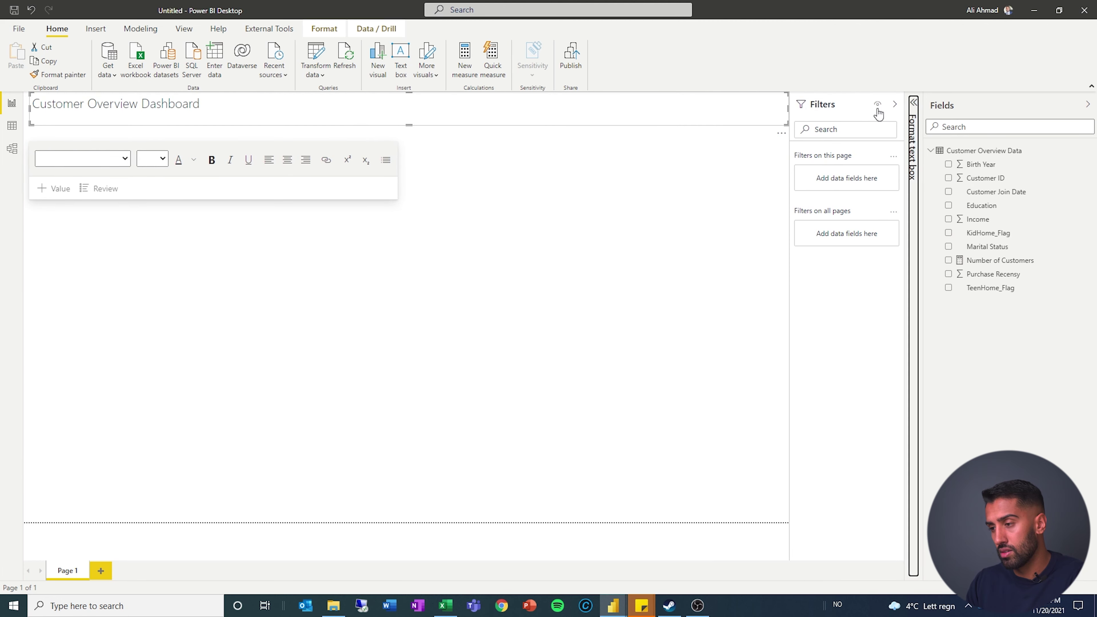
pyautogui.click(894, 105)
# Make the Customer Overview Dashboard title text bold
pyautogui.moveTo(282, 104); pyautogui.dragTo(30, 107)
pyautogui.click(230, 162)
pyautogui.click(510, 186)
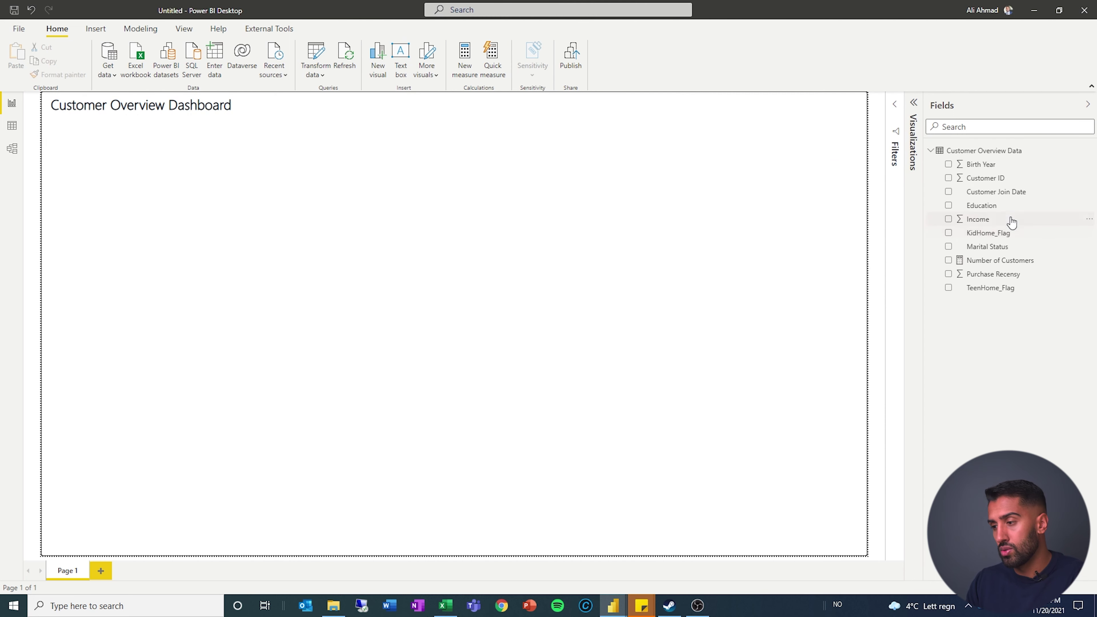
# Set the page's canvas background to light grey with 50% transparency
pyautogui.click(914, 113)
pyautogui.click(871, 133)
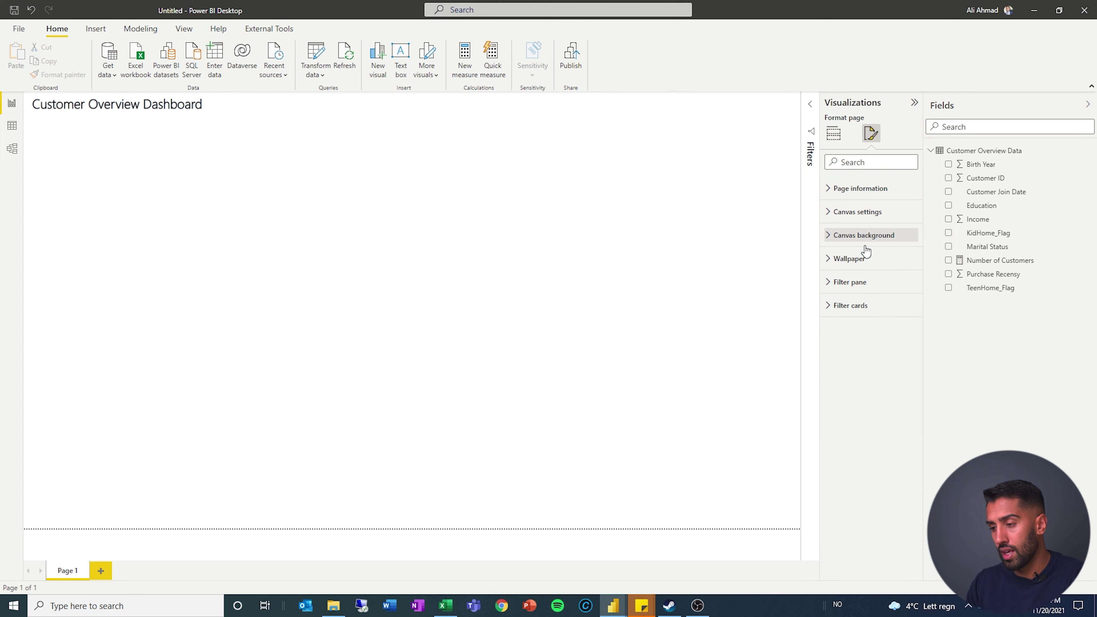
pyautogui.click(865, 240)
pyautogui.click(851, 271)
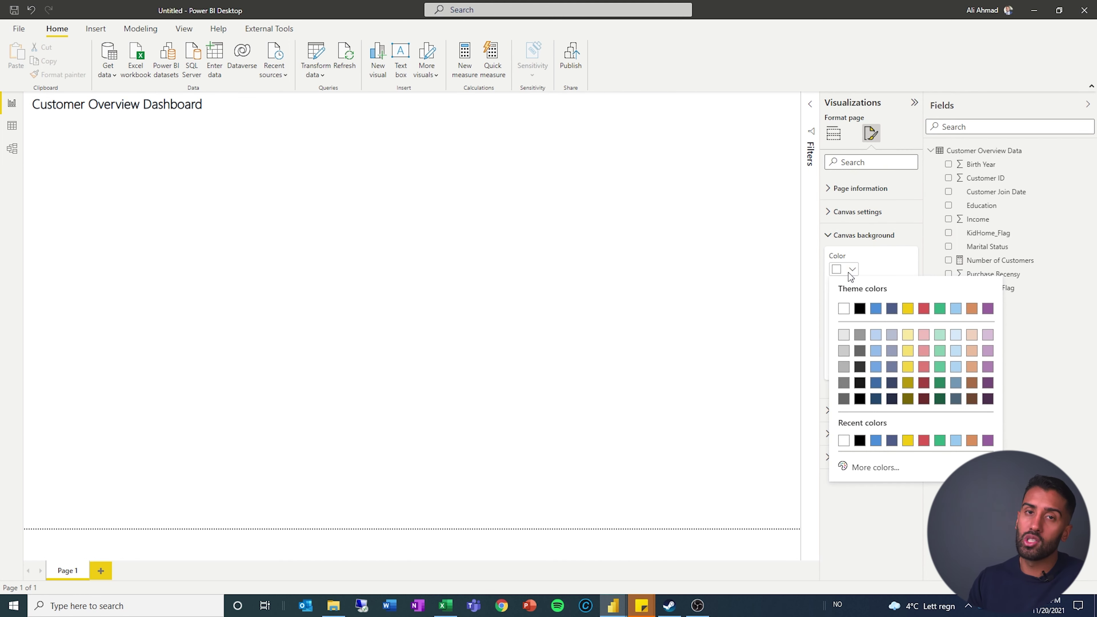
pyautogui.click(844, 350)
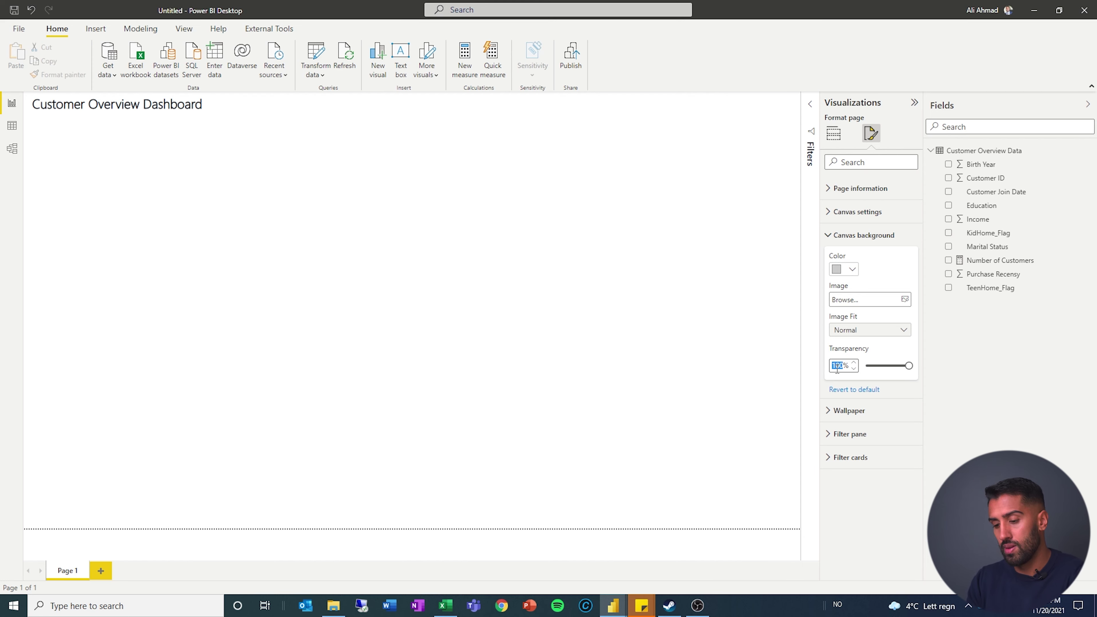
pyautogui.write('50')
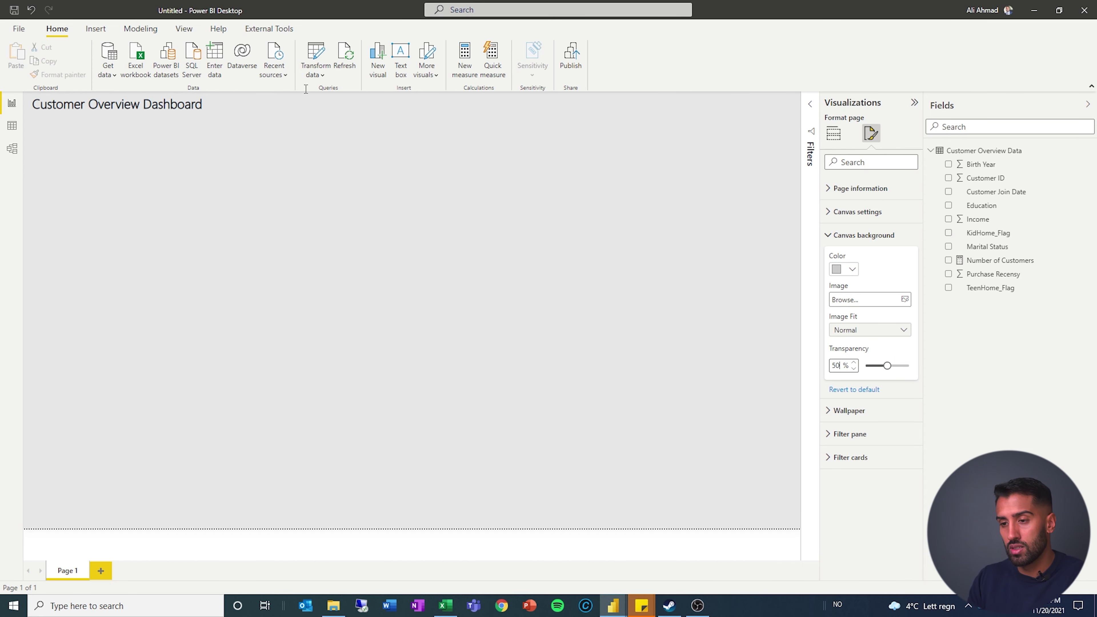
# Turn on the title text box's background effect in white and set its transparency to 0%
pyautogui.click(244, 106)
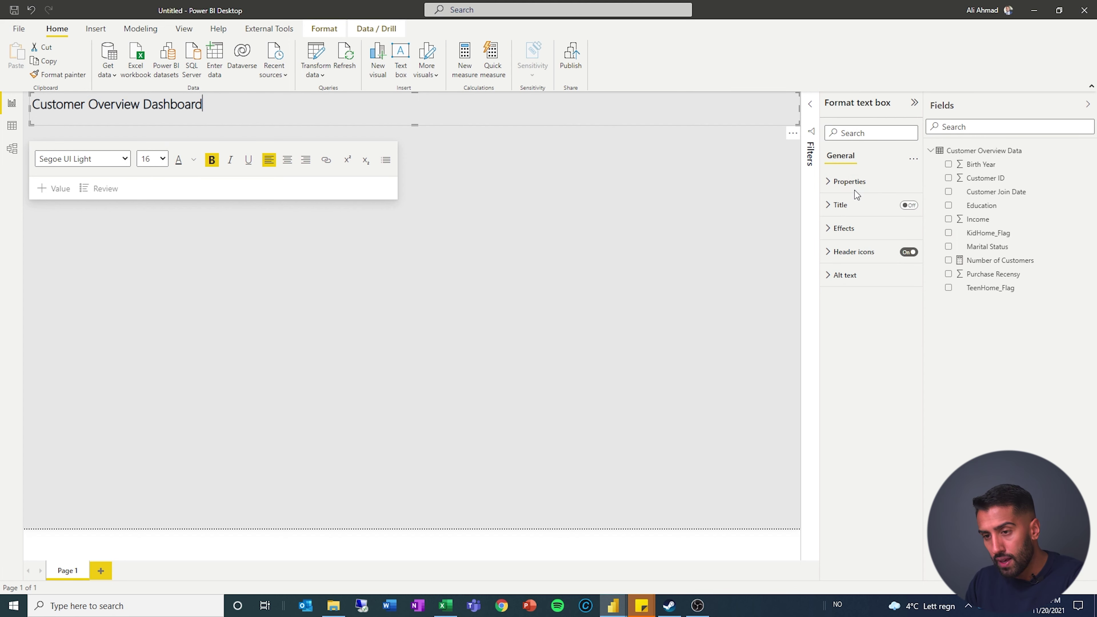
pyautogui.click(851, 183)
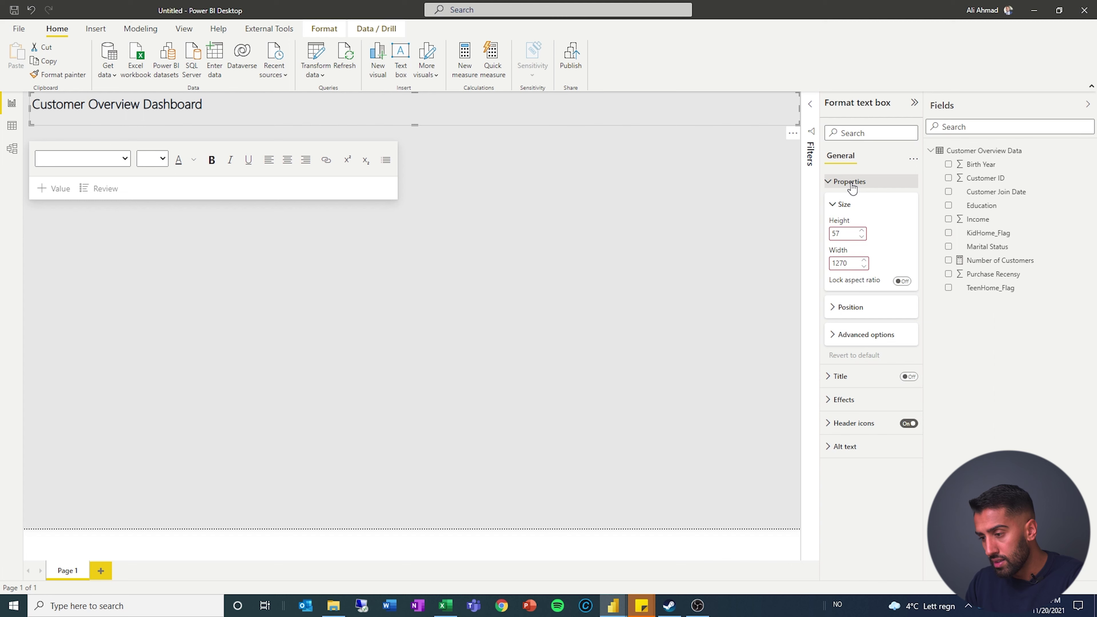
pyautogui.click(851, 184)
pyautogui.click(840, 227)
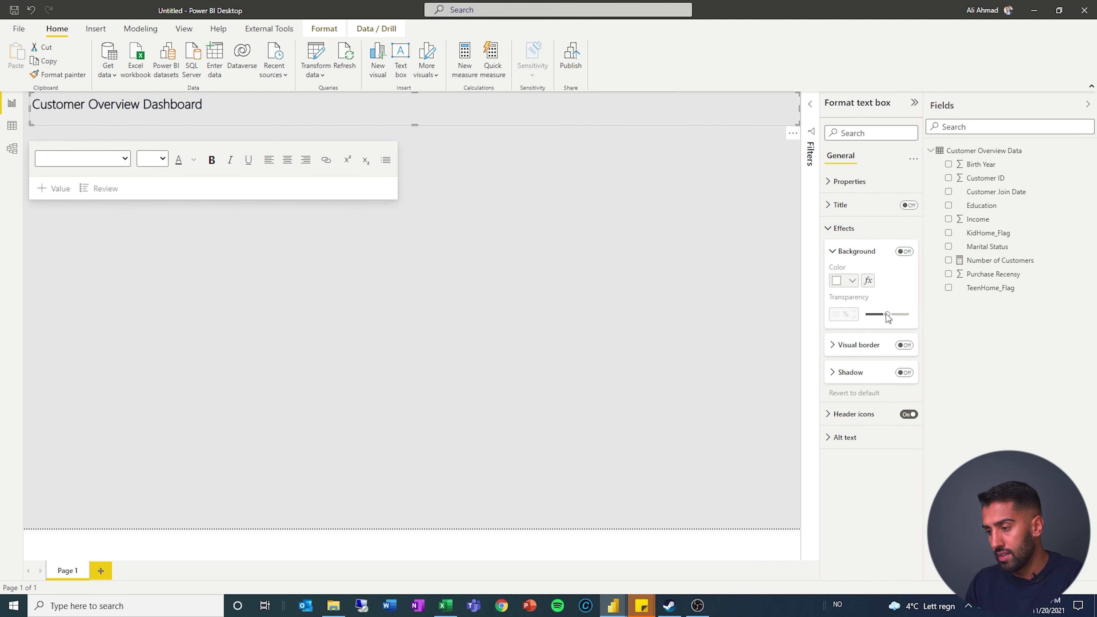
pyautogui.click(902, 255)
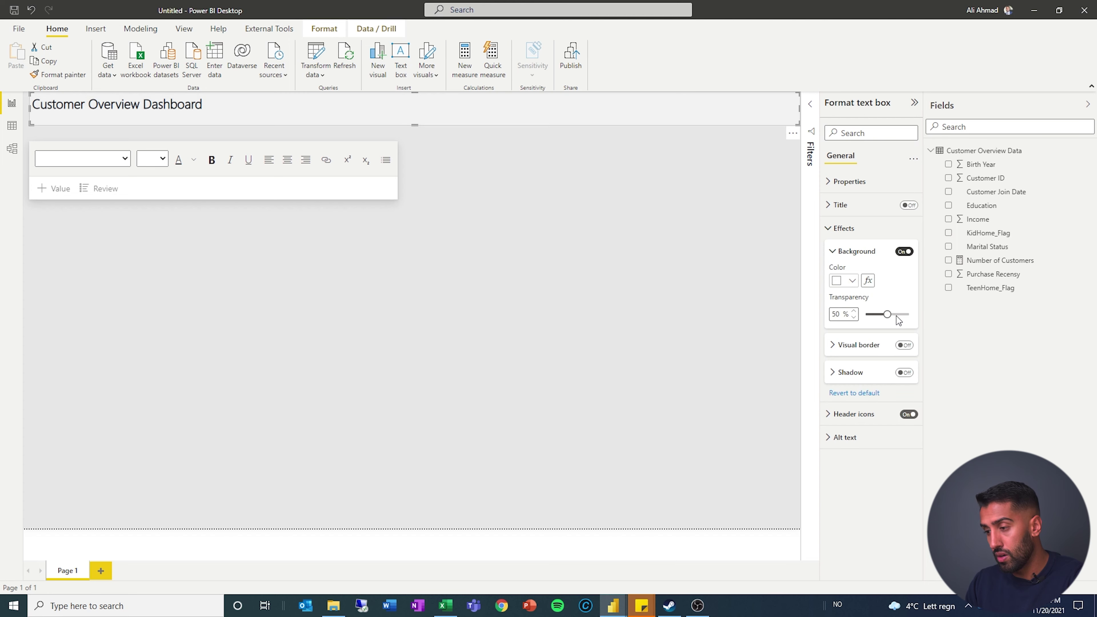
pyautogui.moveTo(886, 315); pyautogui.dragTo(817, 308)
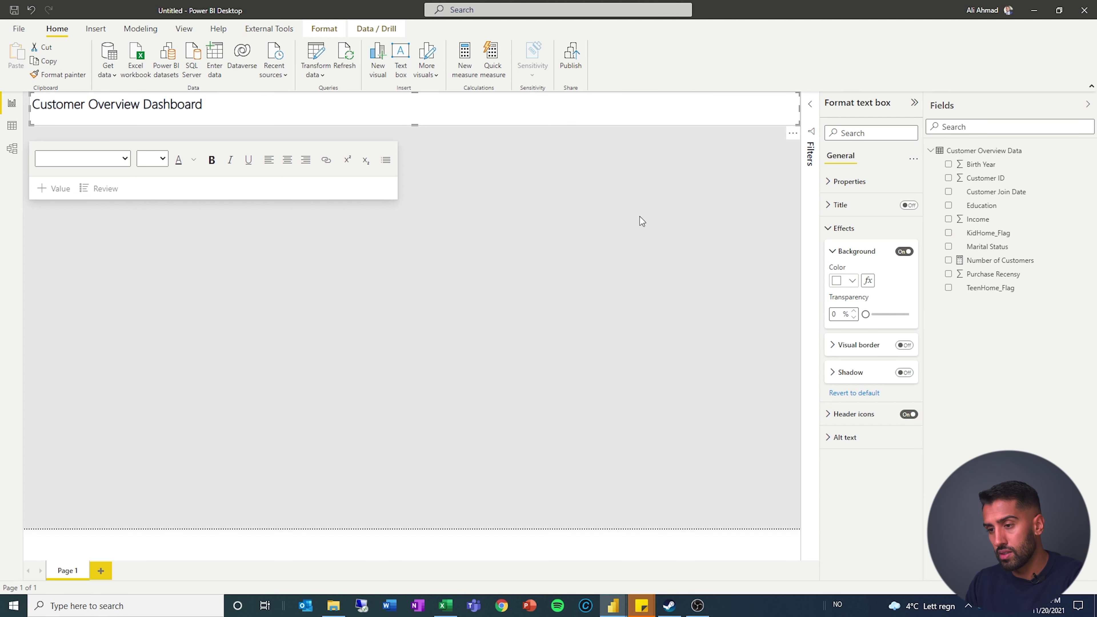
# Reduce the title banner's height slightly and pull its left edge inward to make room for an icon
pyautogui.moveTo(415, 125); pyautogui.dragTo(421, 120)
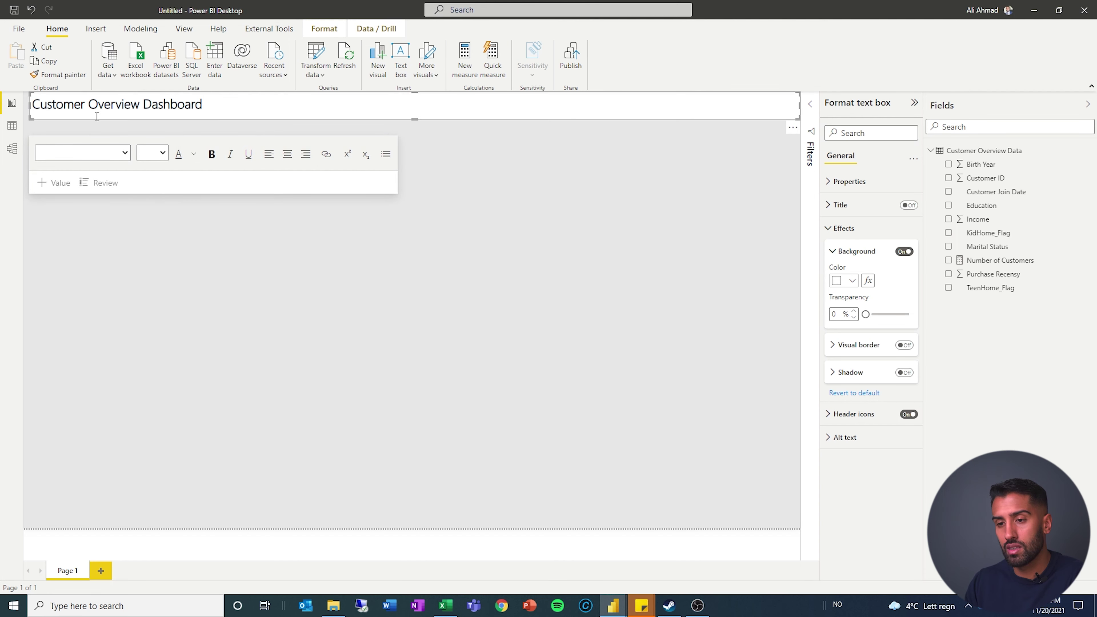
pyautogui.moveTo(30, 105); pyautogui.dragTo(86, 105)
# Insert the image of three people onto the report page
pyautogui.click(94, 31)
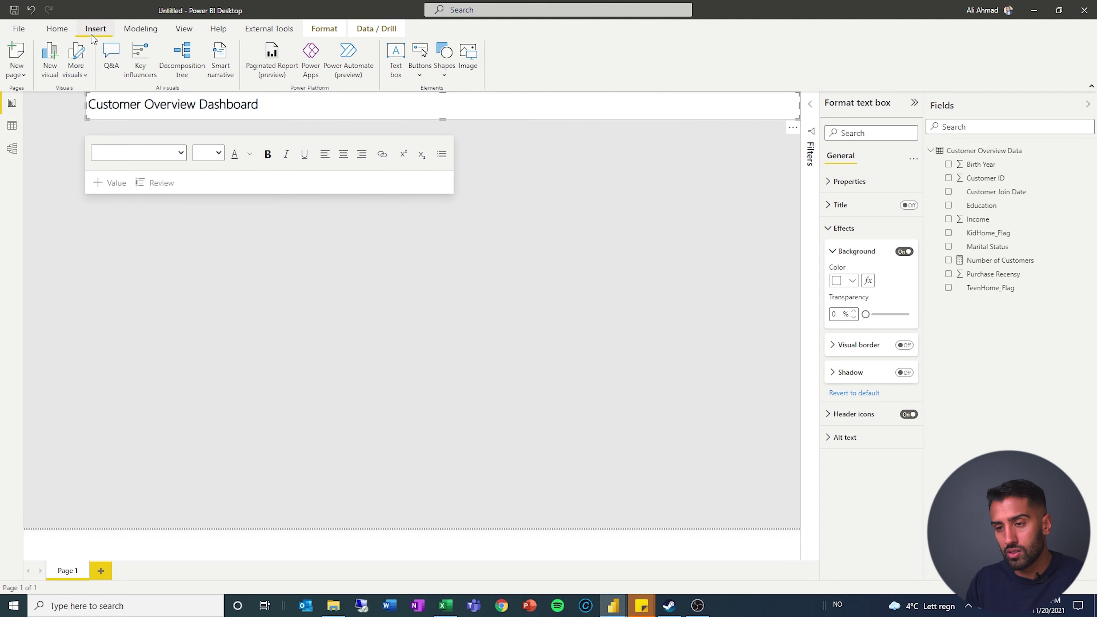
pyautogui.click(469, 63)
pyautogui.doubleClick(133, 93)
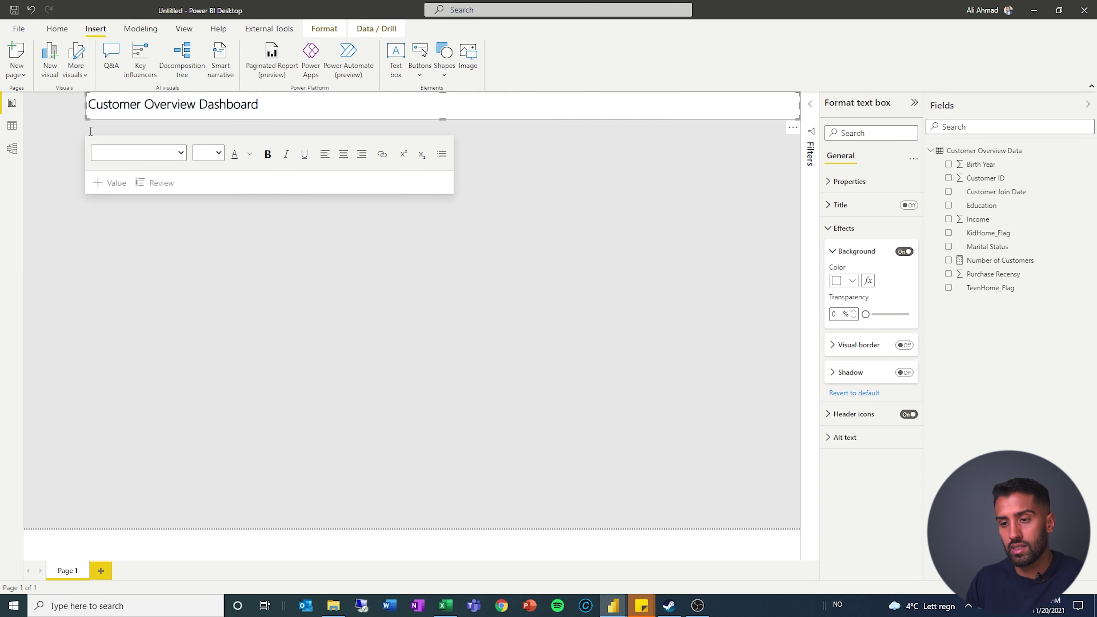
# Copy the title text box's formatting onto the people image with the Format painter
pyautogui.click(434, 104)
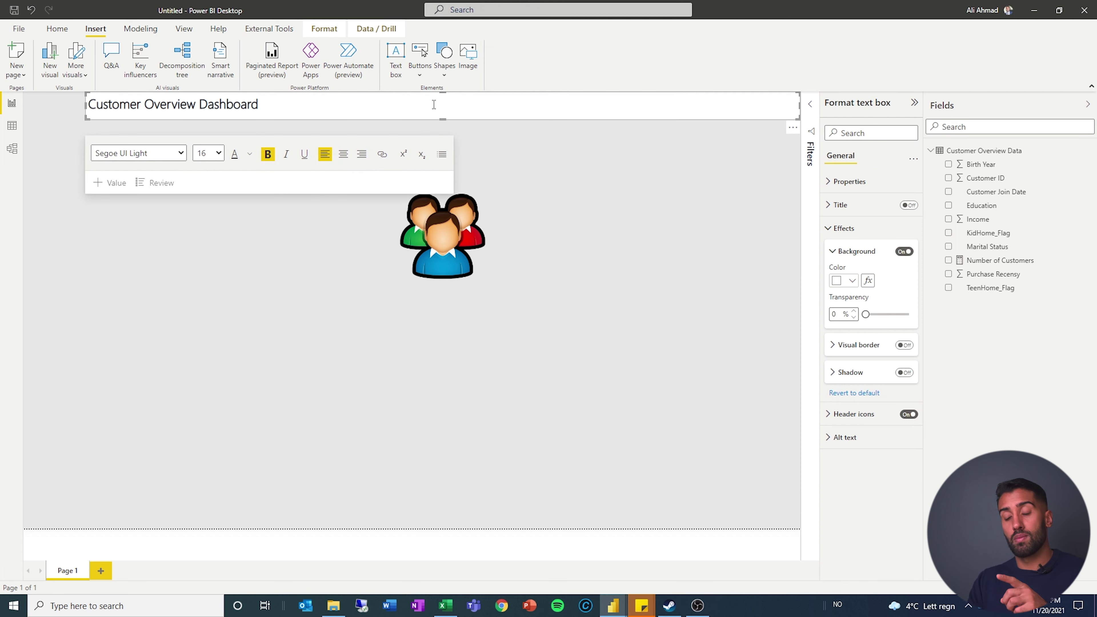
pyautogui.click(65, 32)
pyautogui.click(54, 75)
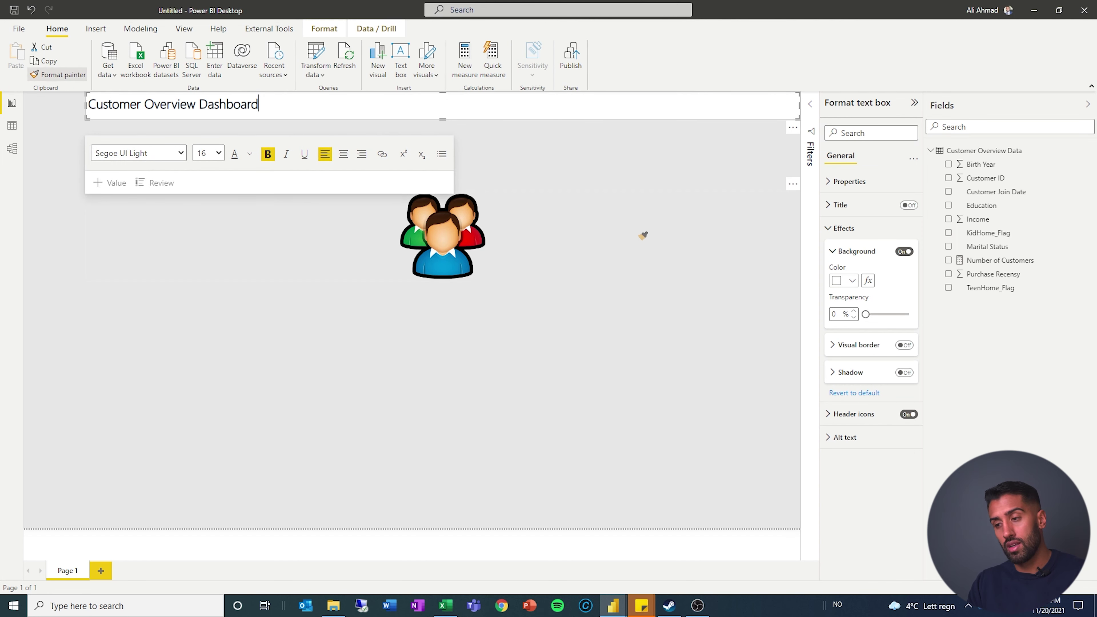
pyautogui.click(490, 246)
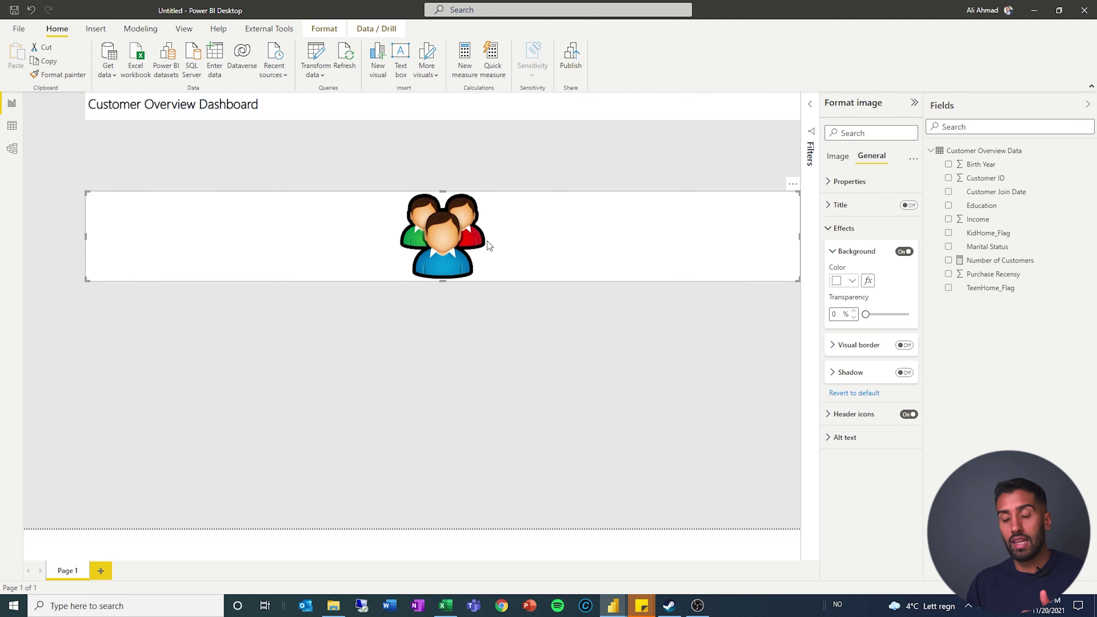
# Shrink the people image to a small icon in front of the title and extend the title box's left edge toward it
pyautogui.moveTo(487, 241); pyautogui.dragTo(428, 159)
pyautogui.moveTo(739, 136); pyautogui.dragTo(85, 139)
pyautogui.moveTo(56, 182); pyautogui.dragTo(74, 107)
pyautogui.click(89, 106)
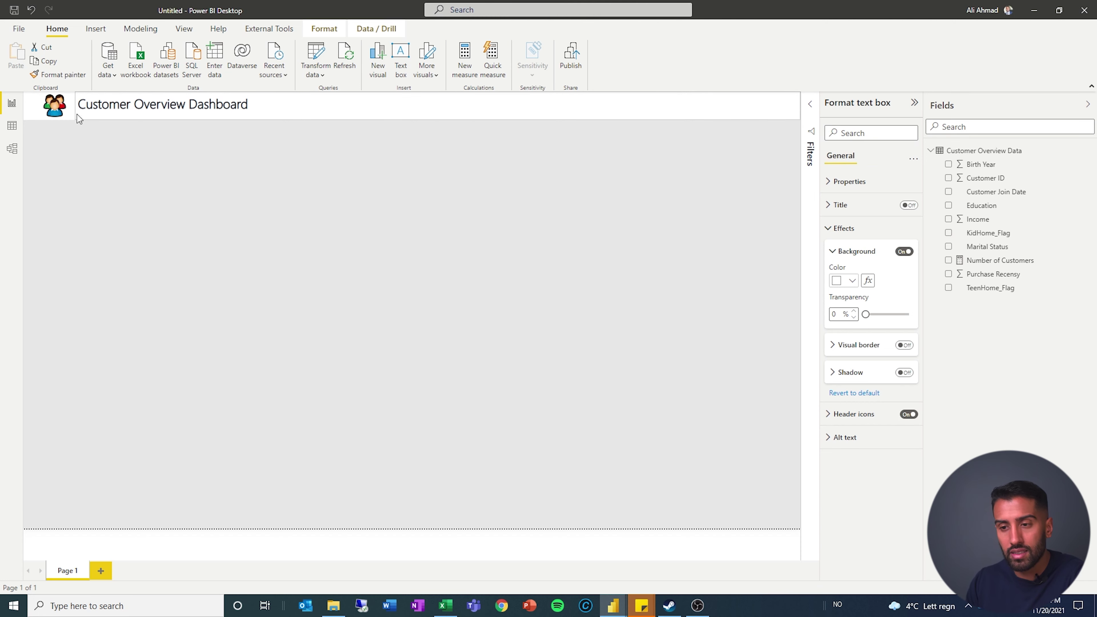
pyautogui.click(136, 225)
# Bring the title text box to the front of the overlapping people icon
pyautogui.click(281, 112)
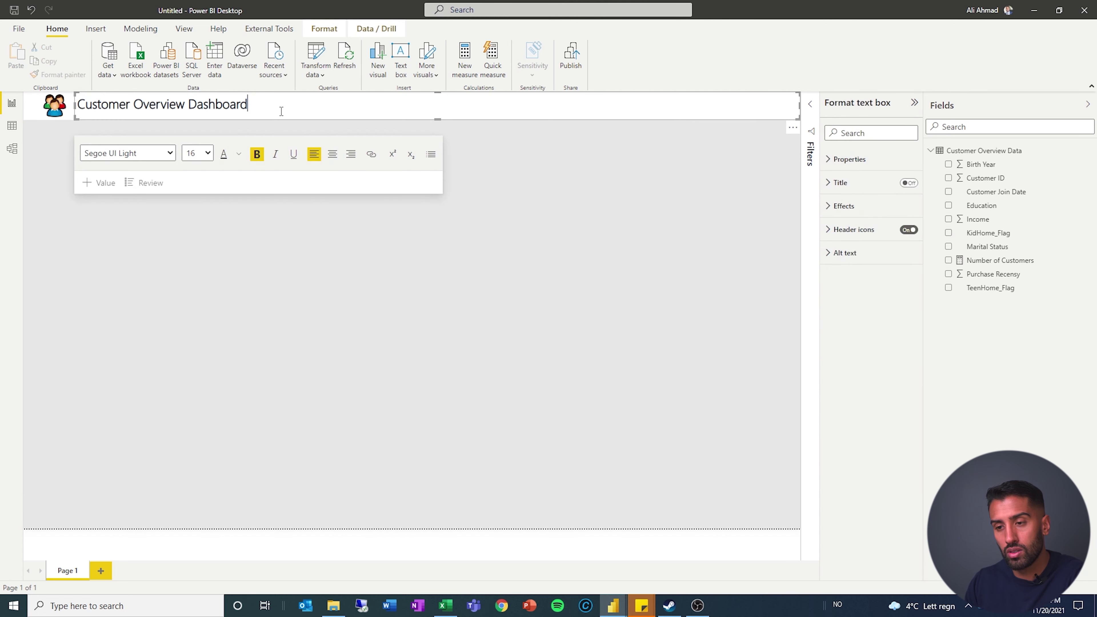
pyautogui.click(325, 28)
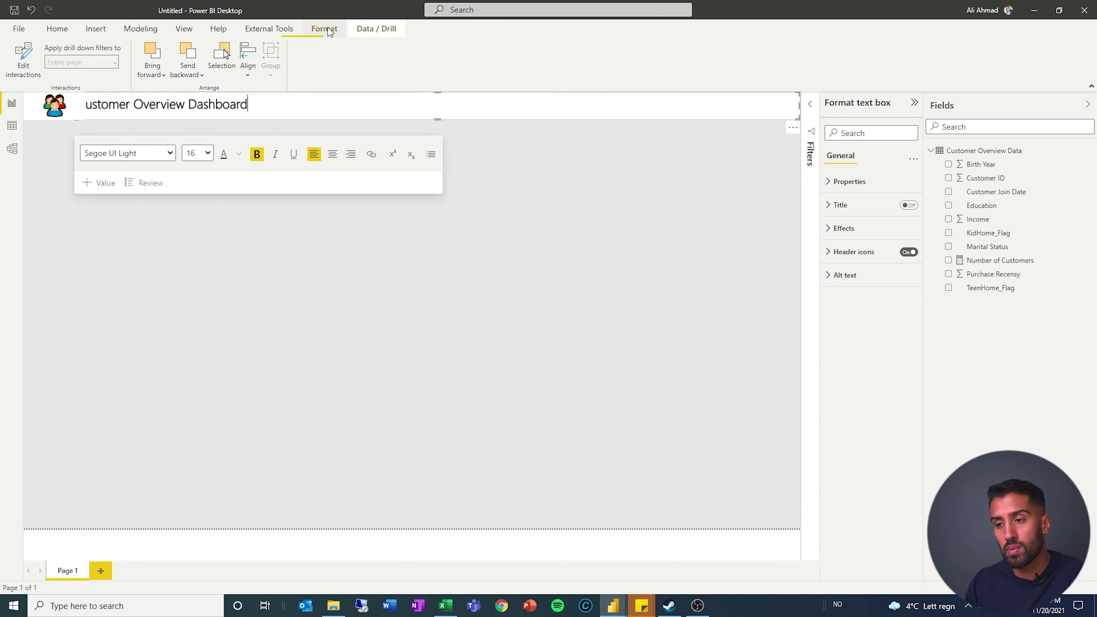
pyautogui.click(153, 80)
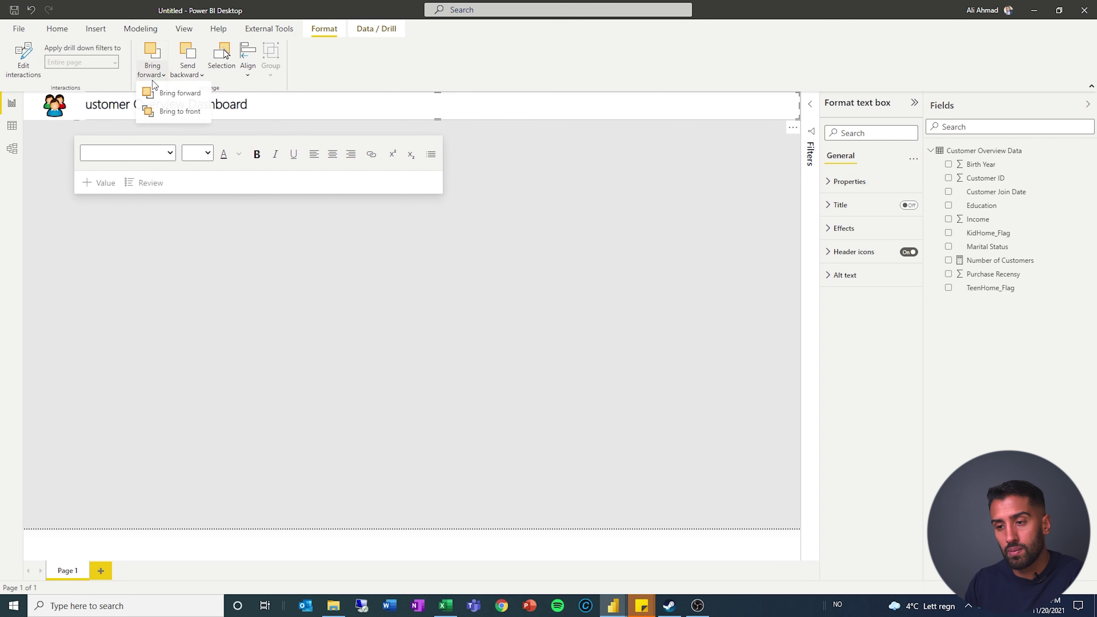
pyautogui.click(171, 111)
pyautogui.click(236, 280)
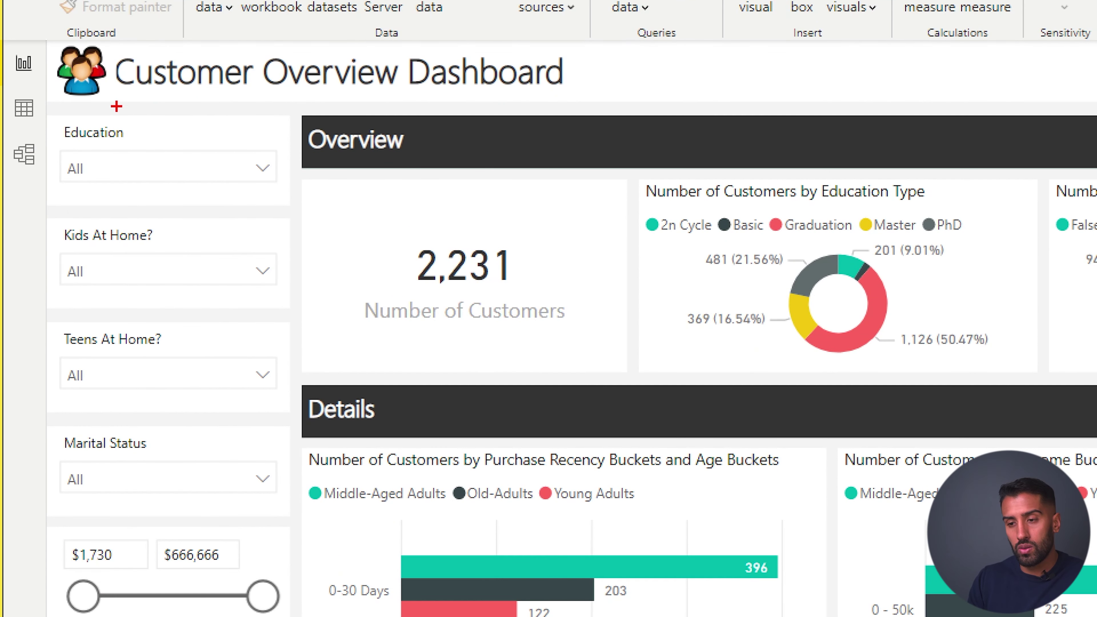
# Examine the Education, Kids At Home?, Teens At Home?, Marital Status and income slicers in the finished dashboard and return to the untitled report
pyautogui.moveTo(63, 123); pyautogui.dragTo(71, 139)
pyautogui.moveTo(149, 220); pyautogui.dragTo(121, 239)
pyautogui.moveTo(219, 330); pyautogui.dragTo(168, 350)
pyautogui.moveTo(215, 443); pyautogui.dragTo(184, 462)
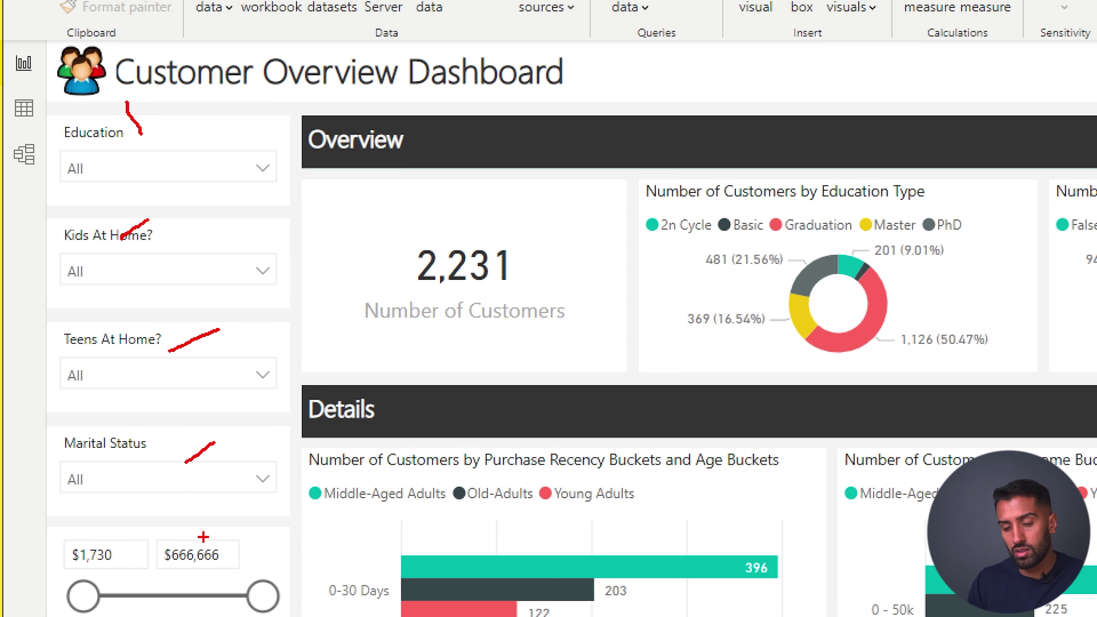
pyautogui.moveTo(282, 530); pyautogui.dragTo(243, 565)
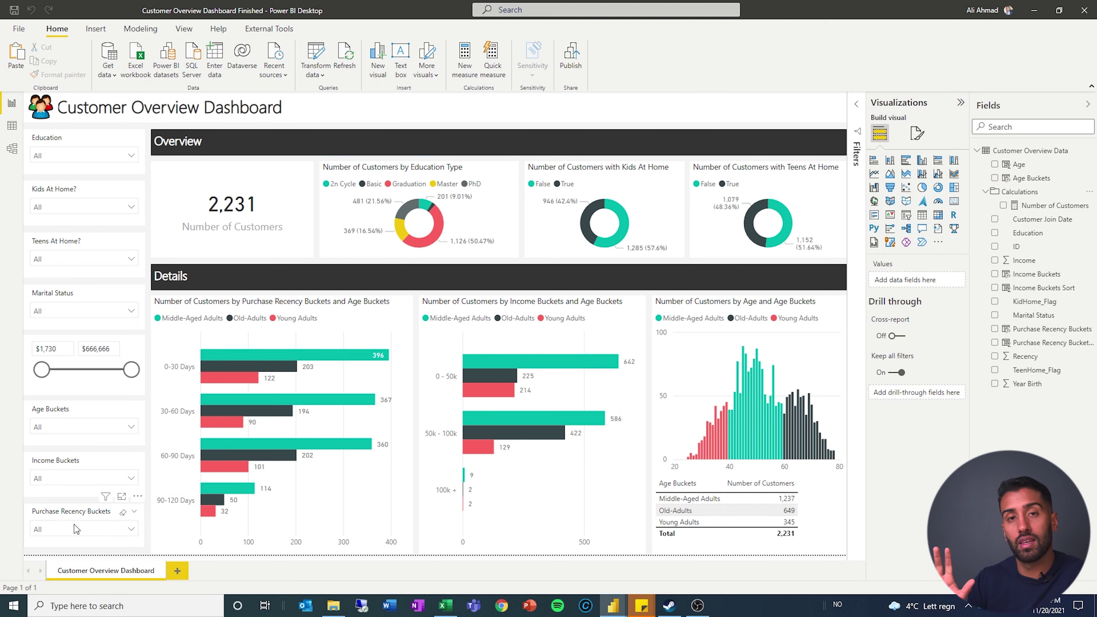
pyautogui.hotkey('alt', 'Tab')
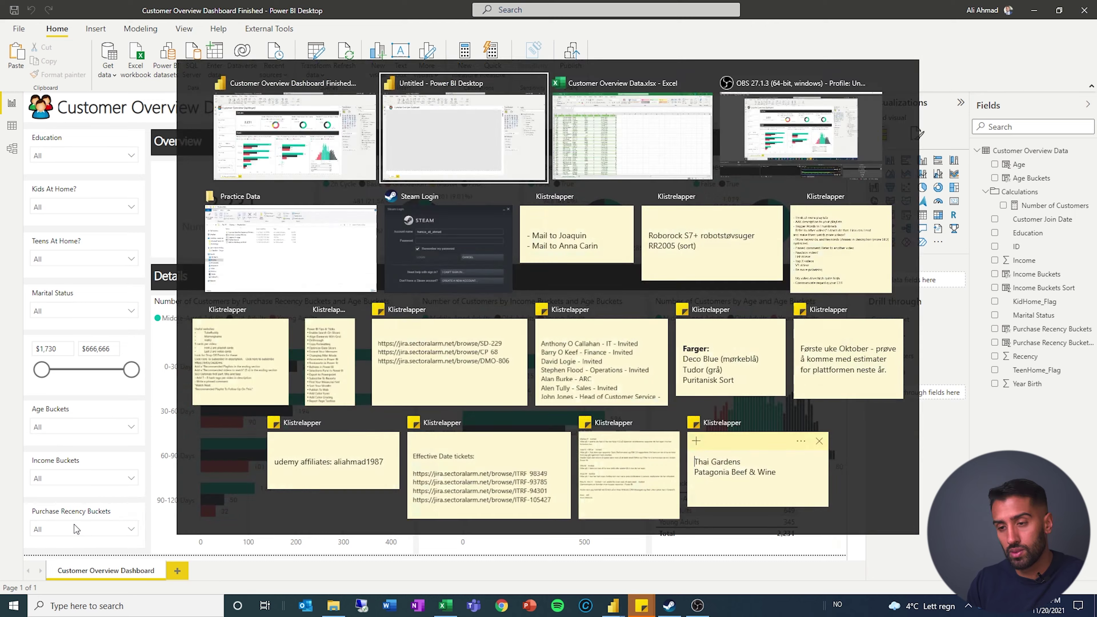
# Add a slicer for the Education field directly below the title banner and narrow it along the page's left edge
pyautogui.click(860, 215)
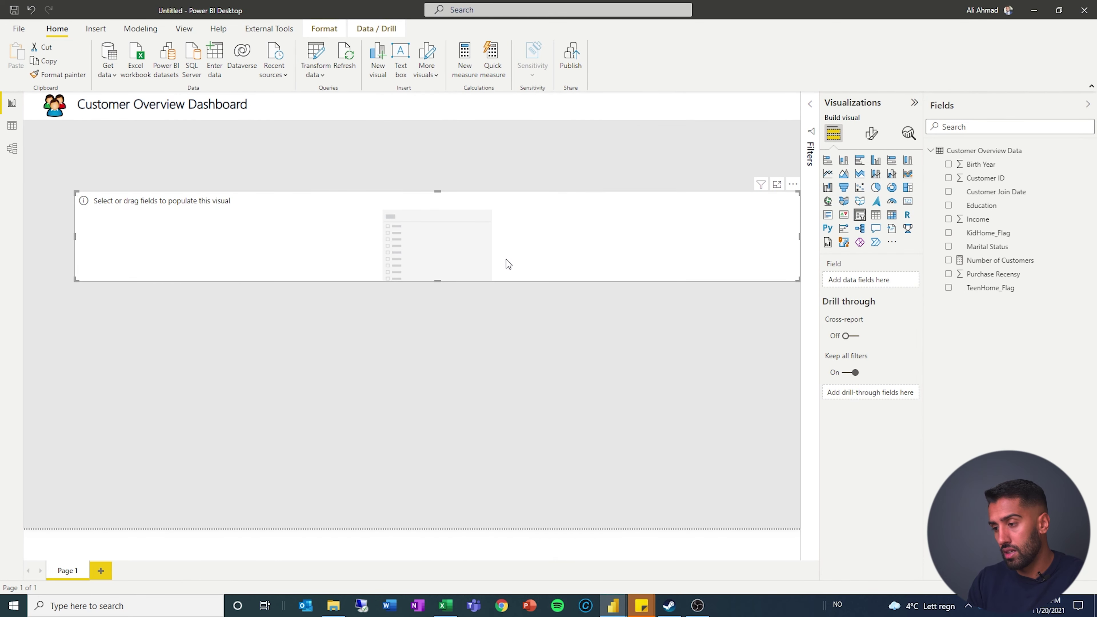
pyautogui.moveTo(503, 258); pyautogui.dragTo(418, 190)
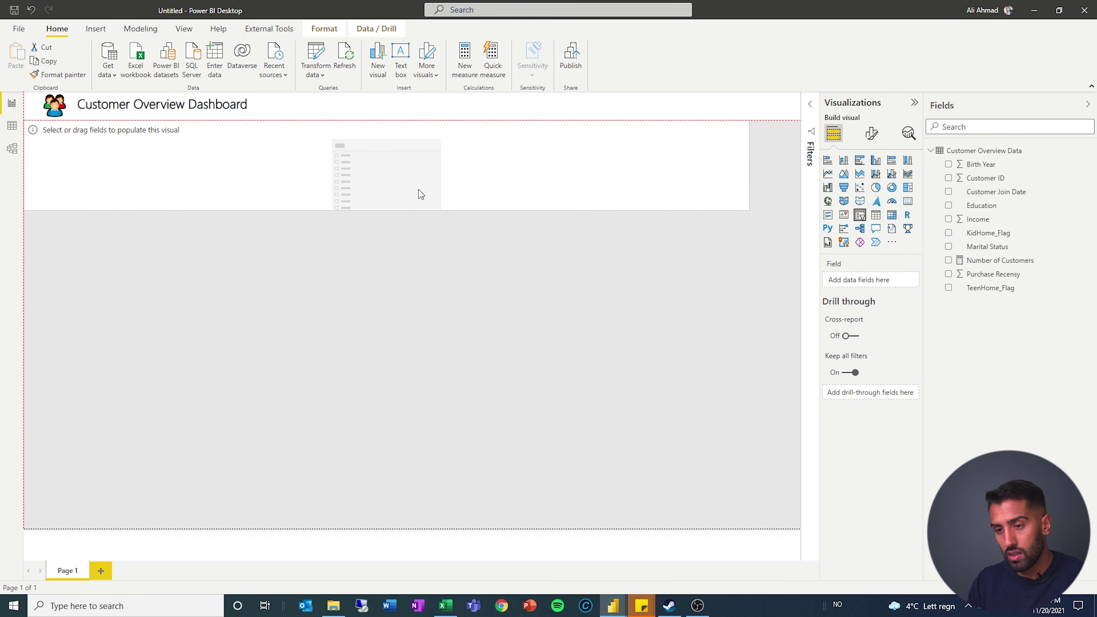
pyautogui.moveTo(750, 166); pyautogui.dragTo(173, 196)
pyautogui.moveTo(1007, 206); pyautogui.dragTo(884, 283)
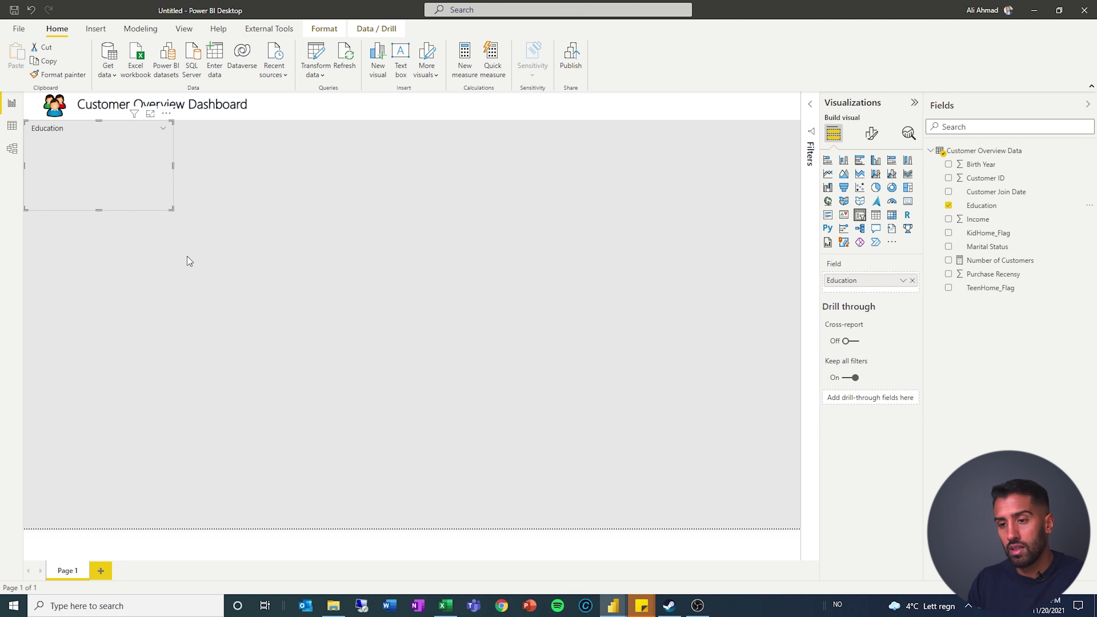
# Turn the Education slicer into a dropdown and copy the title text box's formatting onto it with the Format painter
pyautogui.click(162, 131)
pyautogui.click(186, 165)
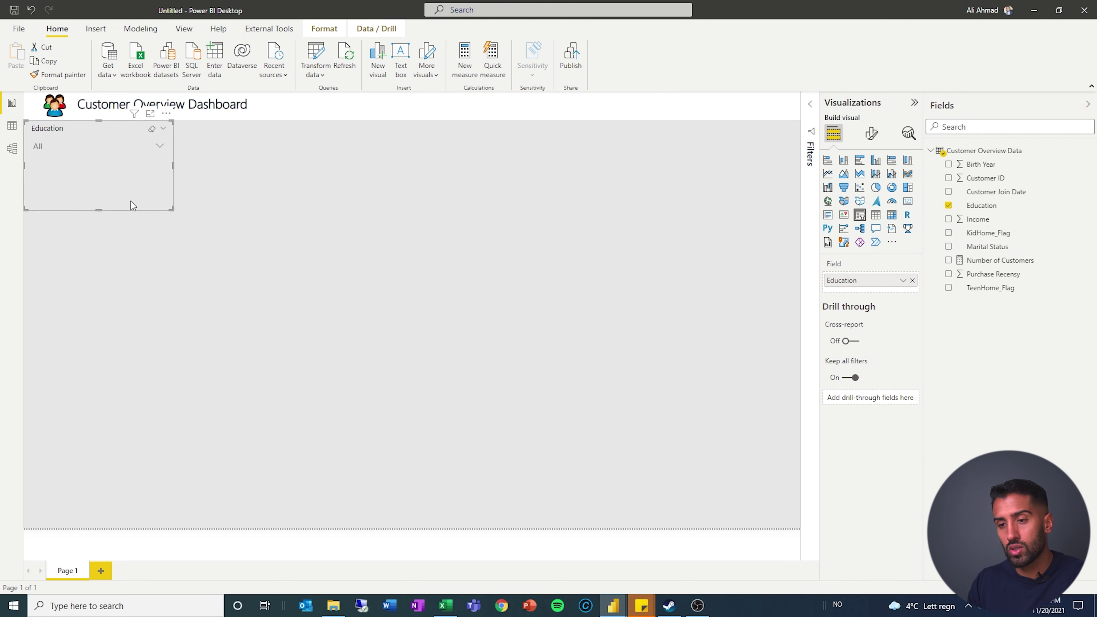
pyautogui.click(334, 108)
pyautogui.click(43, 170)
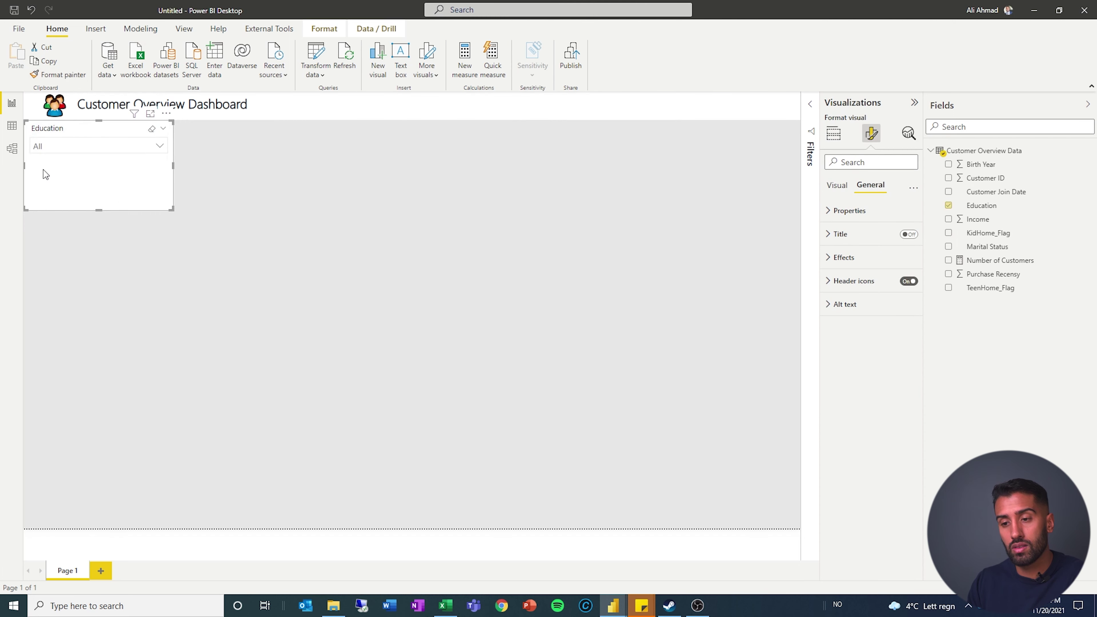
# Shrink the Education slicer to a compact box and leave a small gap between it and the title banner
pyautogui.moveTo(100, 211); pyautogui.dragTo(102, 167)
pyautogui.click(166, 113)
pyautogui.press('Escape')
pyautogui.moveTo(174, 146); pyautogui.dragTo(160, 146)
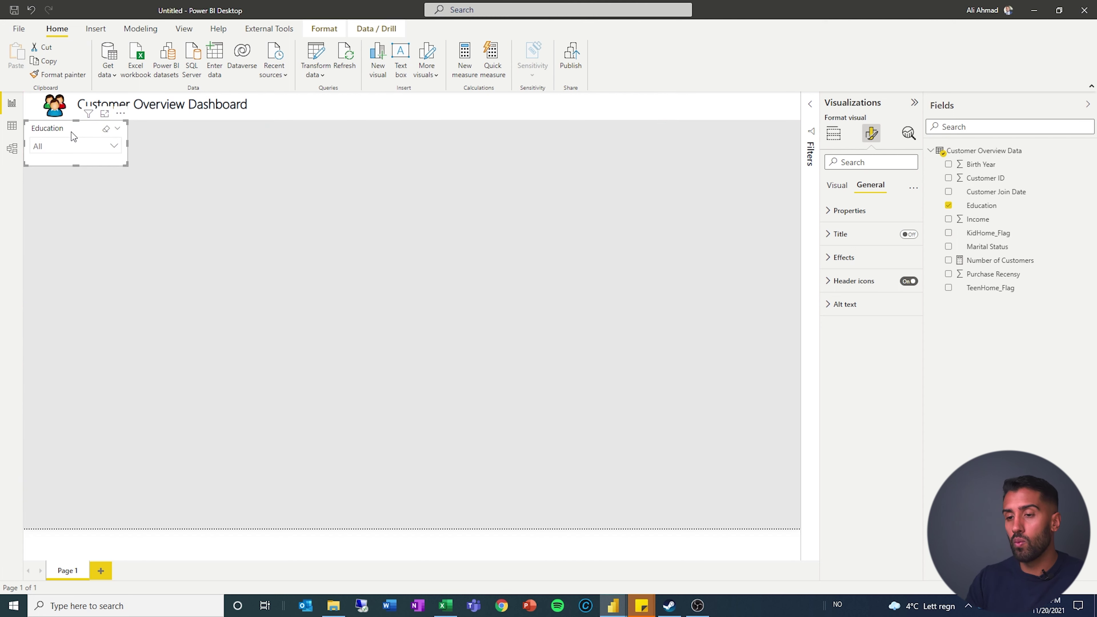
pyautogui.moveTo(71, 132); pyautogui.dragTo(71, 135)
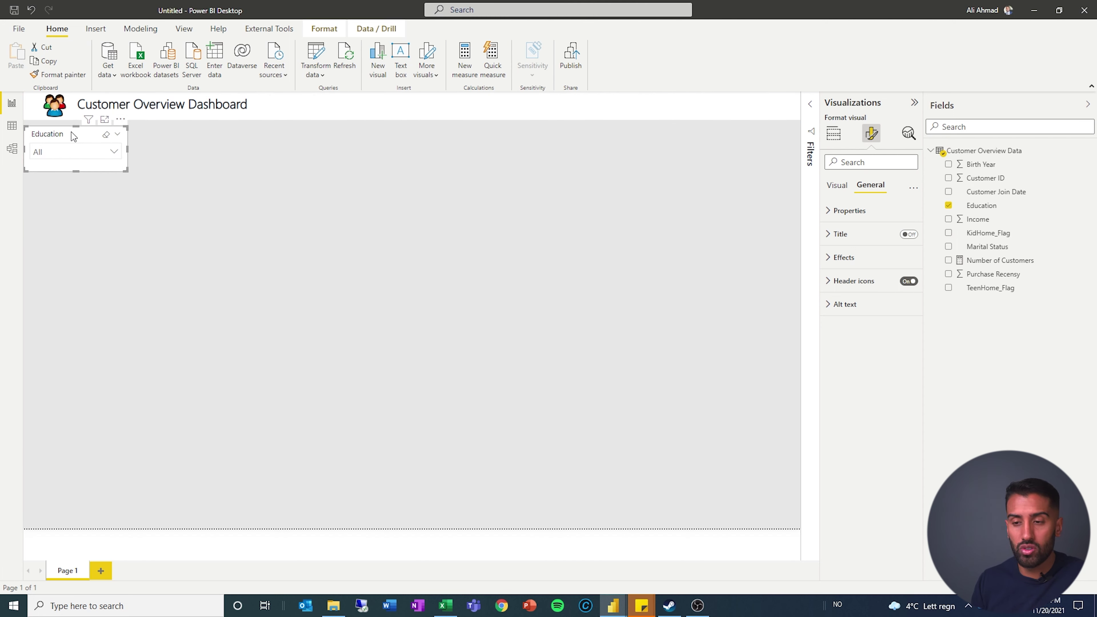
# Duplicate the Education slicer just below the original and replace the copy's field with KidHome_Flag
pyautogui.hotkey('ctrl', 'c')
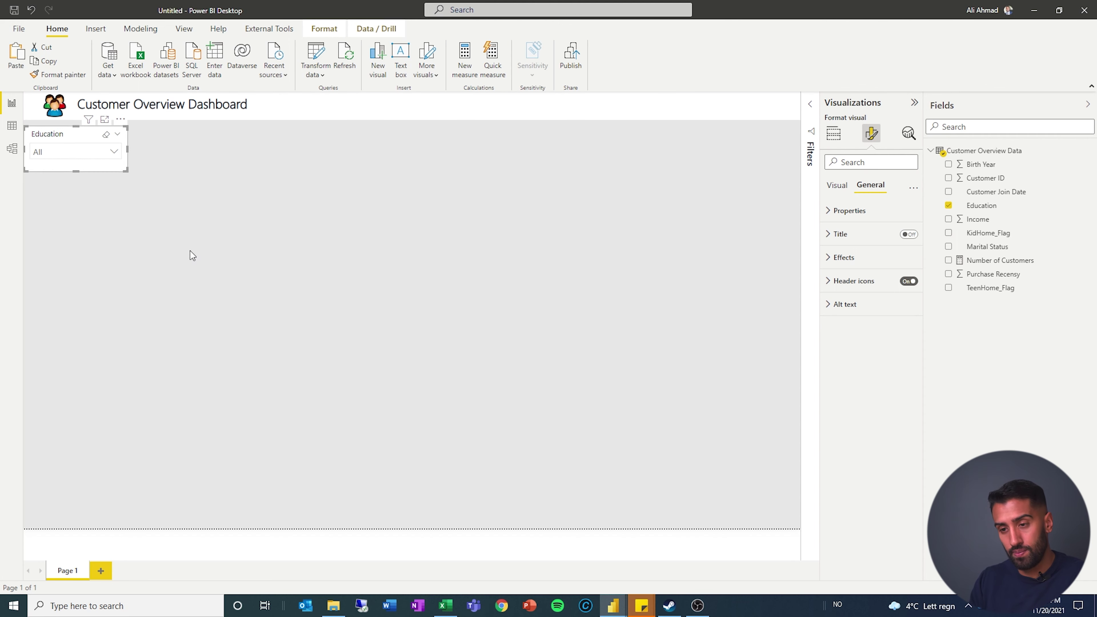
pyautogui.hotkey('ctrl', 'v')
pyautogui.moveTo(38, 135); pyautogui.dragTo(38, 192)
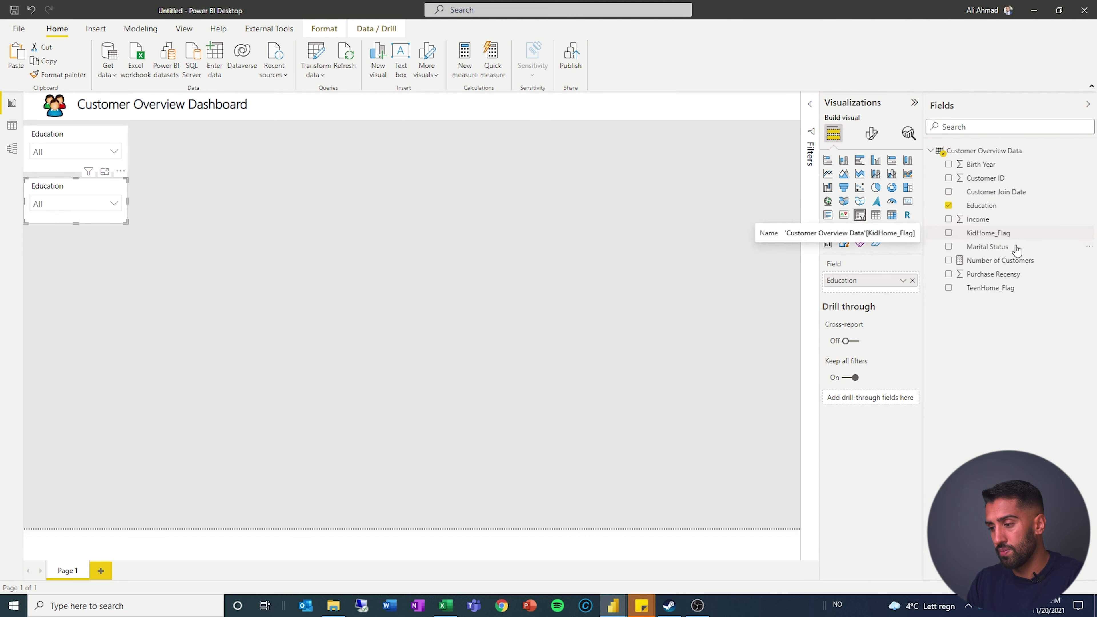
pyautogui.moveTo(1012, 236); pyautogui.dragTo(899, 283)
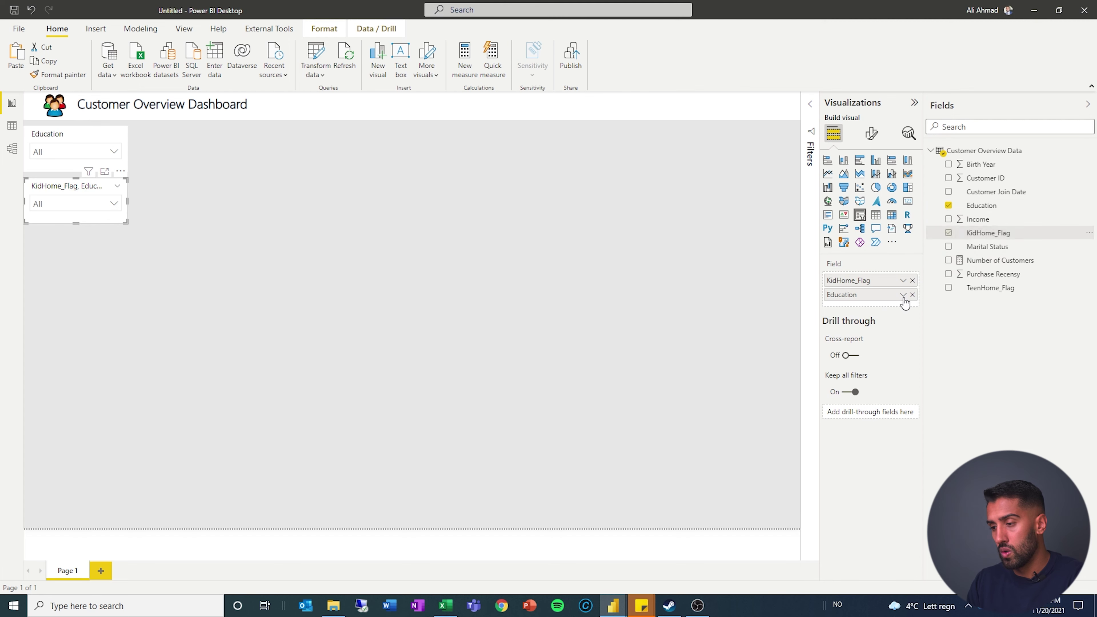
# Rename the KidHome_Flag field in the second slicer to "Has Kids?"
pyautogui.doubleClick(877, 285)
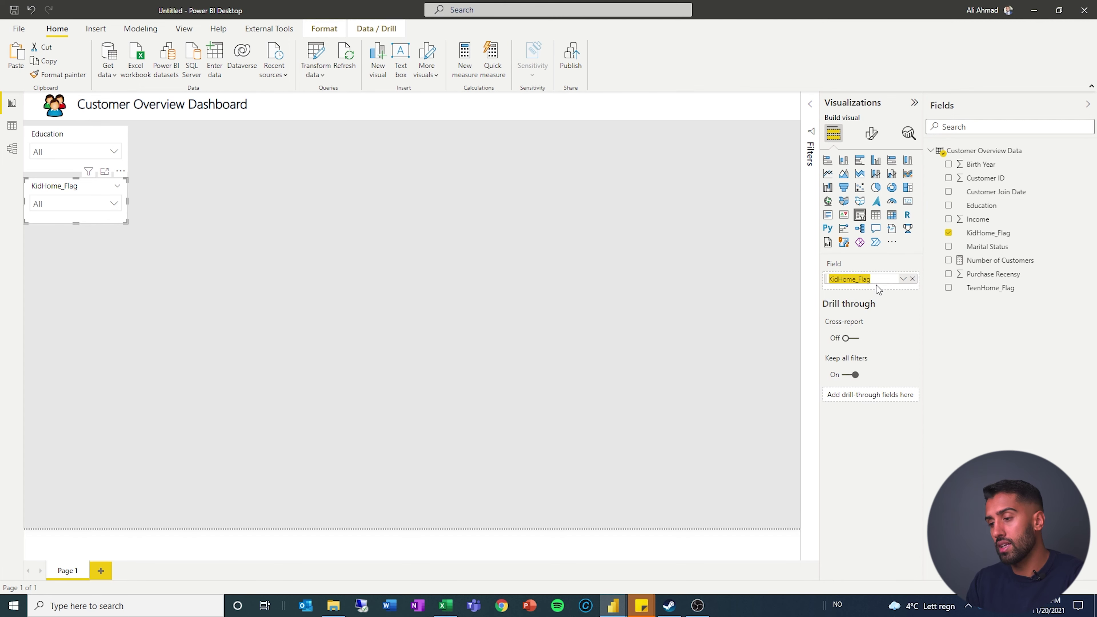
pyautogui.write('Has ')
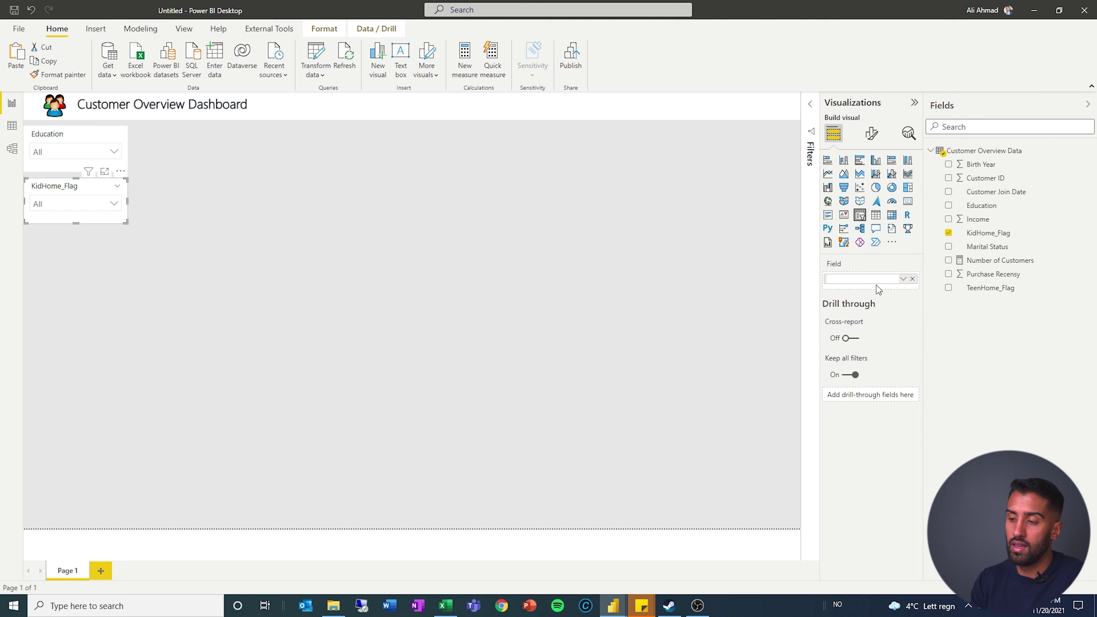
pyautogui.write('Kids?')
pyautogui.press('Return')
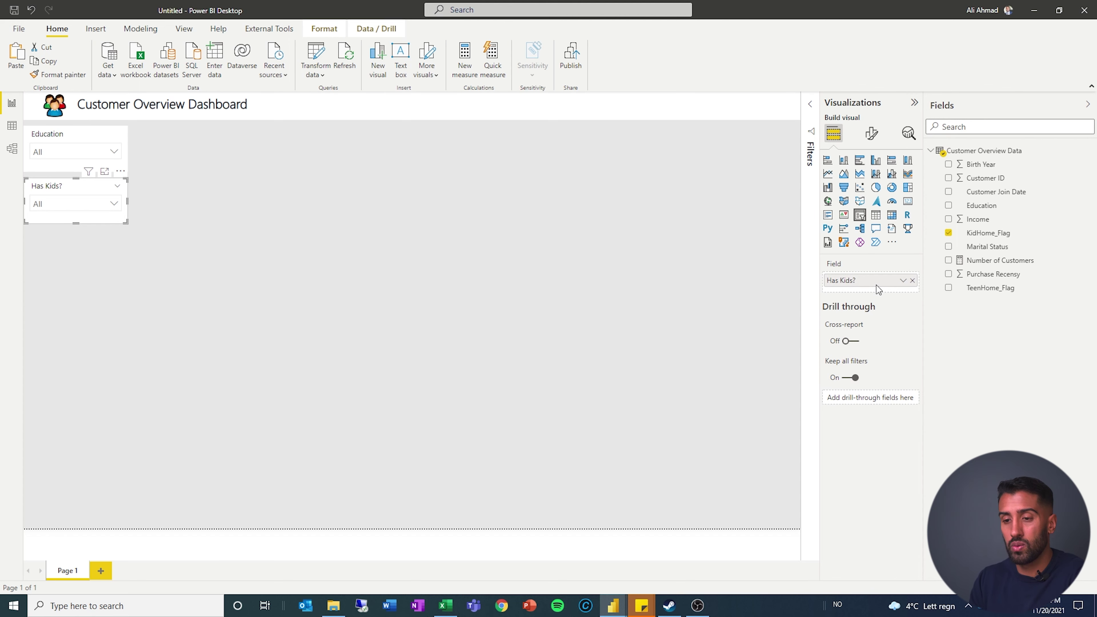
# Paste another Education slicer below Has Kids? and replace its field with TeenHome_Flag
pyautogui.click(231, 244)
pyautogui.hotkey('ctrl', 'v')
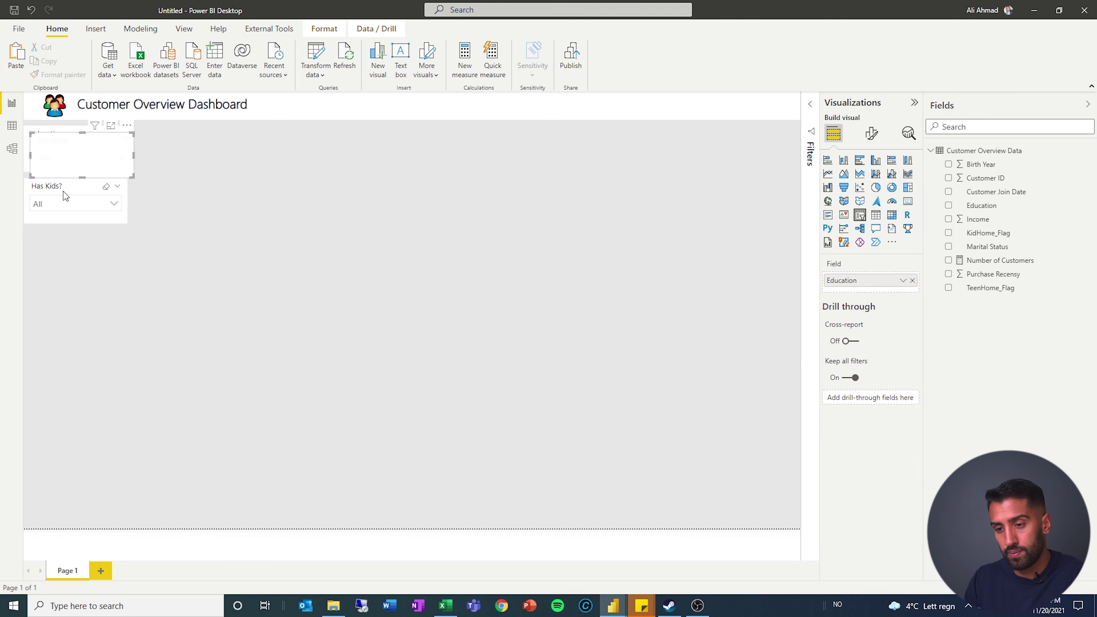
pyautogui.moveTo(68, 141); pyautogui.dragTo(61, 238)
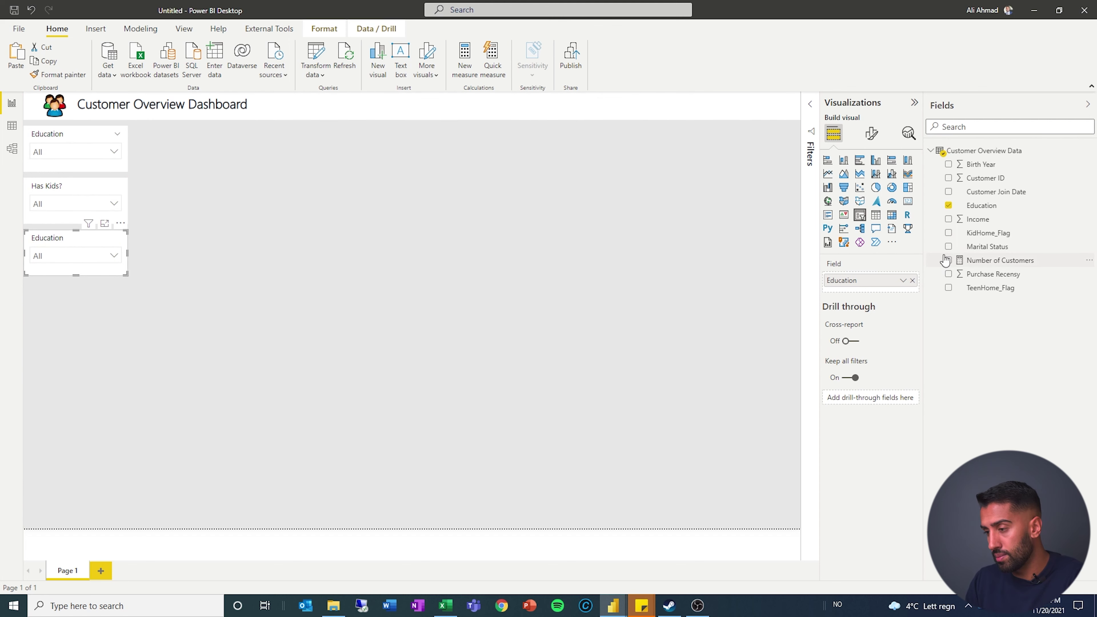
pyautogui.moveTo(986, 287); pyautogui.dragTo(883, 284)
pyautogui.click(911, 295)
# Rename the TeenHome_Flag field in the third slicer to "Has Teenagers?"
pyautogui.doubleClick(854, 280)
pyautogui.write('Has Teenagers')
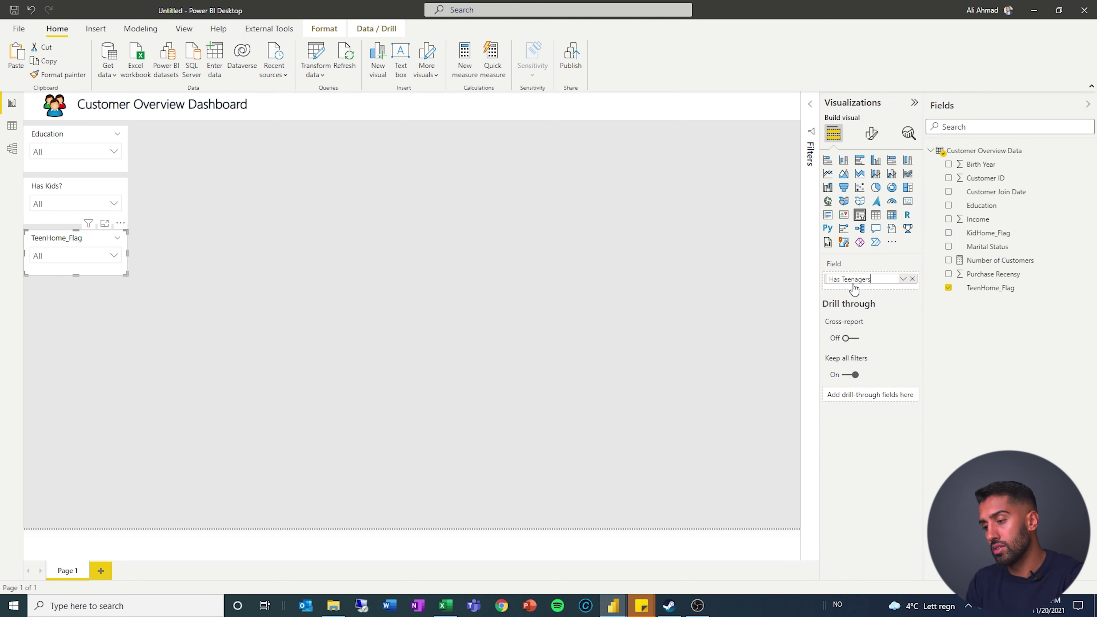
pyautogui.press('Return')
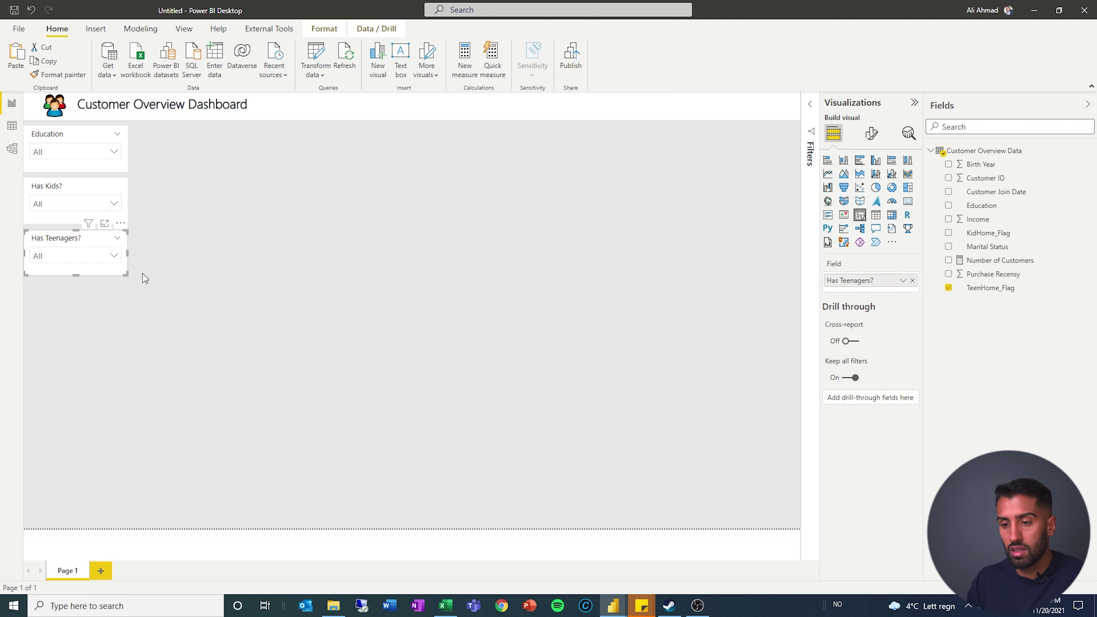
# Paste a fourth slicer below Has Teenagers? and replace its Education field with Marital Status
pyautogui.click(233, 272)
pyautogui.hotkey('ctrl', 'v')
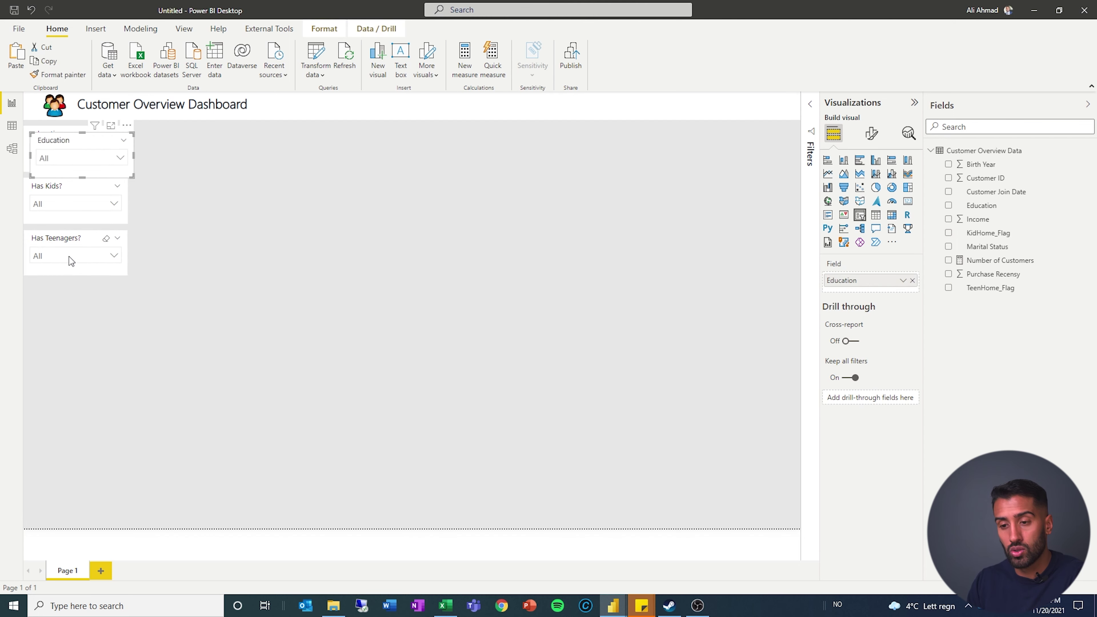
pyautogui.moveTo(78, 146); pyautogui.dragTo(55, 289)
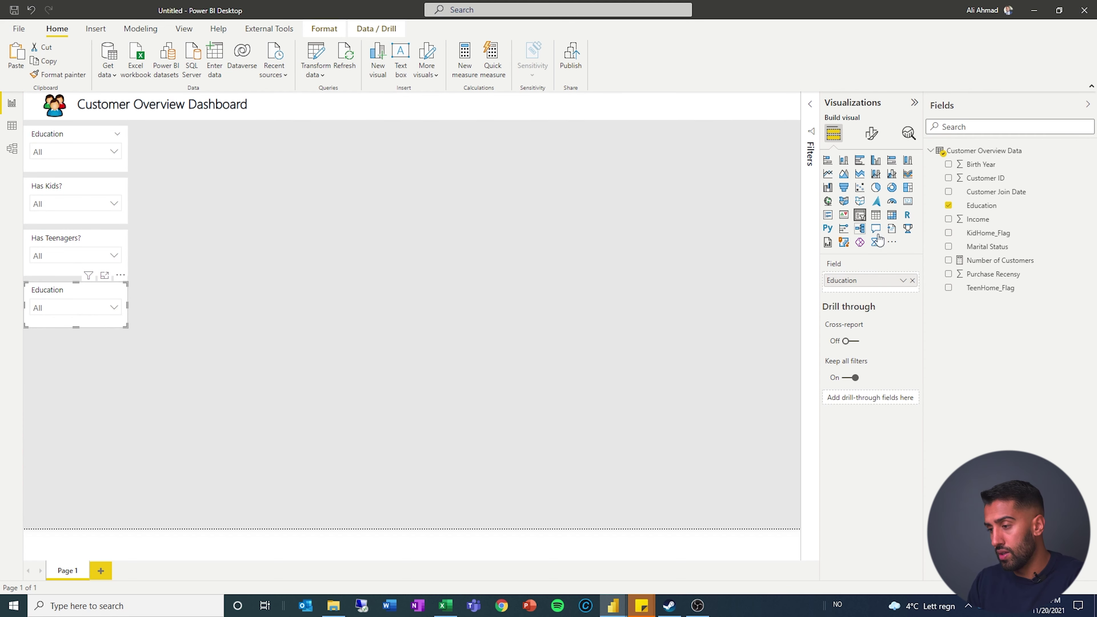
pyautogui.moveTo(972, 247); pyautogui.dragTo(911, 302)
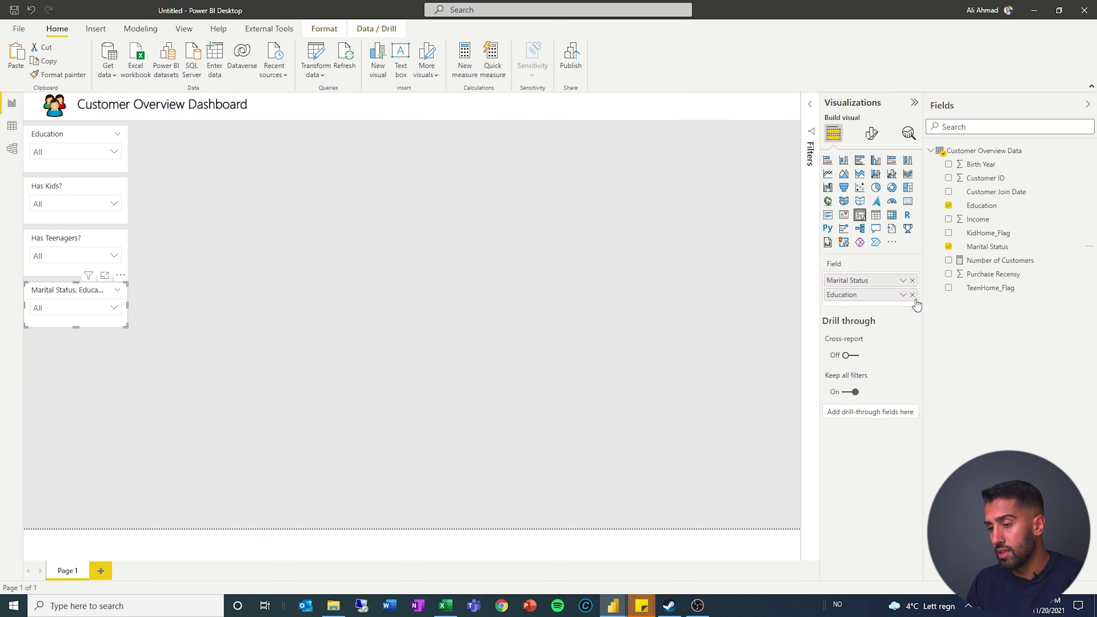
pyautogui.click(912, 295)
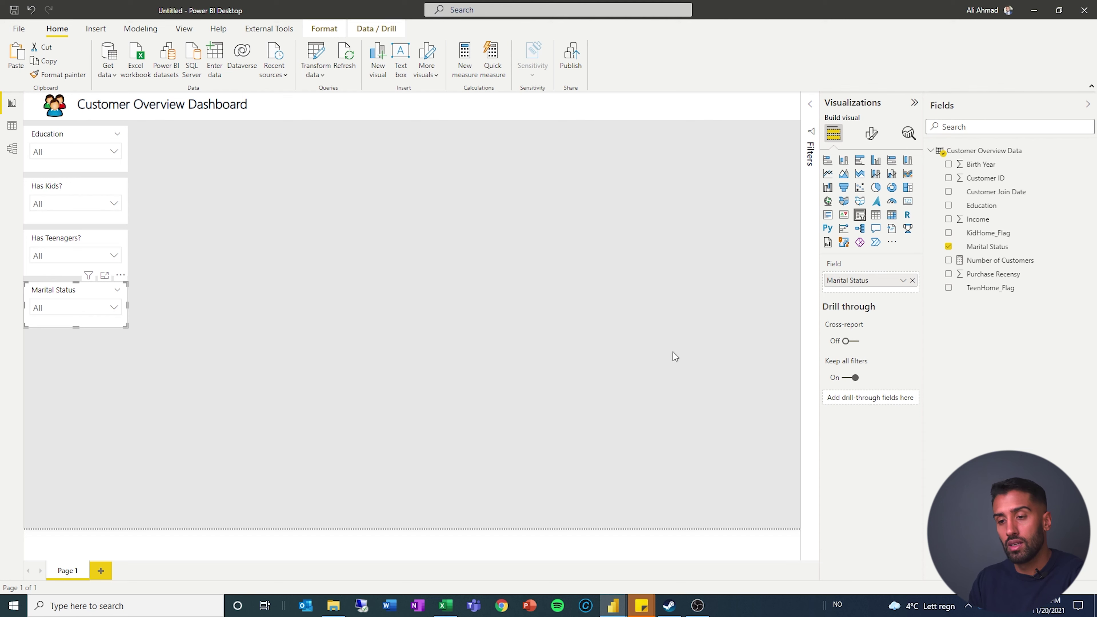
# Change the canvas background to a lighter grey, keeping its transparency at 50%
pyautogui.click(379, 366)
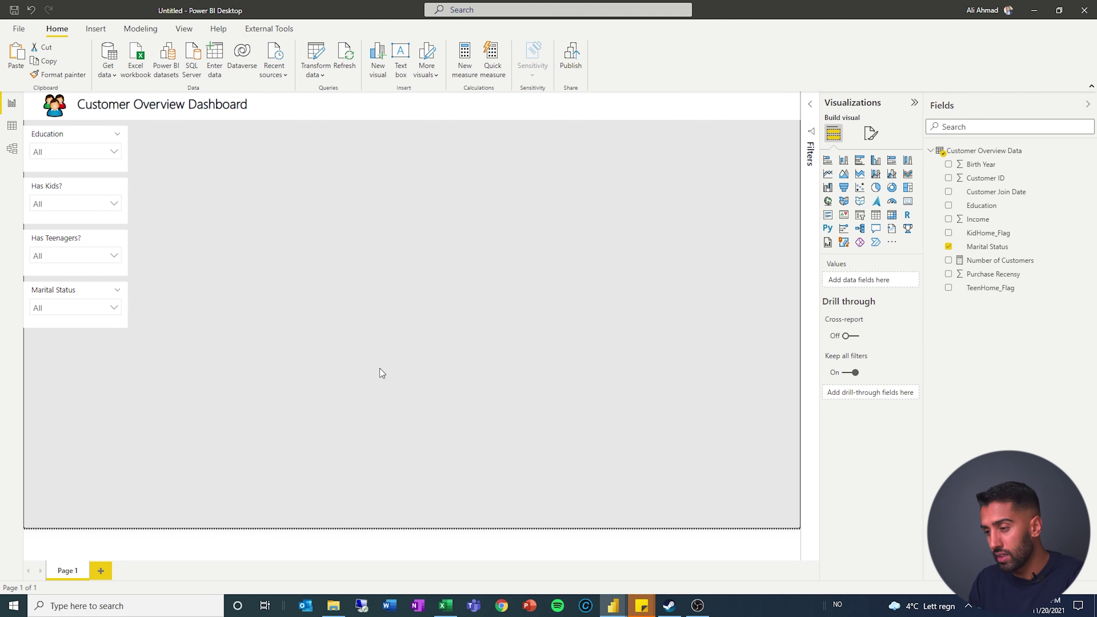
pyautogui.click(871, 133)
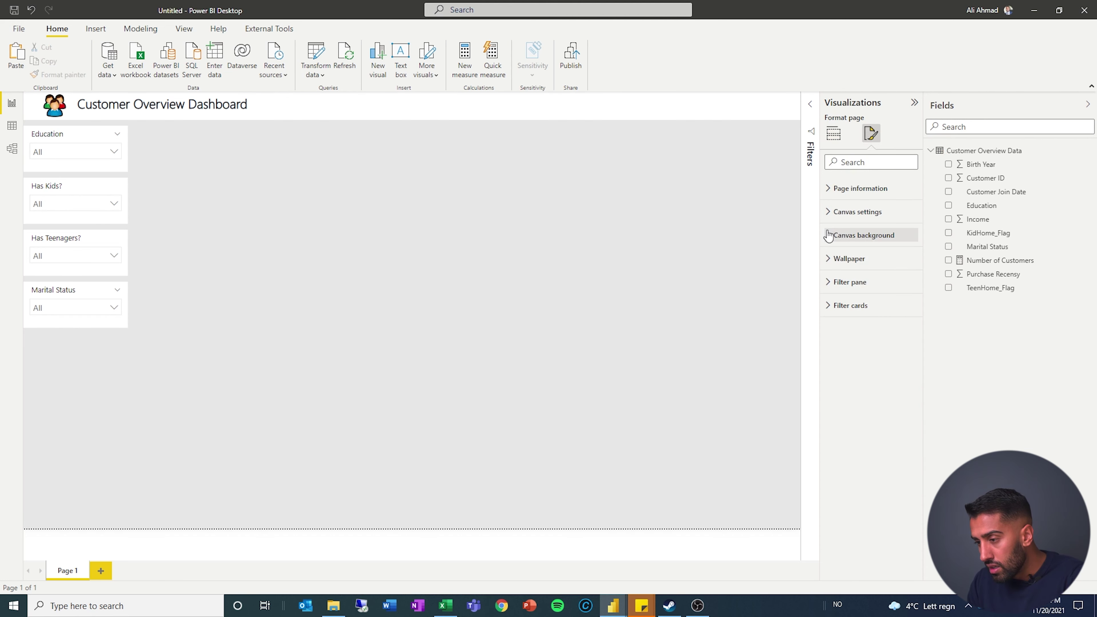
pyautogui.click(860, 235)
pyautogui.click(845, 269)
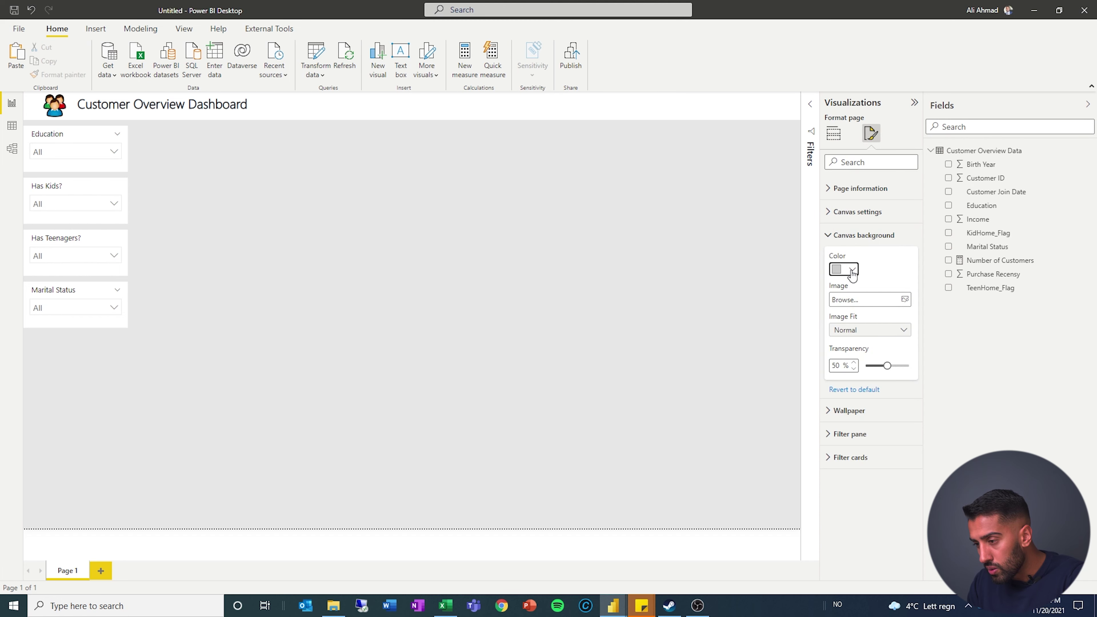
pyautogui.click(844, 335)
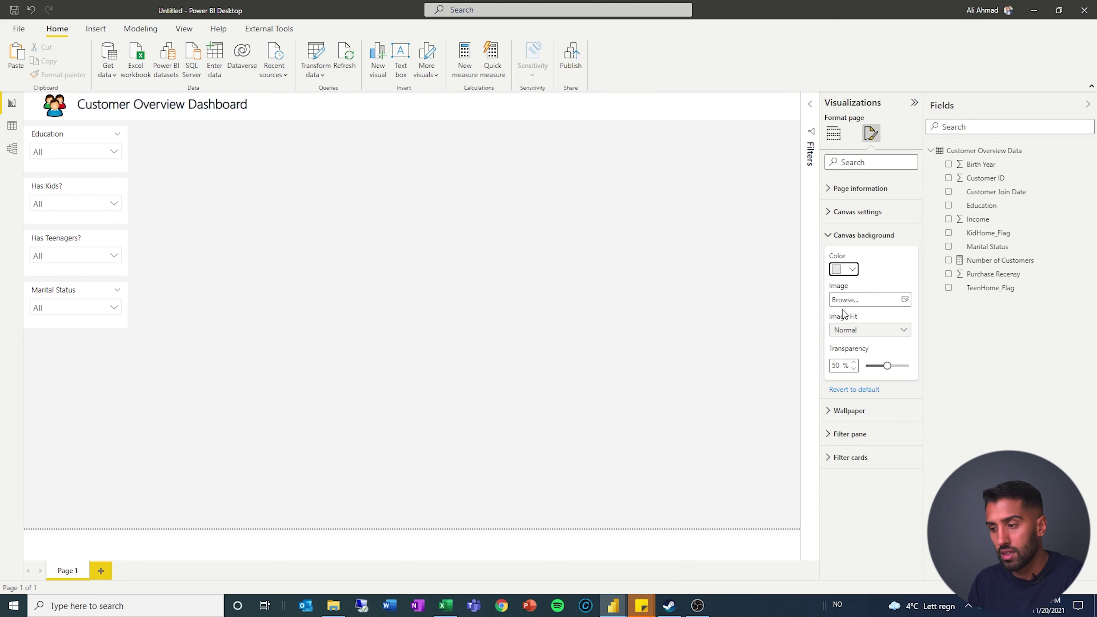
pyautogui.moveTo(882, 369)
pyautogui.mouseDown()
pyautogui.moveTo(941, 369)
pyautogui.moveTo(886, 366)
pyautogui.mouseUp()
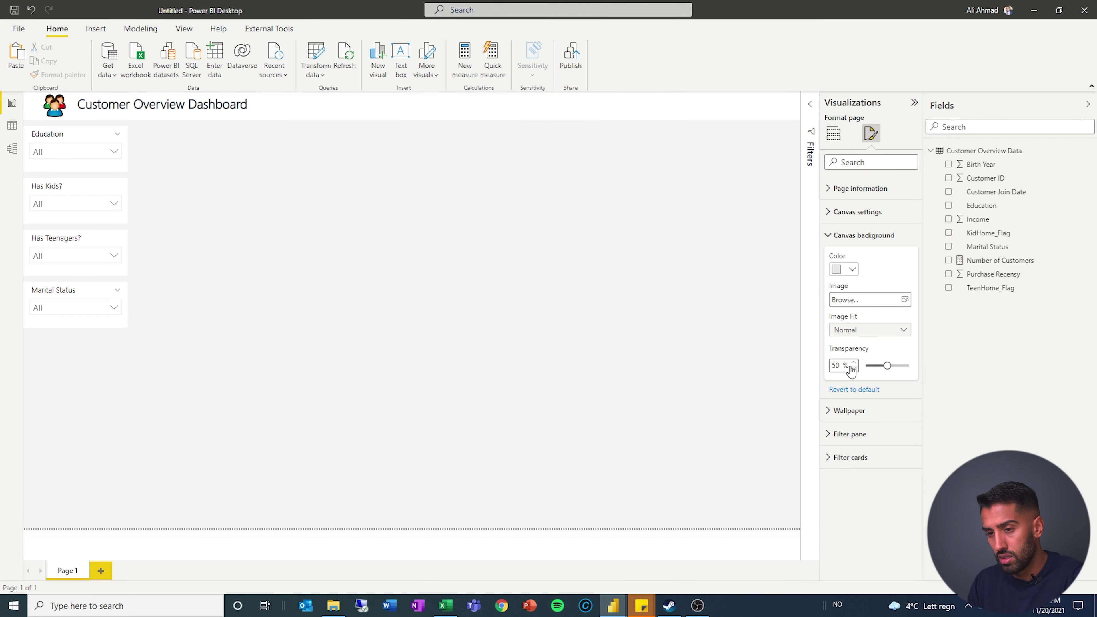
# Add an "Overview" text box beside the Education slicer, widened to the canvas's right edge
pyautogui.click(528, 350)
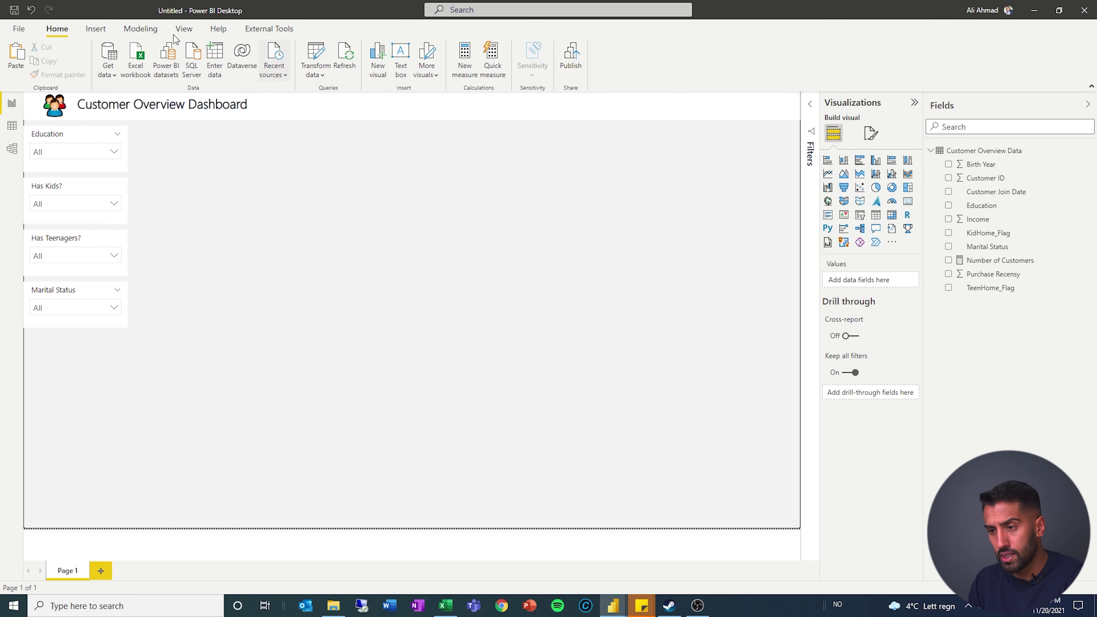
pyautogui.click(400, 60)
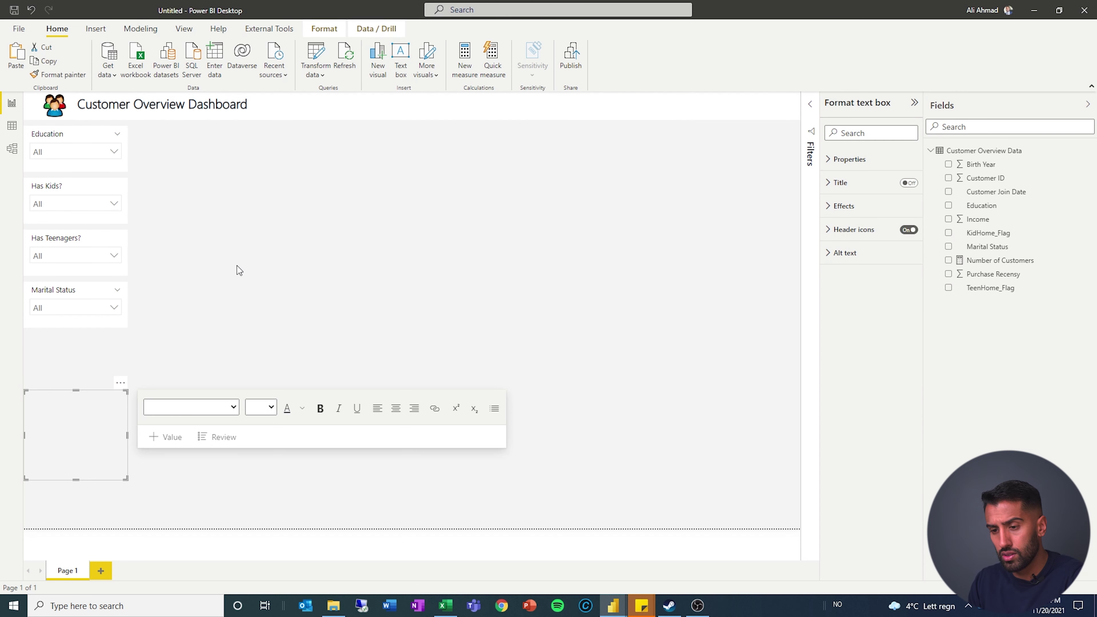
pyautogui.moveTo(62, 393); pyautogui.dragTo(166, 128)
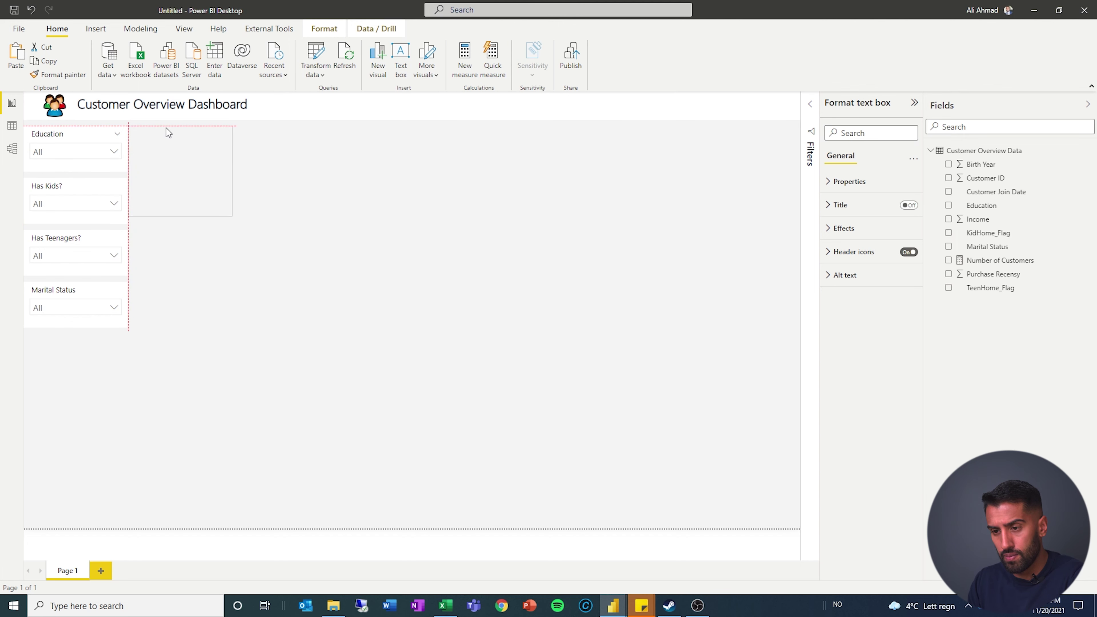
pyautogui.click(196, 169)
pyautogui.write('Overview')
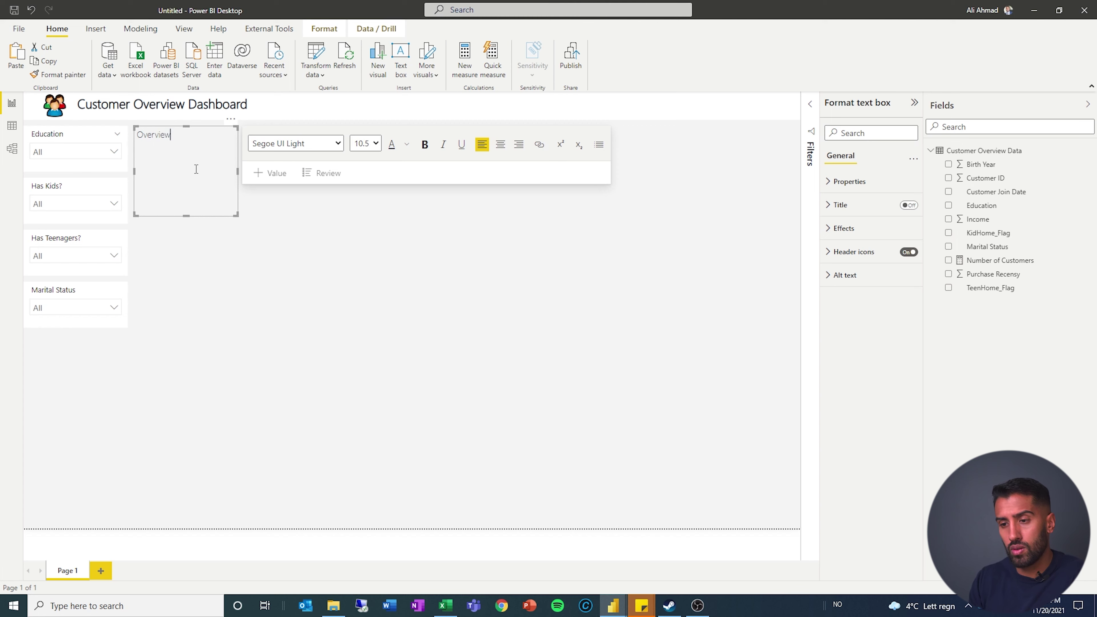
pyautogui.moveTo(238, 172); pyautogui.dragTo(799, 172)
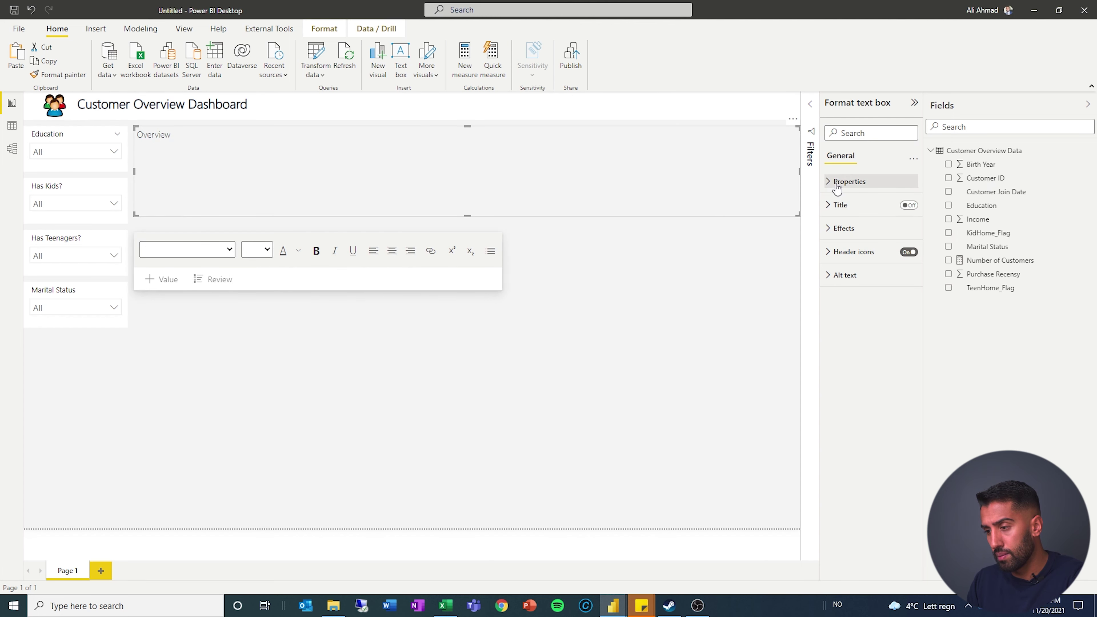
# Enable a background for the Overview text box and set its color to black
pyautogui.click(845, 232)
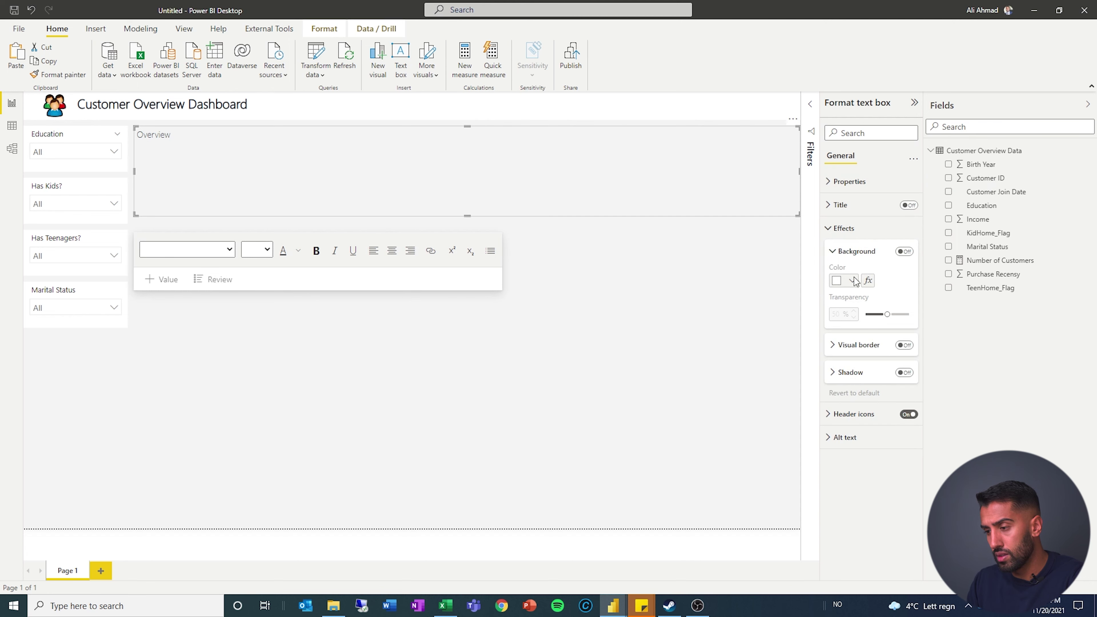
pyautogui.click(905, 251)
pyautogui.click(851, 280)
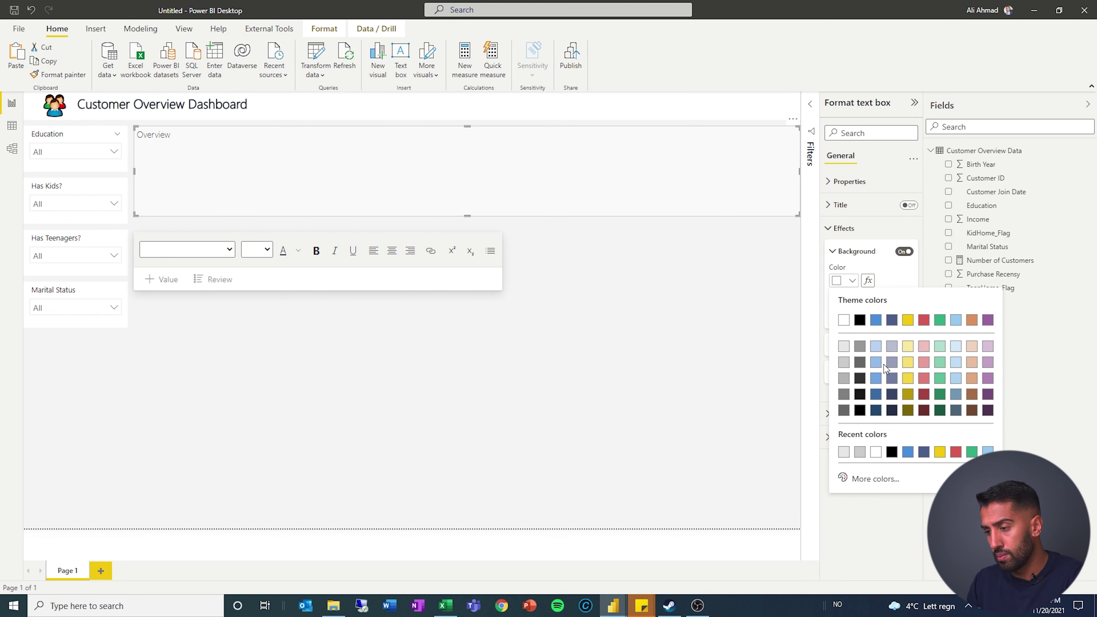
pyautogui.click(861, 321)
# Format the Overview text as white, bold and size 14
pyautogui.hotkey('ctrl', 'a')
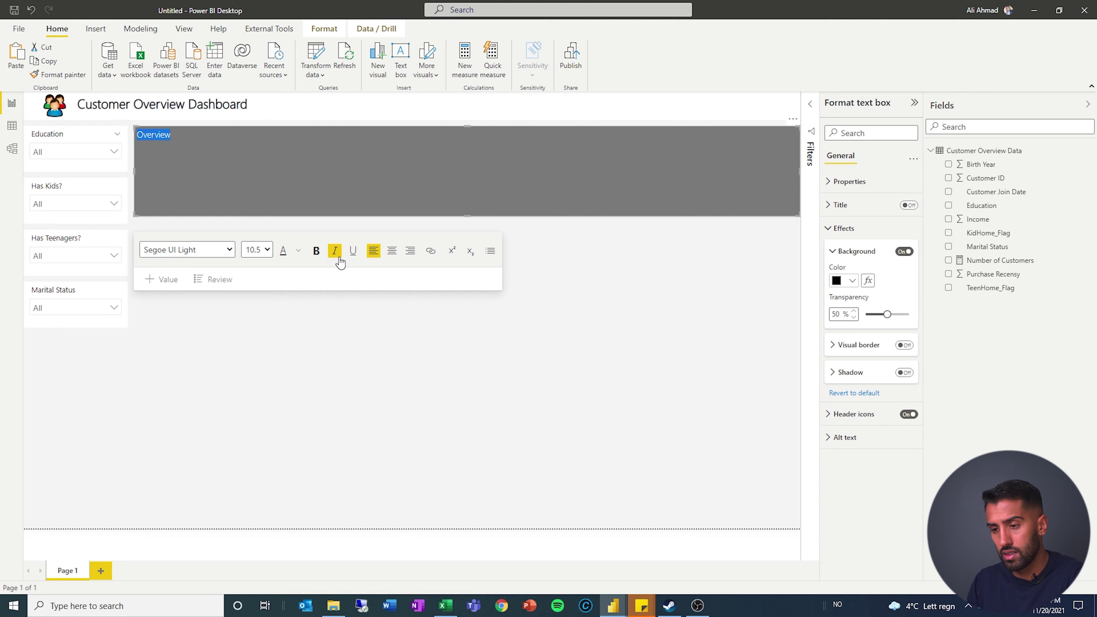
pyautogui.click(297, 252)
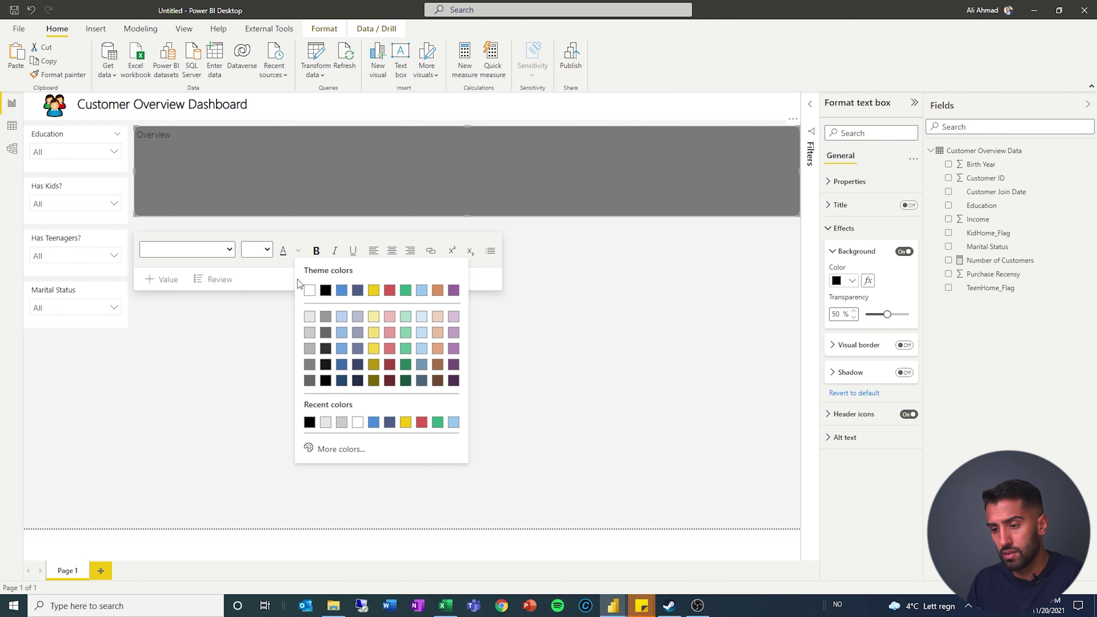
pyautogui.click(309, 289)
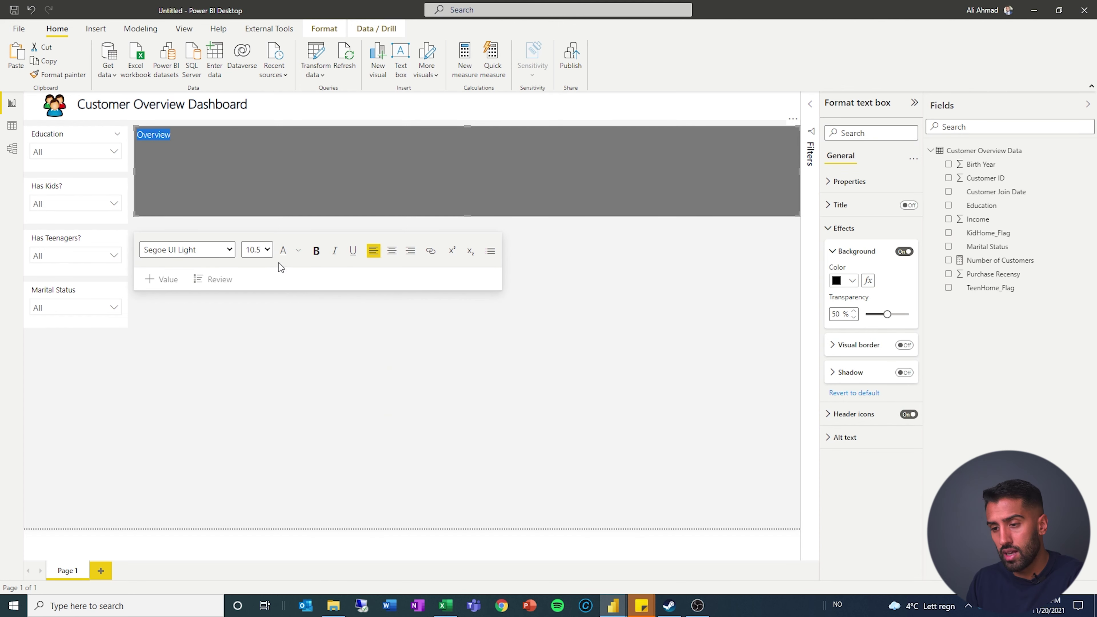
pyautogui.click(316, 251)
pyautogui.click(264, 249)
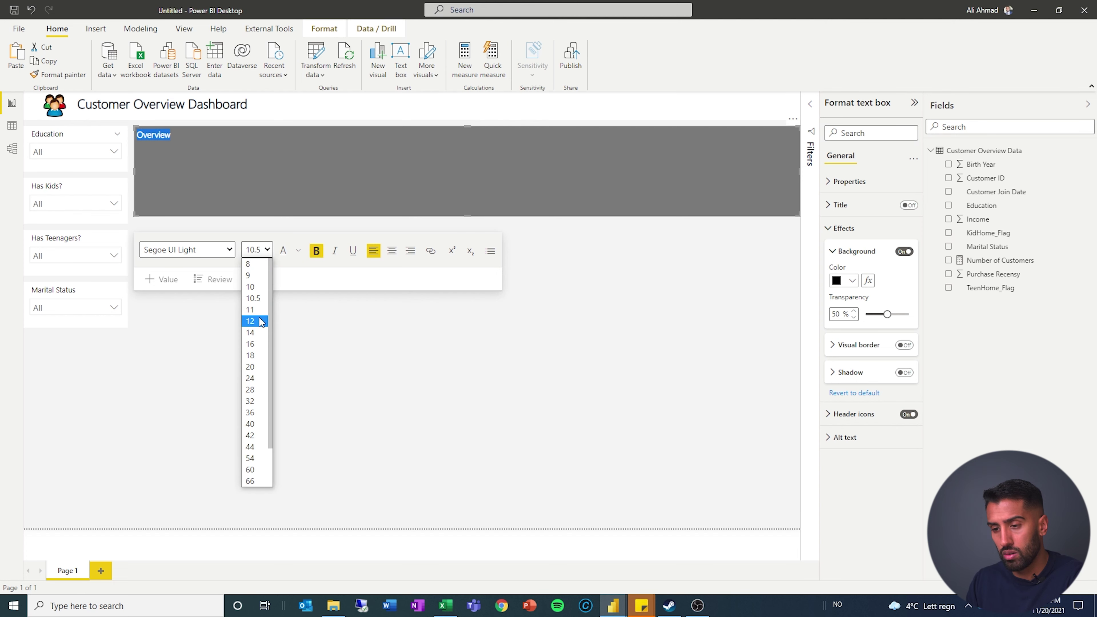
pyautogui.click(259, 332)
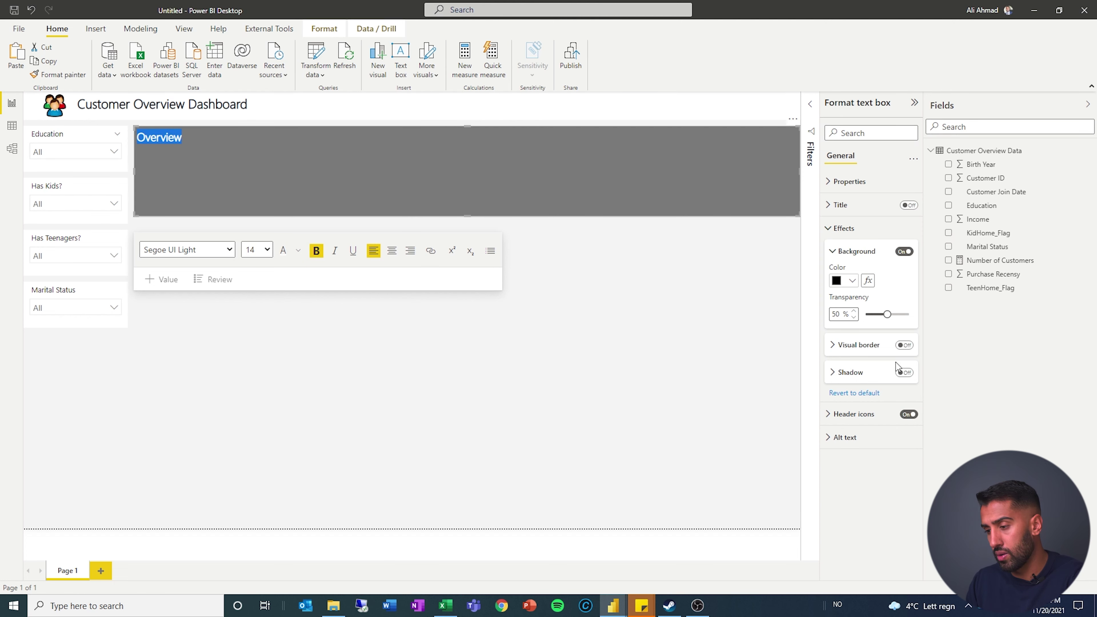
# Set the Overview background's transparency to 0% and shrink the box to a single-line banner
pyautogui.moveTo(885, 319); pyautogui.dragTo(865, 319)
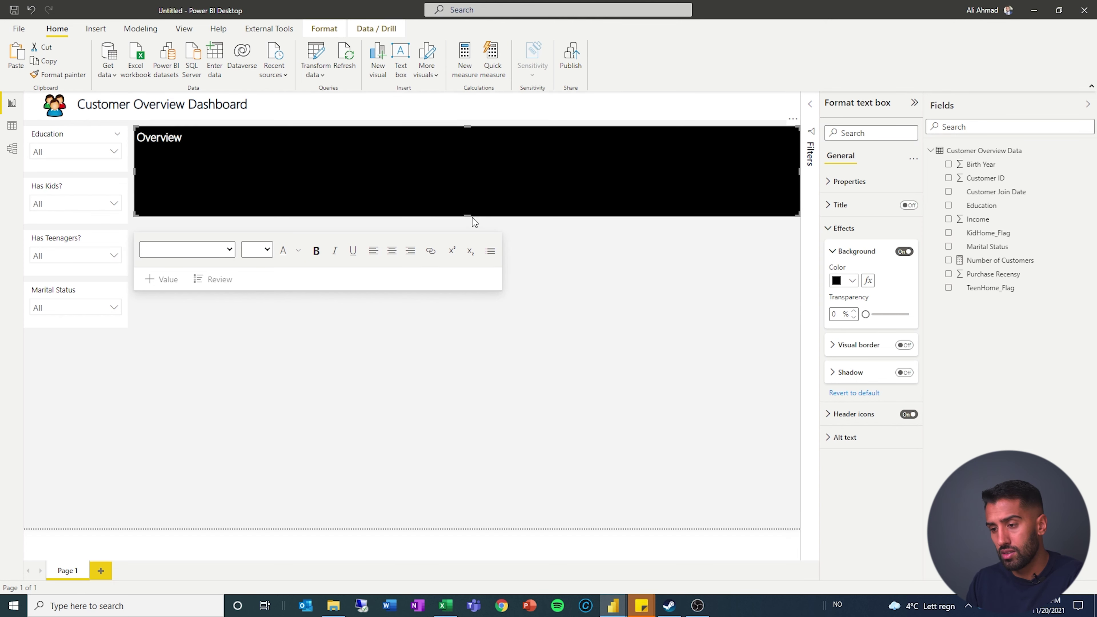
pyautogui.moveTo(467, 216); pyautogui.dragTo(507, 151)
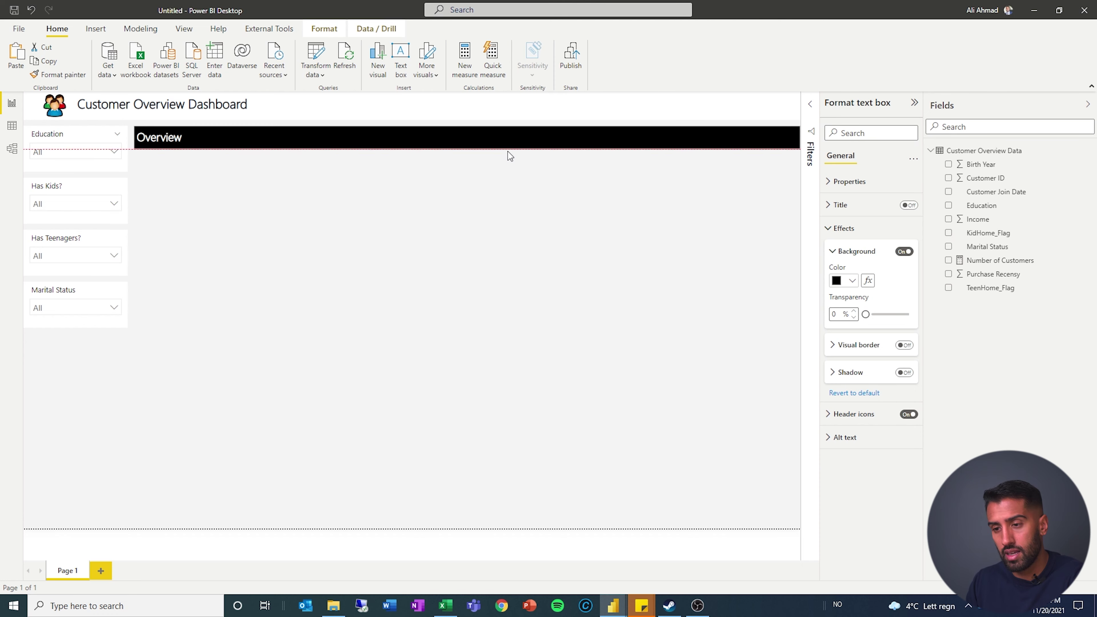
# Check the finished dashboard for reference, and add a Number of Customers card directly below the Overview heading beside the slicers
pyautogui.hotkey('alt', 'Tab')
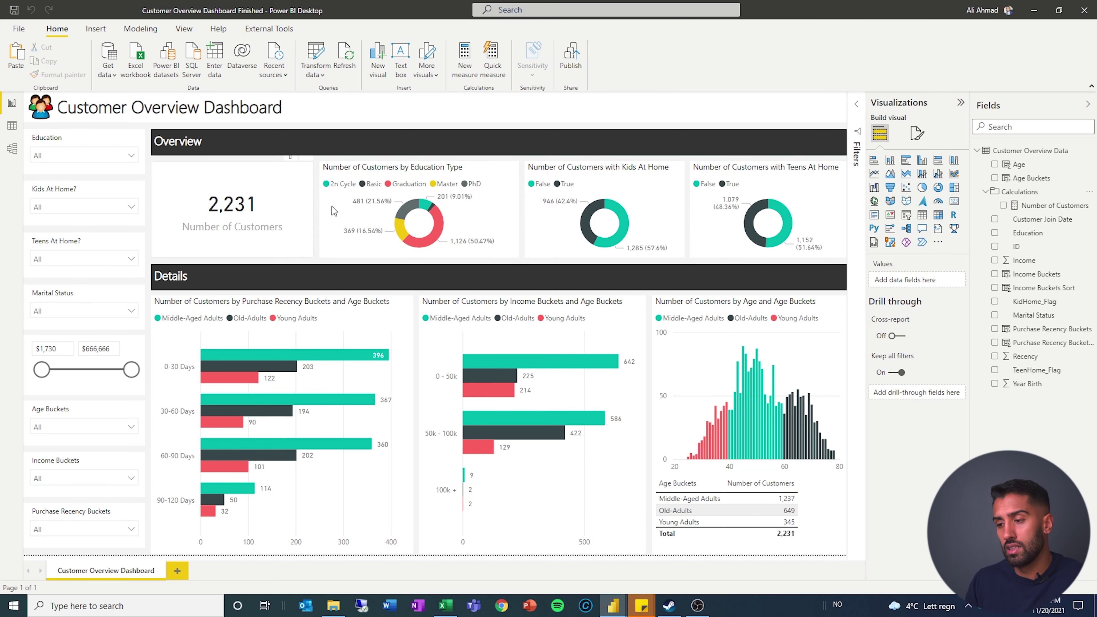
pyautogui.hotkey('alt', 'Tab')
pyautogui.click(318, 252)
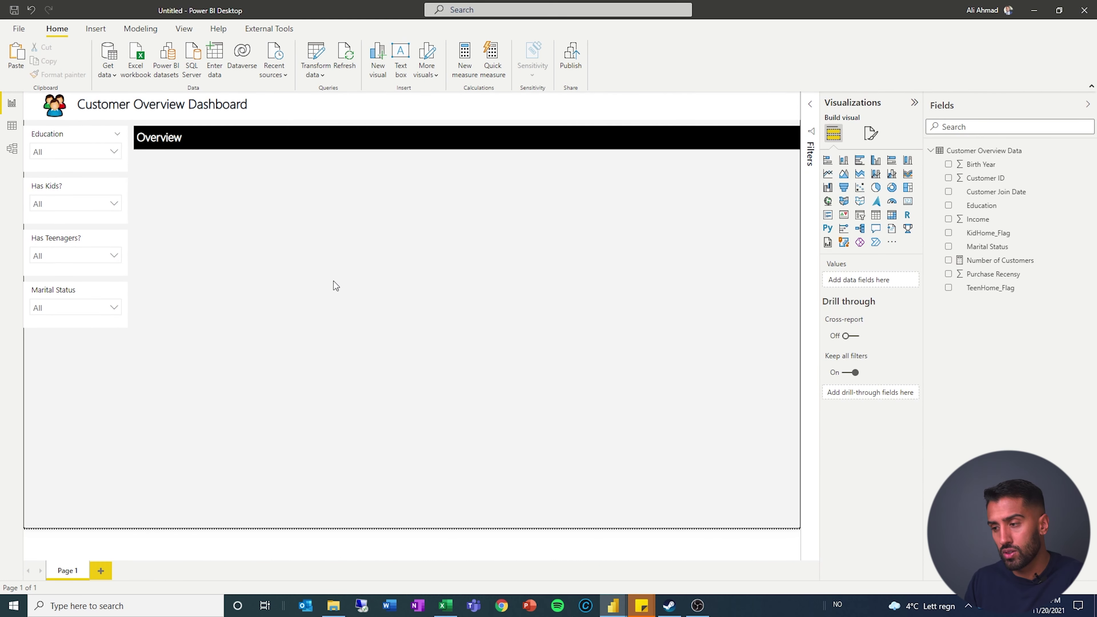
pyautogui.click(907, 202)
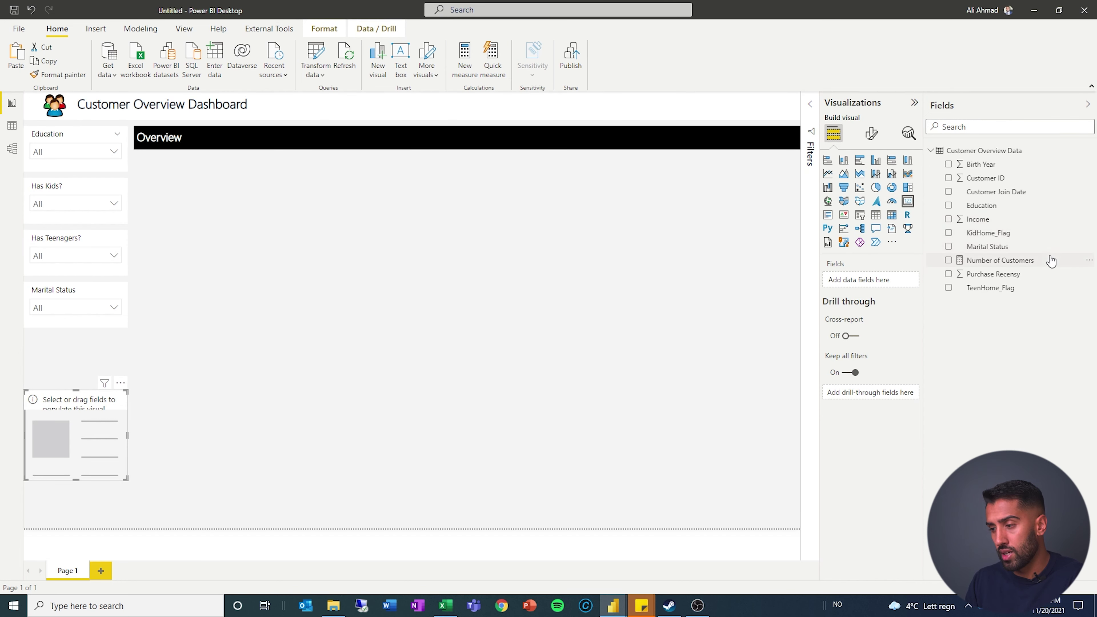
pyautogui.moveTo(959, 264); pyautogui.dragTo(873, 281)
pyautogui.moveTo(73, 427); pyautogui.dragTo(183, 190)
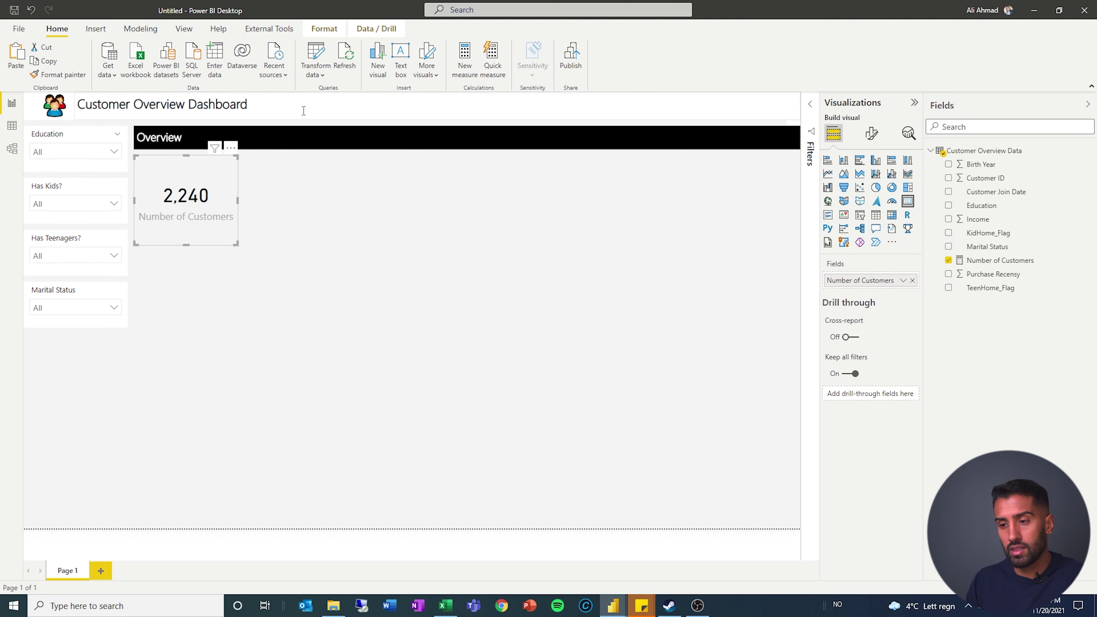
# Copy the dashboard title's formatting onto the Number of Customers card
pyautogui.click(164, 104)
pyautogui.click(58, 74)
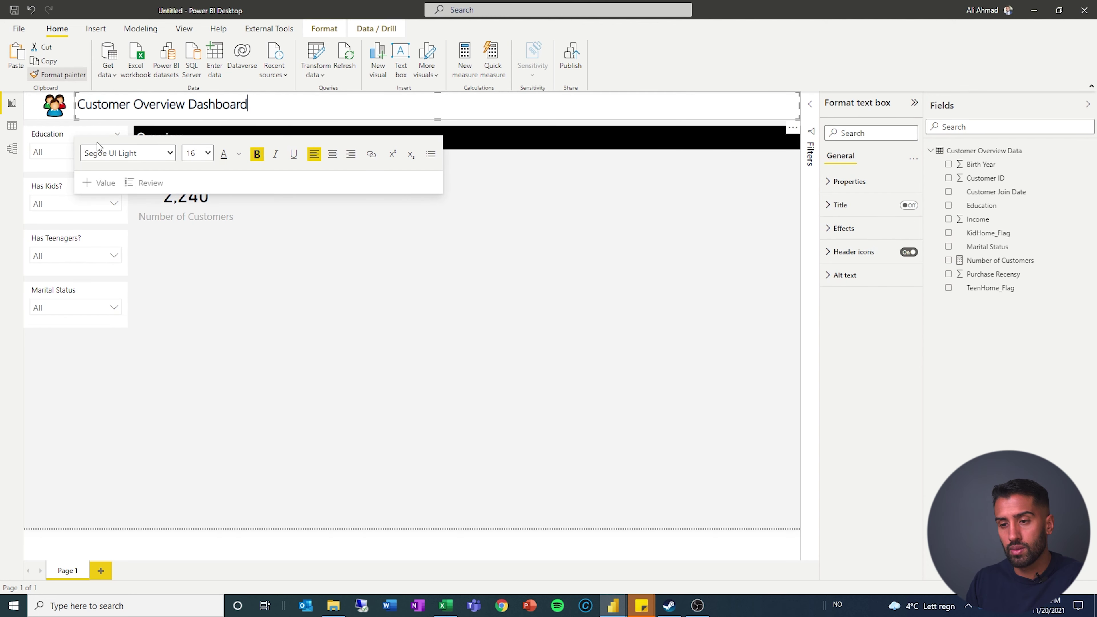
pyautogui.click(172, 211)
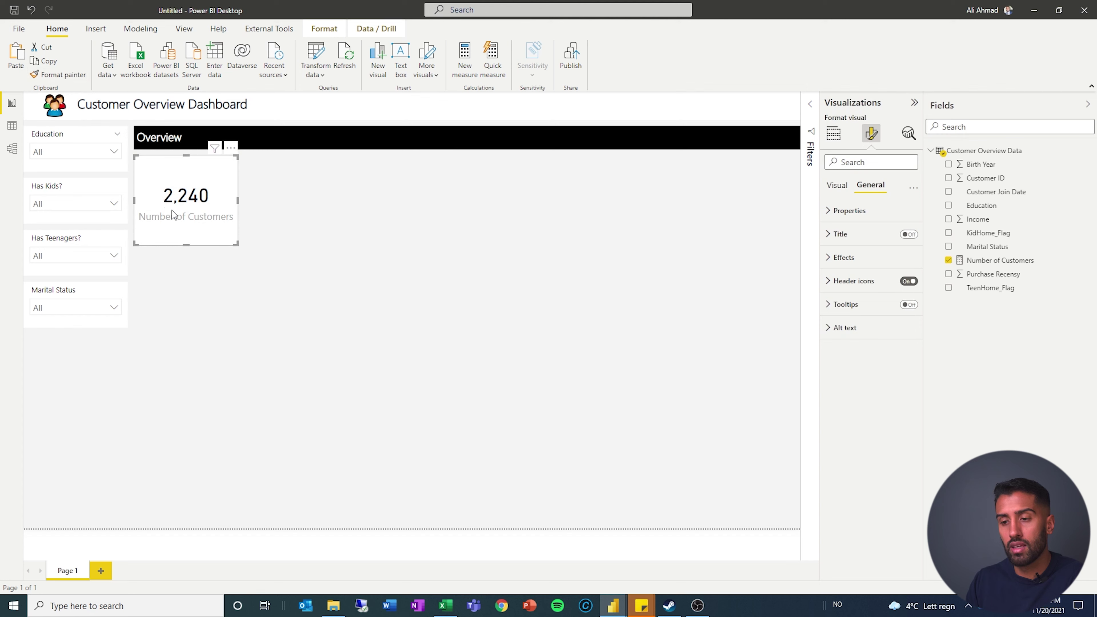
pyautogui.click(350, 235)
pyautogui.click(198, 201)
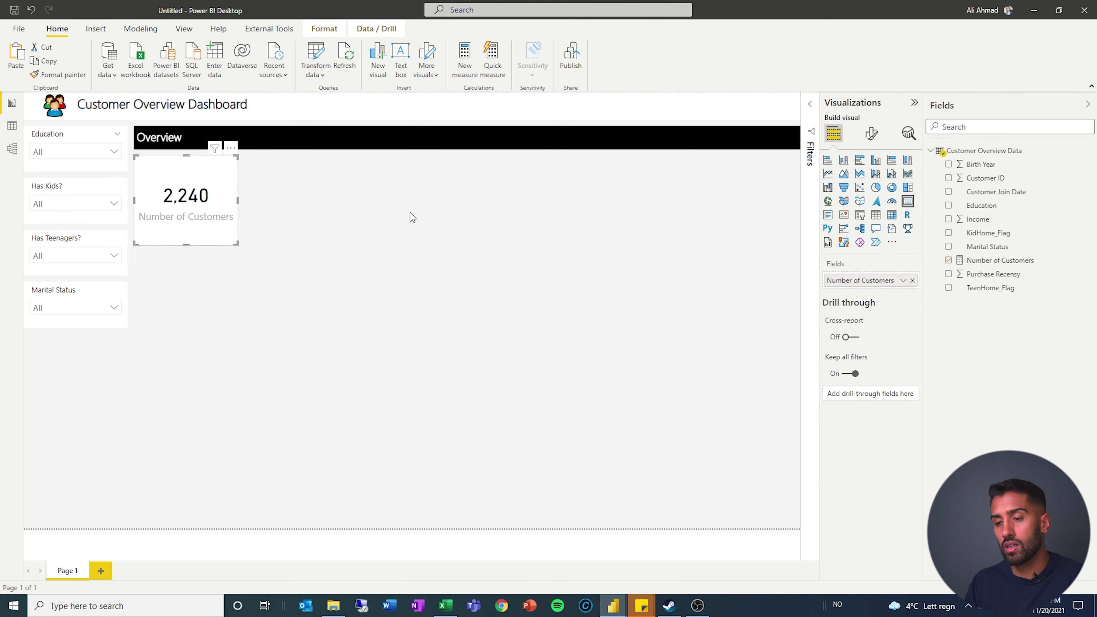
# Insert a donut chart beside the Number of Customers card and narrow it to about one and a half times the card's width
pyautogui.click(643, 206)
pyautogui.click(891, 187)
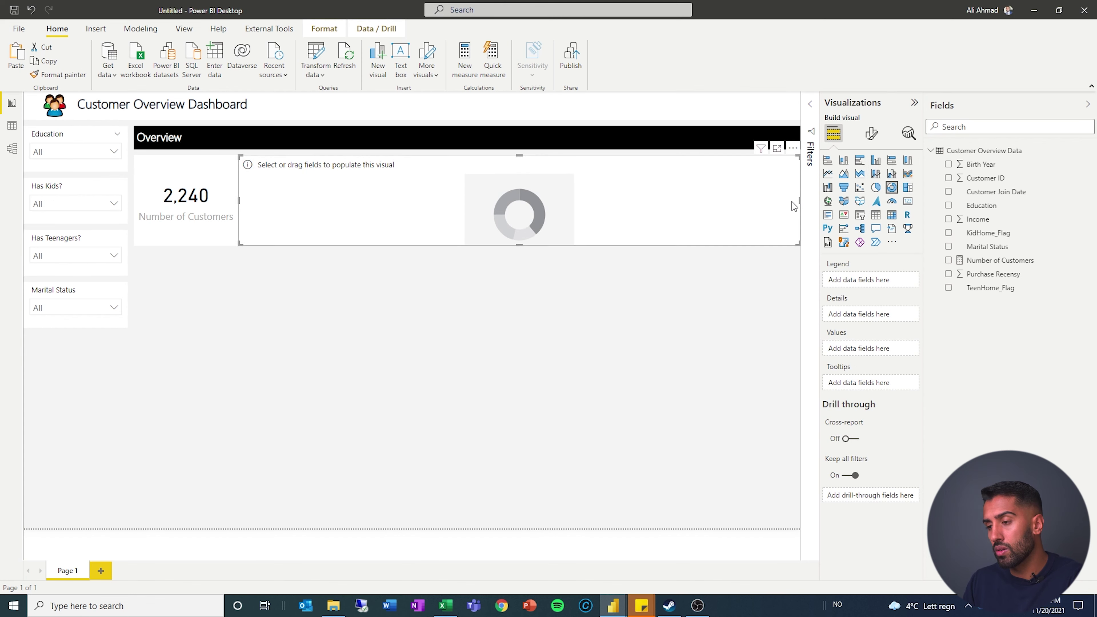
pyautogui.moveTo(795, 201); pyautogui.dragTo(308, 192)
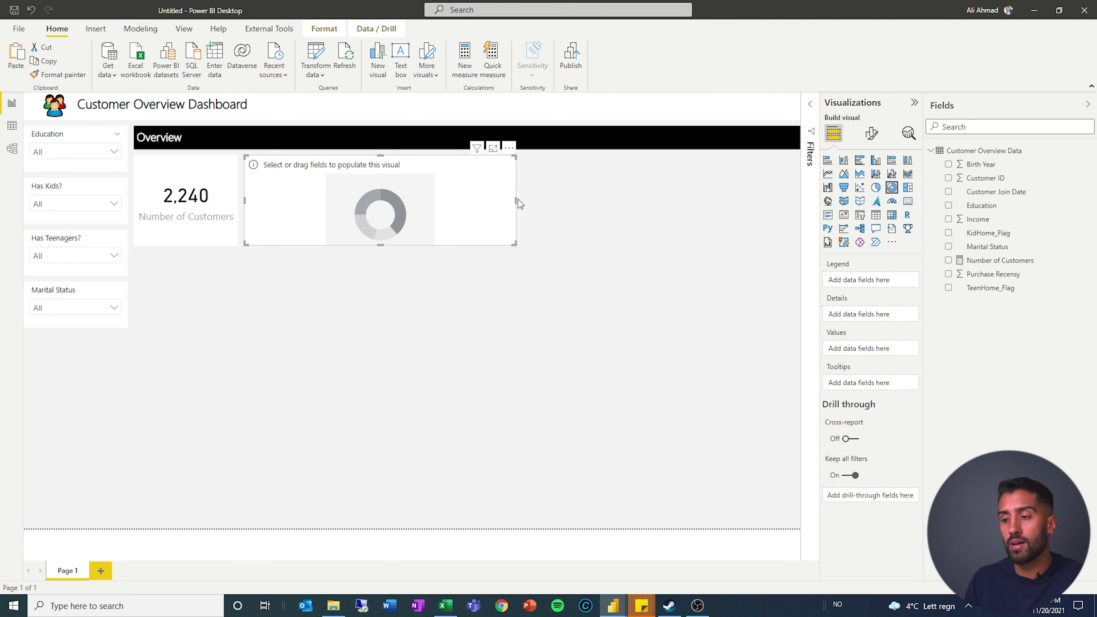
pyautogui.moveTo(517, 200); pyautogui.dragTo(403, 208)
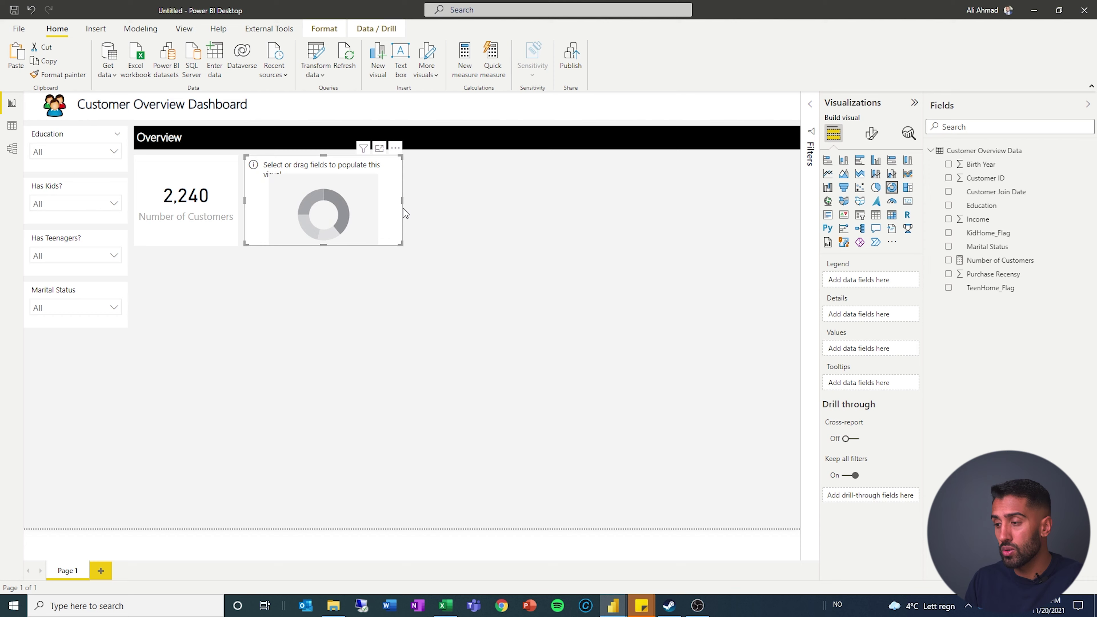
# Compare with the finished dashboard and give the donut chart Education as Details and Number of Customers as Values
pyautogui.hotkey('alt', 'Tab')
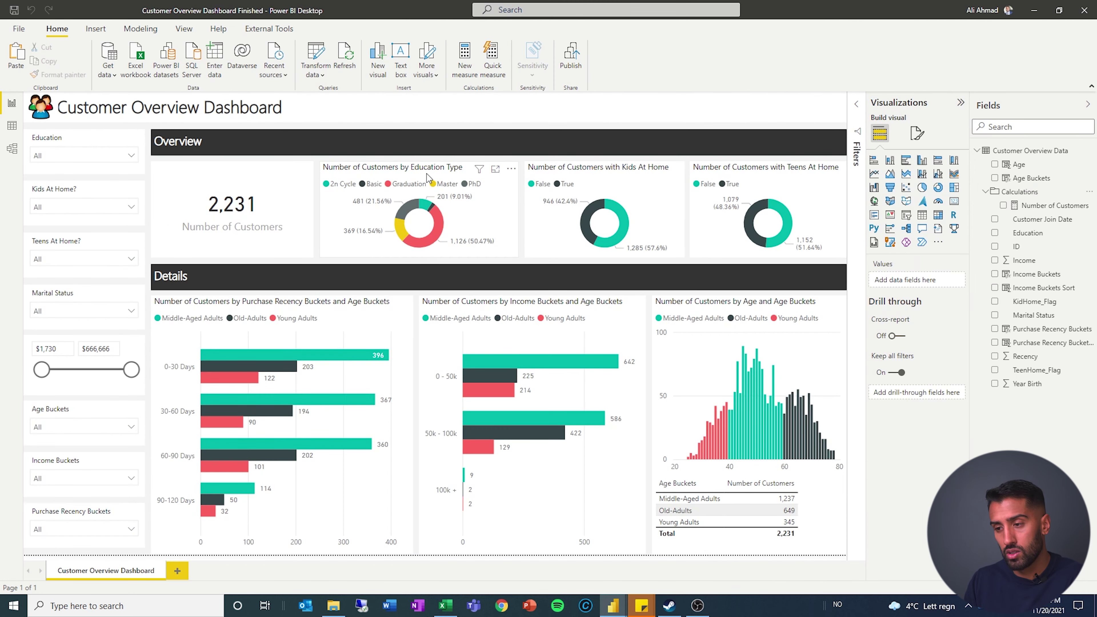
pyautogui.hotkey('alt', 'Tab')
pyautogui.moveTo(1015, 207); pyautogui.dragTo(894, 313)
pyautogui.moveTo(1005, 264); pyautogui.dragTo(886, 348)
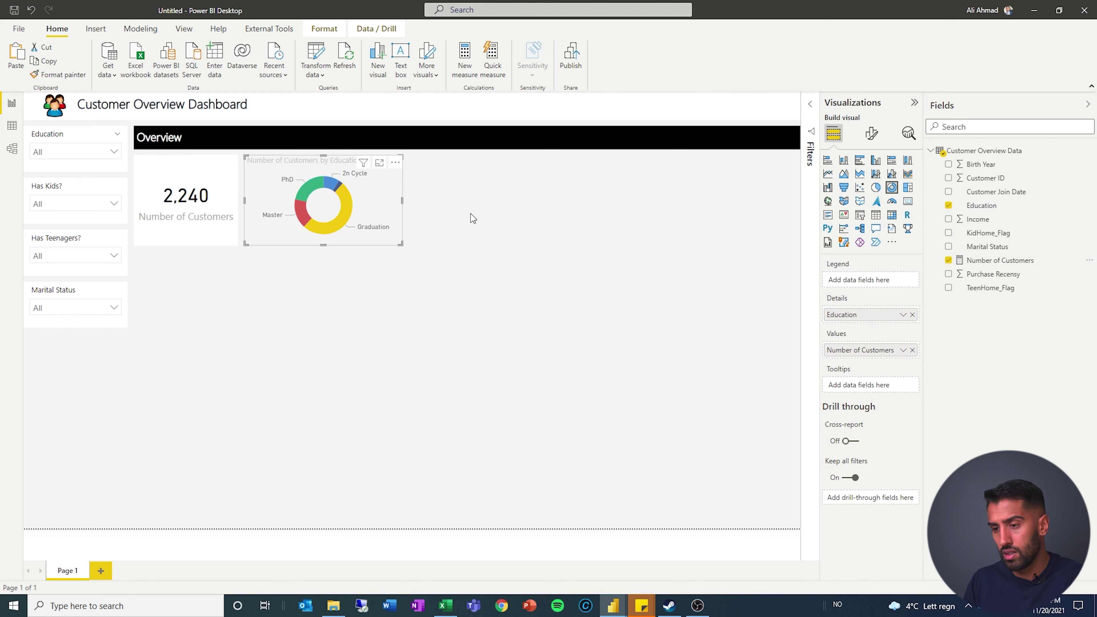
# Copy the card's formatting onto the donut chart and clear the PhD slice's cross-highlighting
pyautogui.click(229, 208)
pyautogui.click(58, 74)
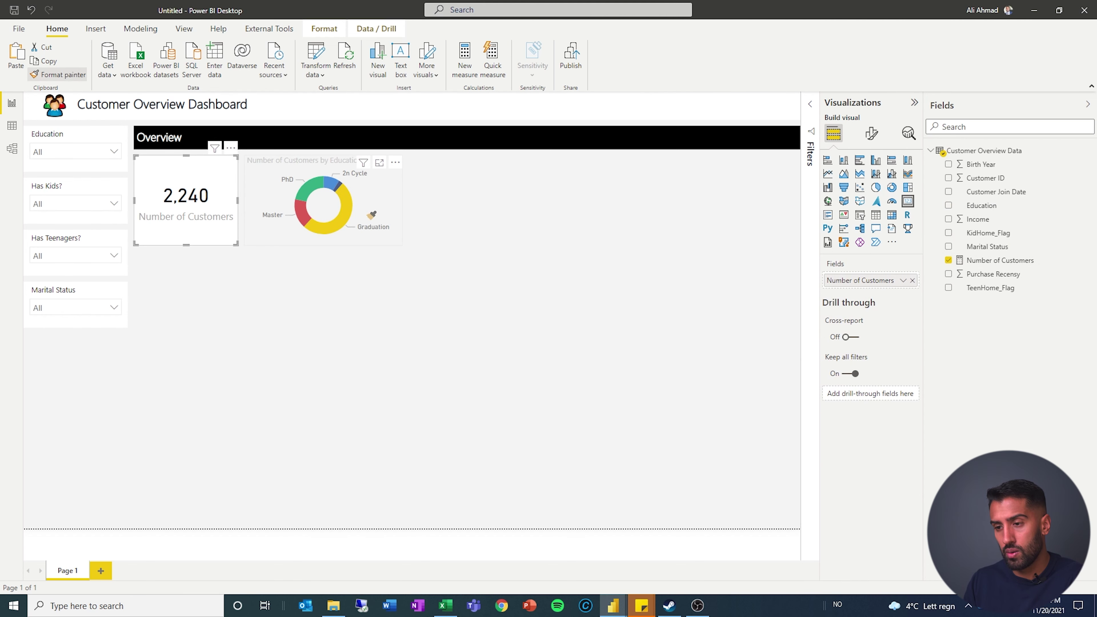
pyautogui.click(312, 187)
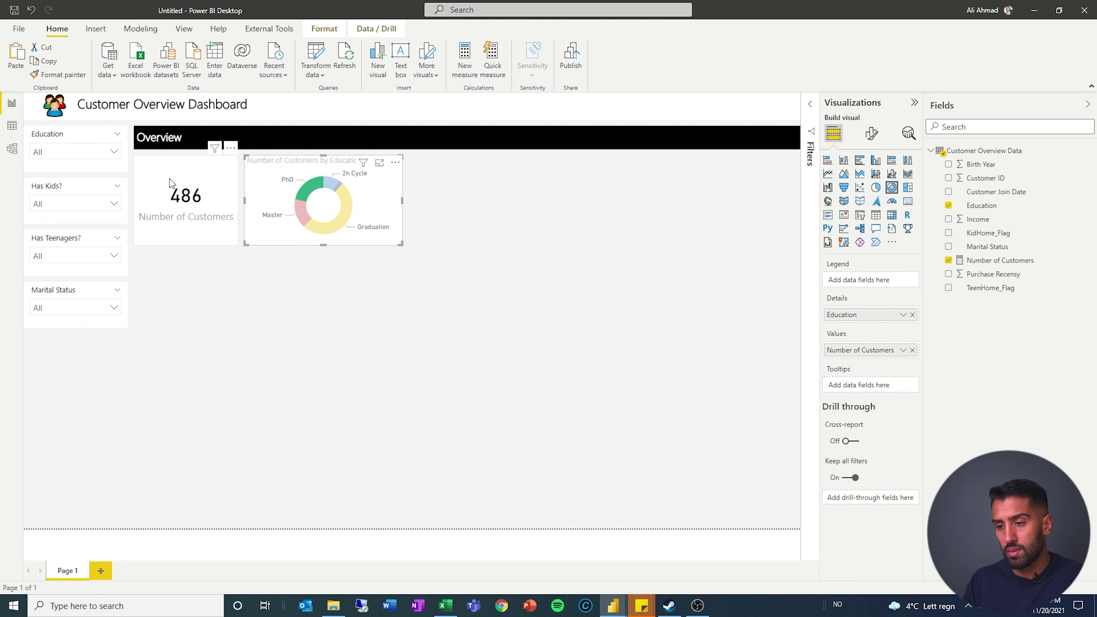
pyautogui.click(316, 194)
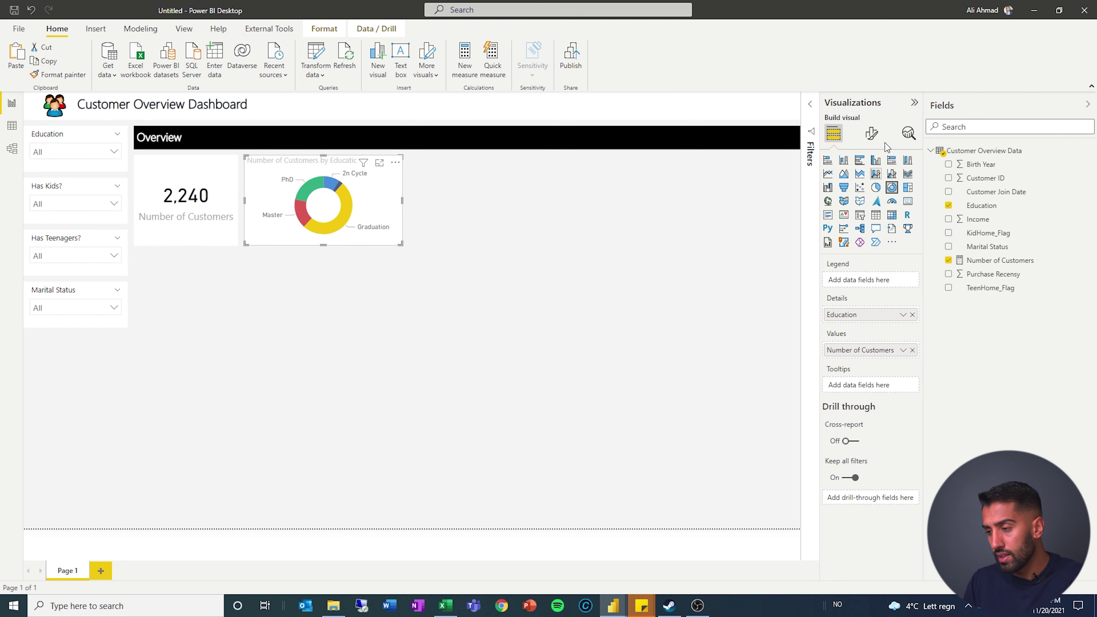
# Examine the legend formatting options of the Education donut chart
pyautogui.click(872, 135)
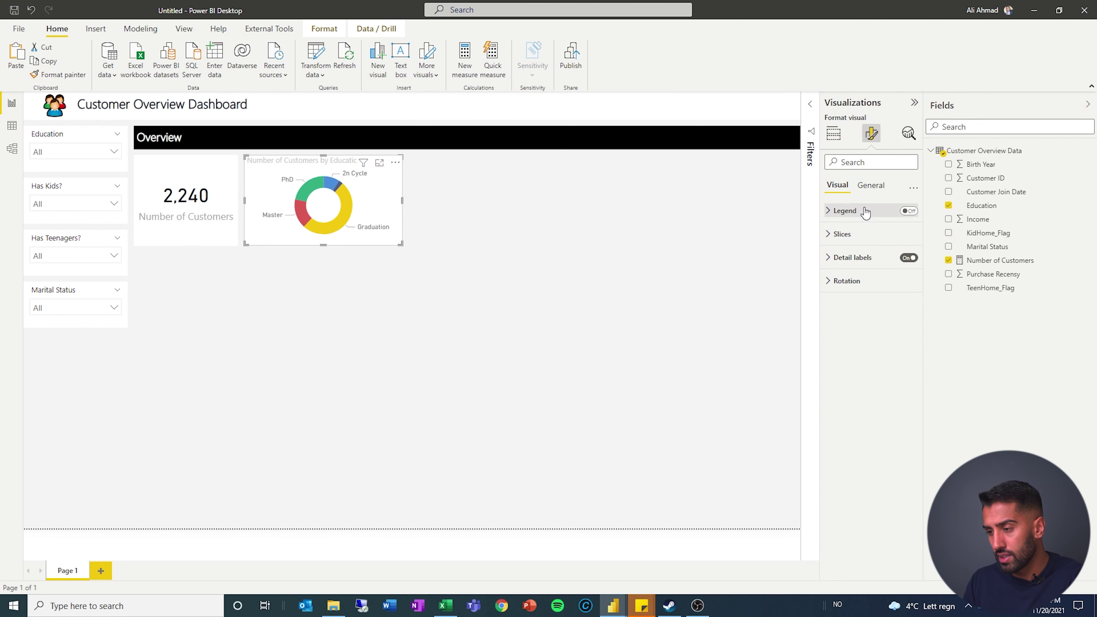
pyautogui.click(829, 211)
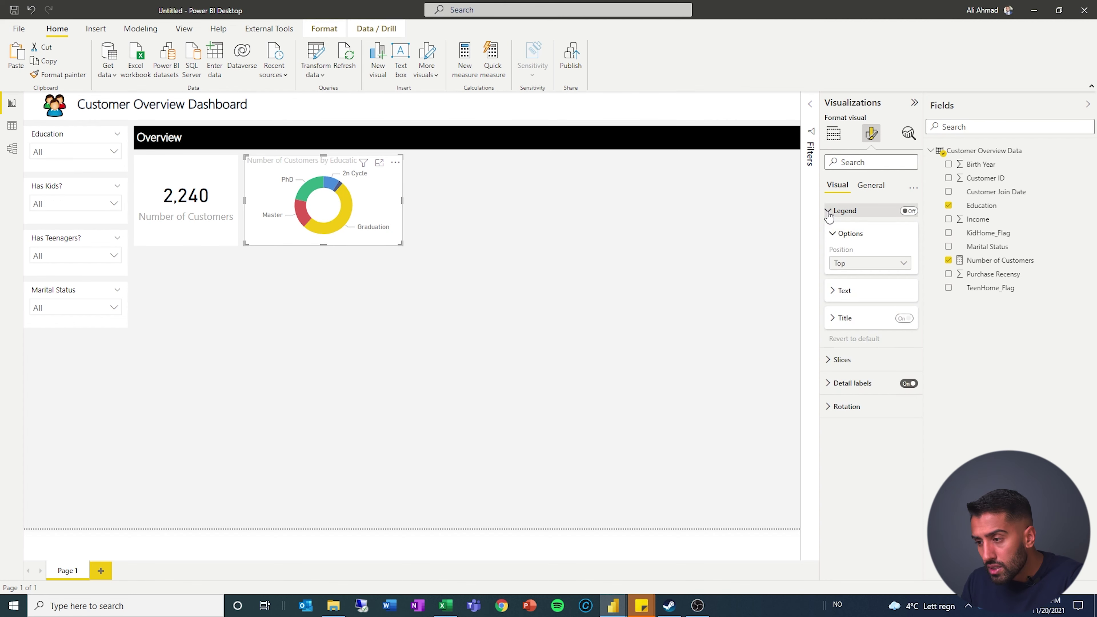
pyautogui.click(829, 211)
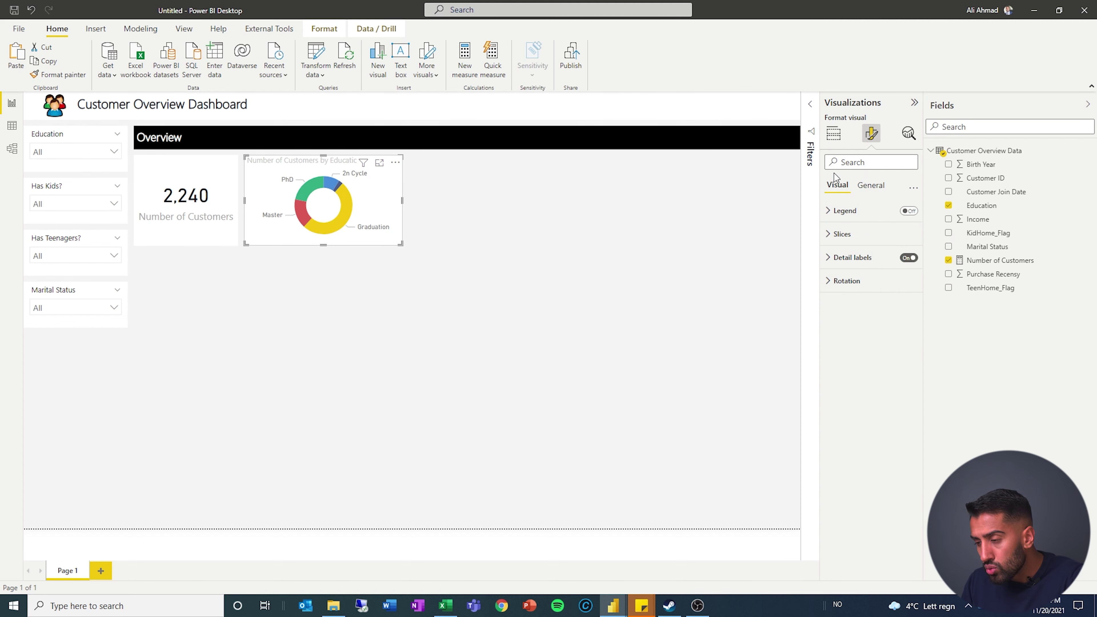
pyautogui.click(836, 212)
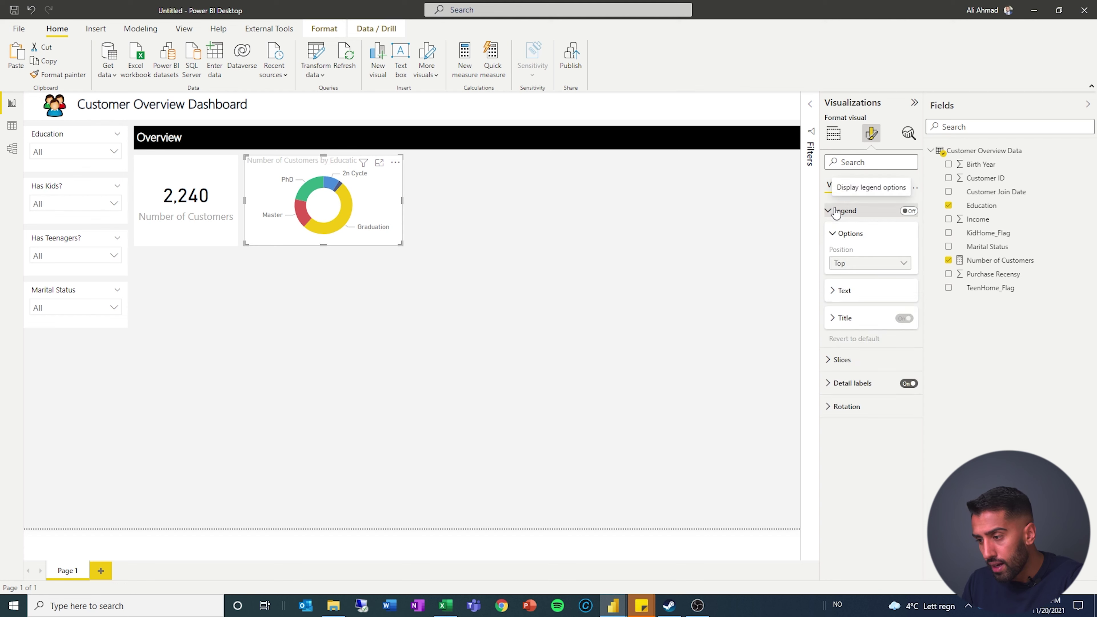
pyautogui.click(836, 318)
pyautogui.click(839, 318)
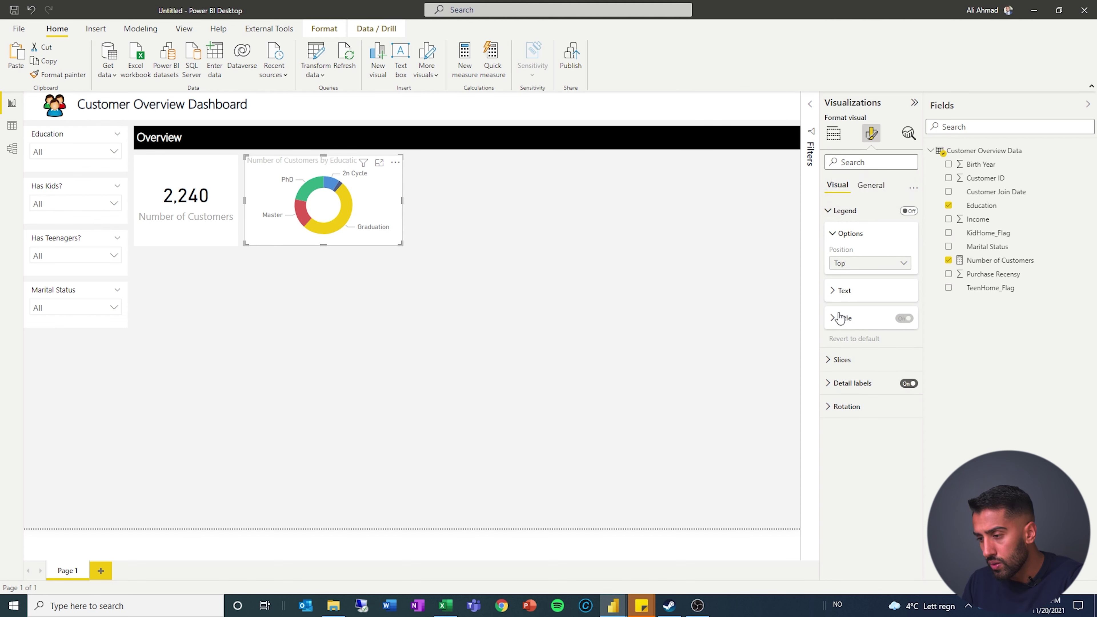
pyautogui.click(846, 211)
# Set the Education donut chart's detail label contents to Category, percent of total, after trying Category, data value
pyautogui.click(846, 260)
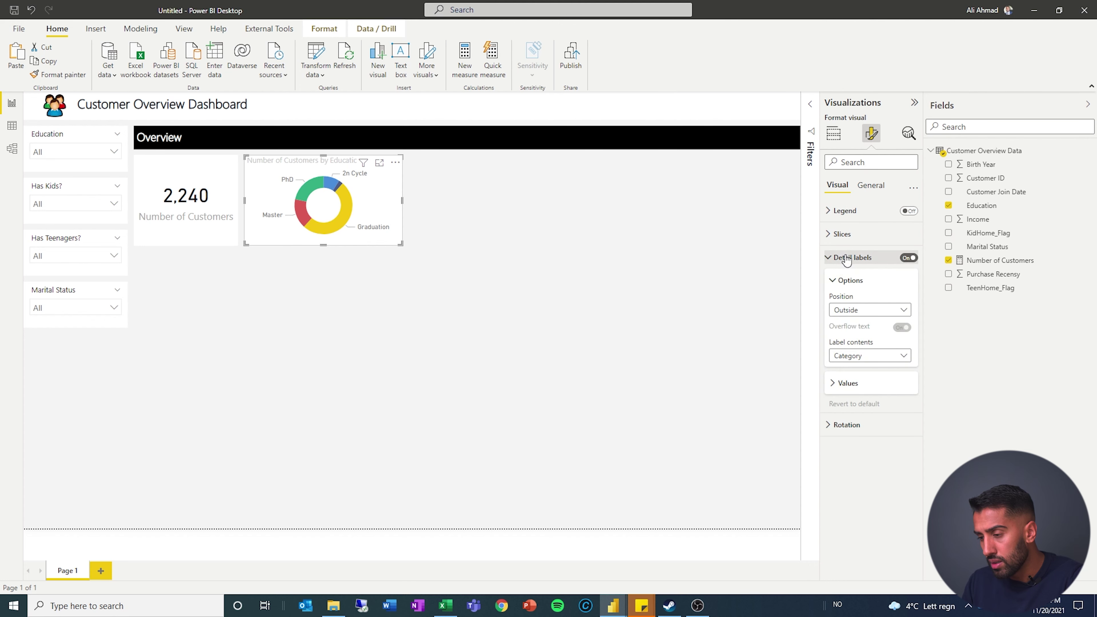
pyautogui.click(855, 259)
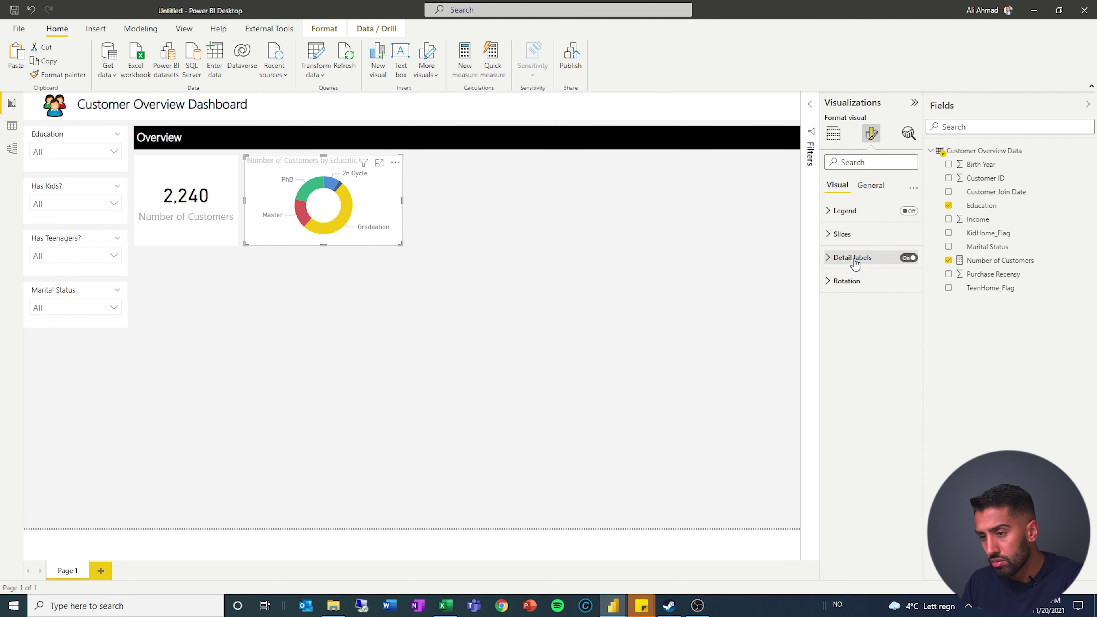
pyautogui.click(854, 258)
pyautogui.click(877, 356)
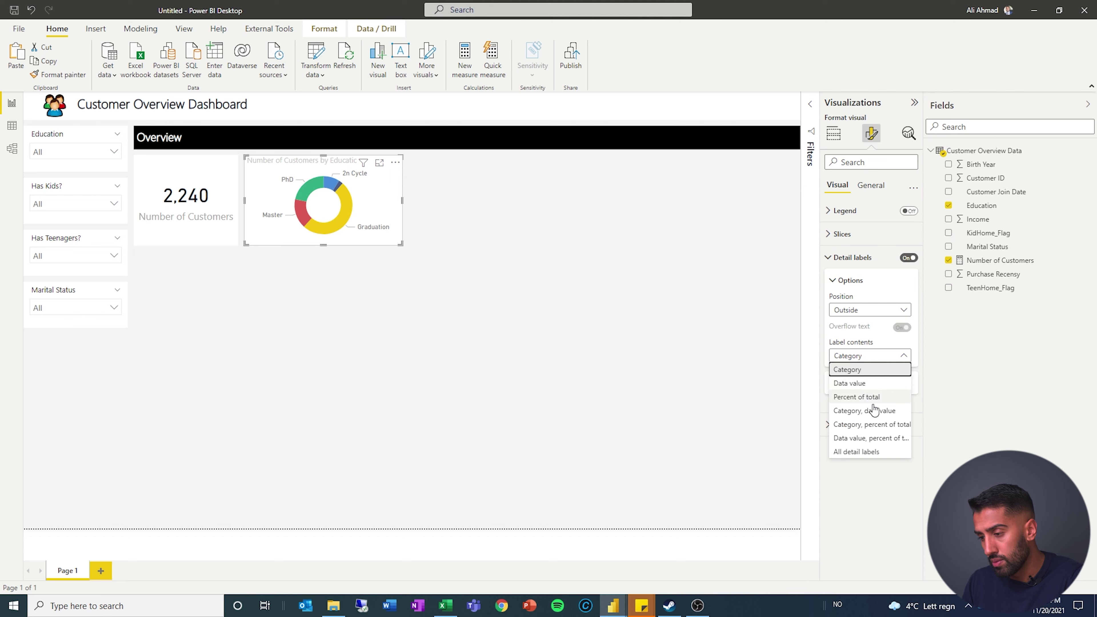
pyautogui.click(887, 414)
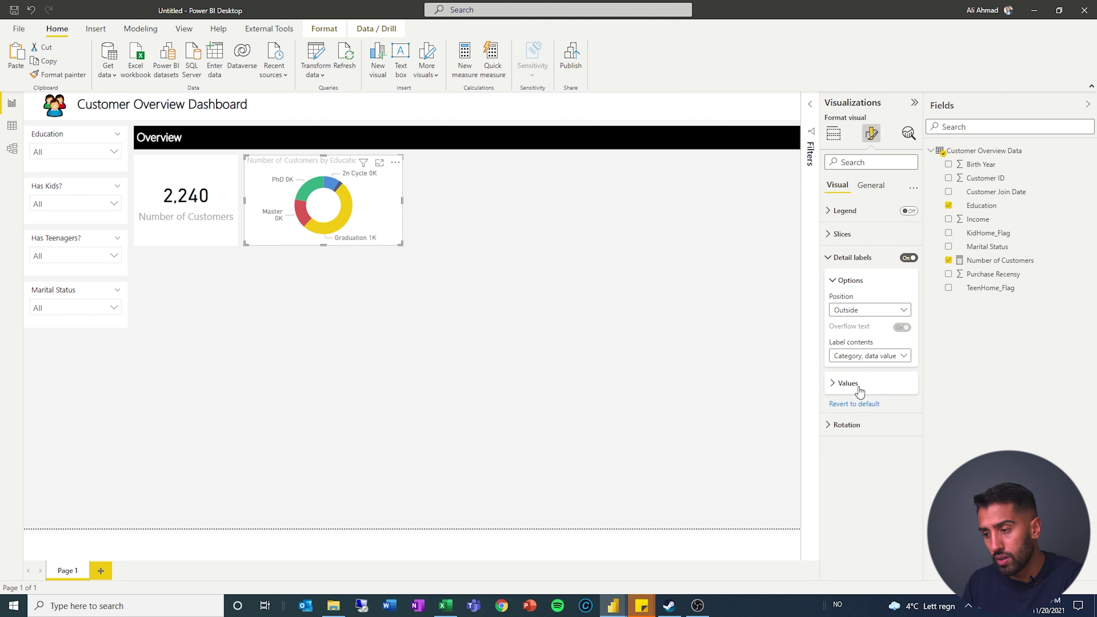
pyautogui.click(862, 356)
pyautogui.click(867, 426)
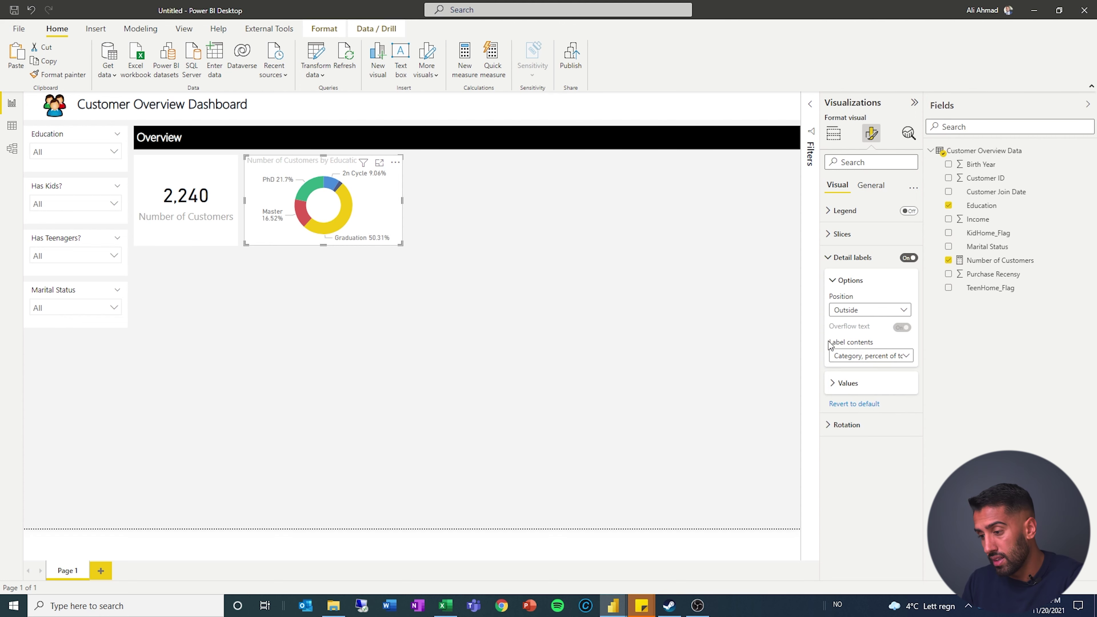
pyautogui.click(833, 258)
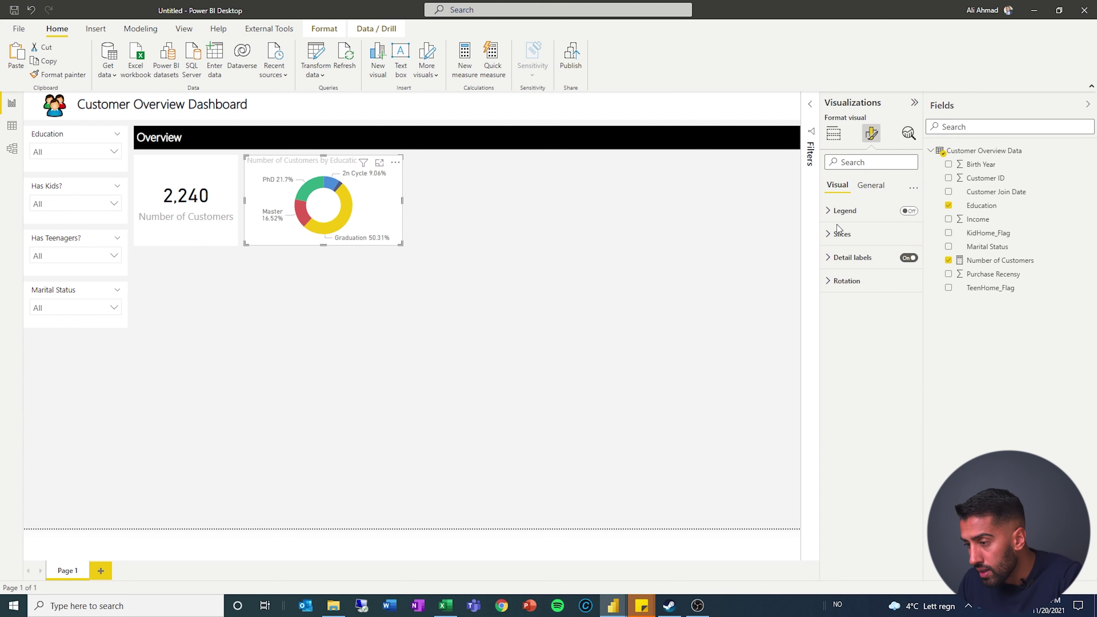
# Change the Education donut chart's title text colour to black and deselect the chart
pyautogui.click(870, 186)
pyautogui.click(853, 238)
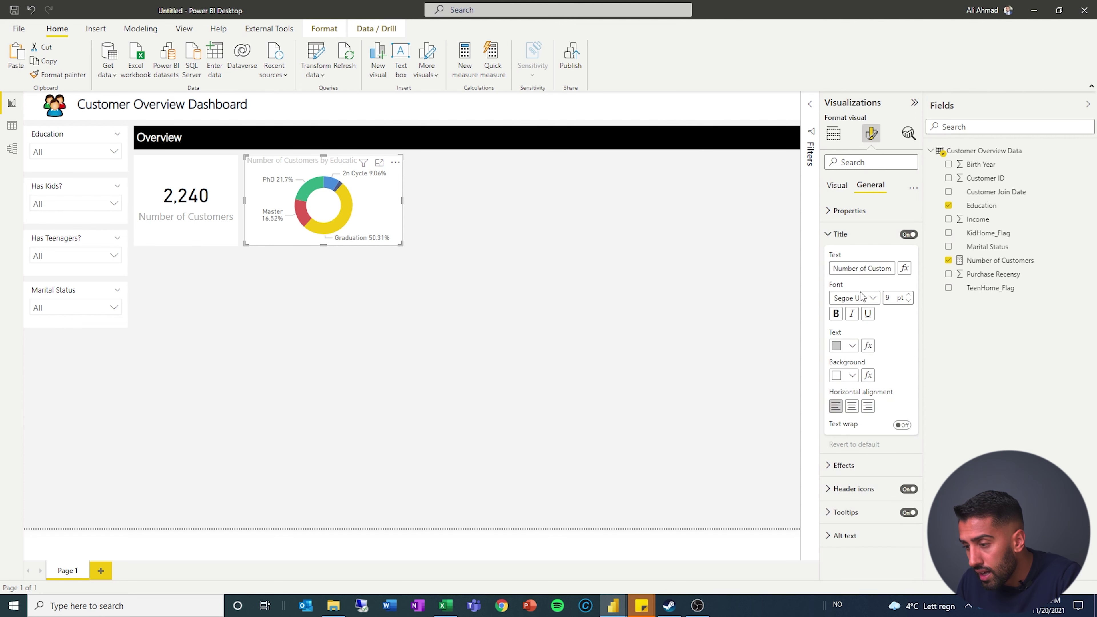
pyautogui.click(848, 350)
pyautogui.click(860, 386)
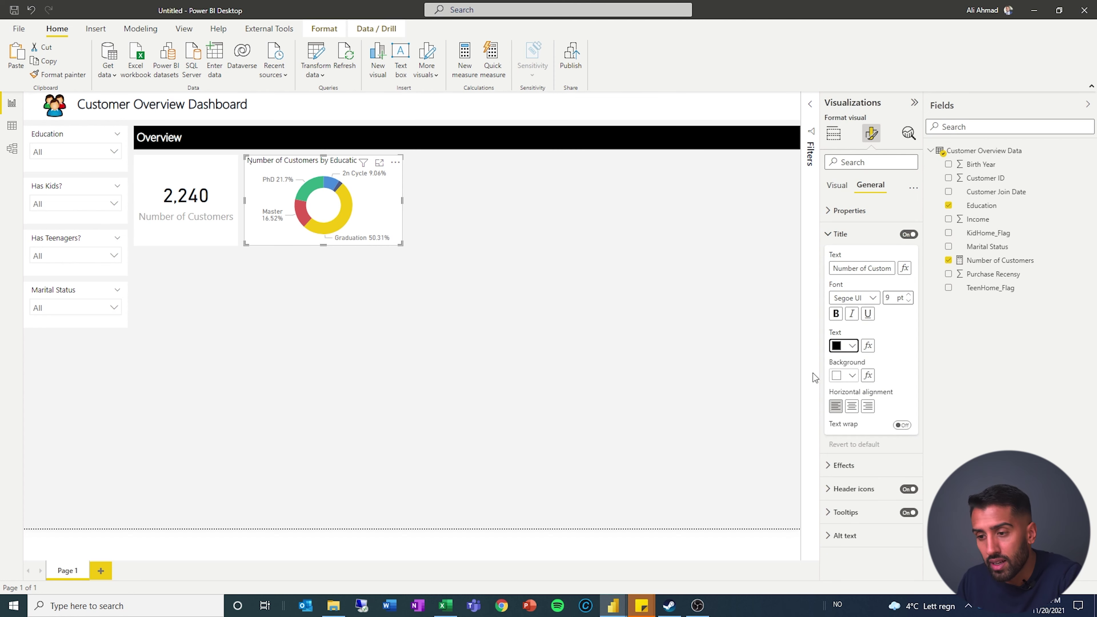
pyautogui.click(409, 197)
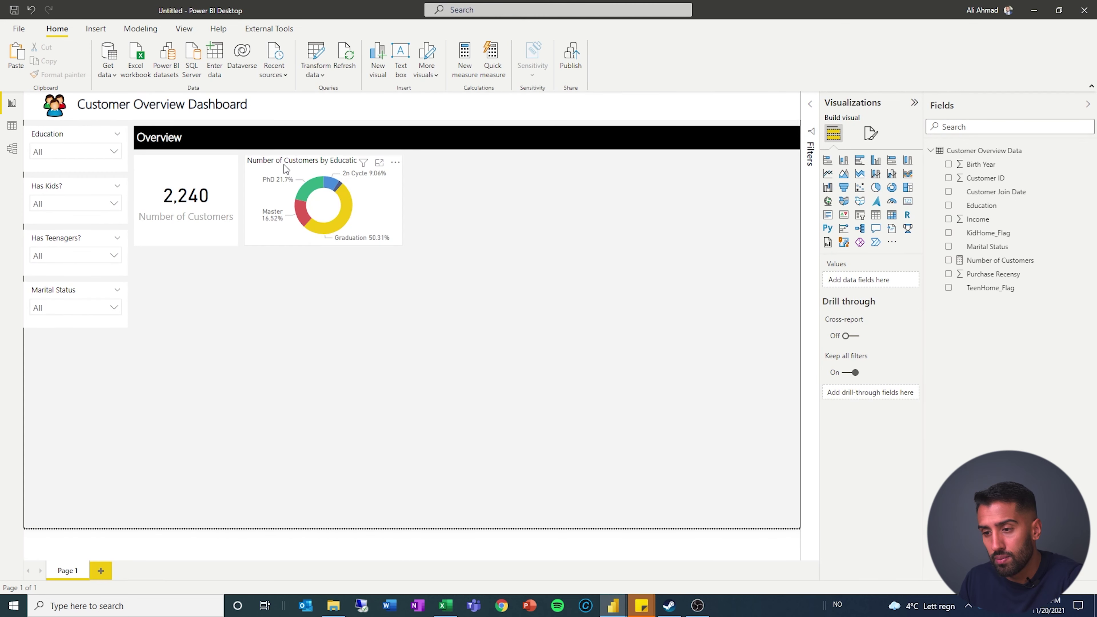
# Place a copy of the Education donut chart to its right and use KidHome_Flag as the copy's Details
pyautogui.click(286, 169)
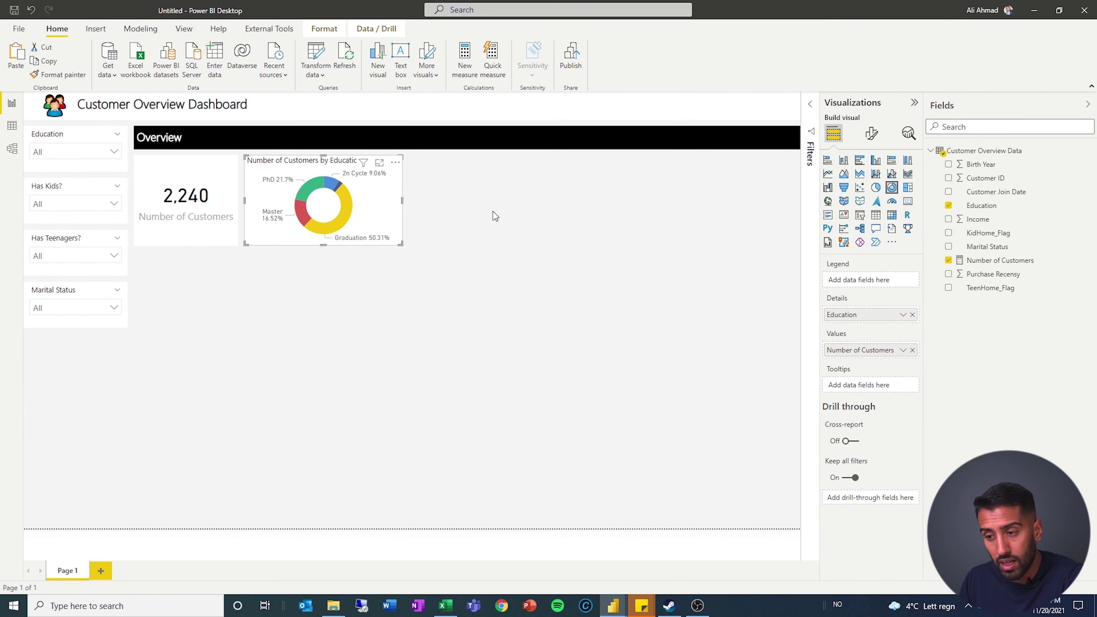
pyautogui.hotkey('ctrl', 'v')
pyautogui.moveTo(285, 162); pyautogui.dragTo(449, 162)
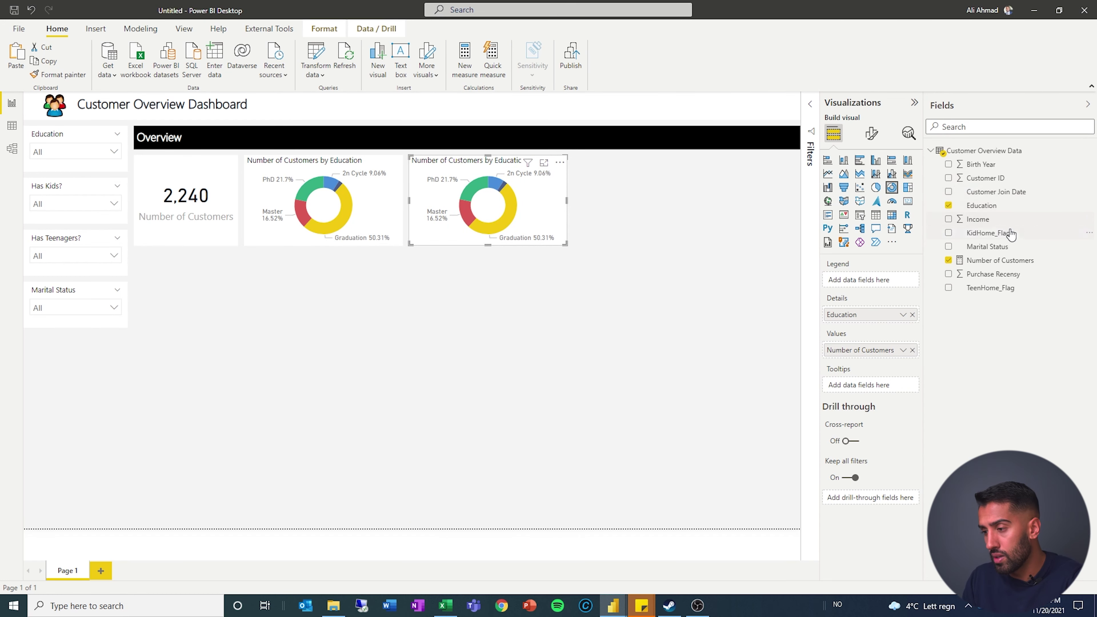
pyautogui.moveTo(1006, 233); pyautogui.dragTo(885, 315)
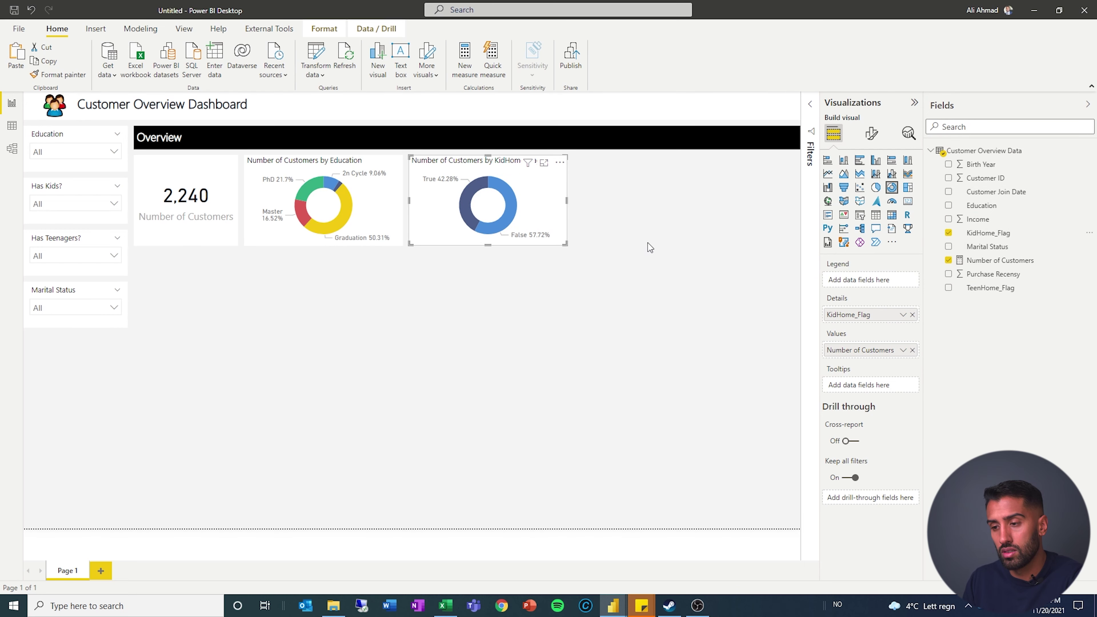
# Place a copy of the KidHome_Flag donut chart to its right and use TeenHome_Flag as the copy's Details
pyautogui.hotkey('ctrl', 'c')
pyautogui.hotkey('ctrl', 'v')
pyautogui.moveTo(455, 164); pyautogui.dragTo(590, 163)
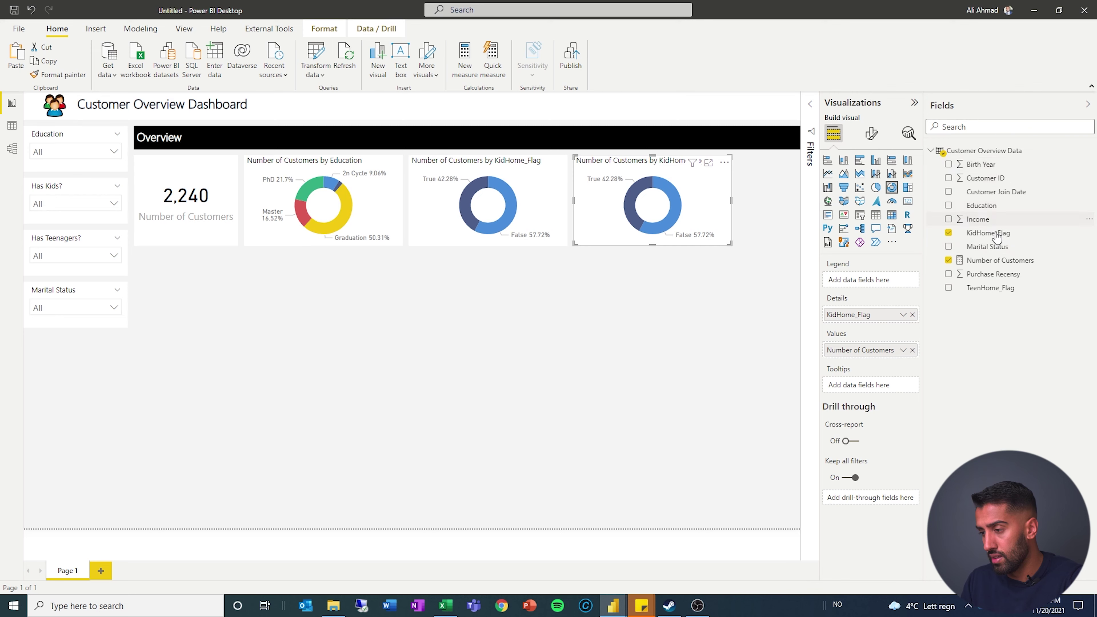
pyautogui.moveTo(995, 288); pyautogui.dragTo(900, 320)
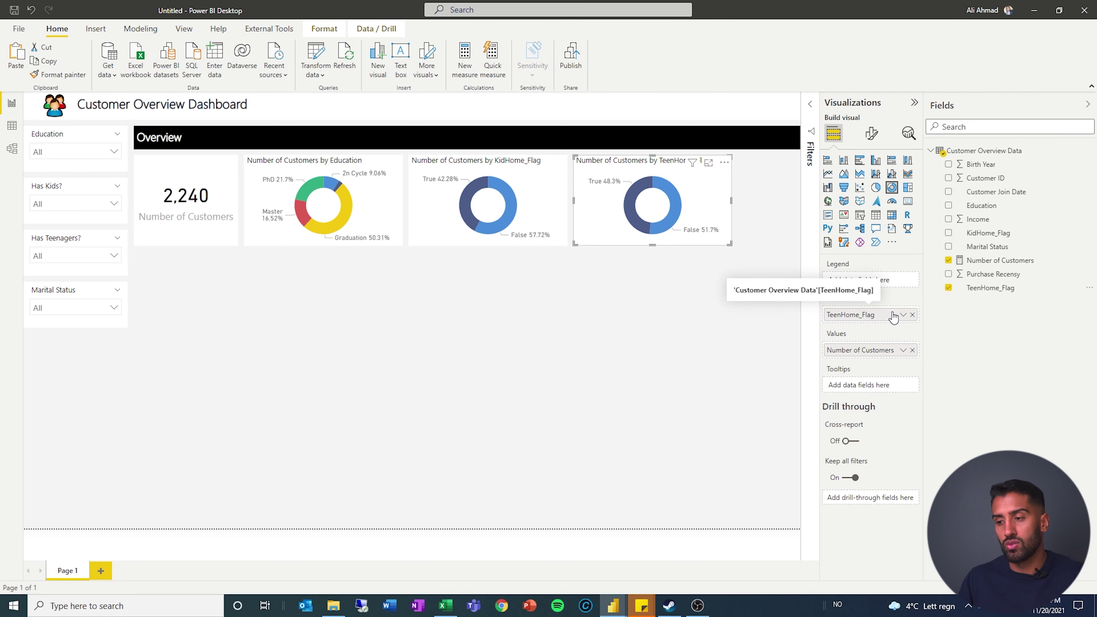
# Shift the three donut charts right to the end of the Overview banner and widen the Education chart toward the customer card
pyautogui.moveTo(636, 166); pyautogui.dragTo(708, 166)
pyautogui.moveTo(459, 165); pyautogui.dragTo(528, 167)
pyautogui.moveTo(352, 186); pyautogui.dragTo(416, 183)
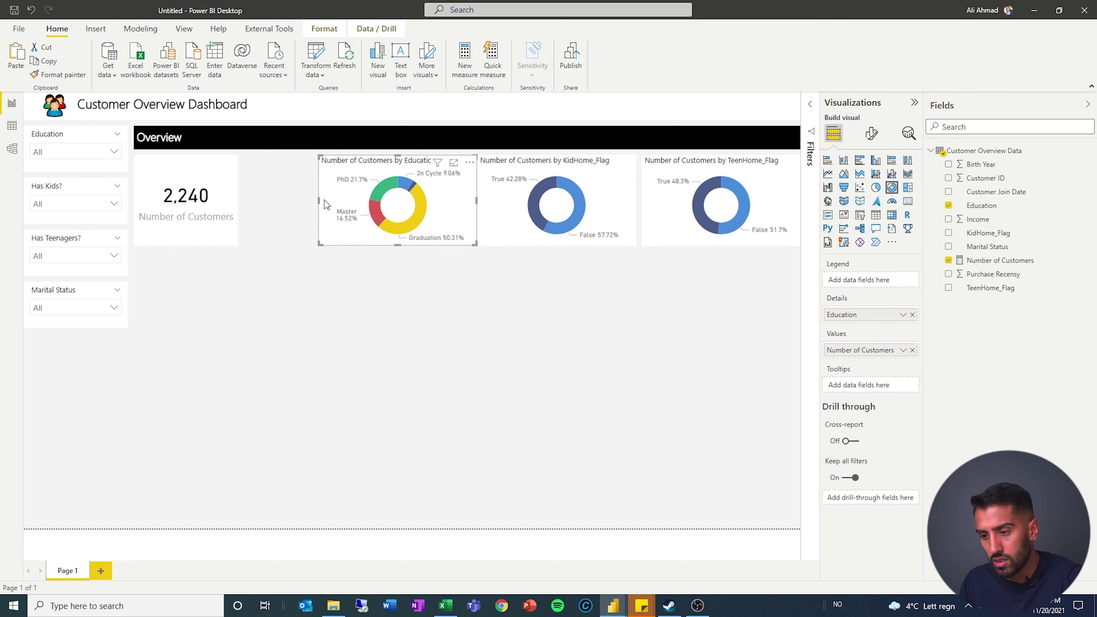
pyautogui.moveTo(321, 200); pyautogui.dragTo(205, 191)
# Widen the Number of Customers card from the banner's left edge and fit the Education donut chart between it and the KidHome_Flag chart
pyautogui.click(201, 193)
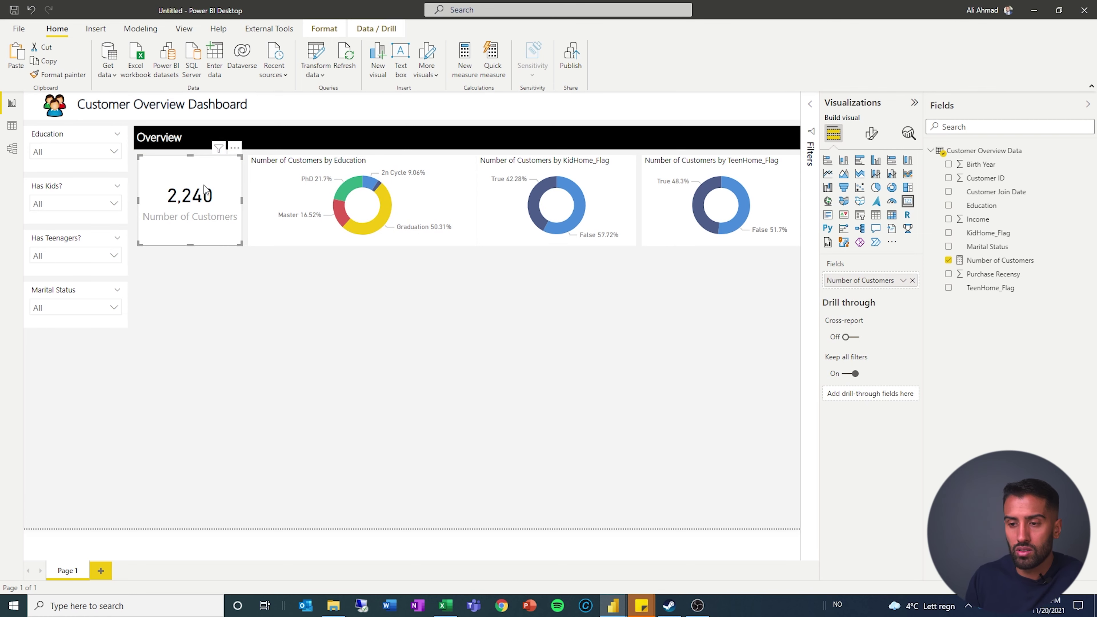
pyautogui.moveTo(138, 201); pyautogui.dragTo(135, 201)
pyautogui.click(308, 199)
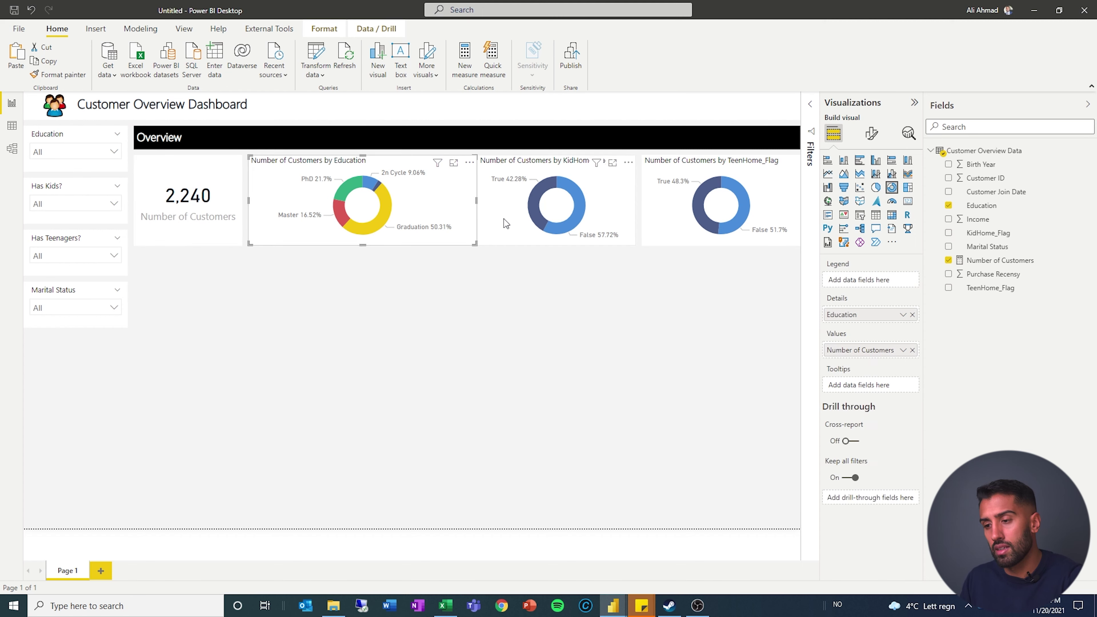
pyautogui.moveTo(428, 195); pyautogui.dragTo(423, 196)
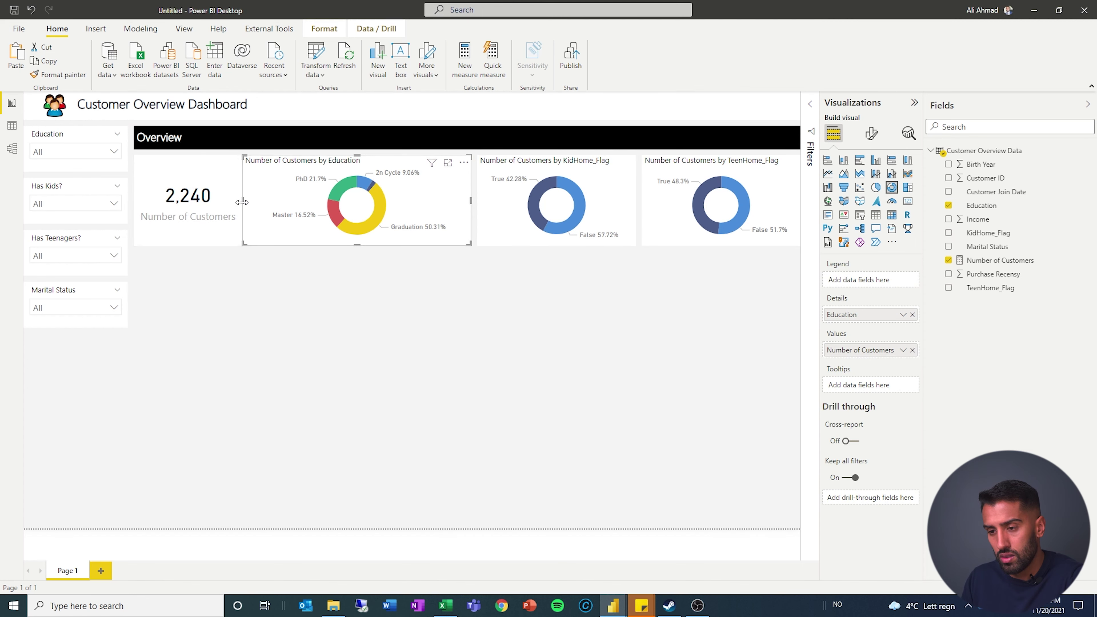
pyautogui.moveTo(242, 202); pyautogui.dragTo(255, 201)
pyautogui.moveTo(187, 199); pyautogui.dragTo(135, 199)
pyautogui.click(344, 189)
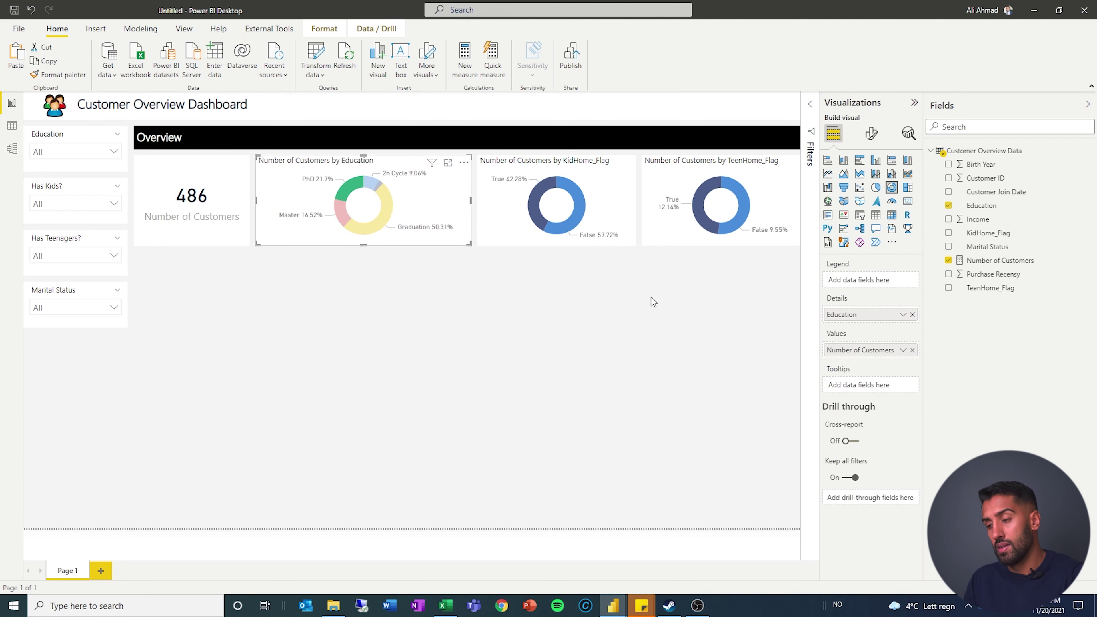
pyautogui.click(381, 226)
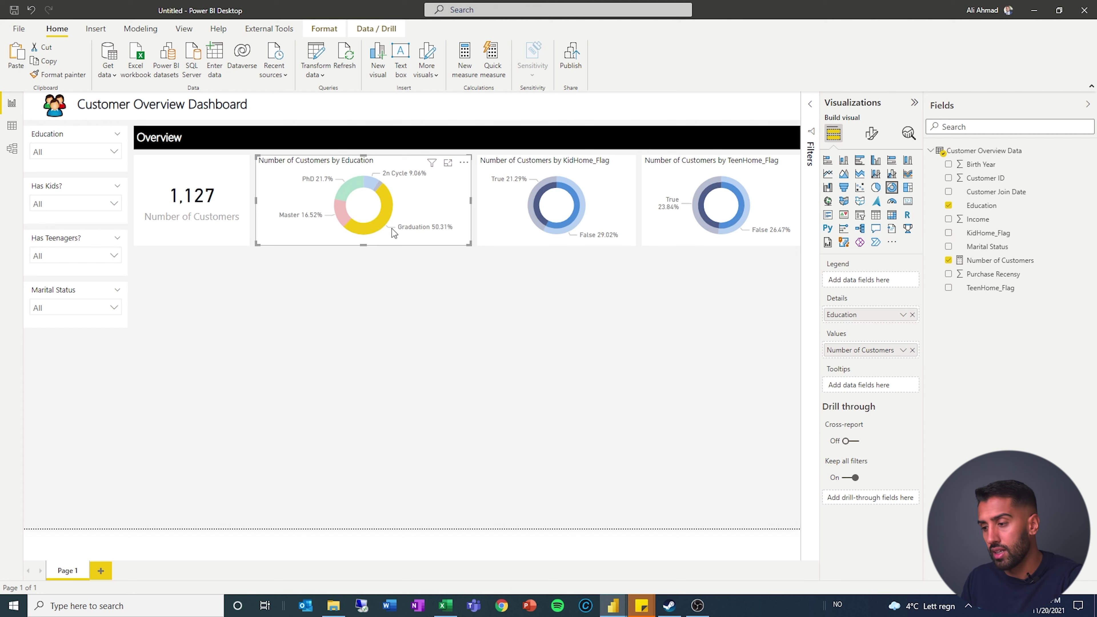
pyautogui.click(391, 228)
# Set the Education donut chart's label contents to All detail labels and the values' display units to None
pyautogui.click(873, 137)
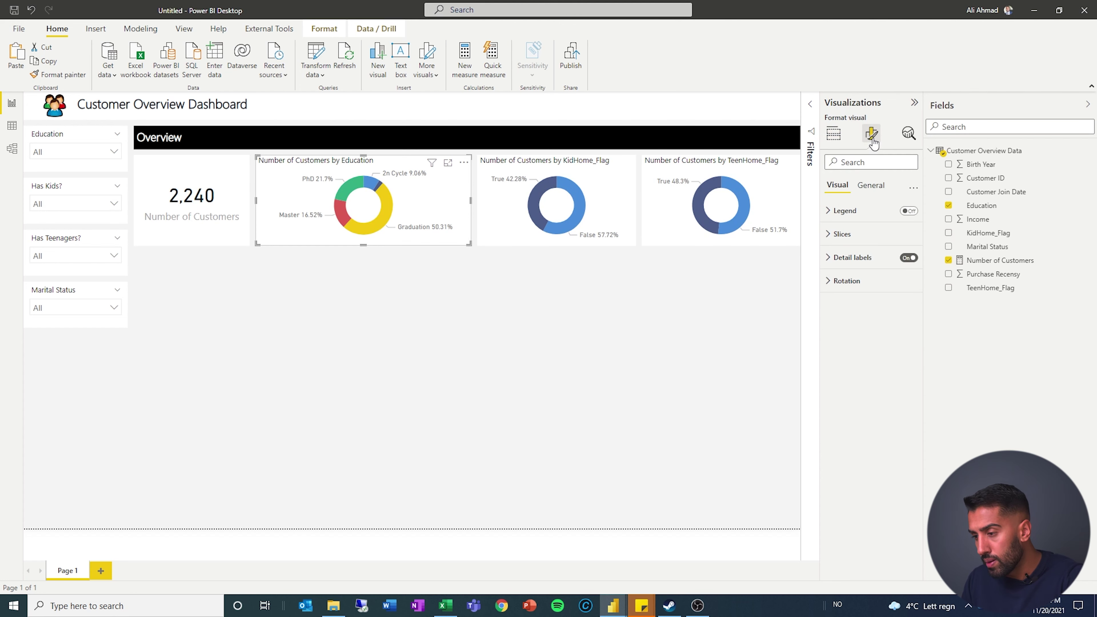
pyautogui.click(847, 257)
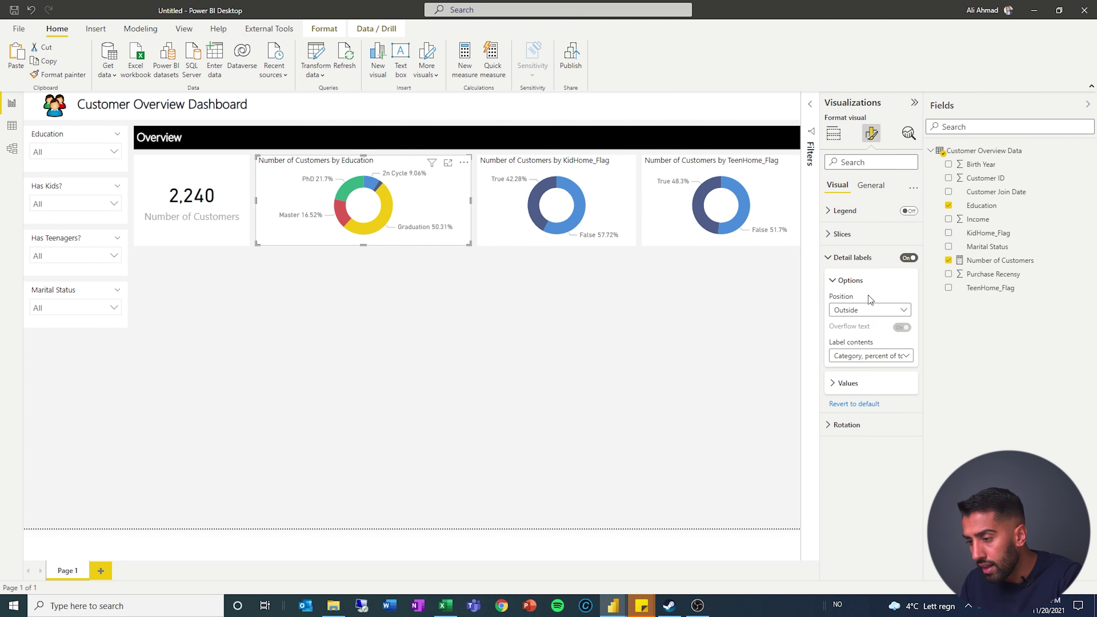
pyautogui.click(869, 359)
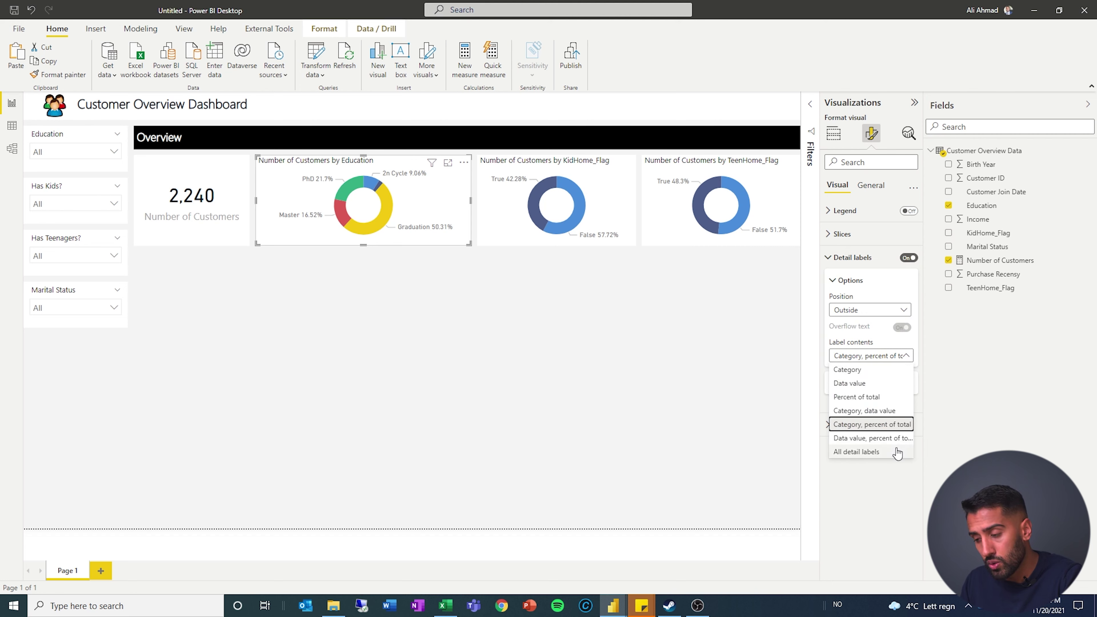
pyautogui.press('Escape')
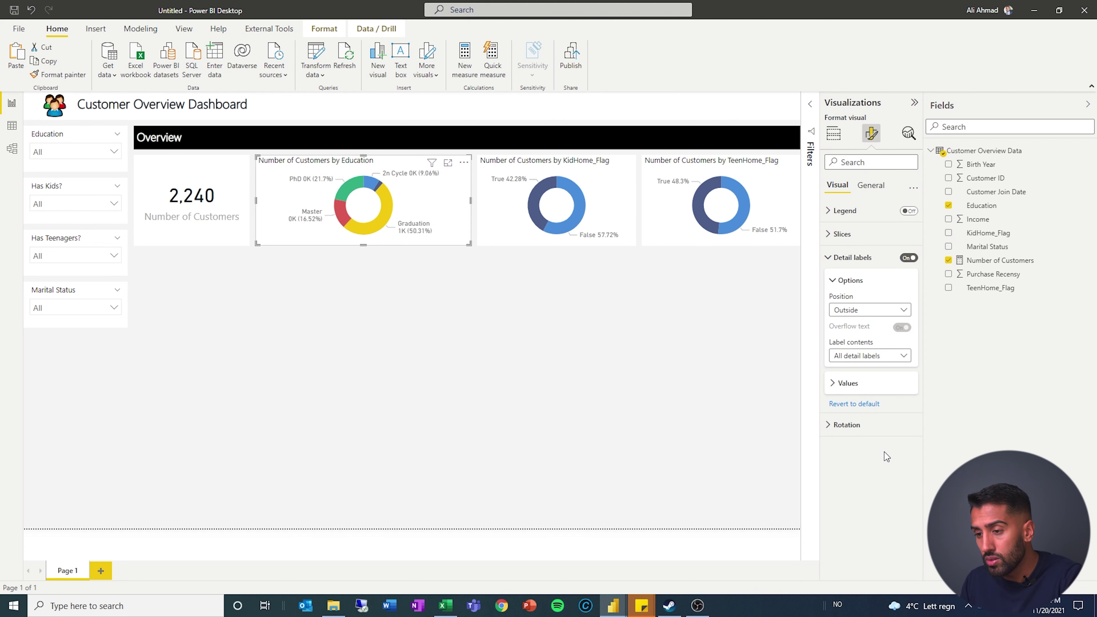
pyautogui.click(870, 385)
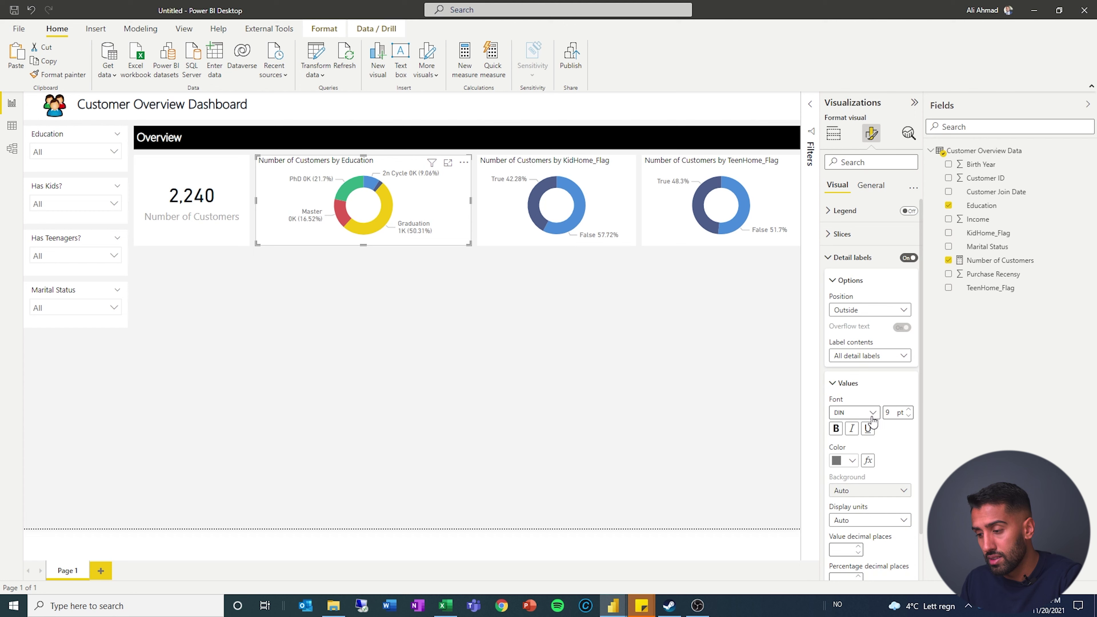
pyautogui.click(863, 528)
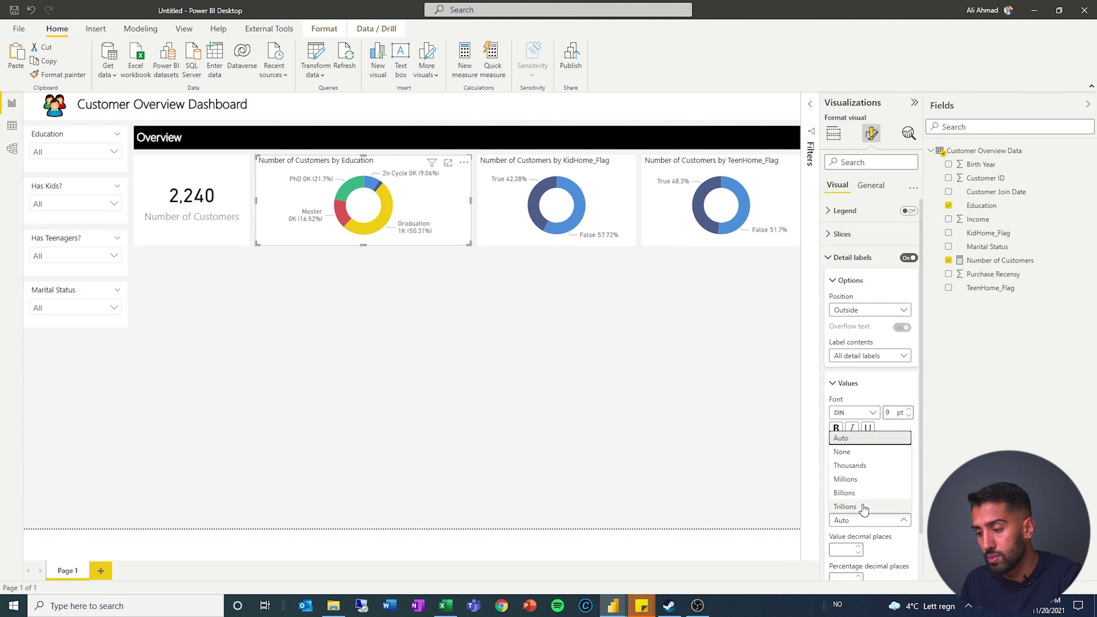
pyautogui.click(857, 456)
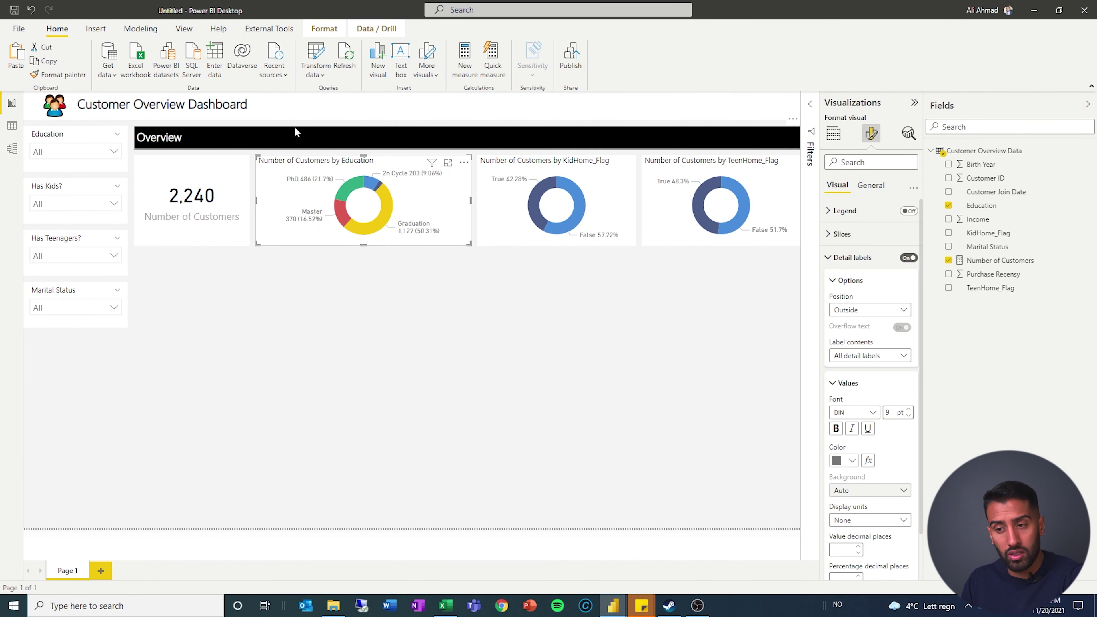
# Duplicate the Overview heading bar and place the copy directly below the row of the card and donut charts
pyautogui.click(296, 132)
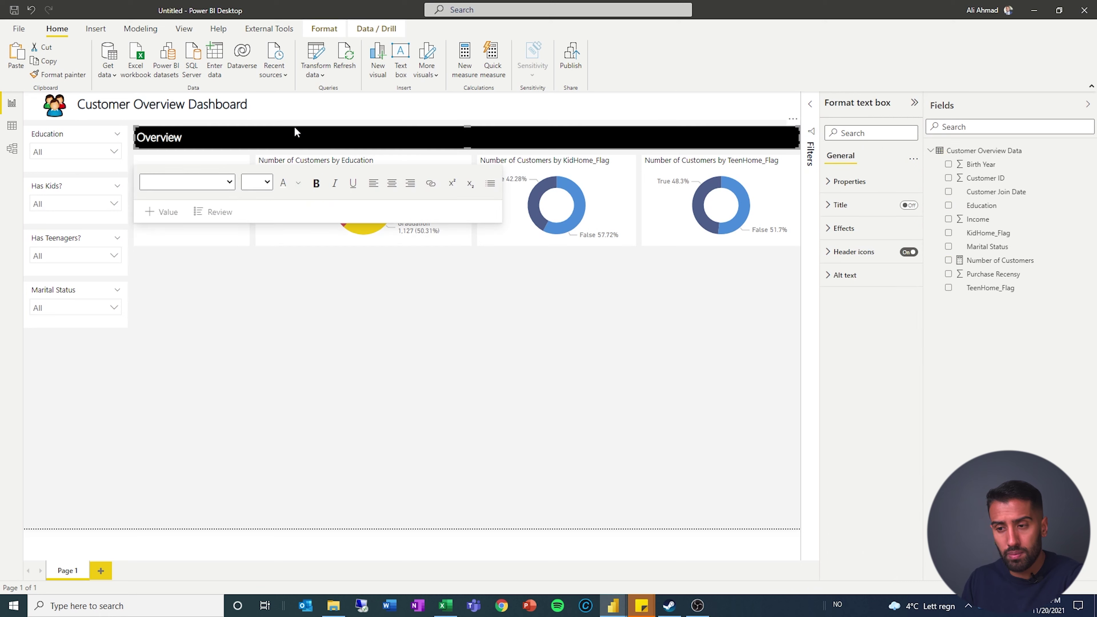
pyautogui.click(334, 395)
pyautogui.click(205, 131)
pyautogui.click(204, 130)
pyautogui.hotkey('ctrl', 'c')
pyautogui.hotkey('ctrl', 'v')
pyautogui.moveTo(204, 127); pyautogui.dragTo(209, 252)
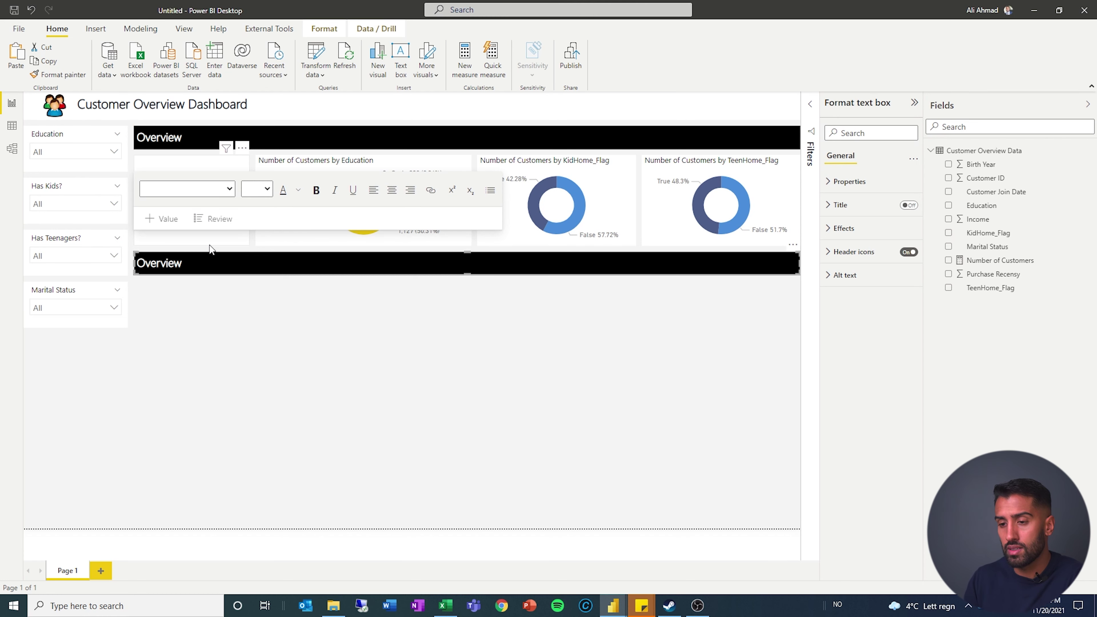
# Replace the lower heading bar's text with Details and set its font color to white
pyautogui.click(192, 260)
pyautogui.hotkey('ctrl', 'a')
pyautogui.write('dETAI')
pyautogui.press('BackSpace')
pyautogui.press('BackSpace')
pyautogui.press('BackSpace')
pyautogui.press('BackSpace')
pyautogui.press('BackSpace')
pyautogui.write('Detailsa')
pyautogui.hotkey('ctrl', 'a')
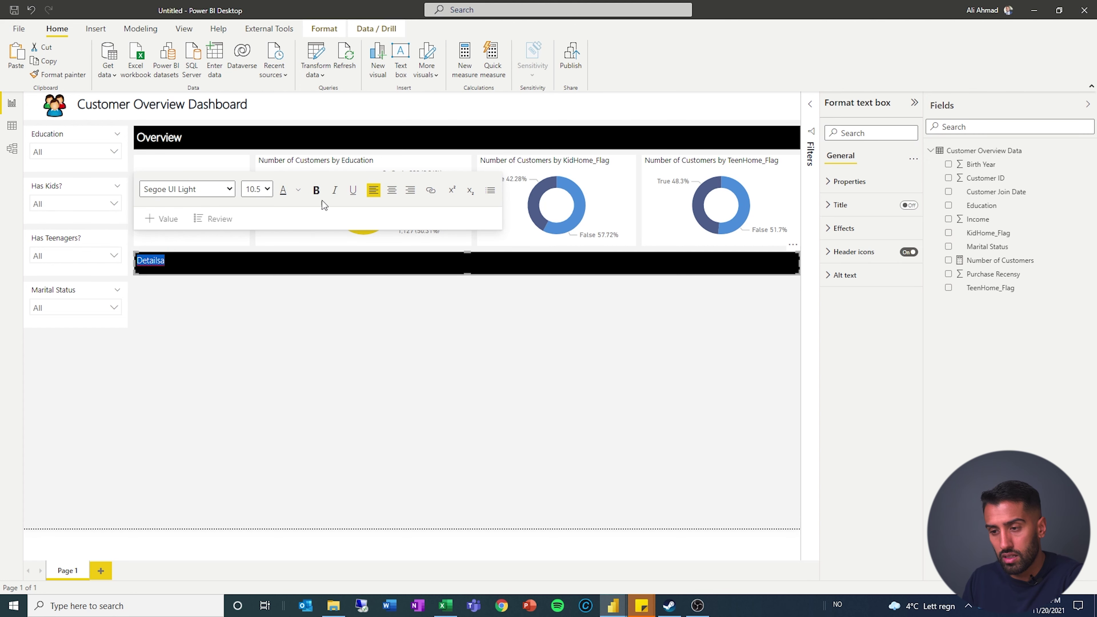
pyautogui.click(298, 190)
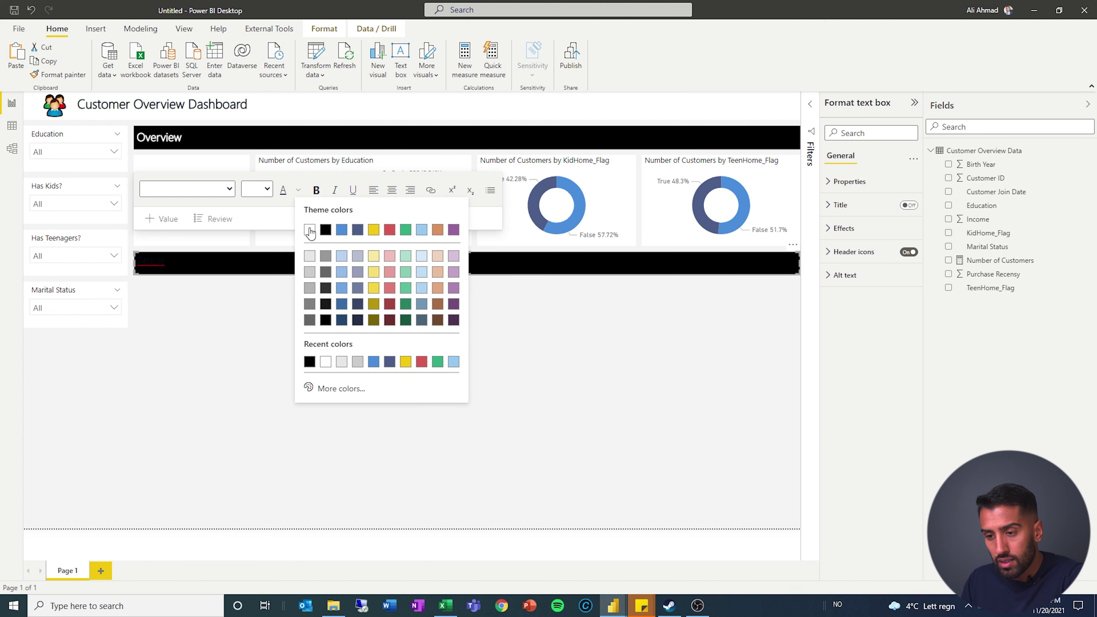
pyautogui.click(309, 232)
pyautogui.click(198, 259)
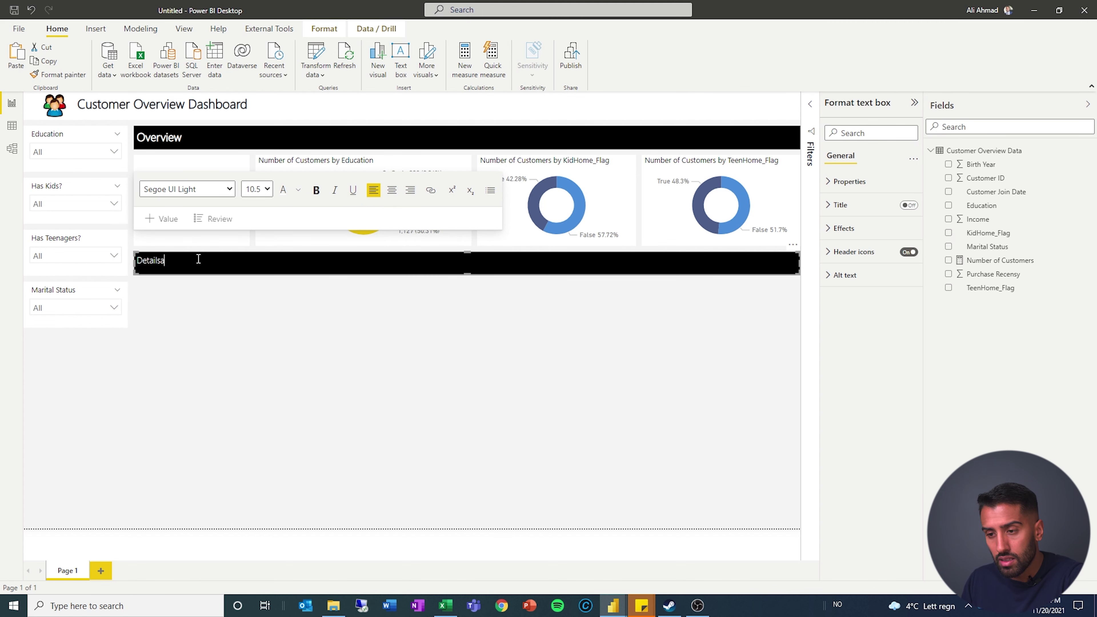
# Set the Overview heading's font size to 16
pyautogui.click(204, 136)
pyautogui.click(256, 183)
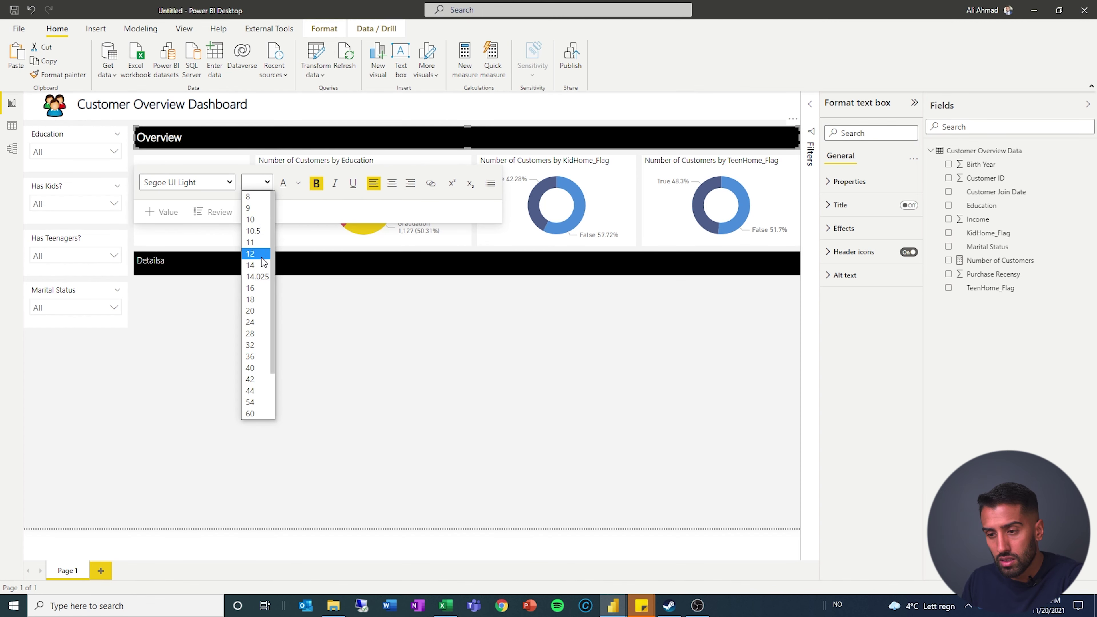
pyautogui.click(255, 287)
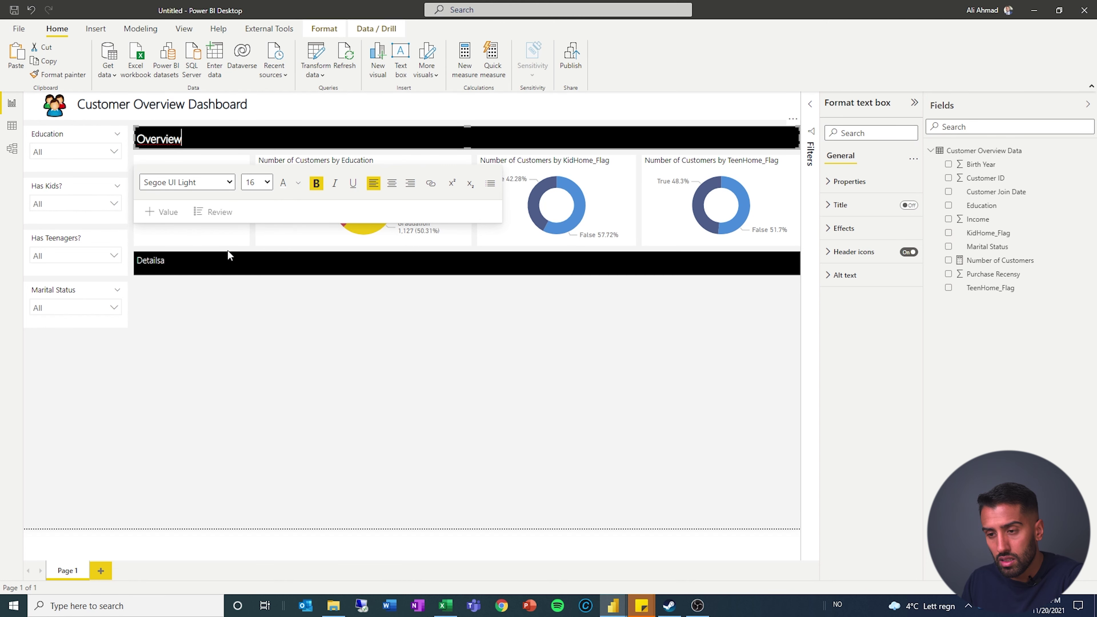
pyautogui.hotkey('ctrl', 'a')
pyautogui.click(264, 182)
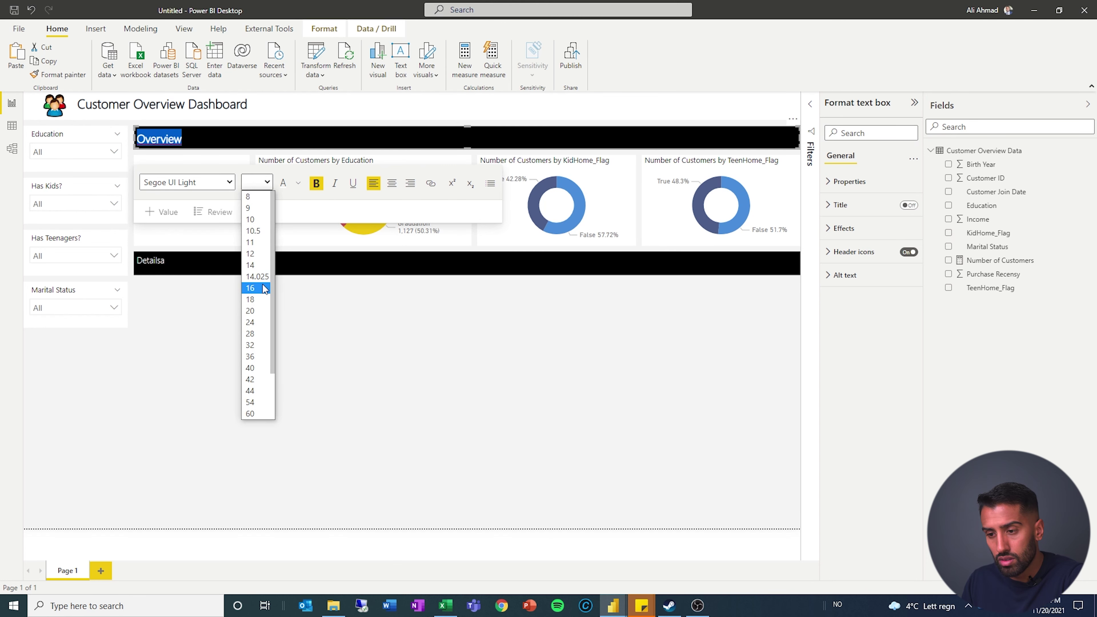
# Correct the lower heading to read Details, set its font size to 14 and make it bold
pyautogui.click(215, 259)
pyautogui.hotkey('ctrl', 'a')
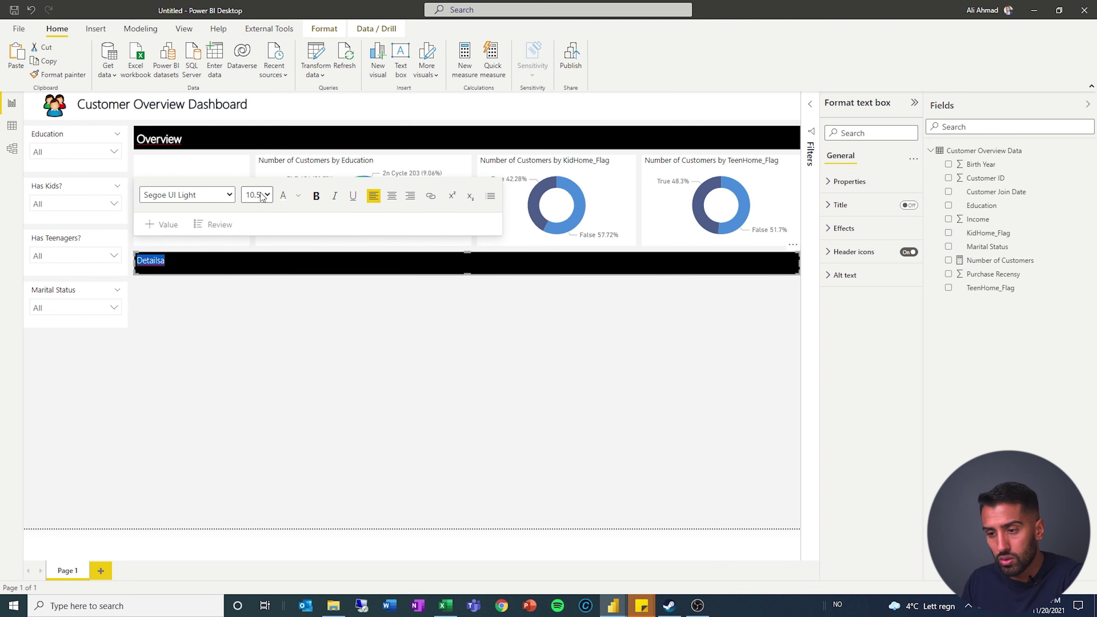
pyautogui.click(257, 195)
pyautogui.click(255, 277)
pyautogui.write('Details')
pyautogui.hotkey('ctrl', 'a')
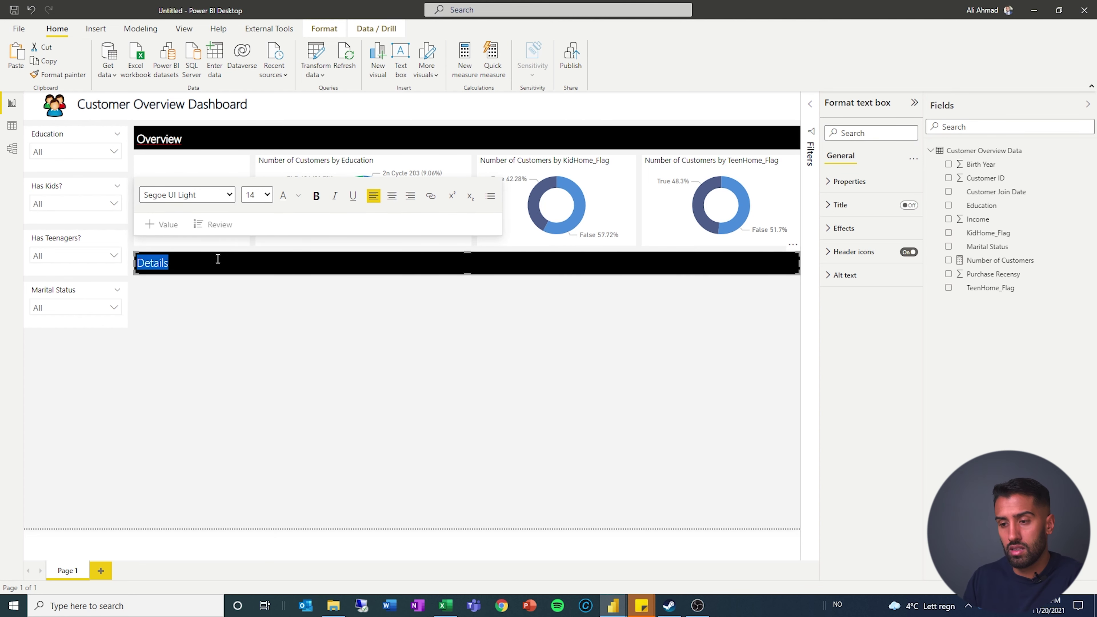
pyautogui.click(316, 196)
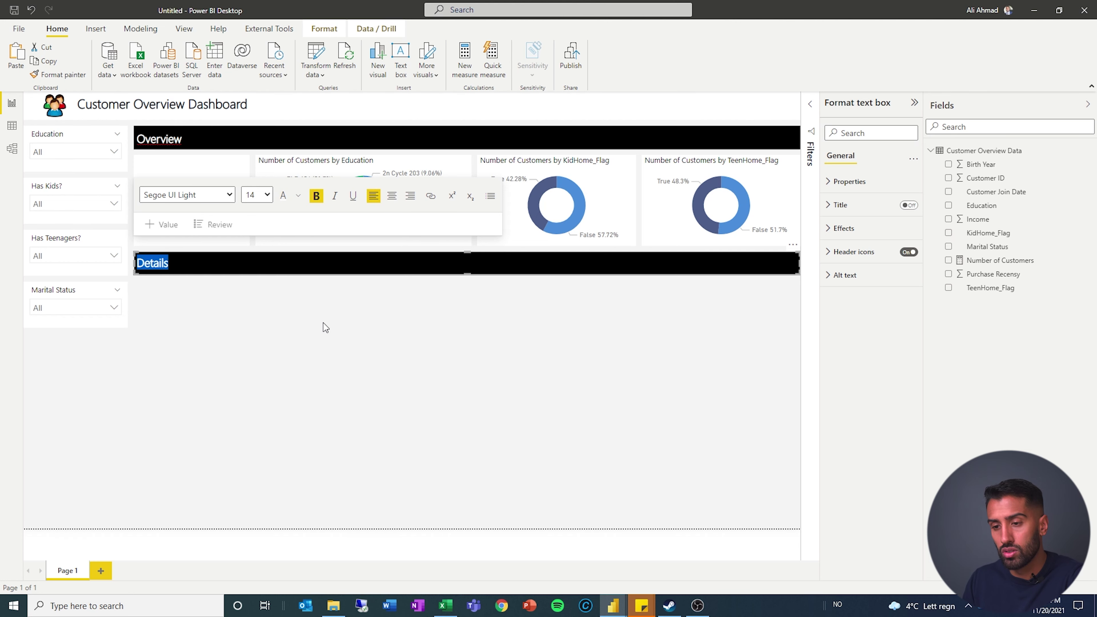
pyautogui.click(324, 340)
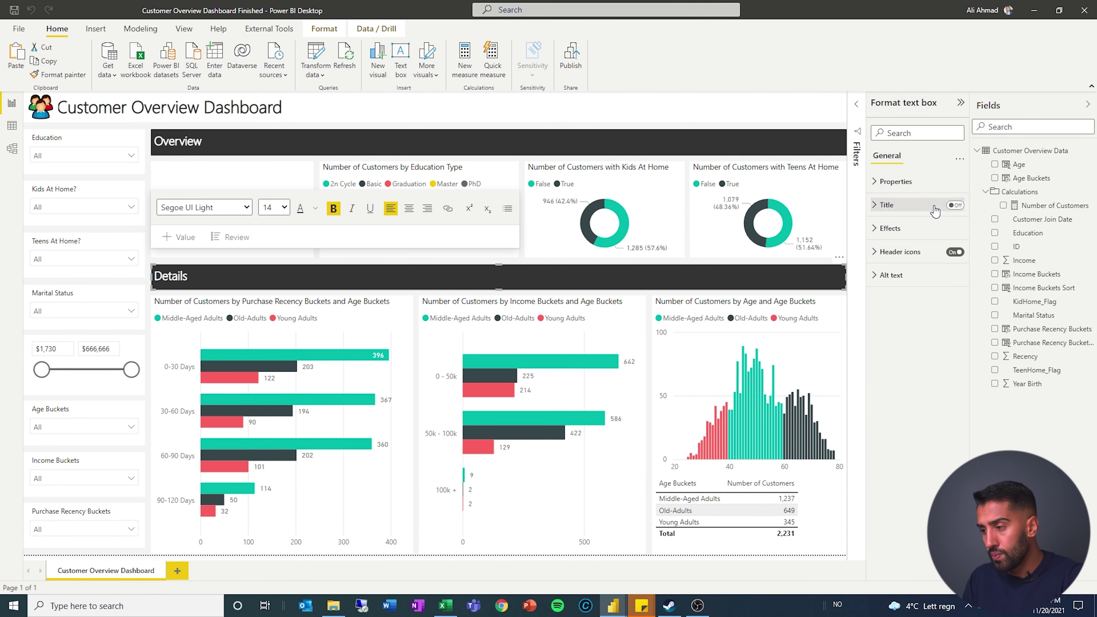
# Check the Age column's formula in the finished dashboard file and start a calculated column named Customer Age in the untitled report's Customer Overview Data table
pyautogui.click(1028, 168)
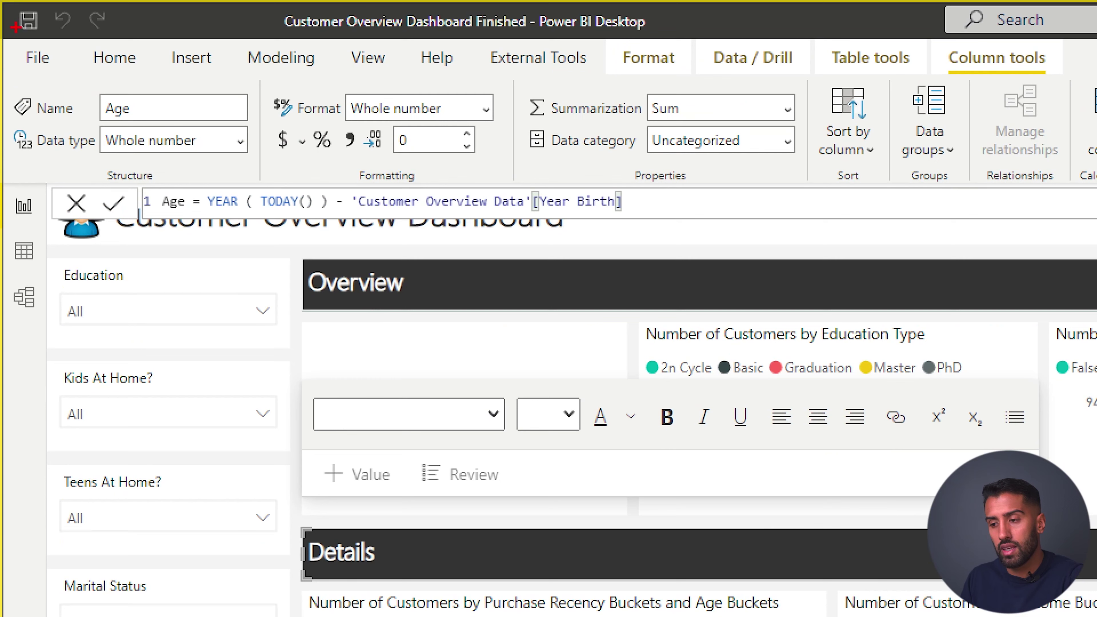
pyautogui.moveTo(214, 213); pyautogui.dragTo(319, 213)
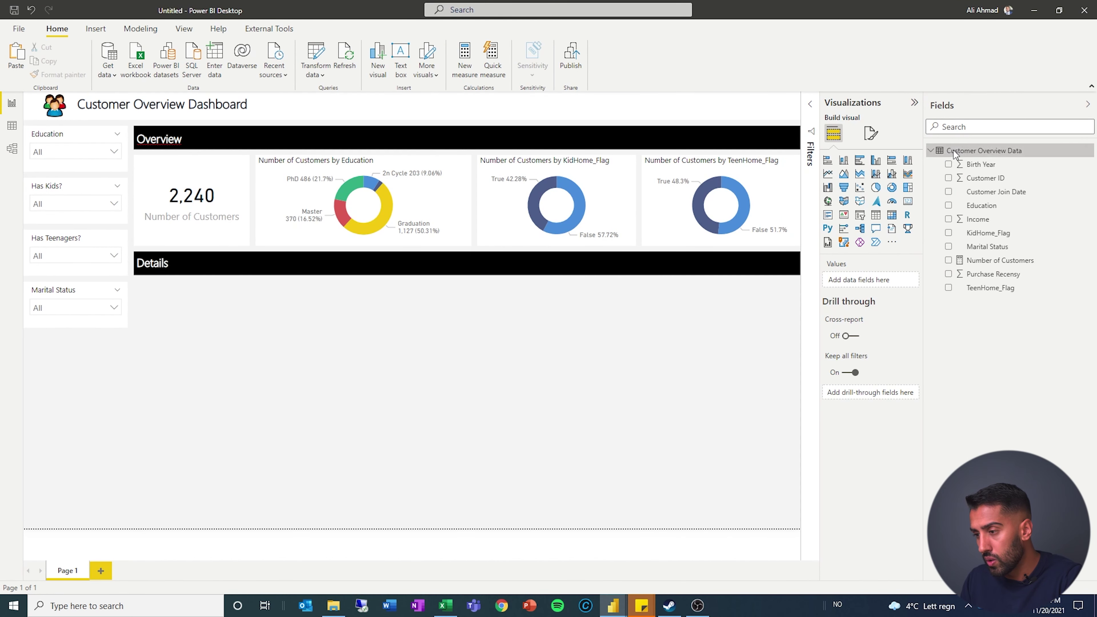
pyautogui.rightClick(953, 151)
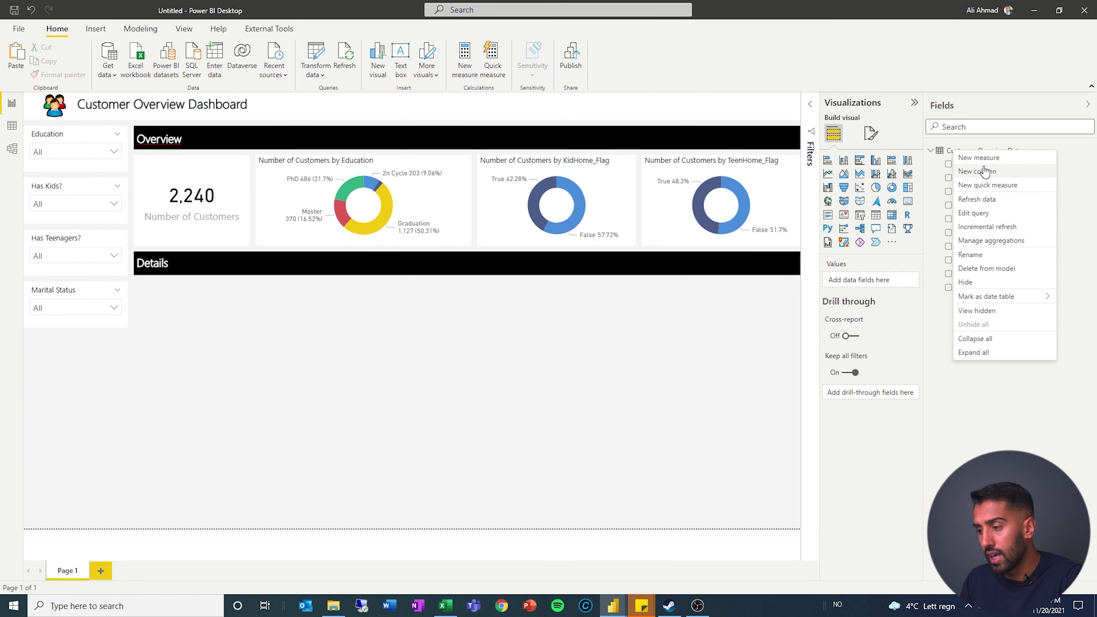
pyautogui.click(985, 172)
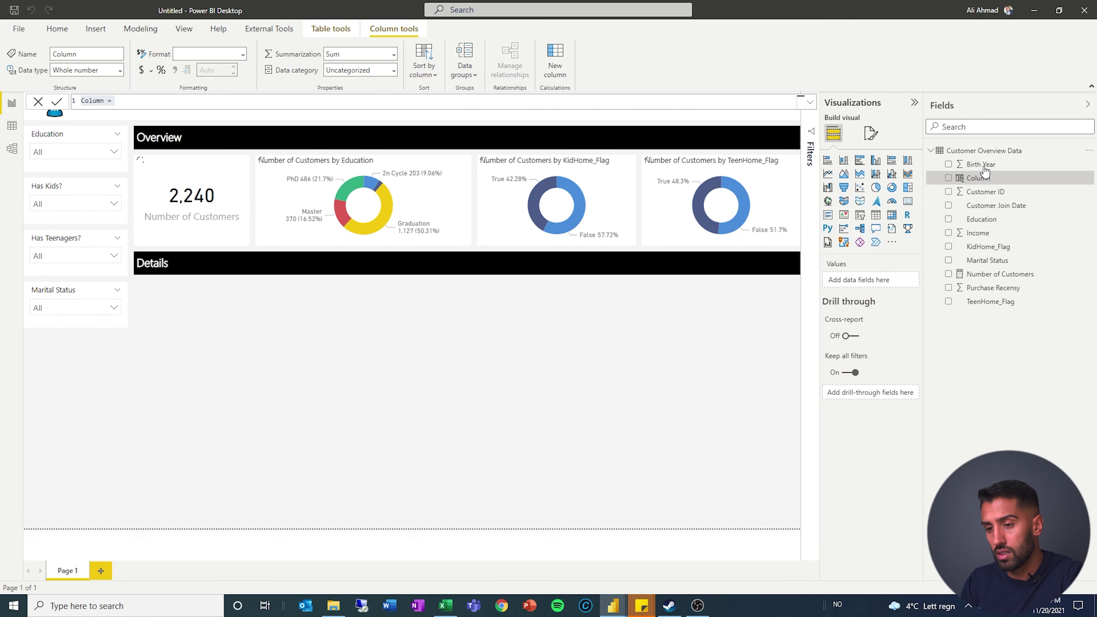
pyautogui.write('Customer Age =')
pyautogui.hotkey('shift', 'Return')
pyautogui.hotkey('shift', 'Return')
# Define the Customer Age column as YEAR ( TODAY() ) - 'Customer Overview Data'[Birth Year] and commit the formula
pyautogui.write('YEAR ')
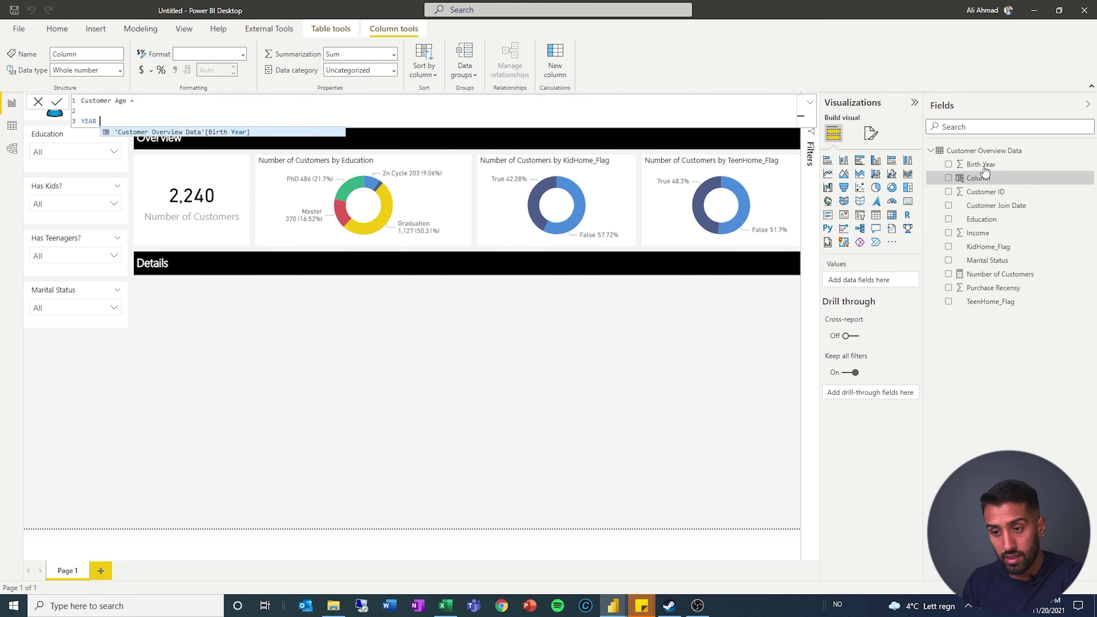
pyautogui.write('( TODAY() )')
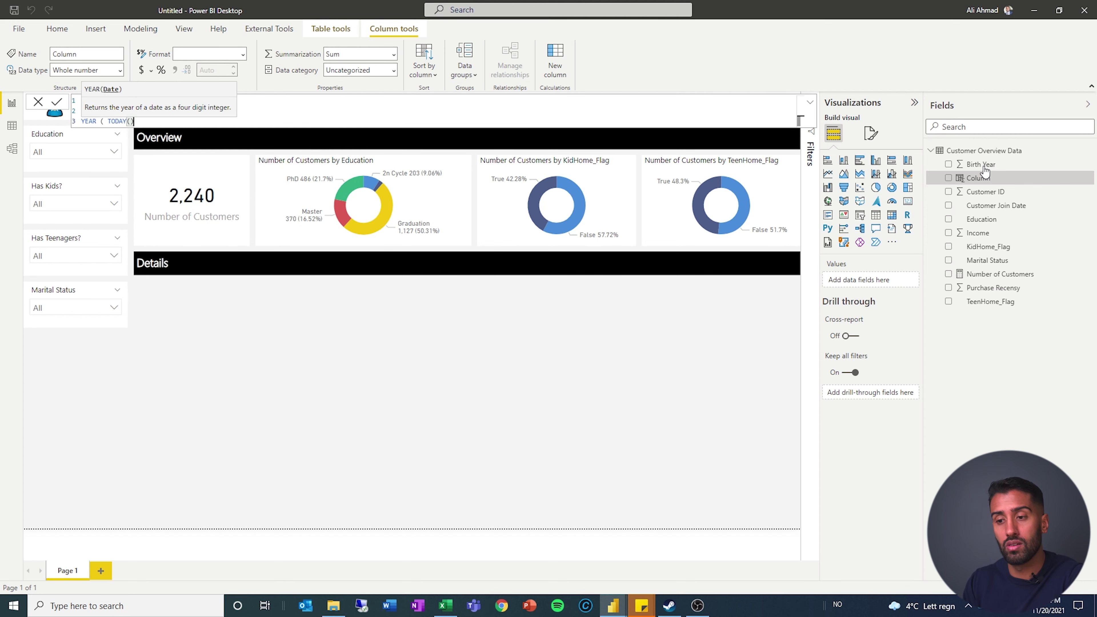
pyautogui.press('BackSpace')
pyautogui.write(')')
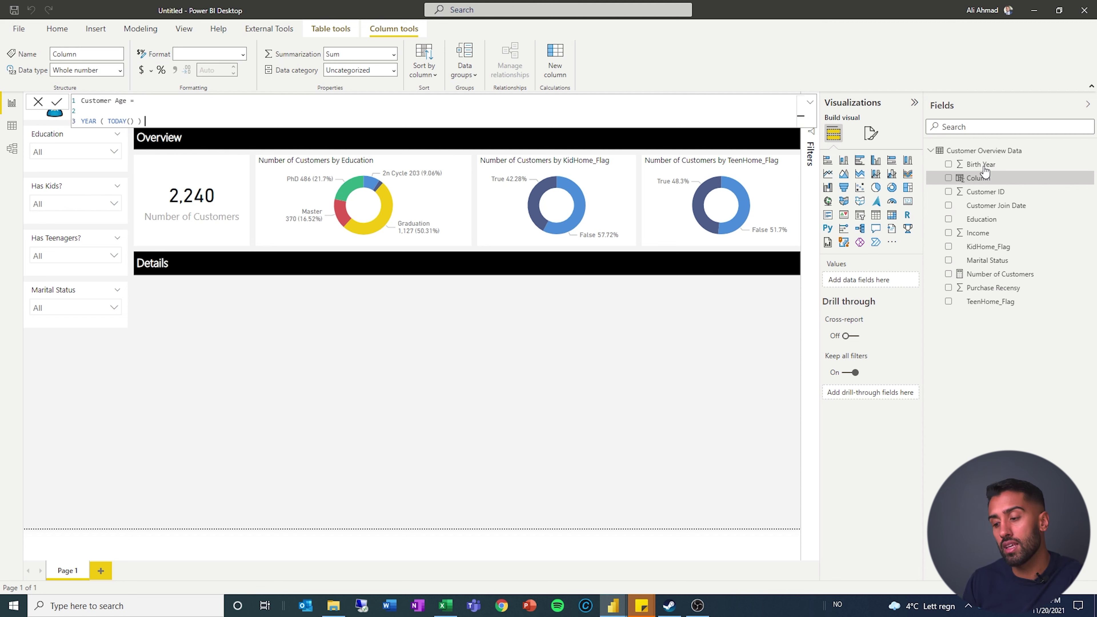
pyautogui.write(' - C')
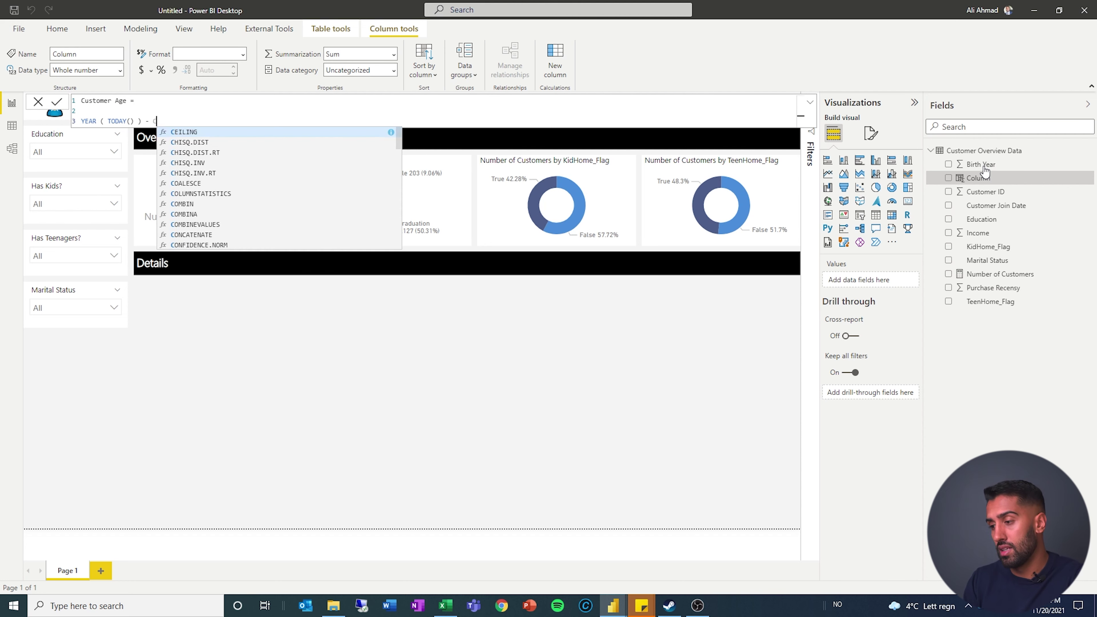
pyautogui.press('Escape')
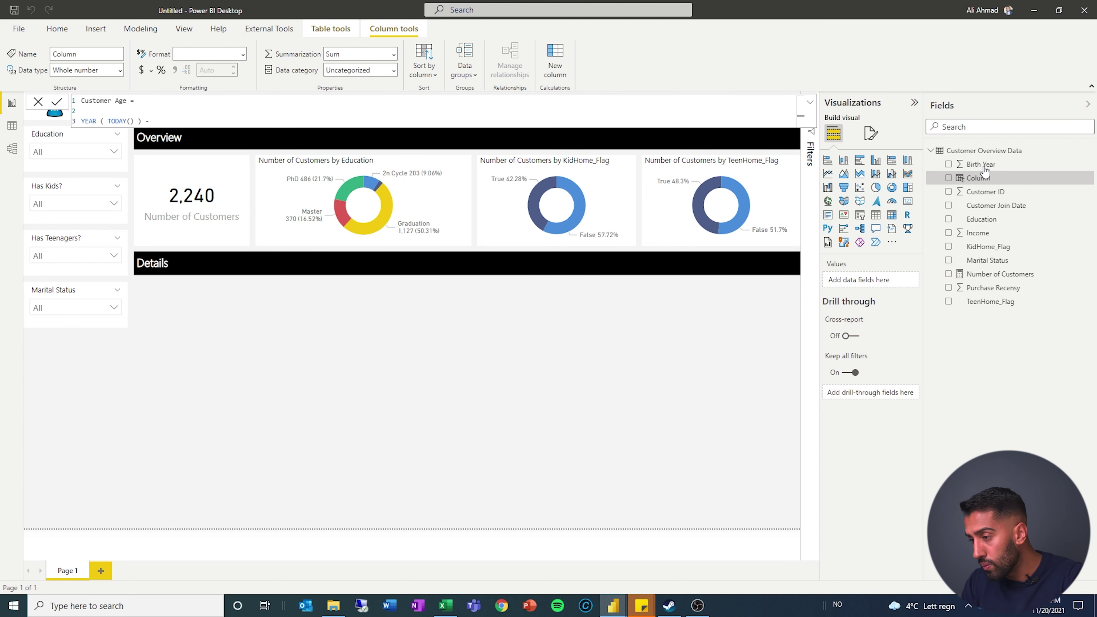
pyautogui.write('Year')
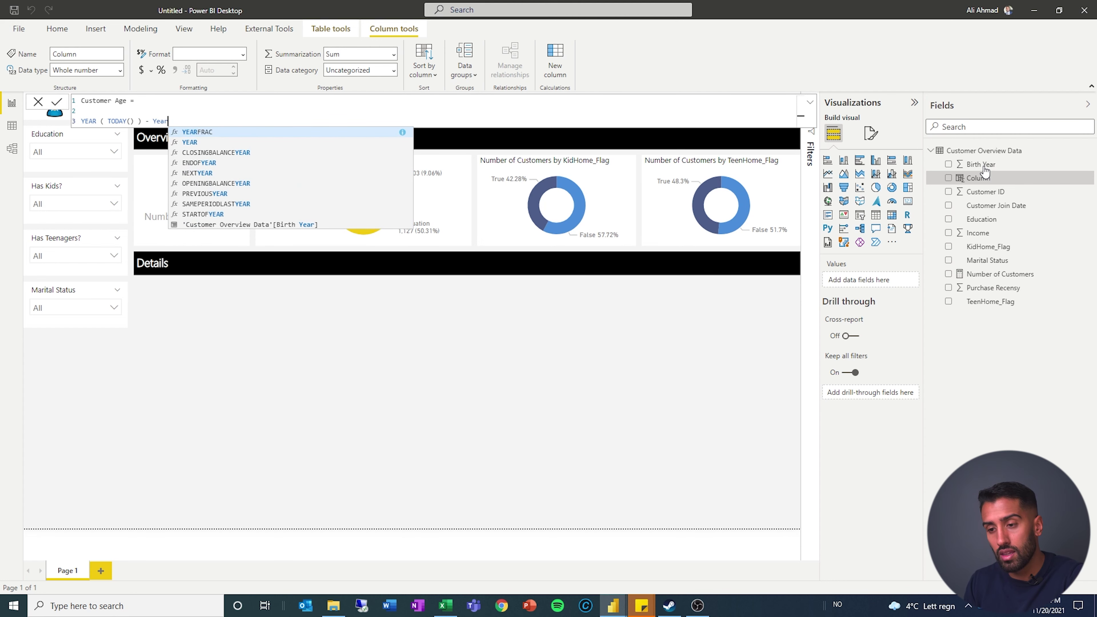
pyautogui.press('Down')
pyautogui.press('Down')
pyautogui.press('Down')
pyautogui.press('Down')
pyautogui.press('Down')
pyautogui.press('Down')
pyautogui.press('Down')
pyautogui.press('Down')
pyautogui.press('Down')
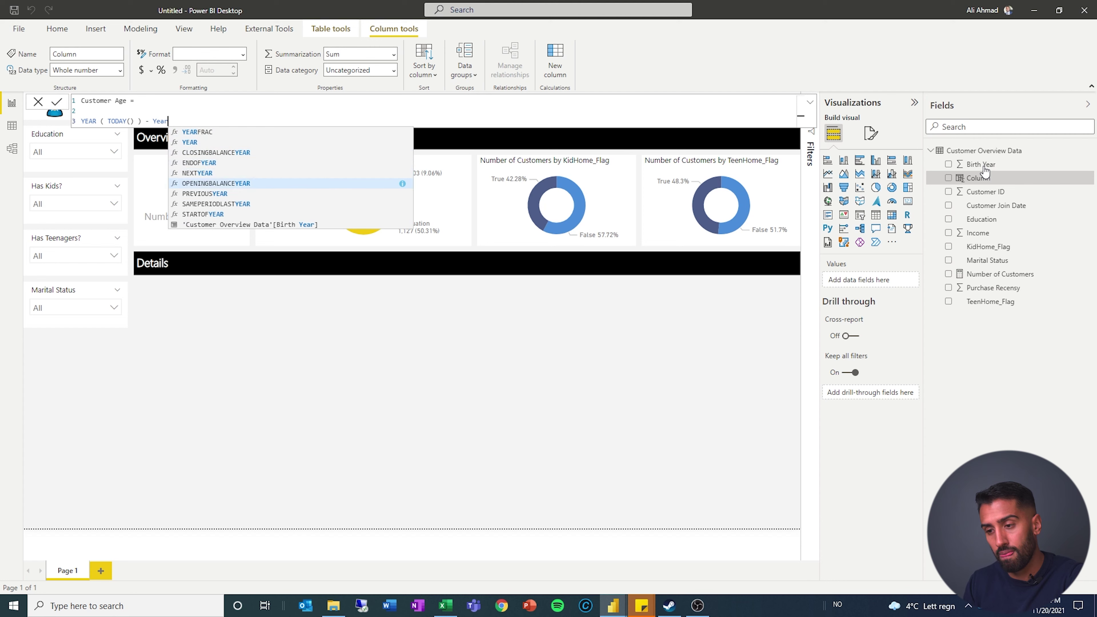
pyautogui.press('Tab')
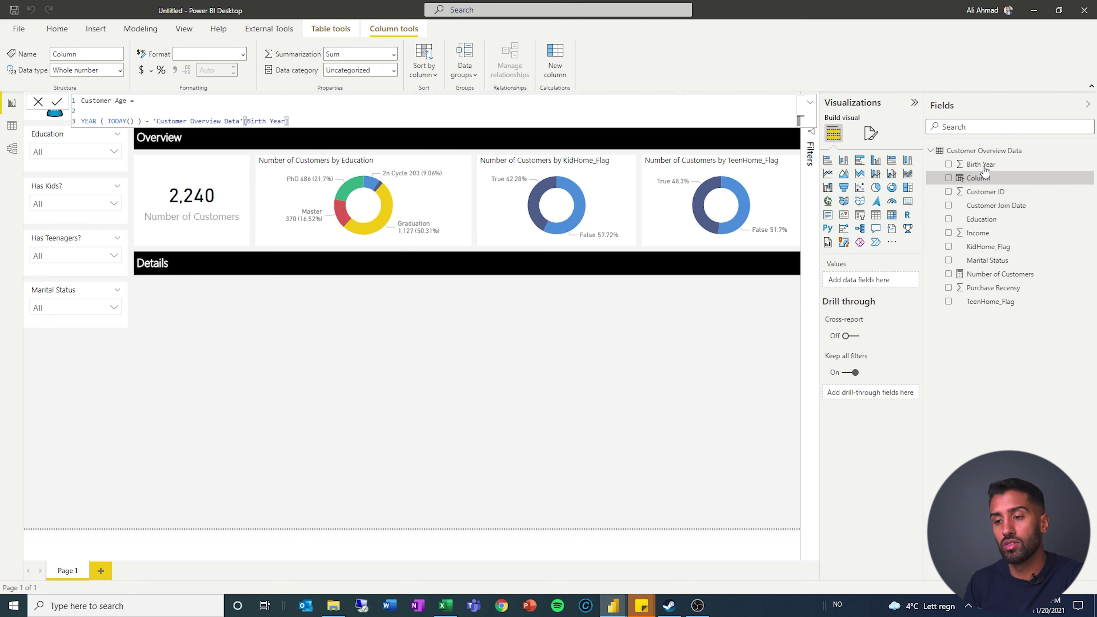
pyautogui.press('Return')
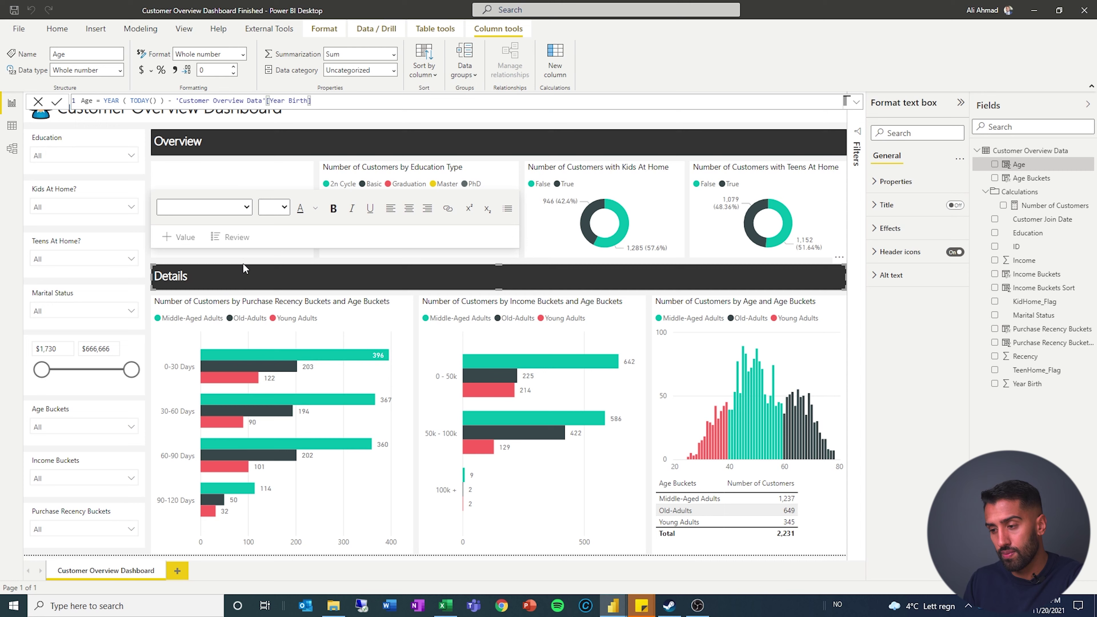
# In the finished dashboard file, examine the age histogram's fields and copy the Age Buckets column's complete SWITCH formula
pyautogui.click(728, 308)
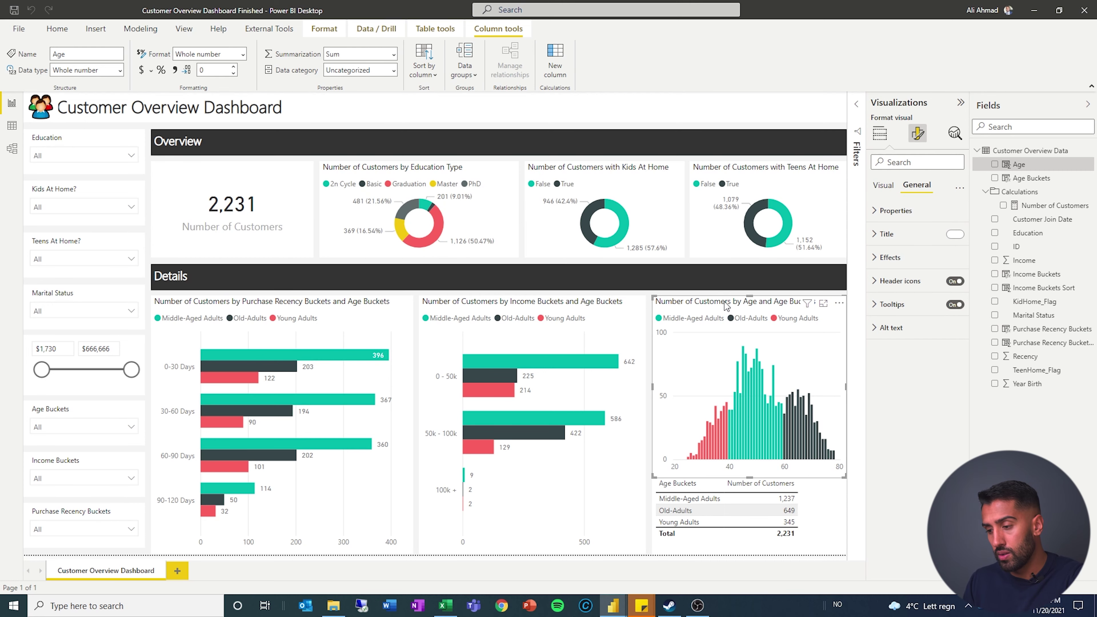
pyautogui.click(880, 133)
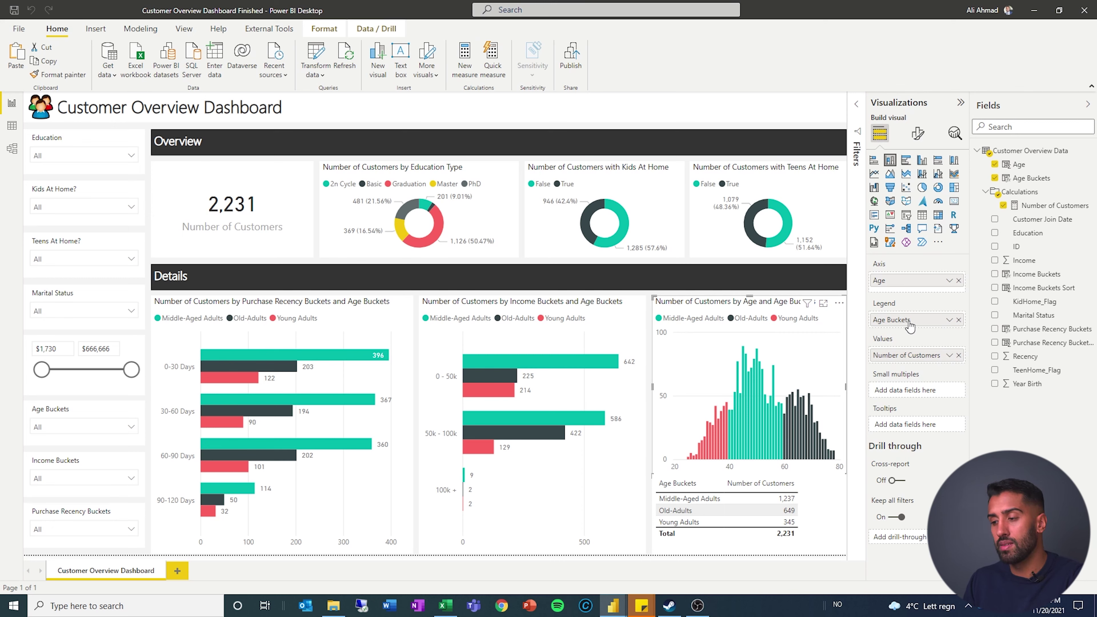
pyautogui.click(1032, 178)
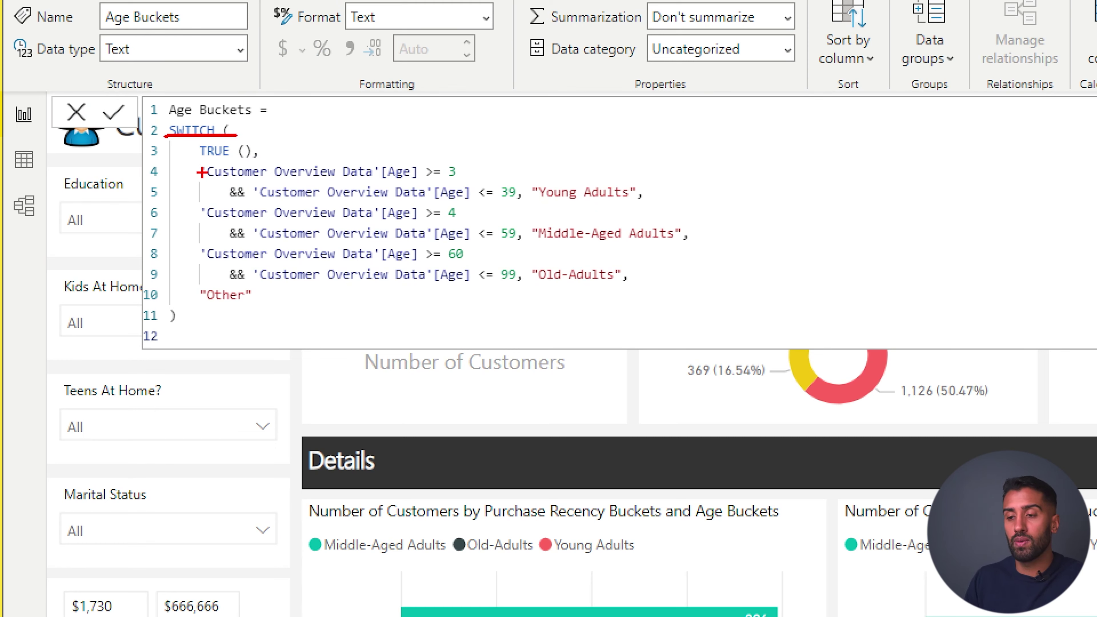
pyautogui.moveTo(198, 160); pyautogui.dragTo(249, 161)
pyautogui.moveTo(691, 166)
pyautogui.mouseDown()
pyautogui.moveTo(583, 165)
pyautogui.moveTo(524, 194)
pyautogui.moveTo(674, 214)
pyautogui.moveTo(673, 163)
pyautogui.mouseUp()
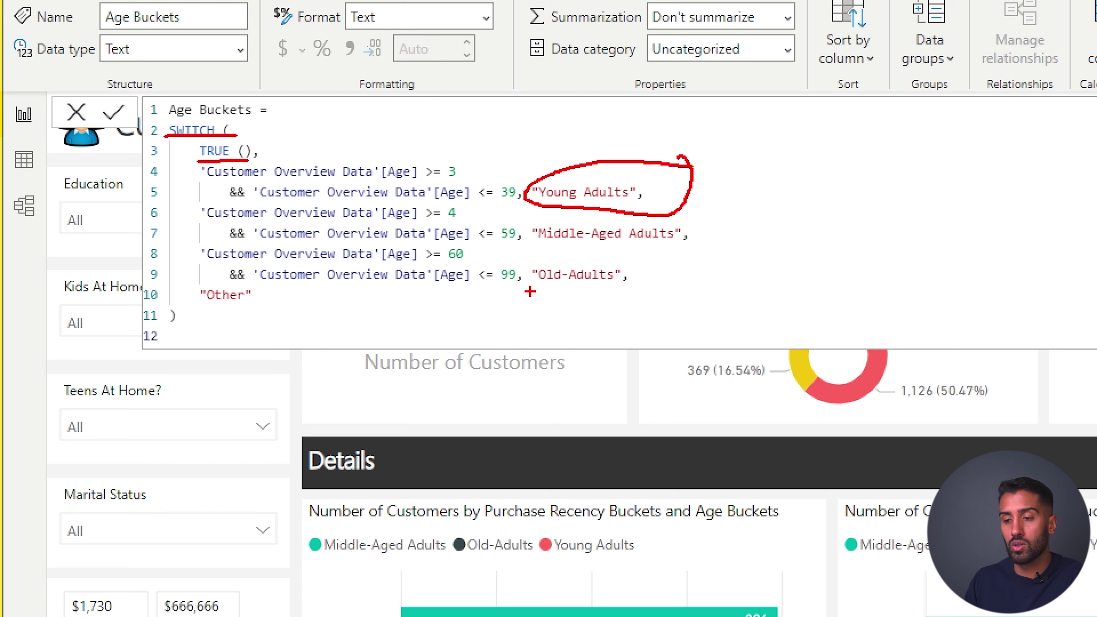
pyautogui.moveTo(242, 307); pyautogui.dragTo(252, 307)
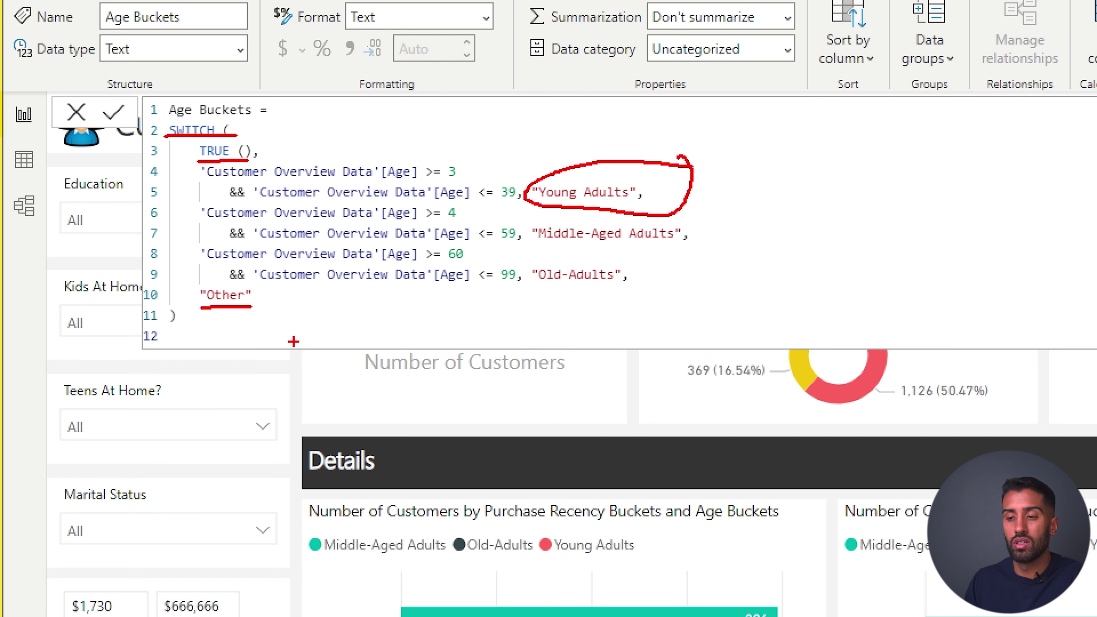
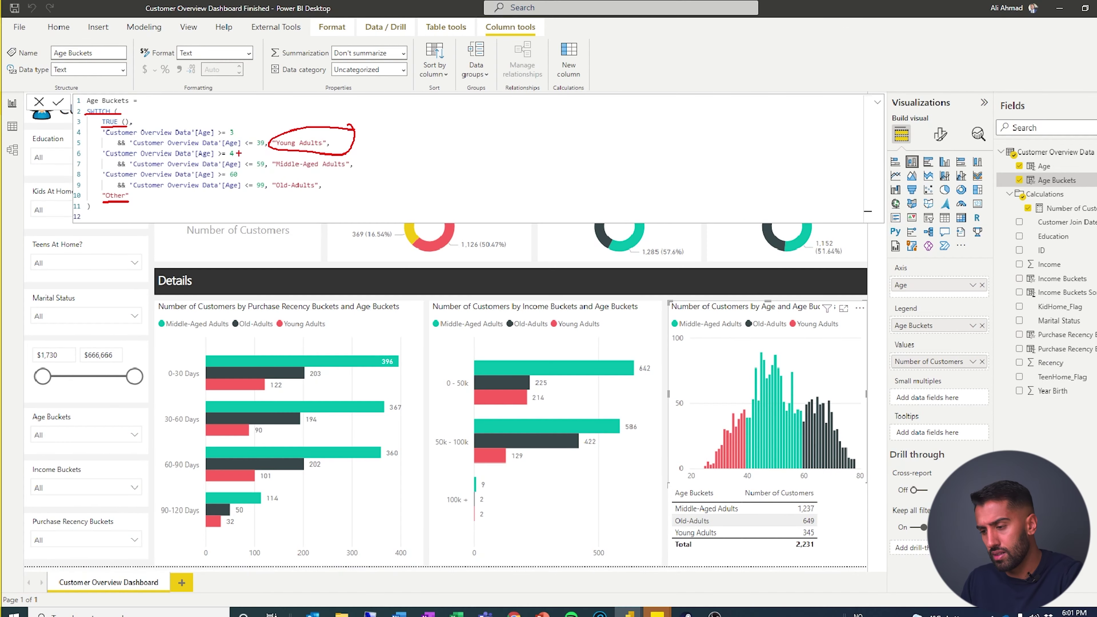
pyautogui.press('Escape')
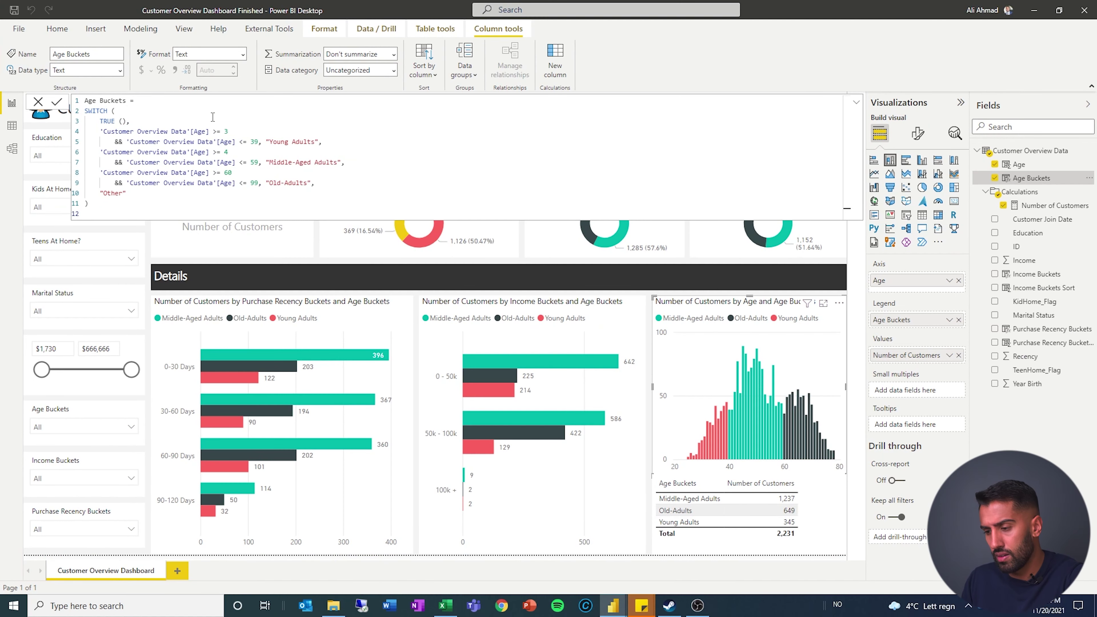
pyautogui.hotkey('ctrl', 'a')
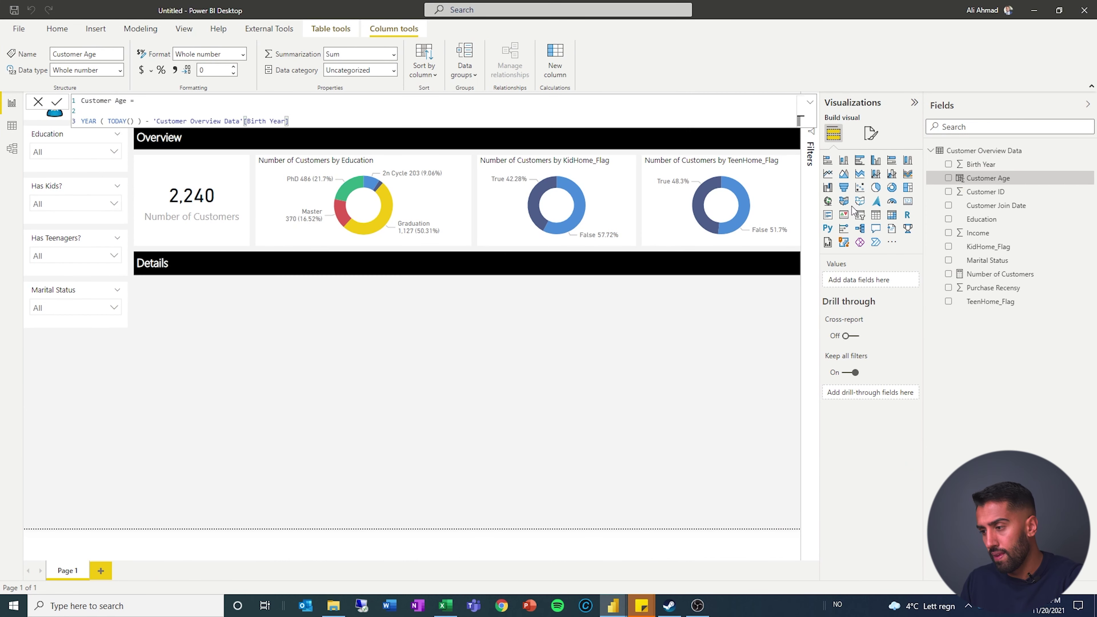
# Create a calculated column in the Customer Overview Data table from the copied SWITCH formula and name it Customer Age Buckets
pyautogui.rightClick(963, 150)
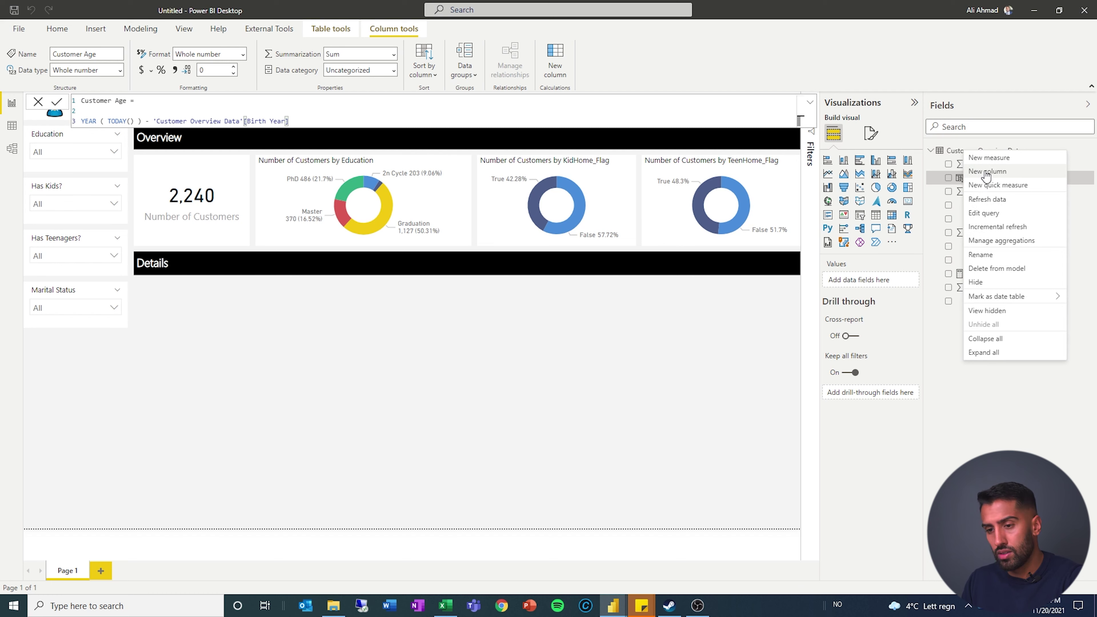
pyautogui.click(987, 171)
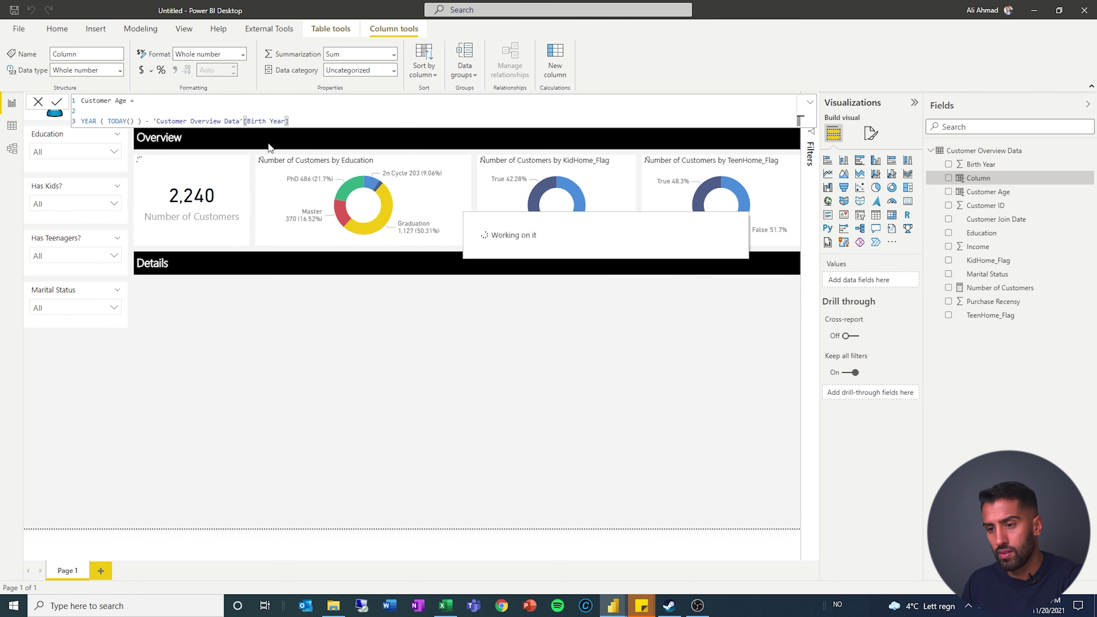
pyautogui.hotkey('ctrl', 'a')
pyautogui.hotkey('ctrl', 'v')
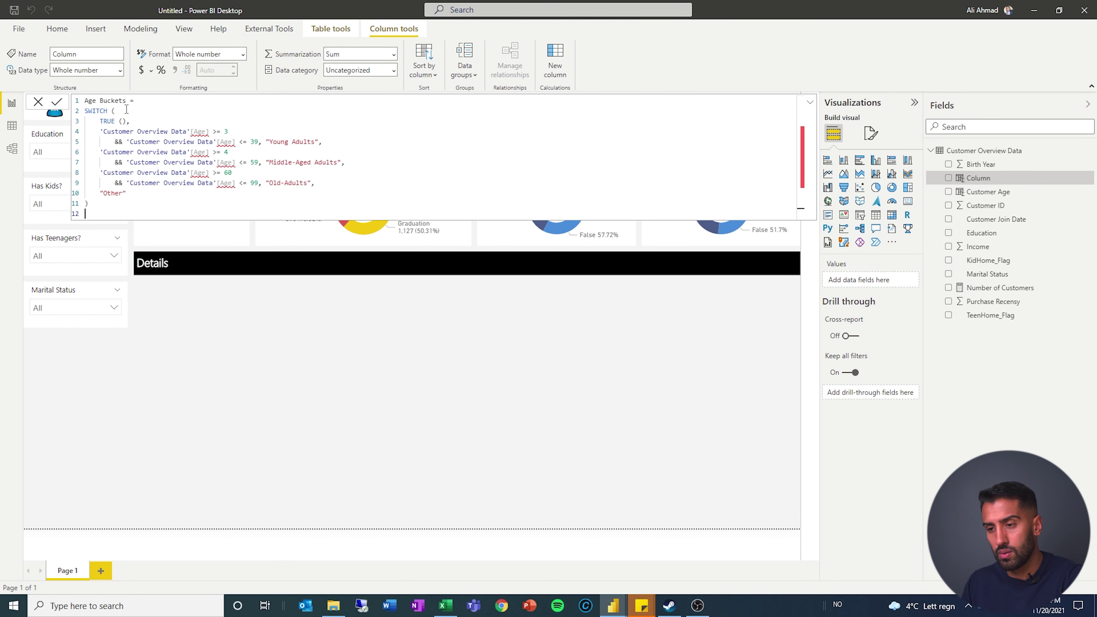
pyautogui.click(87, 101)
pyautogui.write('Customer')
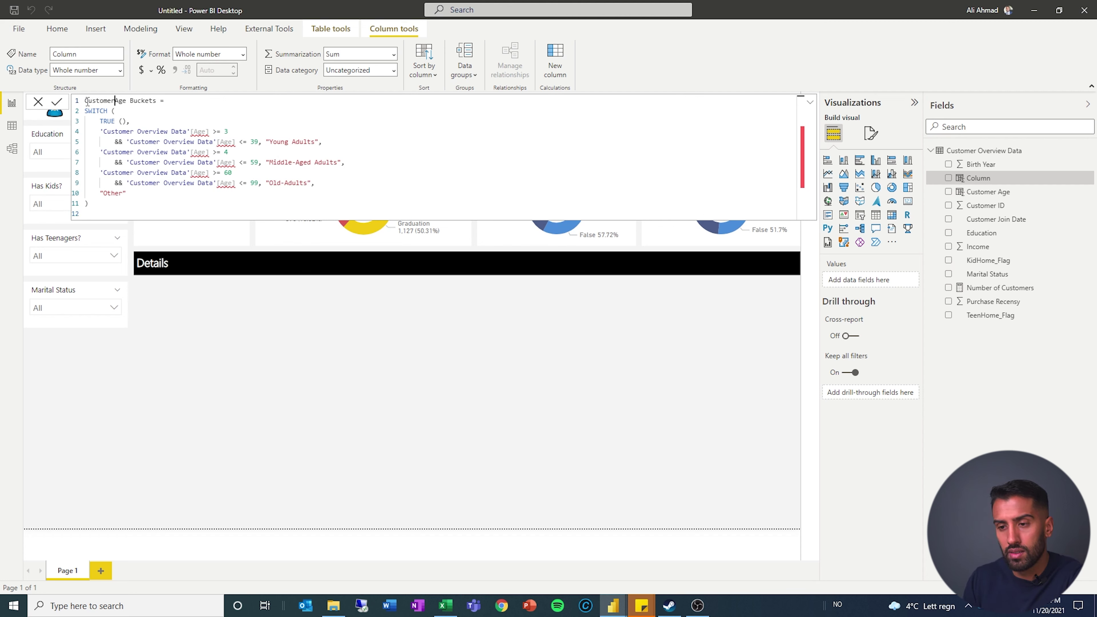
# Replace both Age references in the formula's Young Adults condition with 'Customer Overview Data'[Customer Age]
pyautogui.moveTo(209, 131); pyautogui.dragTo(103, 131)
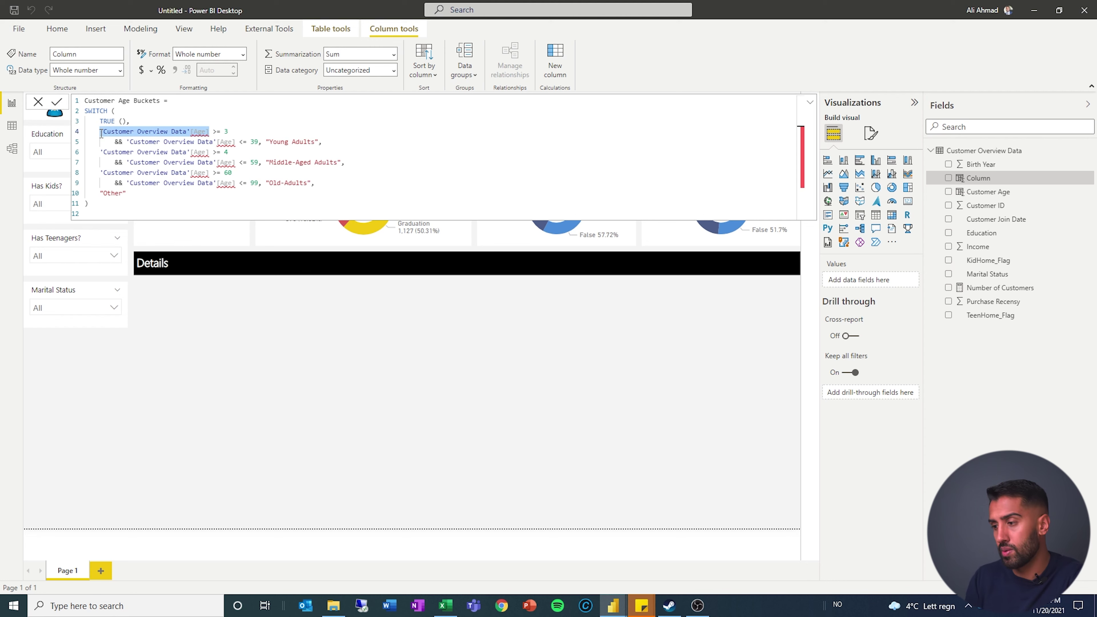
pyautogui.write('Customer Age')
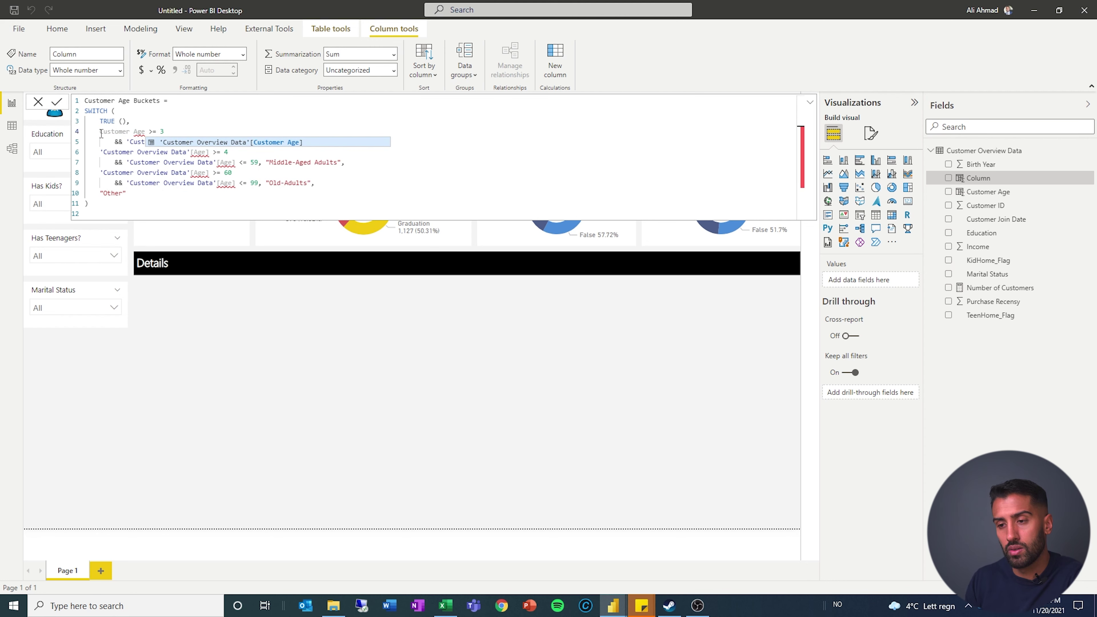
pyautogui.press('Tab')
pyautogui.moveTo(102, 131); pyautogui.dragTo(130, 142)
pyautogui.hotkey('ctrl', 'v')
pyautogui.hotkey('ctrl', 'z')
pyautogui.moveTo(236, 142); pyautogui.dragTo(125, 142)
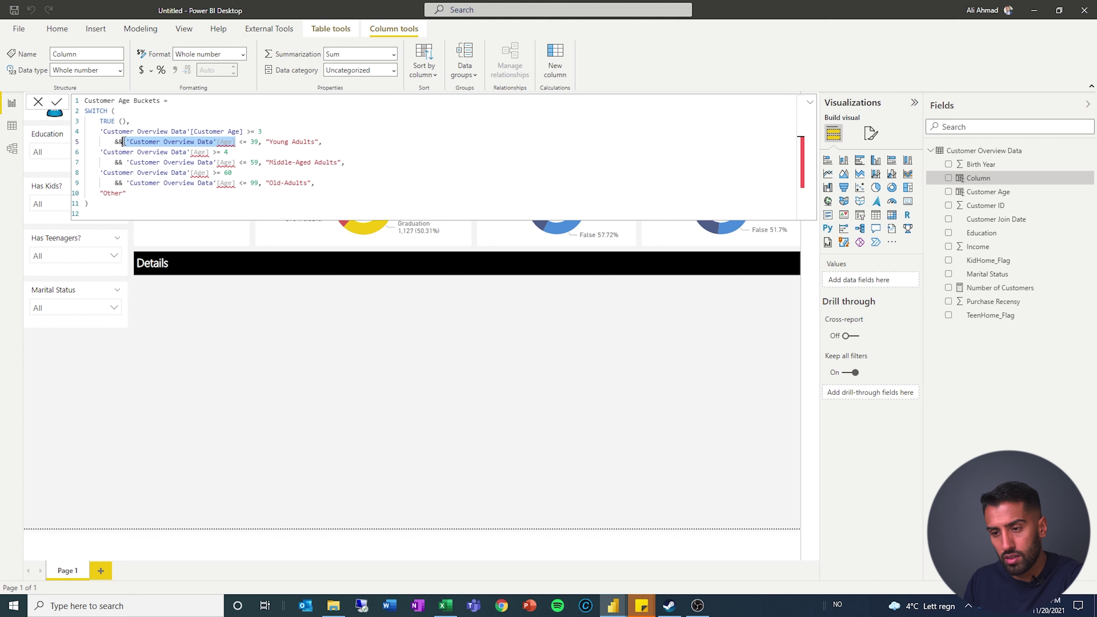
pyautogui.hotkey('ctrl', 'v')
# Replace the Age references in the Middle-Aged Adults and Old-Adults conditions with 'Customer Overview Data'[Customer Age]
pyautogui.moveTo(210, 152); pyautogui.dragTo(100, 152)
pyautogui.hotkey('ctrl', 'v')
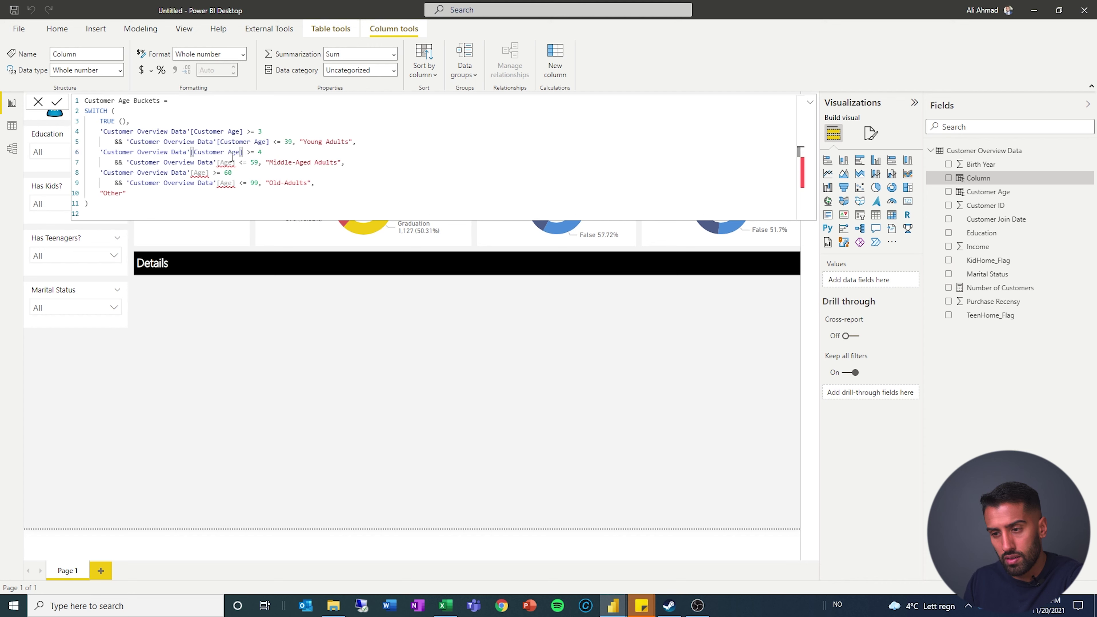
pyautogui.moveTo(236, 163); pyautogui.dragTo(130, 162)
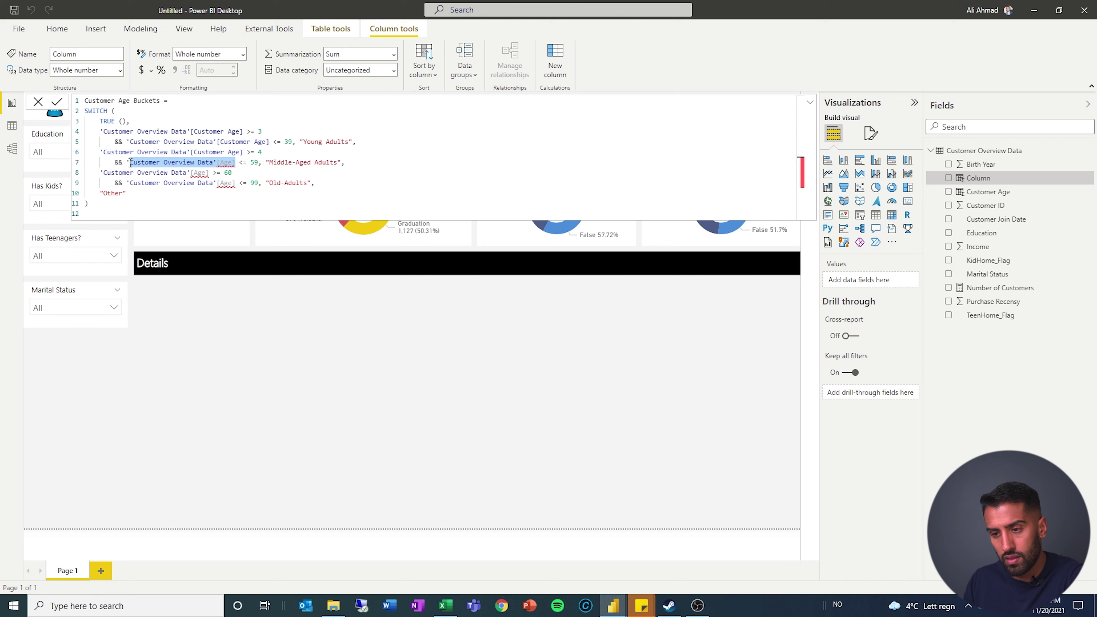
pyautogui.hotkey('ctrl', 'v')
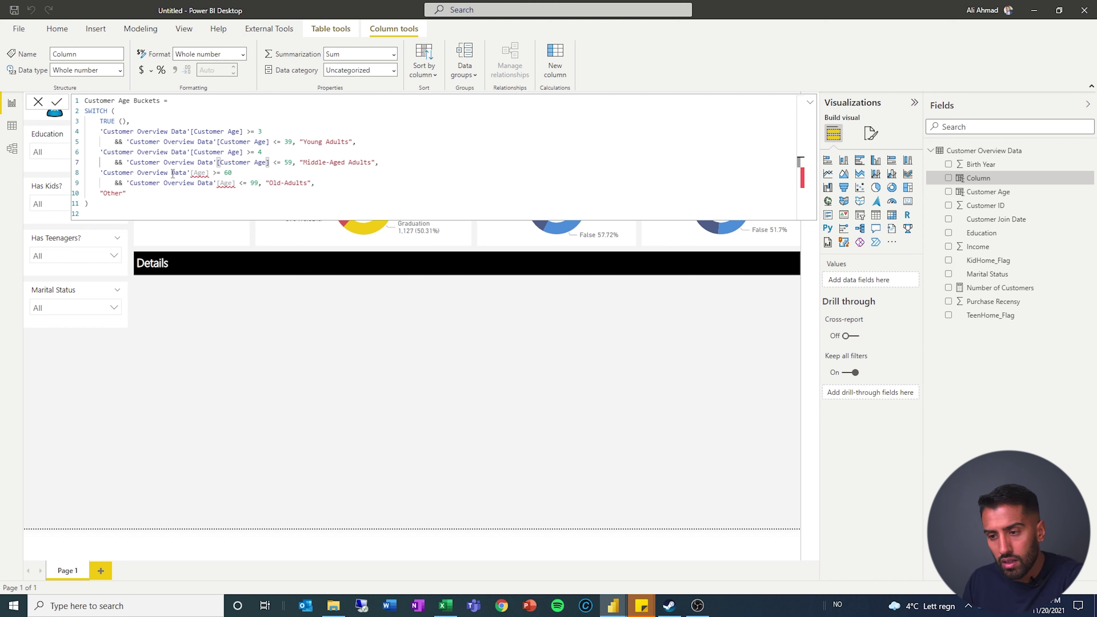
pyautogui.moveTo(210, 173); pyautogui.dragTo(100, 173)
pyautogui.hotkey('ctrl', 'v')
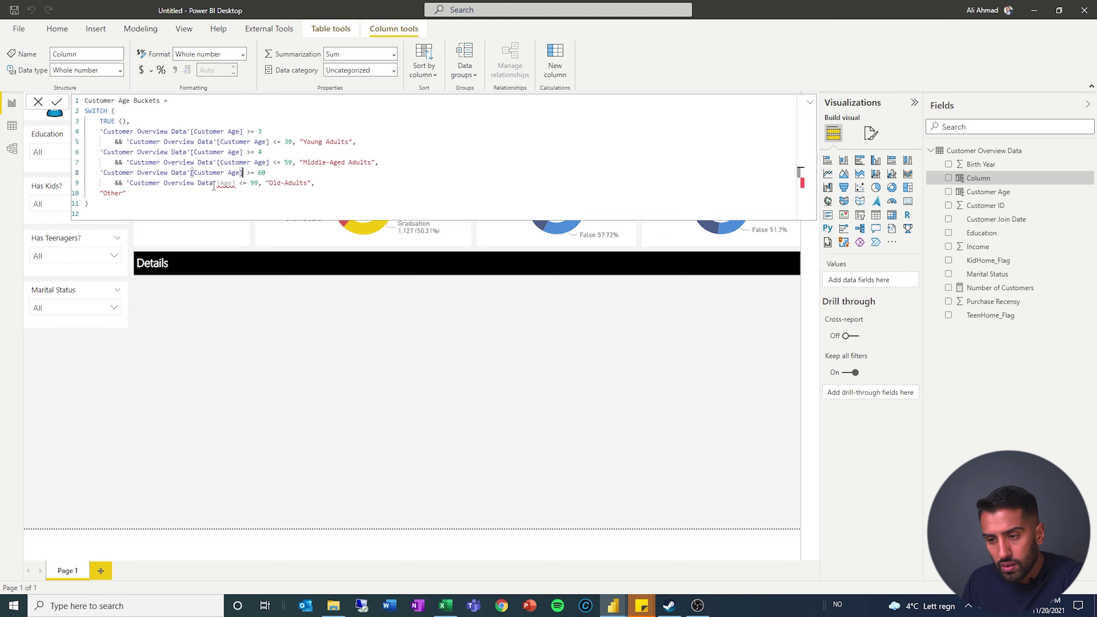
pyautogui.moveTo(236, 183); pyautogui.dragTo(130, 183)
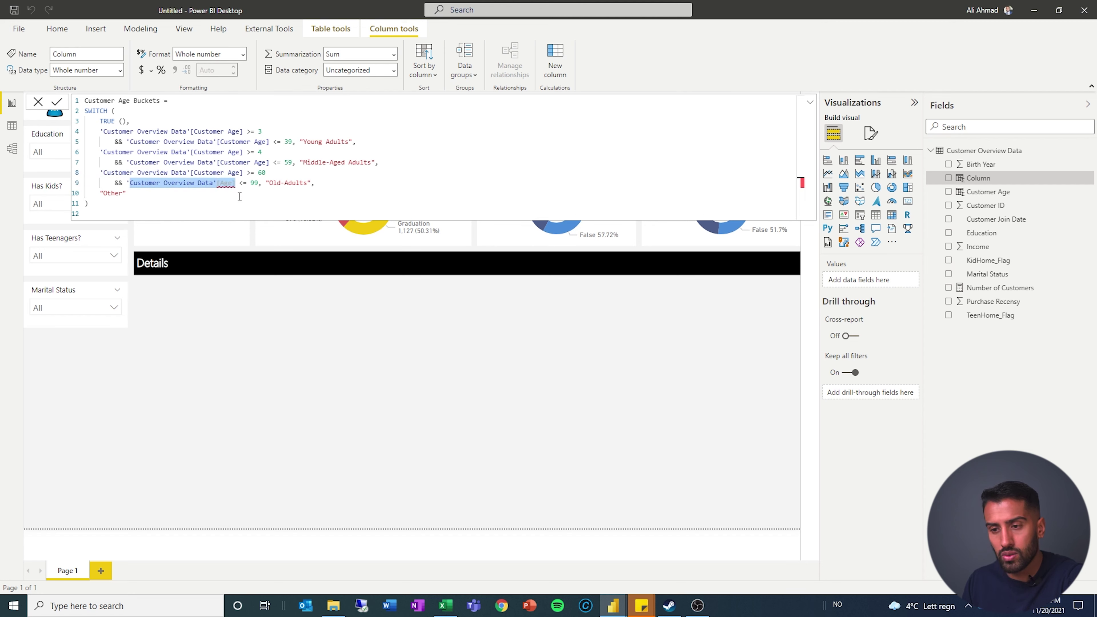
pyautogui.hotkey('ctrl', 'v')
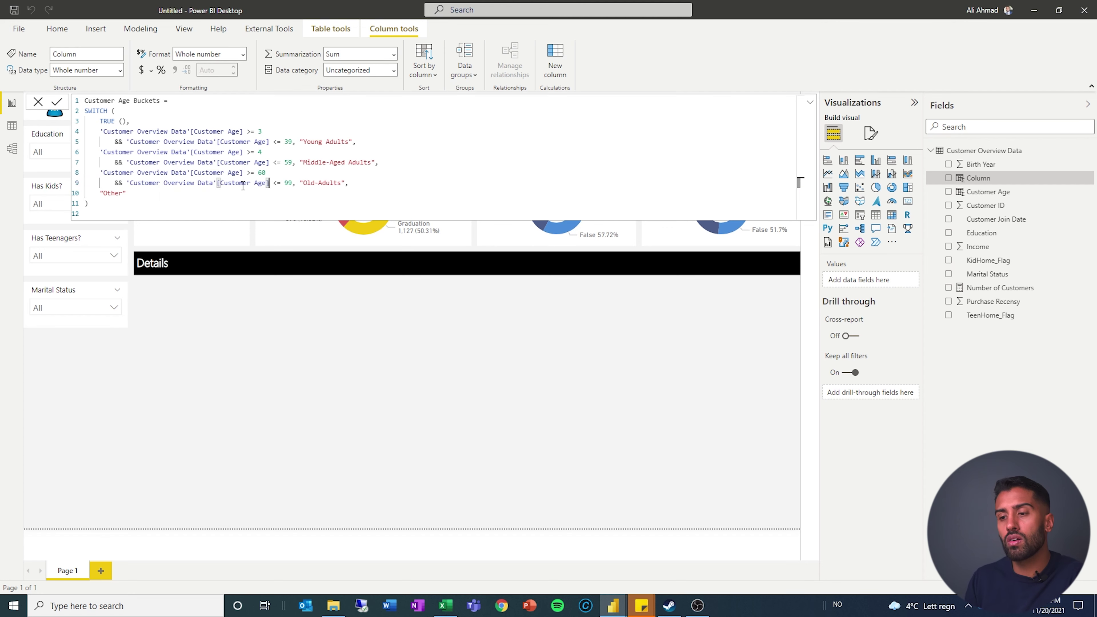
# Format the whole Customer Age Buckets formula on daxformatter.com and paste the formatted code back over the column's formula in Power BI
pyautogui.hotkey('ctrl', 'a')
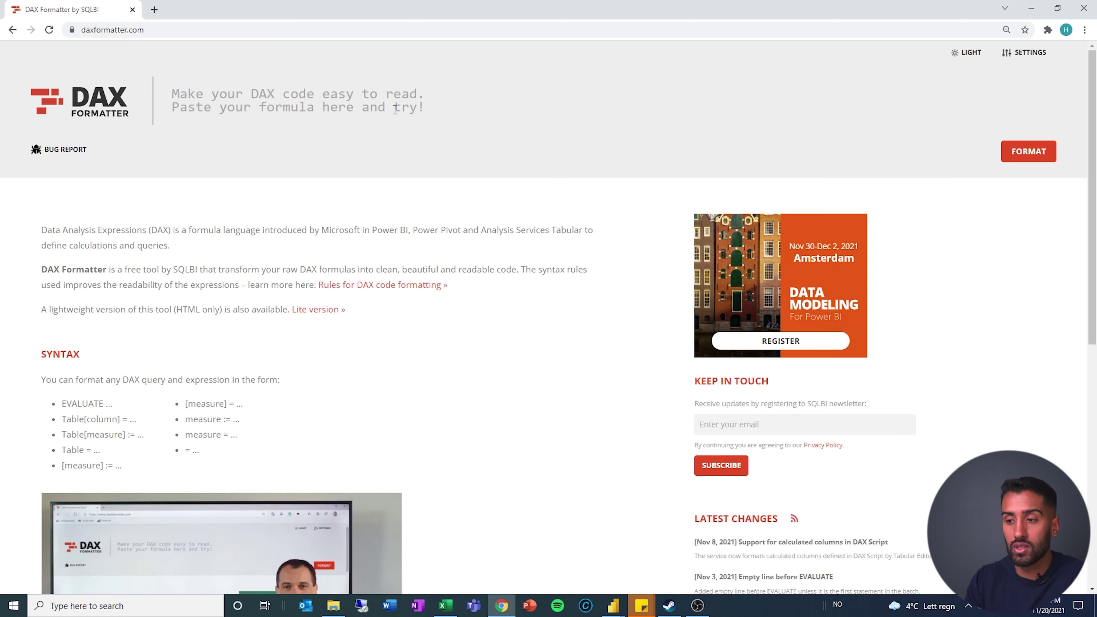
pyautogui.hotkey('ctrl', 'v')
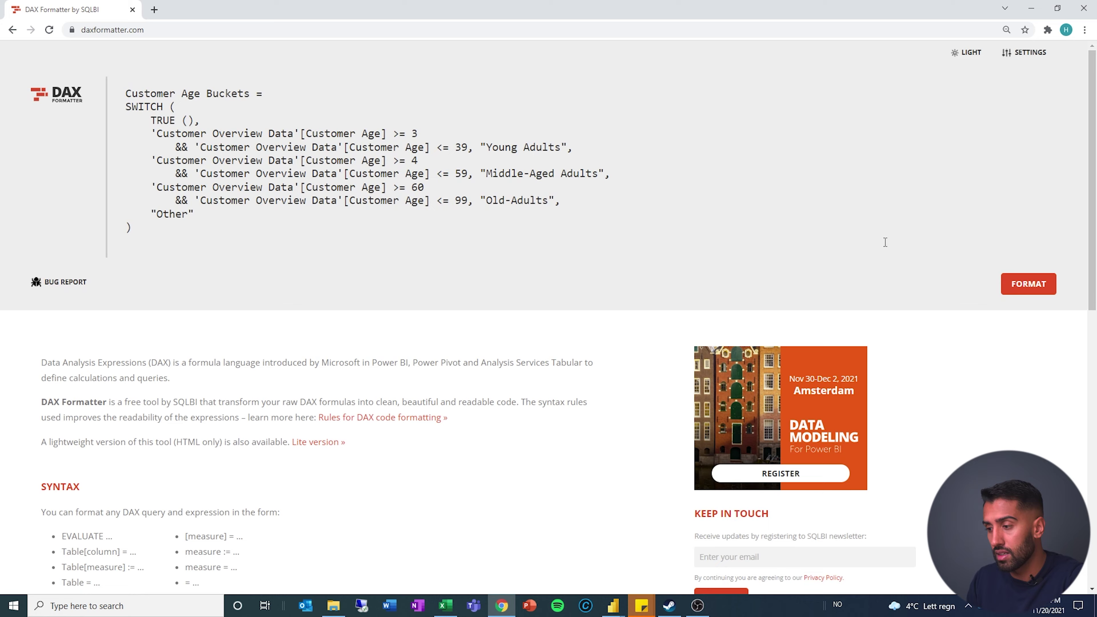
pyautogui.click(1008, 284)
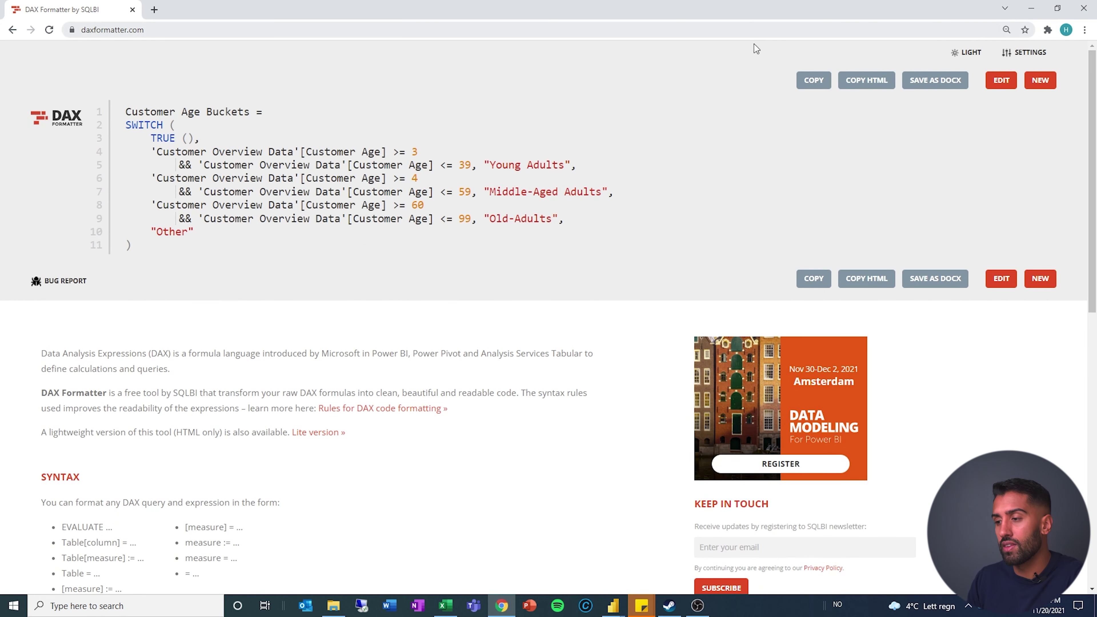
pyautogui.click(814, 80)
pyautogui.hotkey('alt', 'Tab')
pyautogui.hotkey('ctrl', 'v')
pyautogui.hotkey('ctrl', 'a')
pyautogui.hotkey('ctrl', 'v')
# Set the lower age bound of the Young Adults condition to 0 and of the Middle-Aged Adults condition to 40
pyautogui.click(287, 124)
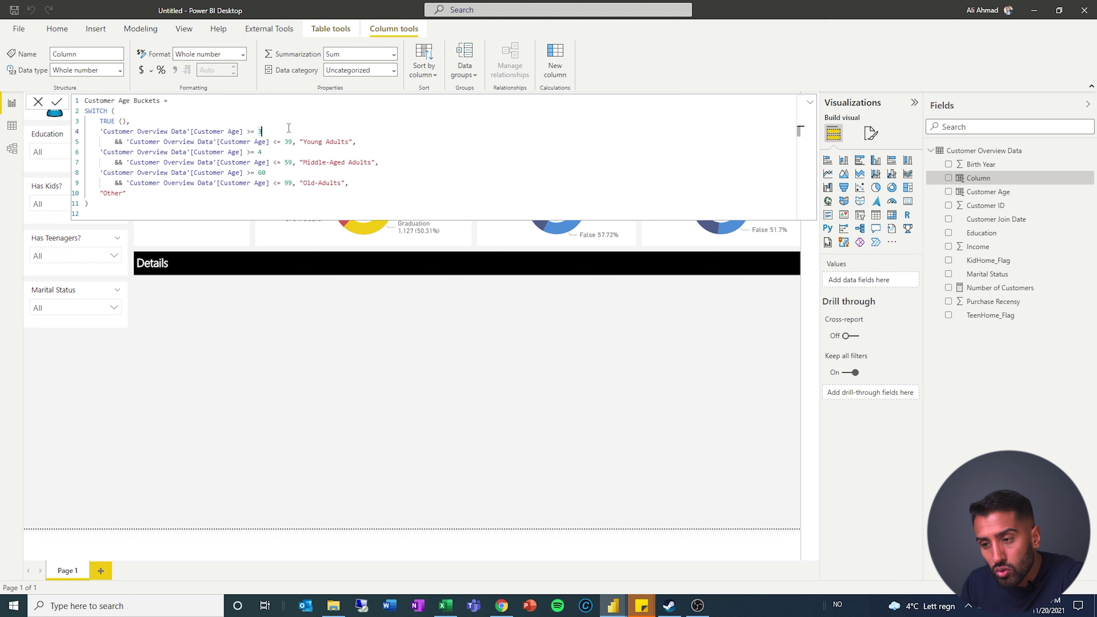
pyautogui.press('BackSpace')
pyautogui.write('0')
pyautogui.press('Down')
pyautogui.press('Down')
pyautogui.write('0')
pyautogui.press('Down')
pyautogui.press('Down')
pyautogui.press('Down')
pyautogui.press('Down')
pyautogui.press('Down')
pyautogui.press('Up')
pyautogui.press('Up')
pyautogui.press('Up')
pyautogui.press('Up')
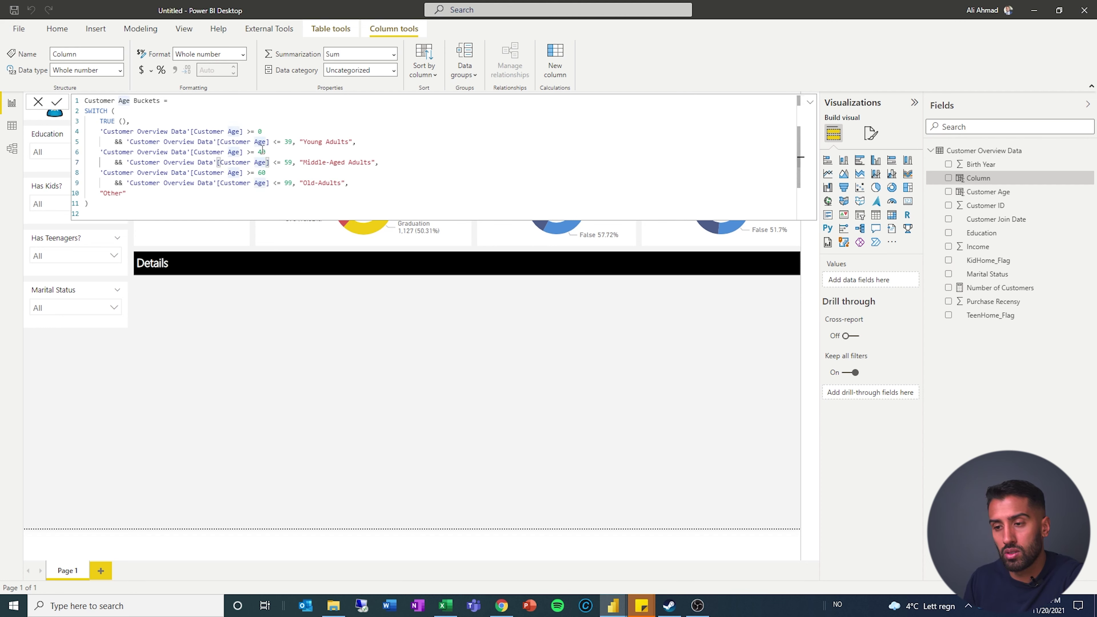
# Commit the Customer Age Buckets formula and return to the report page
pyautogui.moveTo(261, 132); pyautogui.dragTo(100, 131)
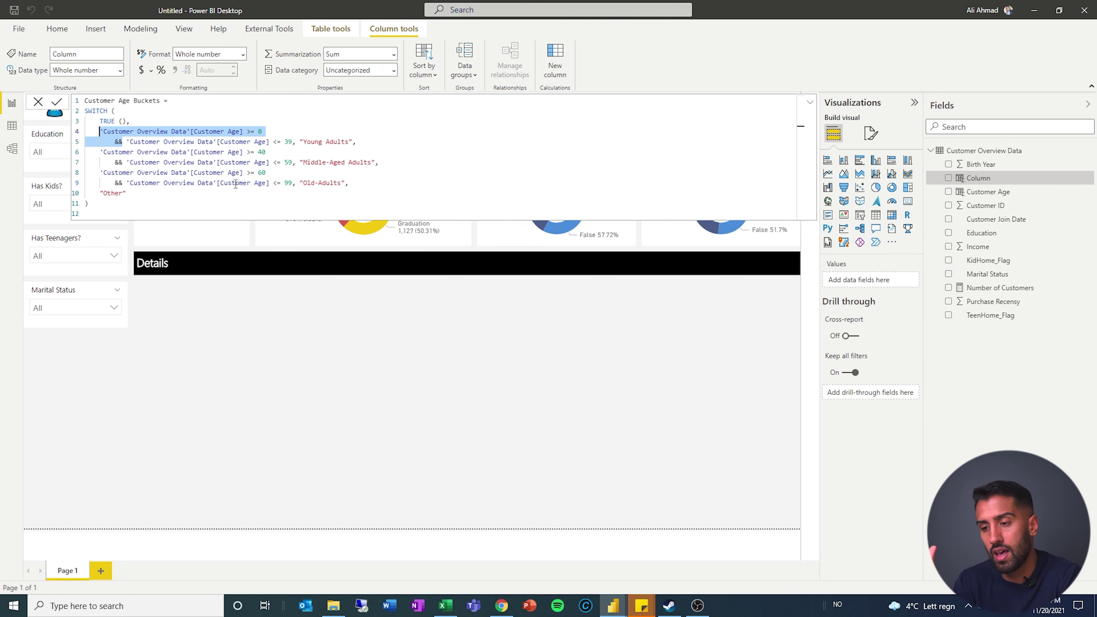
pyautogui.click(282, 394)
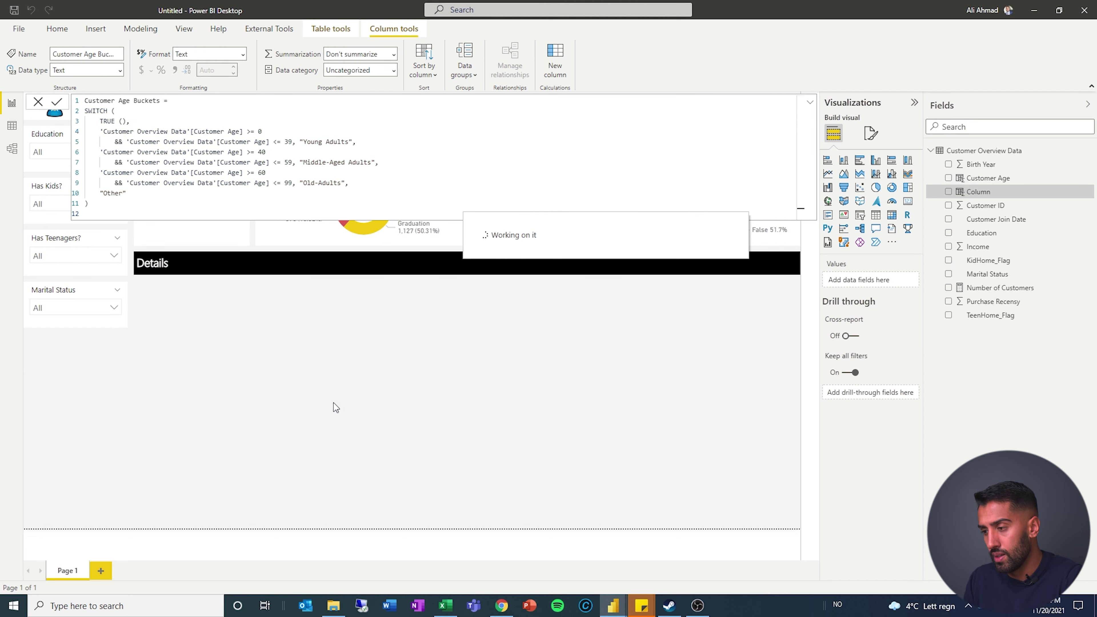
pyautogui.click(334, 403)
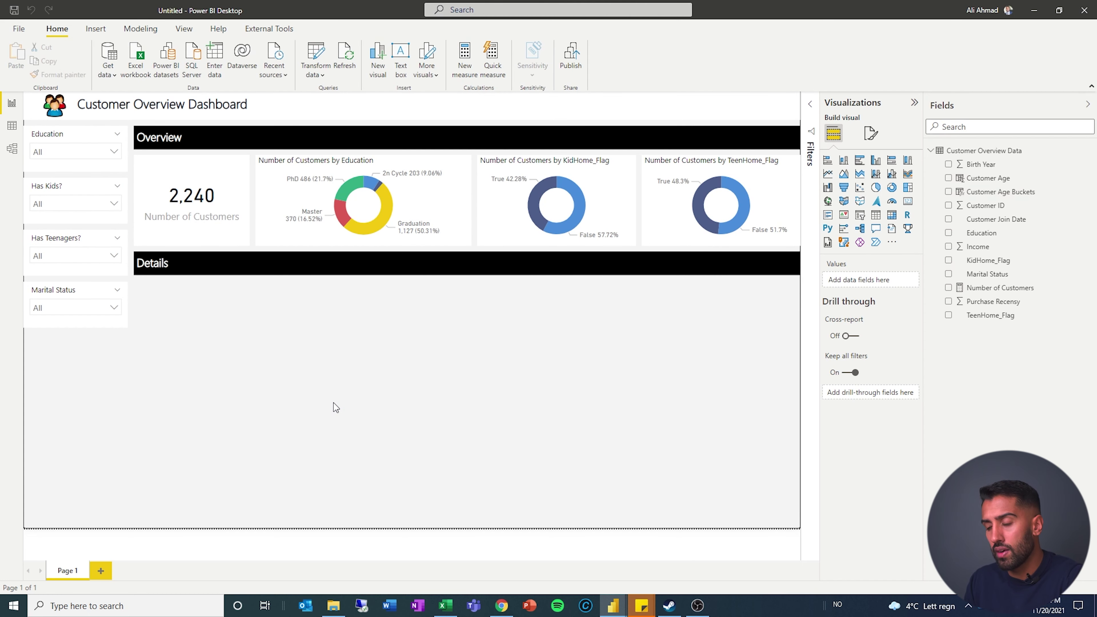
# Check the age histogram's layout and fields in the finished dashboard file, and return to the untitled report
pyautogui.hotkey('alt', 'Tab')
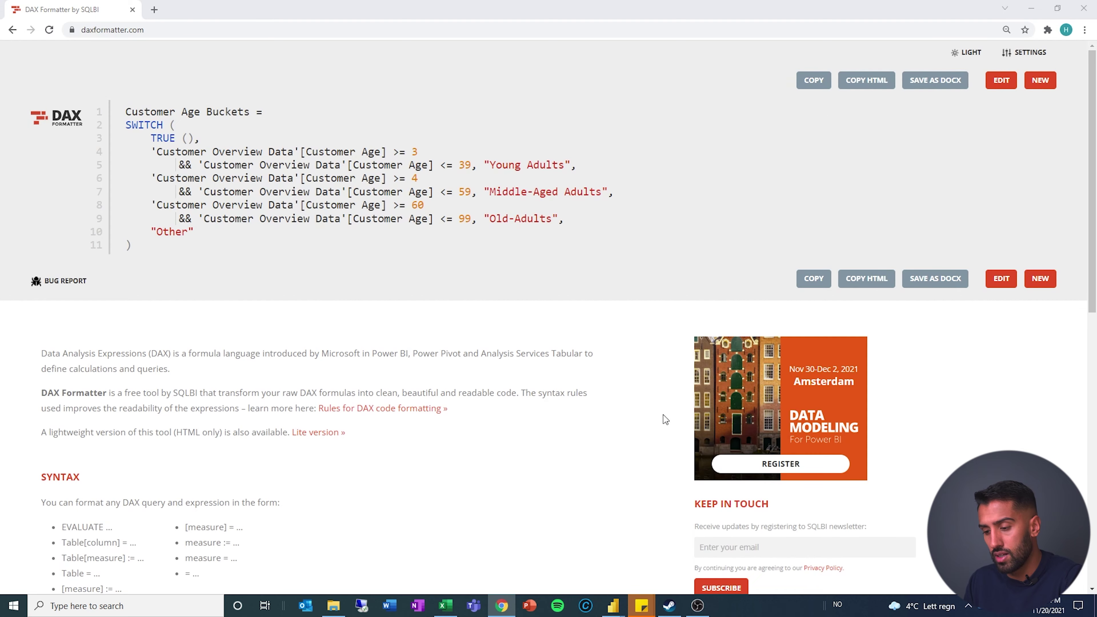
pyautogui.hotkey('alt', 'Tab')
pyautogui.moveTo(613, 603)
pyautogui.click(573, 559)
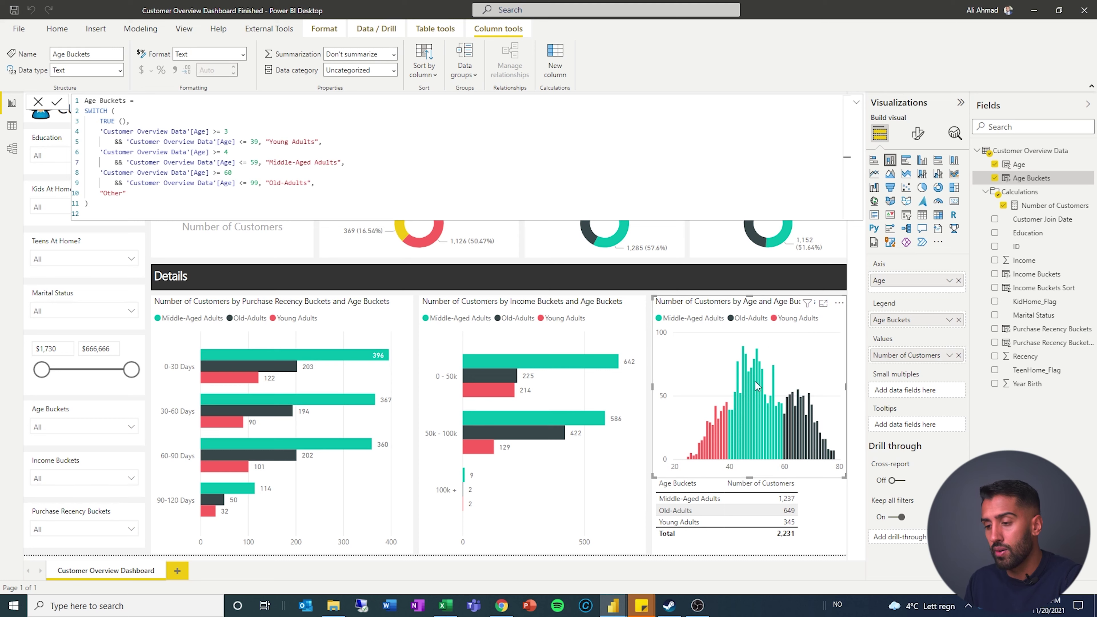
pyautogui.hotkey('alt', 'Tab')
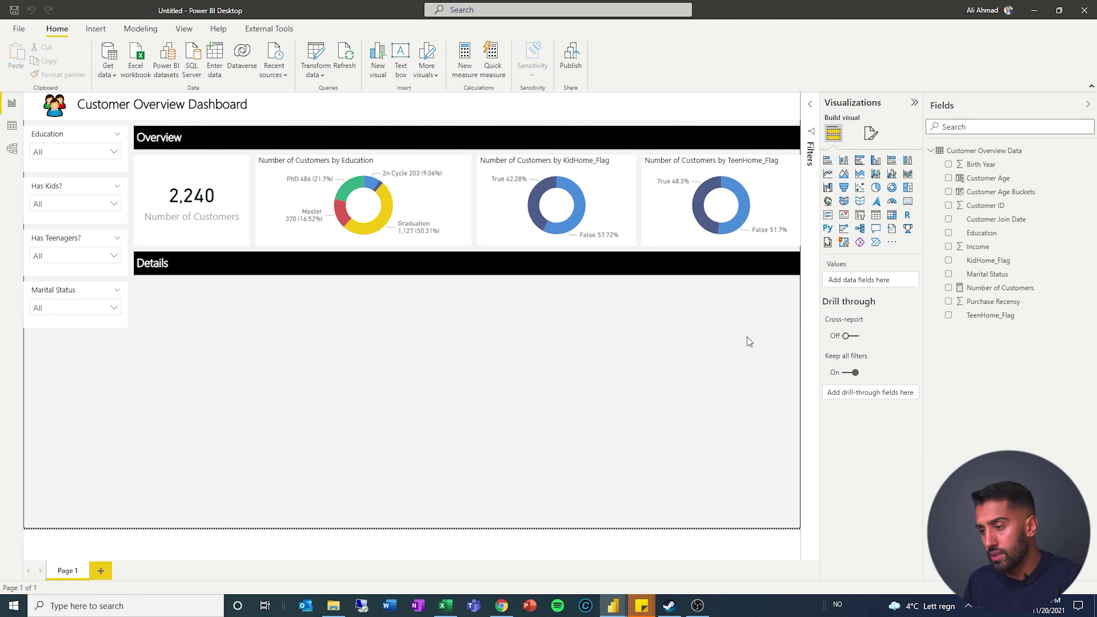
# Add a clustered column chart under Details with Customer Age on the axis and Number of Customers as values
pyautogui.click(874, 161)
pyautogui.moveTo(69, 410); pyautogui.dragTo(679, 381)
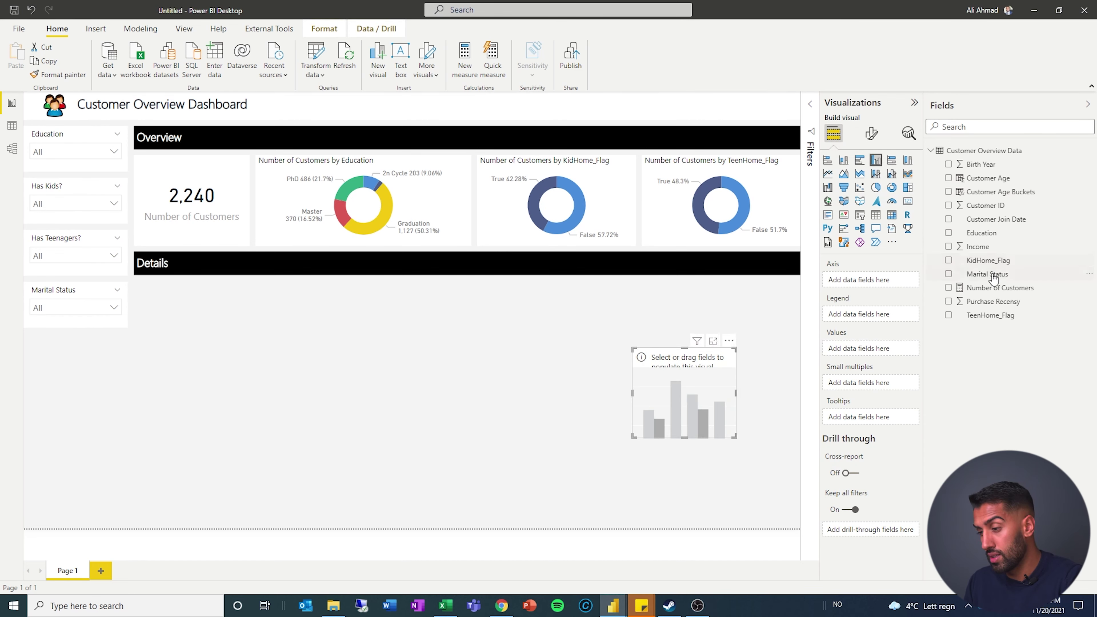
pyautogui.moveTo(993, 291); pyautogui.dragTo(864, 343)
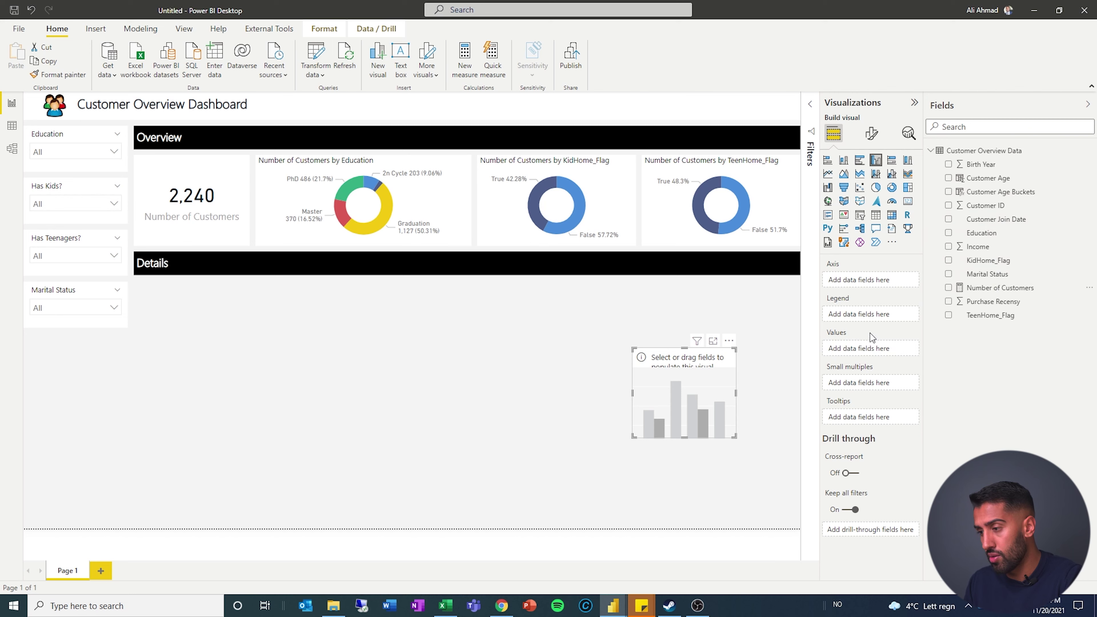
pyautogui.moveTo(985, 179); pyautogui.dragTo(869, 279)
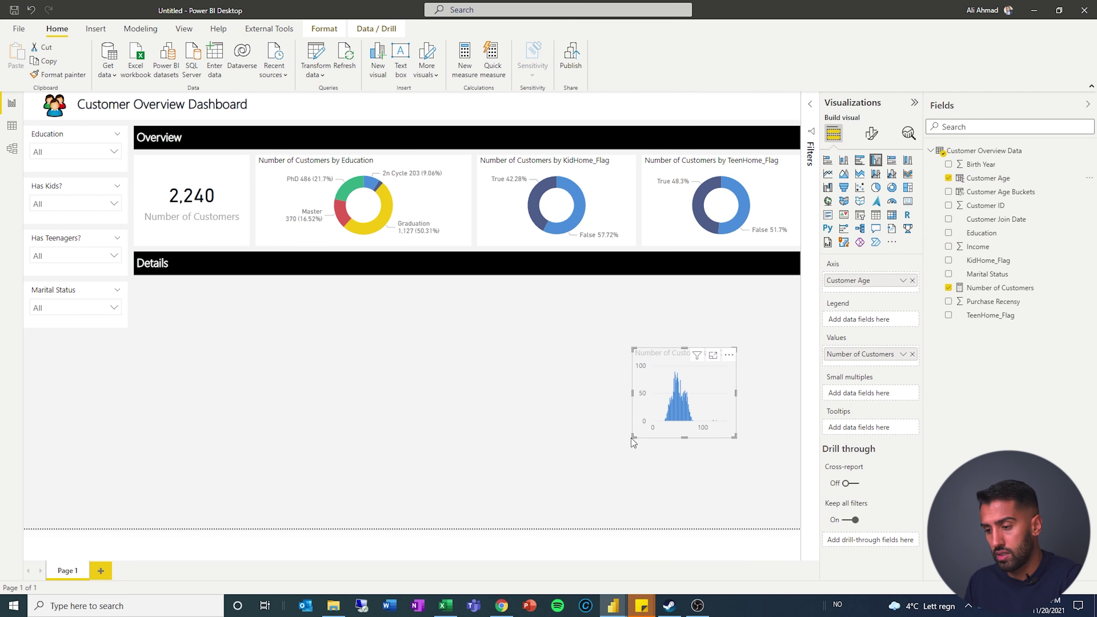
# Enlarge the customer age chart out to the page's right edge and move it up slightly towards the Details heading
pyautogui.moveTo(632, 438); pyautogui.dragTo(523, 528)
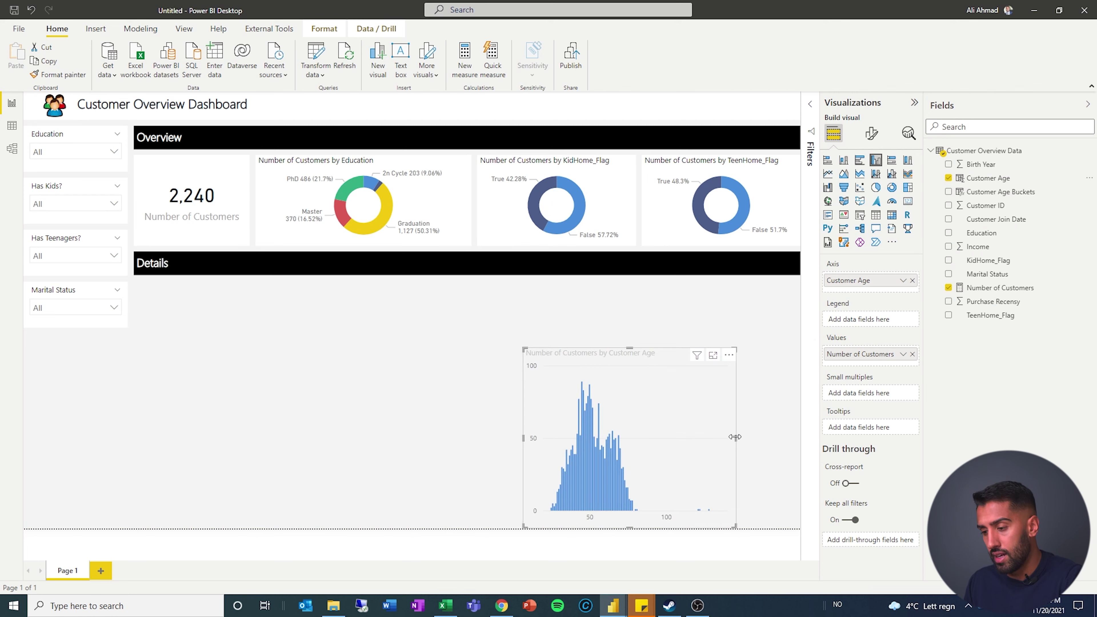
pyautogui.moveTo(736, 437); pyautogui.dragTo(801, 438)
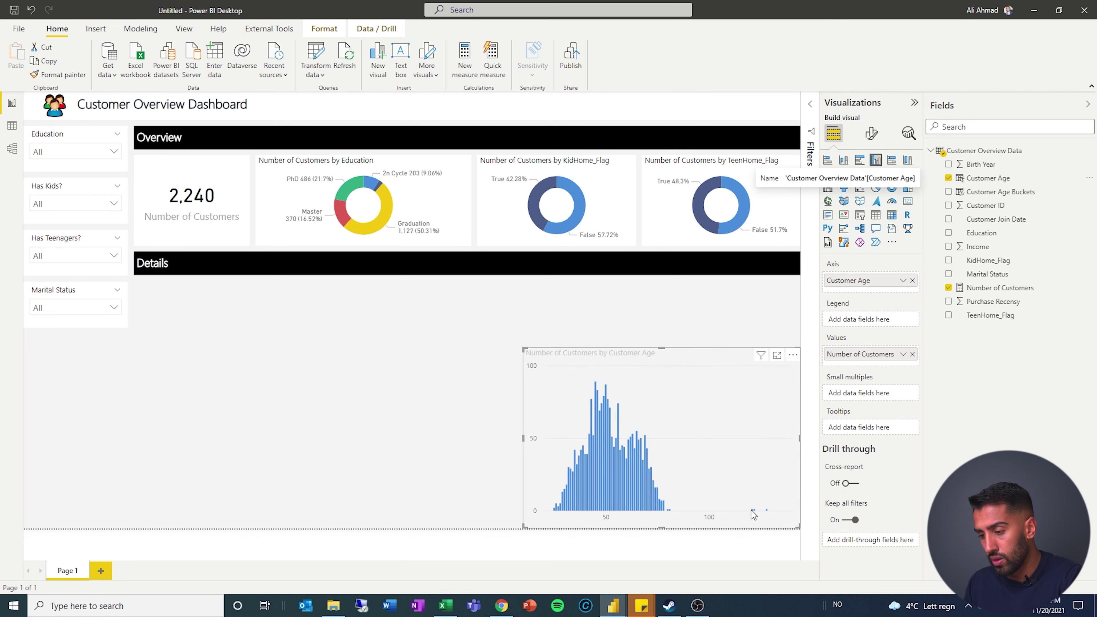
pyautogui.moveTo(743, 478); pyautogui.dragTo(752, 458)
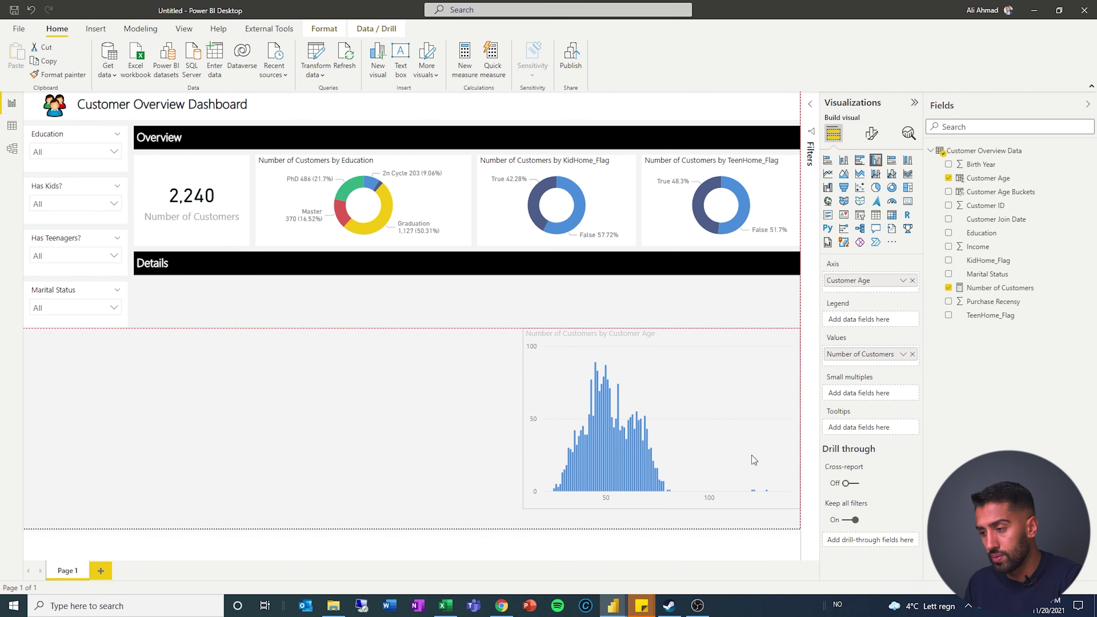
# Copy the formatting of the TeenHome_Flag donut chart onto the customer age chart with Format painter
pyautogui.click(674, 169)
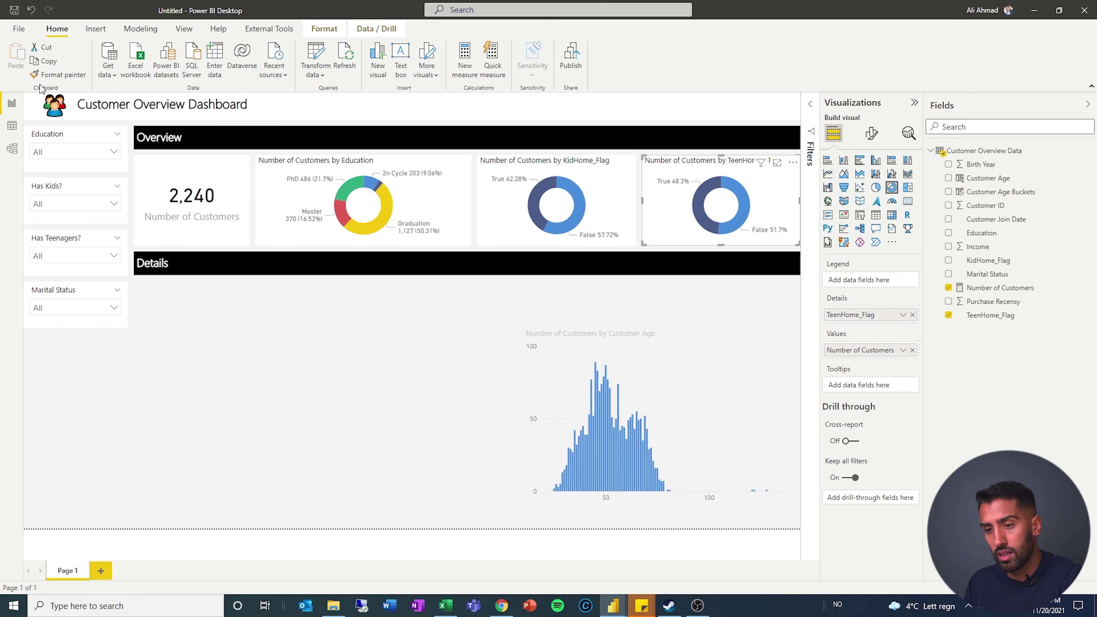
pyautogui.click(48, 74)
pyautogui.click(764, 399)
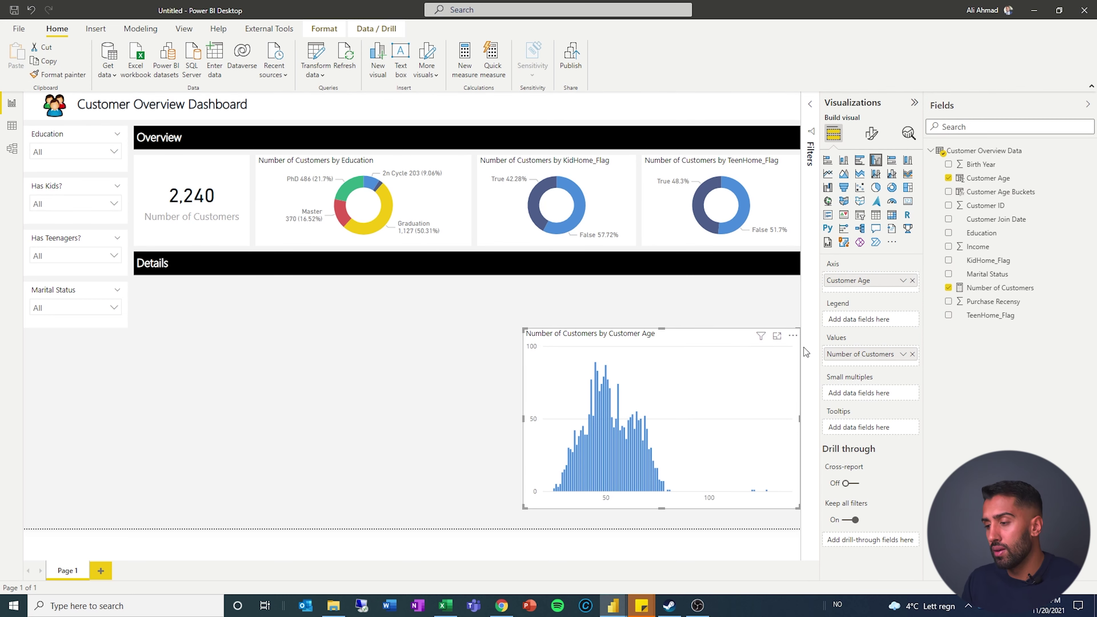
# Use Customer Age Buckets as the age chart's legend and turn it into a wider stacked column chart
pyautogui.moveTo(992, 192); pyautogui.dragTo(849, 322)
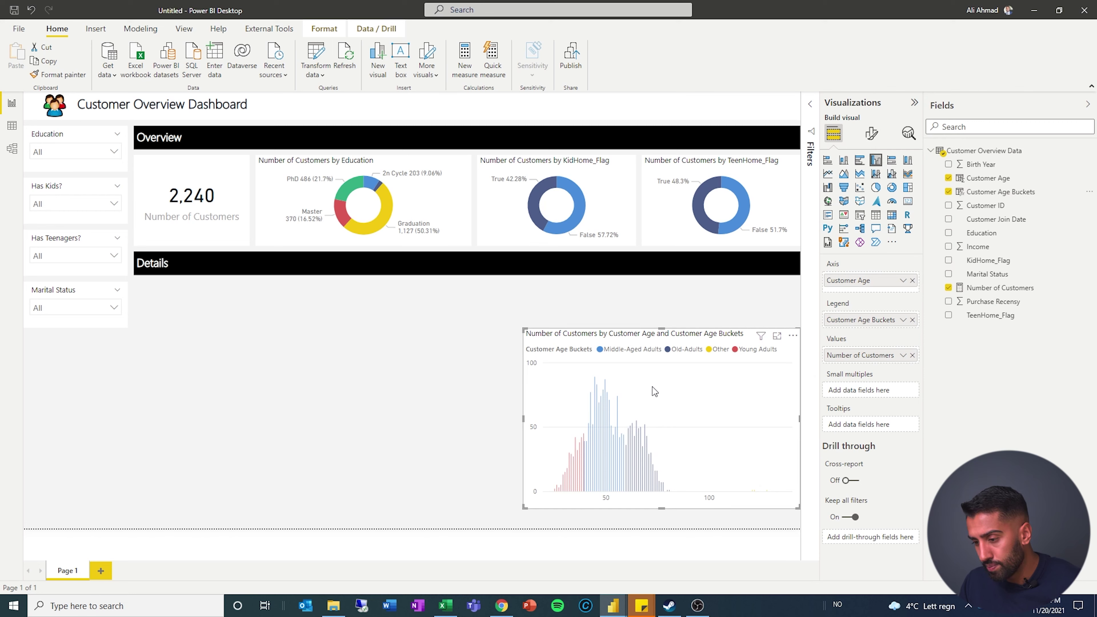
pyautogui.moveTo(524, 419); pyautogui.dragTo(331, 420)
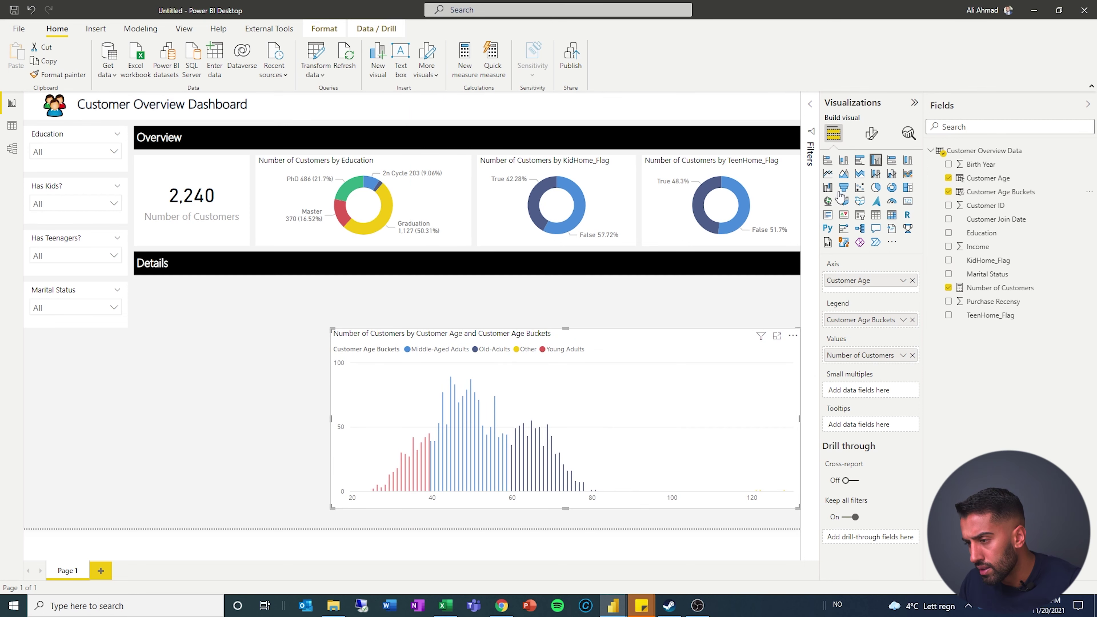
pyautogui.click(845, 162)
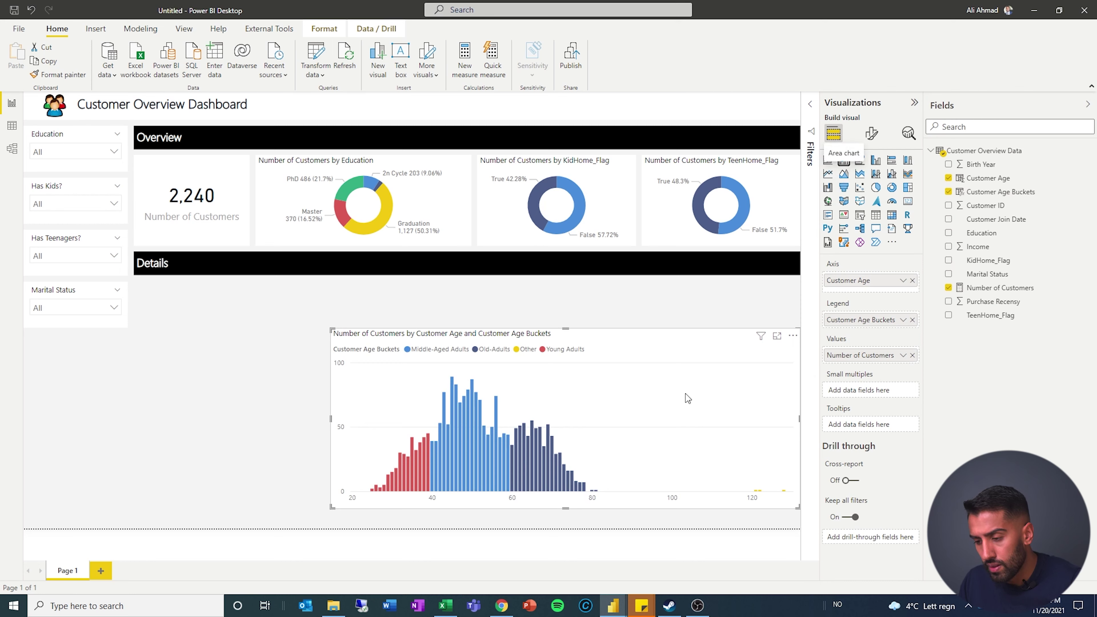
# Narrow the customer age chart to the page's right side, move it directly under the Details heading and stretch it to the page's bottom edge
pyautogui.moveTo(331, 420); pyautogui.dragTo(543, 469)
pyautogui.moveTo(667, 458); pyautogui.dragTo(707, 392)
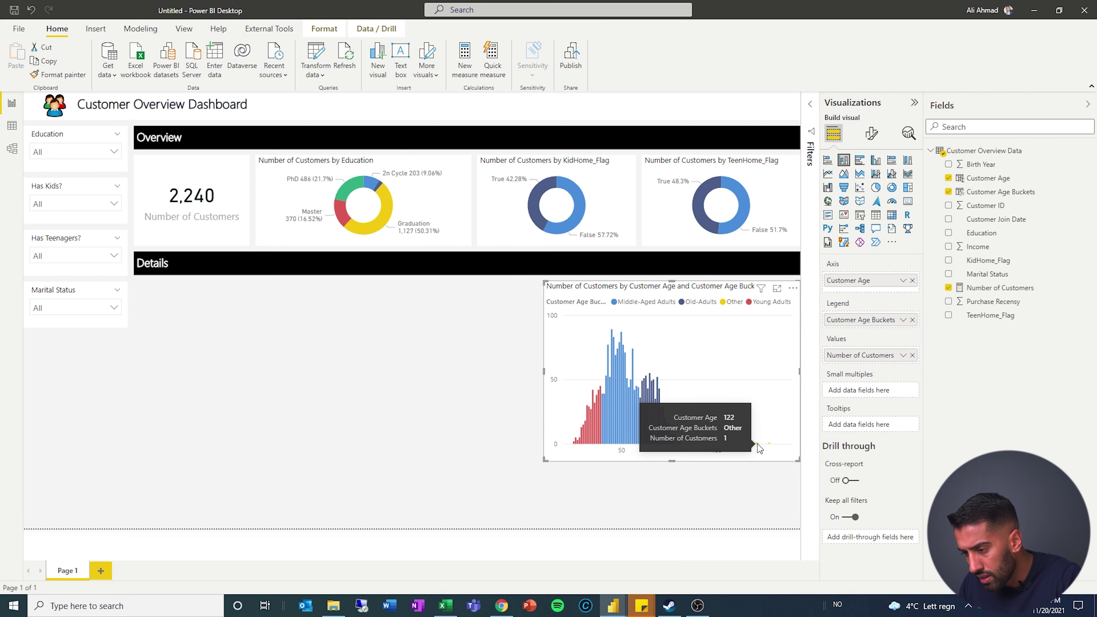
pyautogui.moveTo(672, 461); pyautogui.dragTo(672, 528)
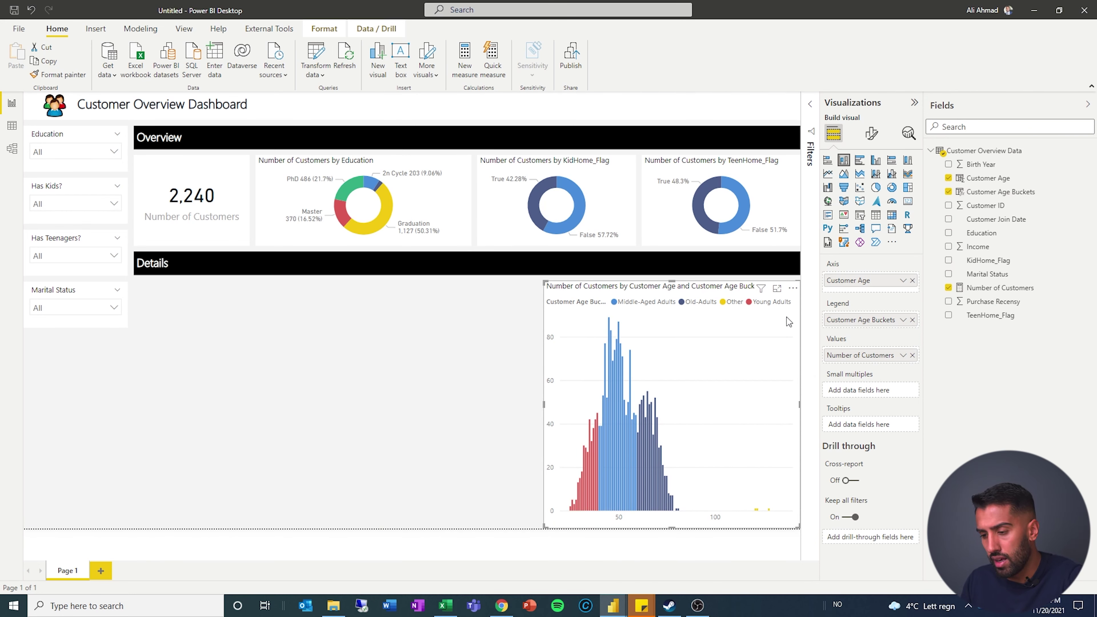
# Filter the Customer Overview Data query in Power Query Editor to keep rows with Birth Year greater than 1900, and apply the change
pyautogui.click(326, 60)
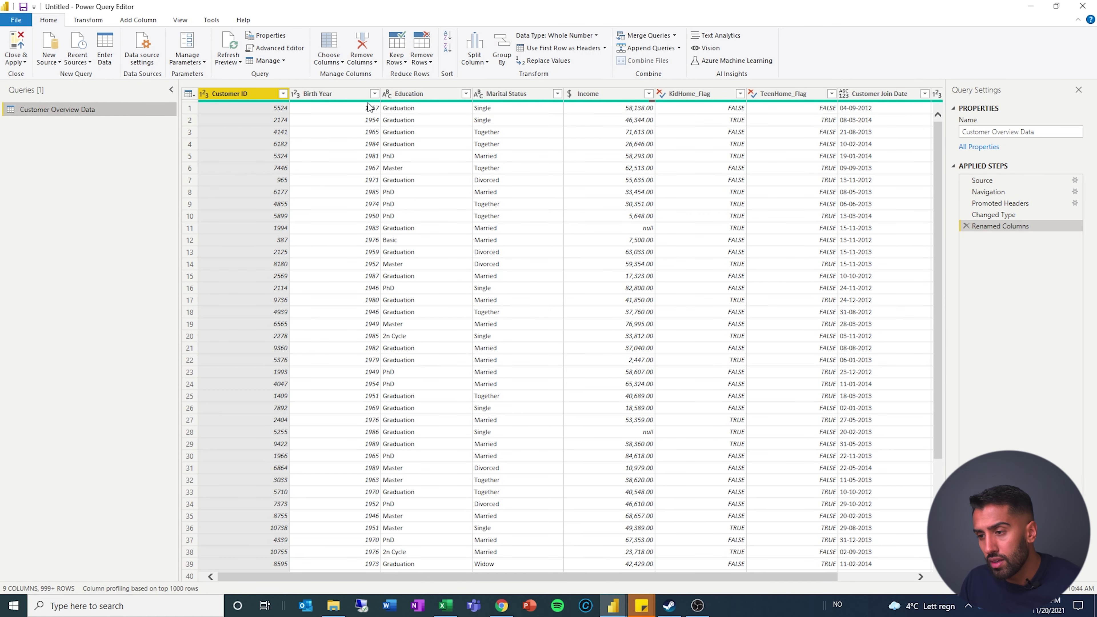
pyautogui.moveTo(465, 578); pyautogui.dragTo(639, 575)
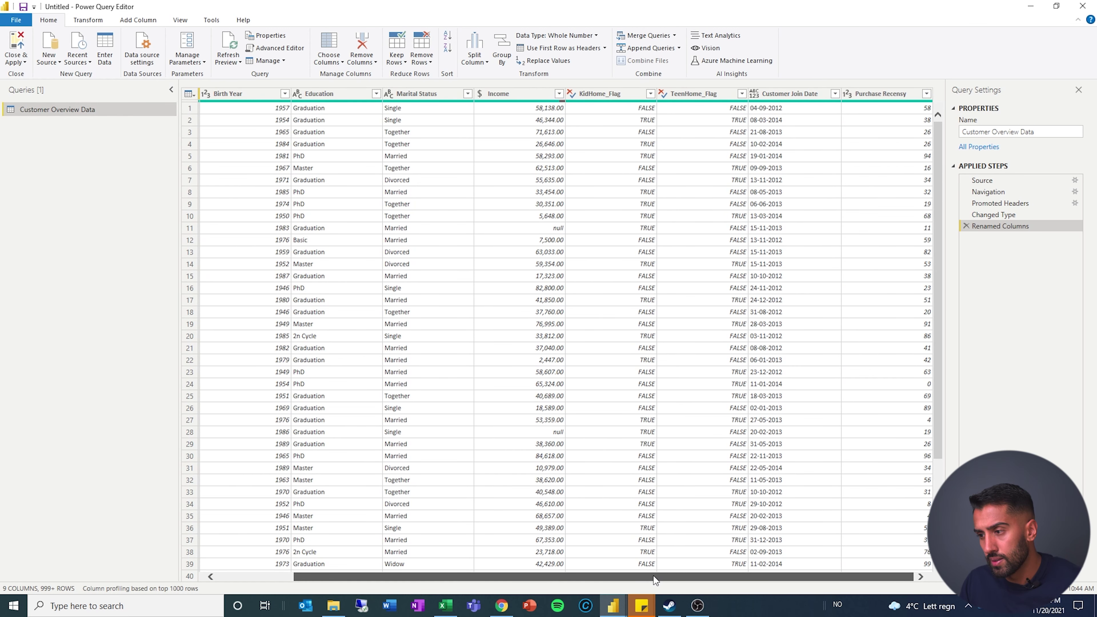
pyautogui.moveTo(653, 576); pyautogui.dragTo(410, 580)
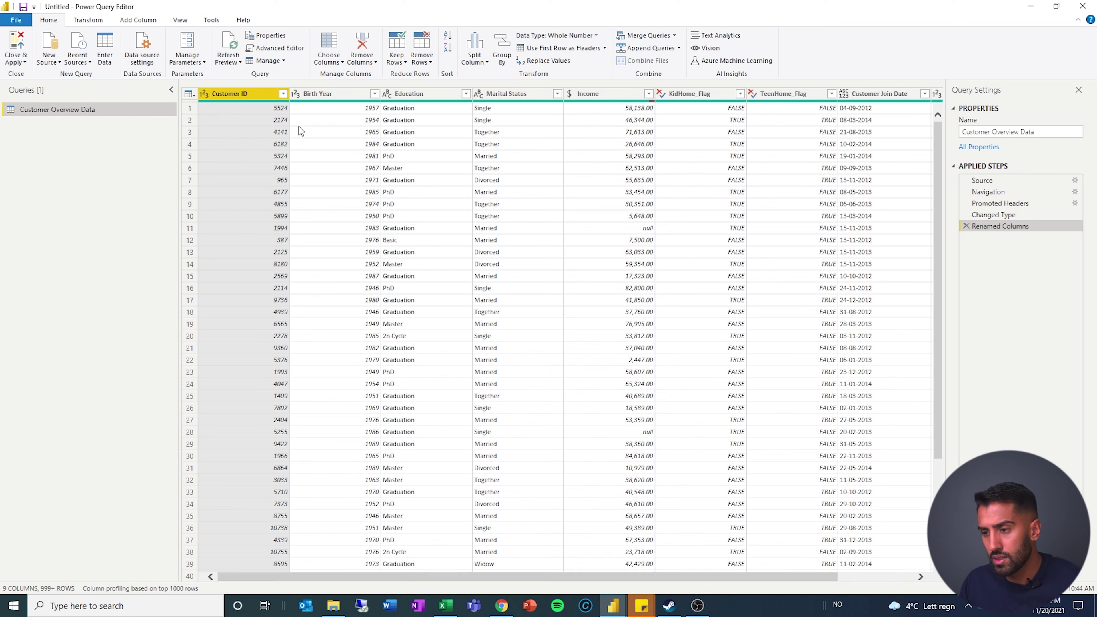
pyautogui.click(374, 94)
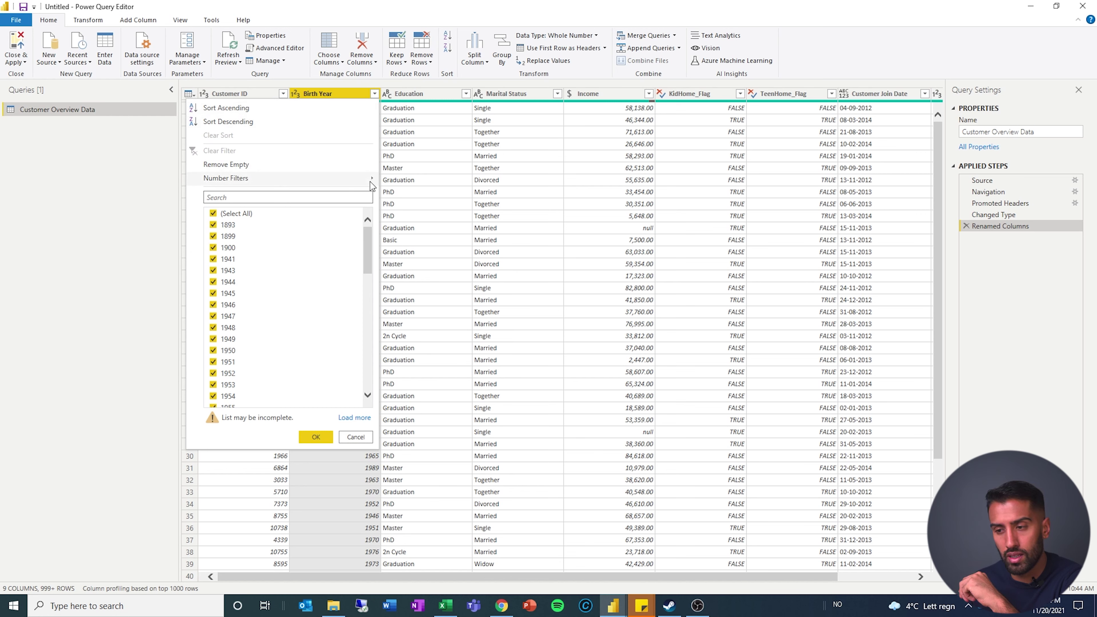
pyautogui.moveTo(370, 180)
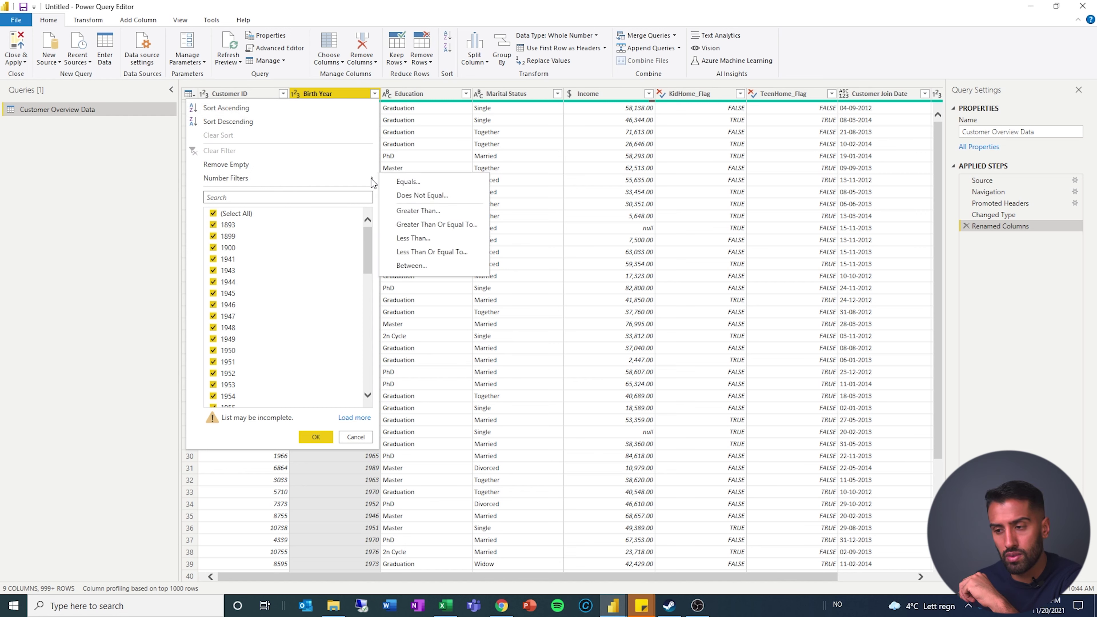
pyautogui.click(441, 210)
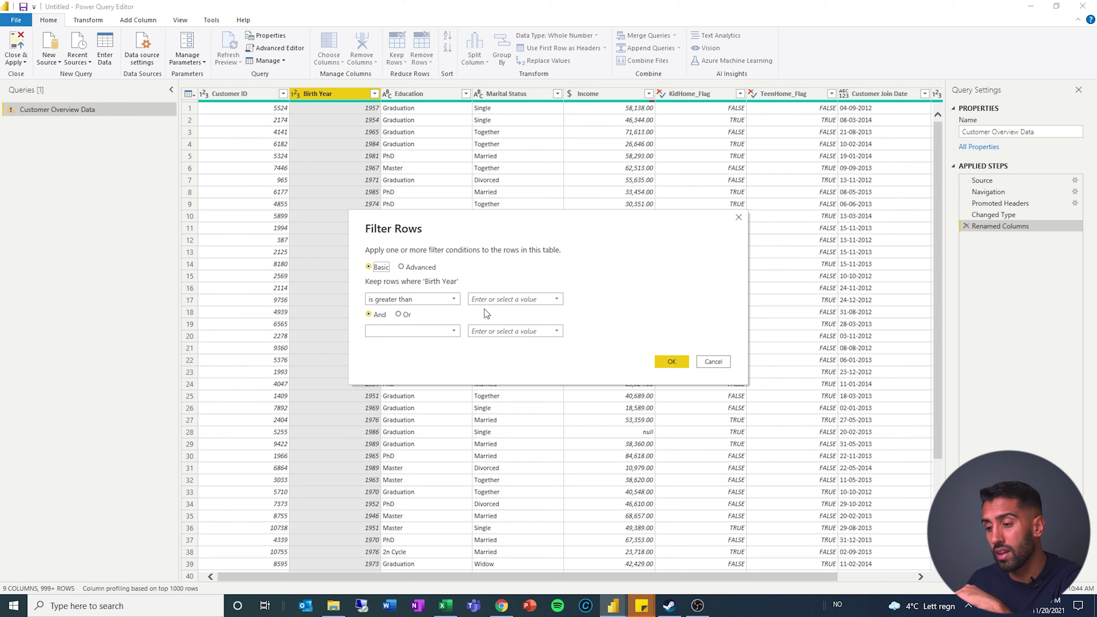
pyautogui.click(511, 297)
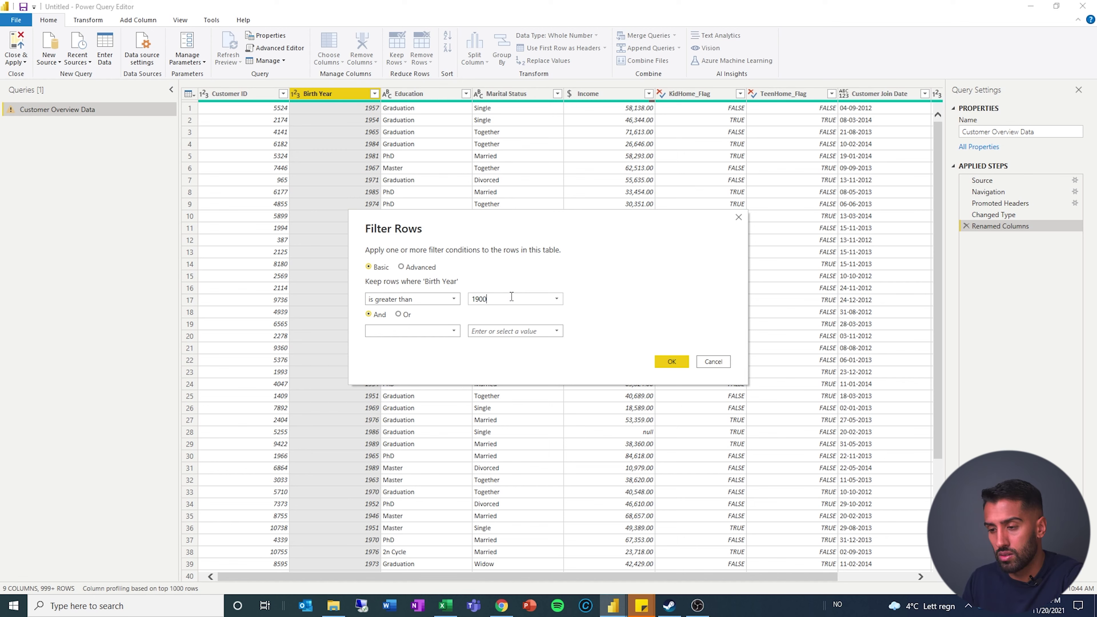
pyautogui.click(673, 362)
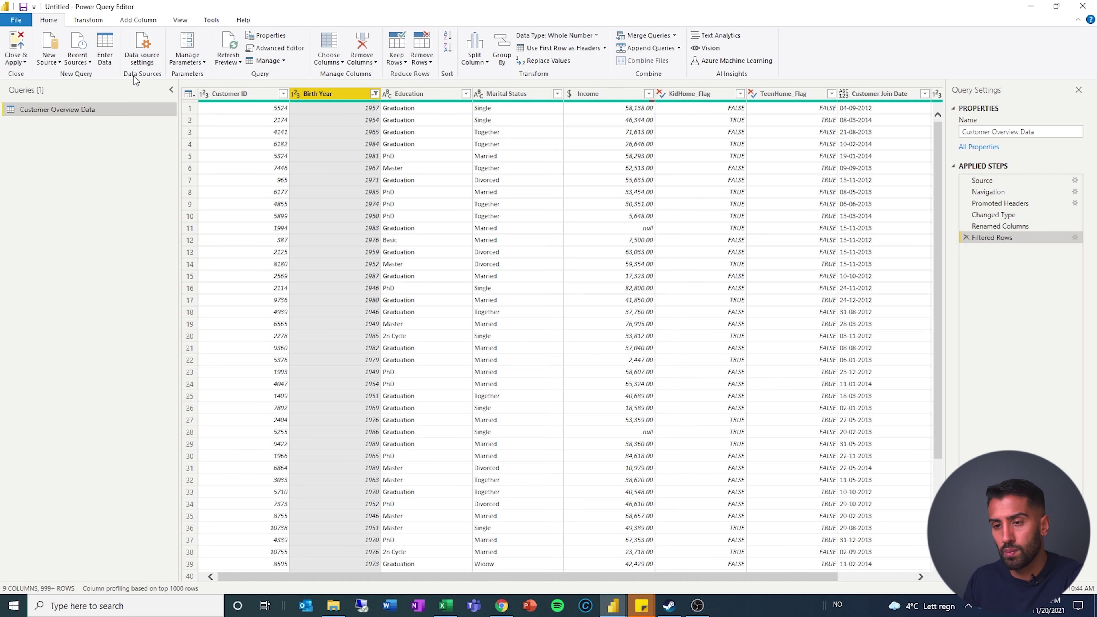
pyautogui.click(15, 46)
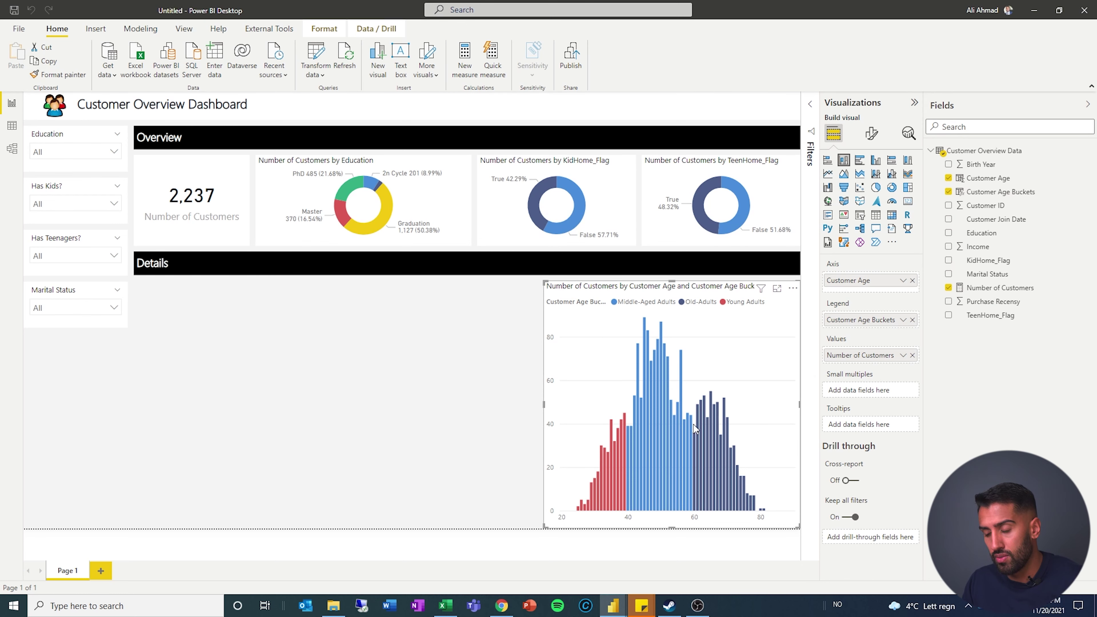
# Reduce the customer age chart's height and width, leaving free space below it and on its left, and deselect it
pyautogui.moveTo(671, 528); pyautogui.dragTo(699, 487)
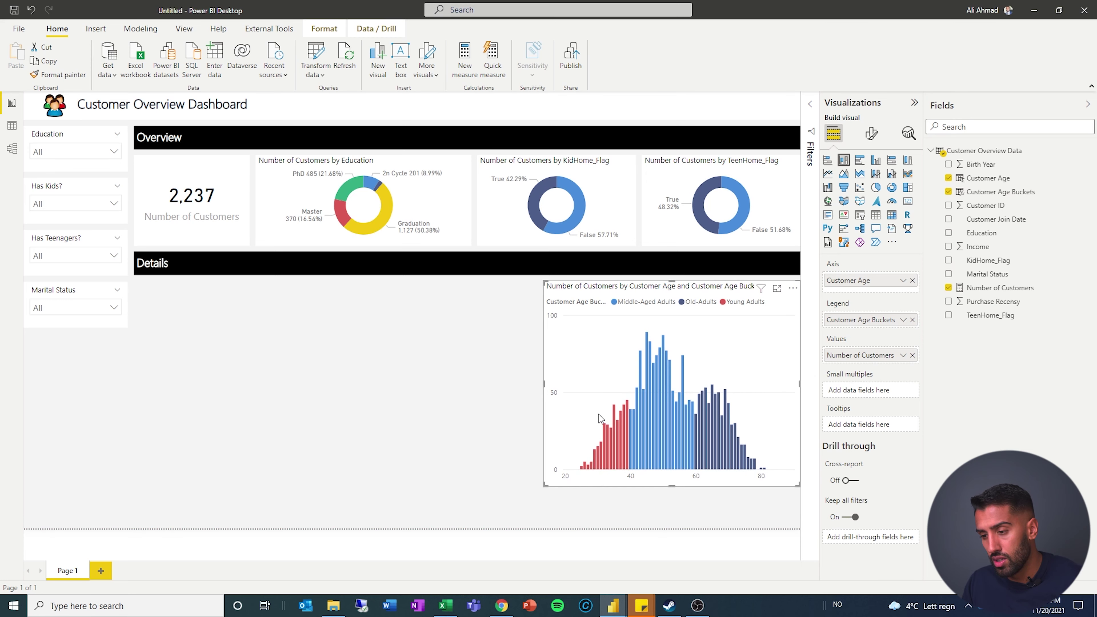
pyautogui.moveTo(543, 384); pyautogui.dragTo(570, 386)
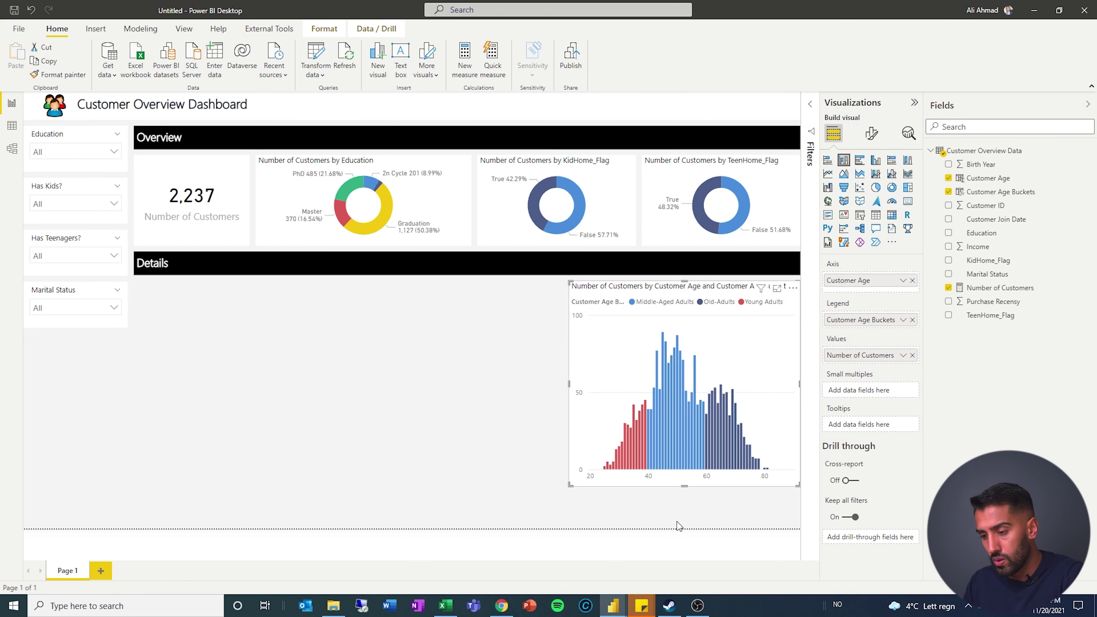
pyautogui.click(677, 525)
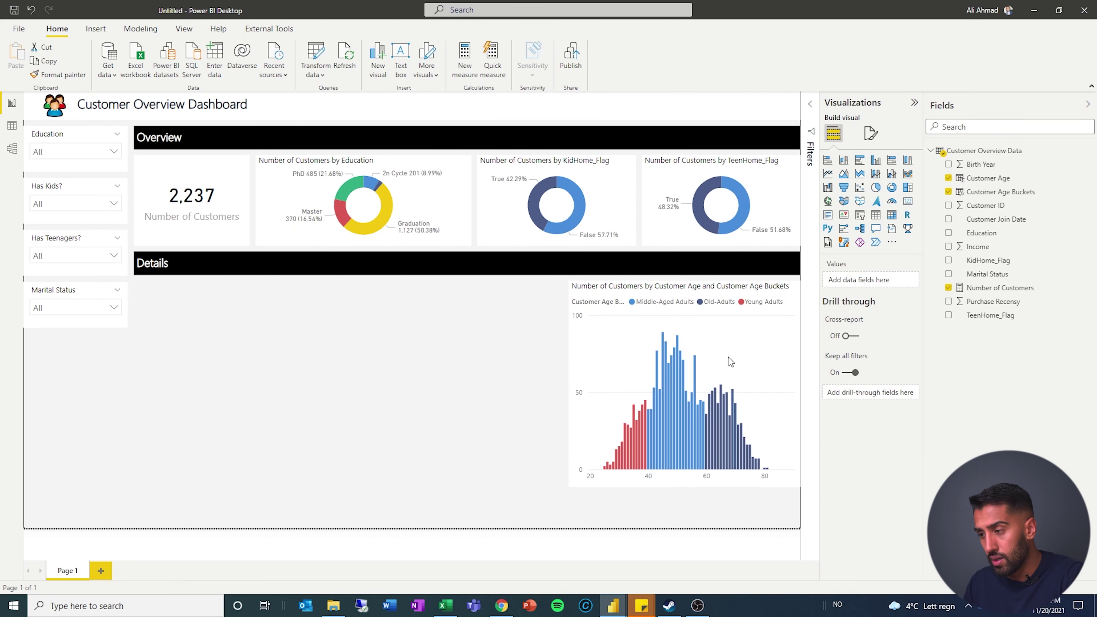
# Add a table with Customer Age Buckets and Number of Customers, and place it in the Details section beside the age chart
pyautogui.click(878, 217)
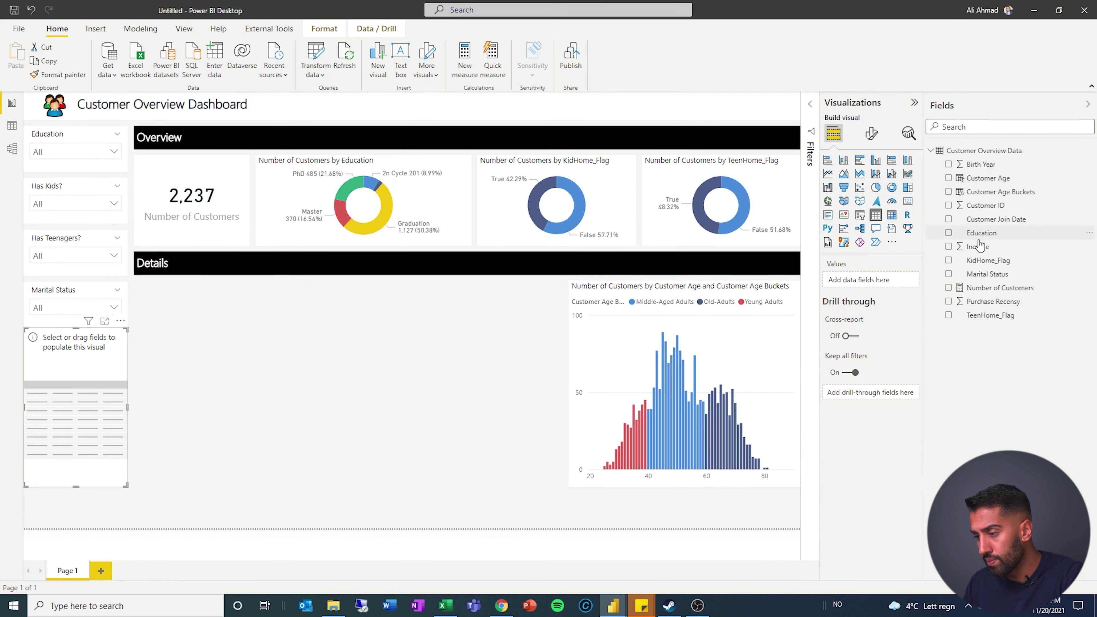
pyautogui.moveTo(1003, 192); pyautogui.dragTo(868, 283)
pyautogui.moveTo(990, 287); pyautogui.dragTo(864, 287)
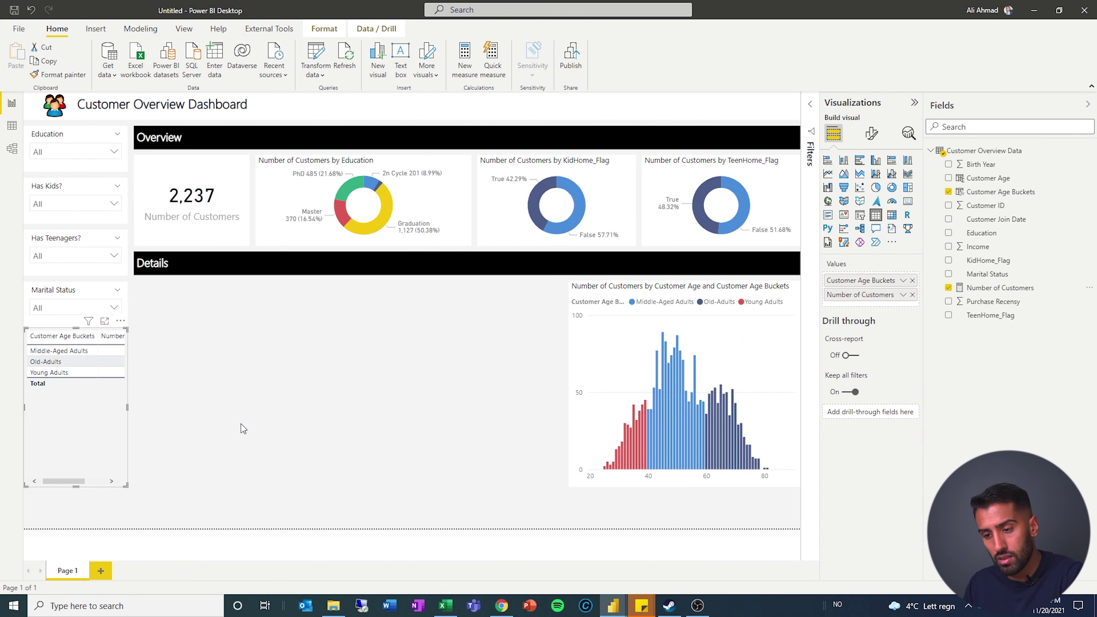
pyautogui.moveTo(103, 435); pyautogui.dragTo(504, 476)
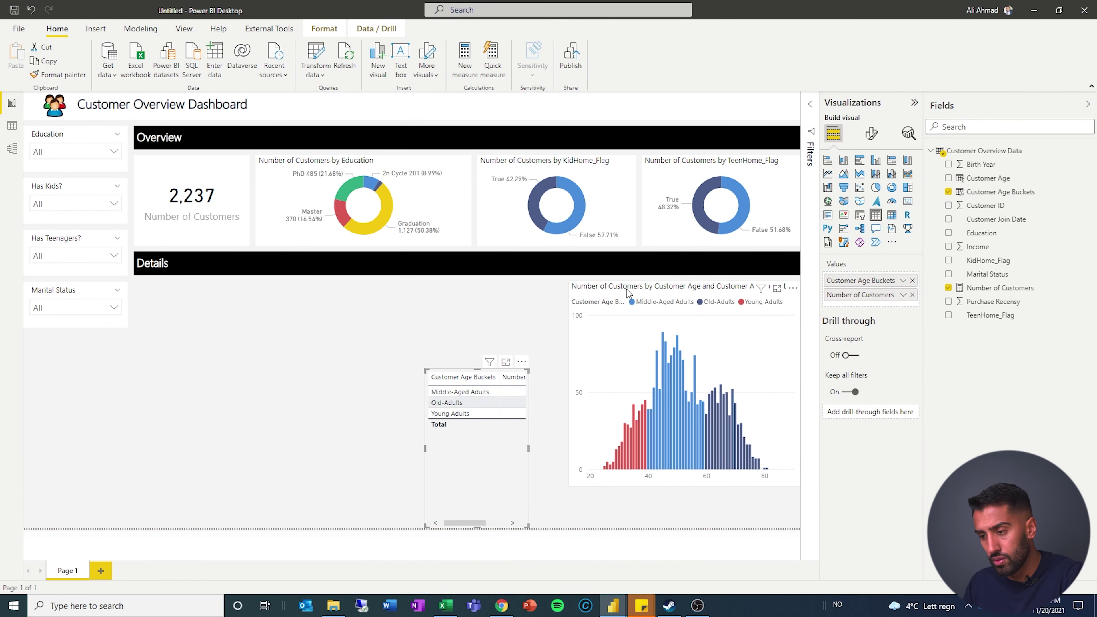
# Copy the formatting of the customer age chart onto the age buckets table with Format painter
pyautogui.click(632, 292)
pyautogui.click(61, 74)
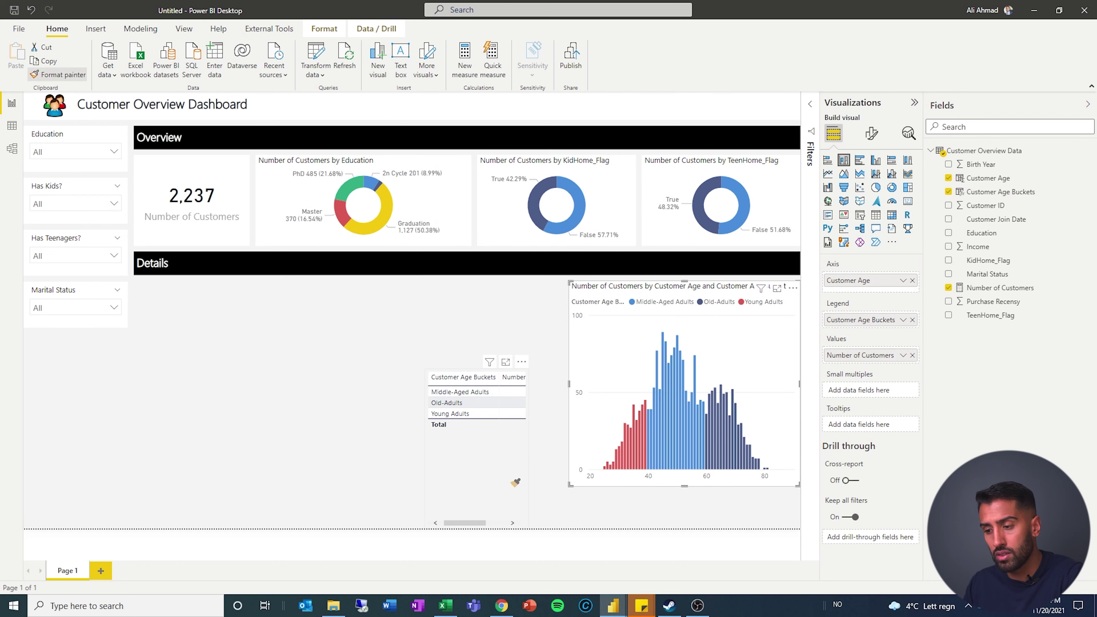
pyautogui.click(524, 437)
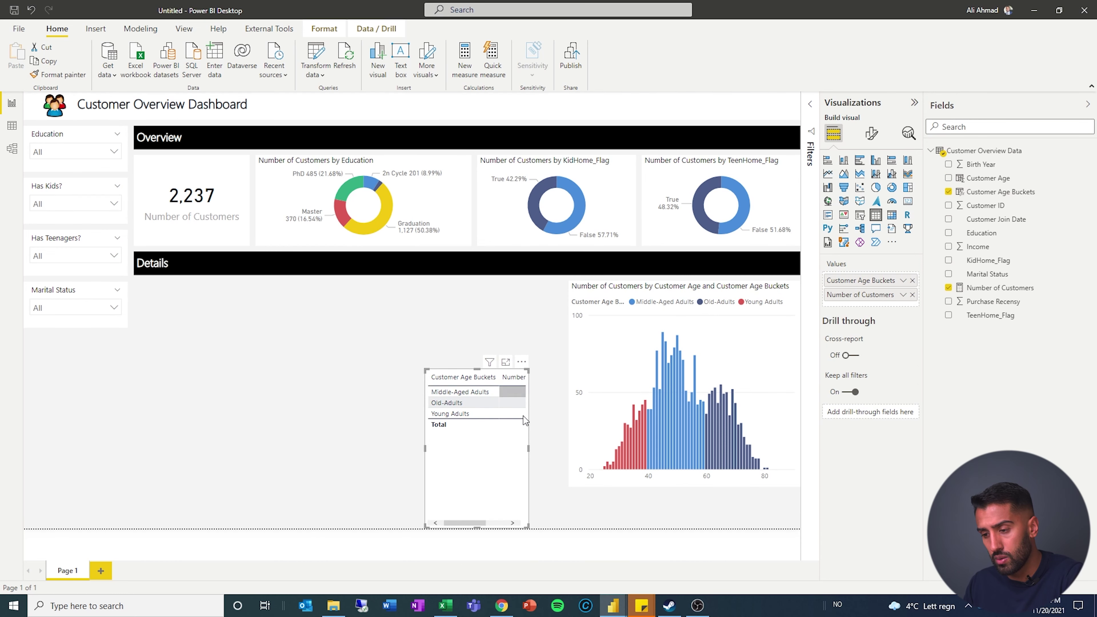
# Widen and shorten the age buckets table, and fit it along the page's bottom edge across the age chart's width
pyautogui.moveTo(527, 449); pyautogui.dragTo(599, 463)
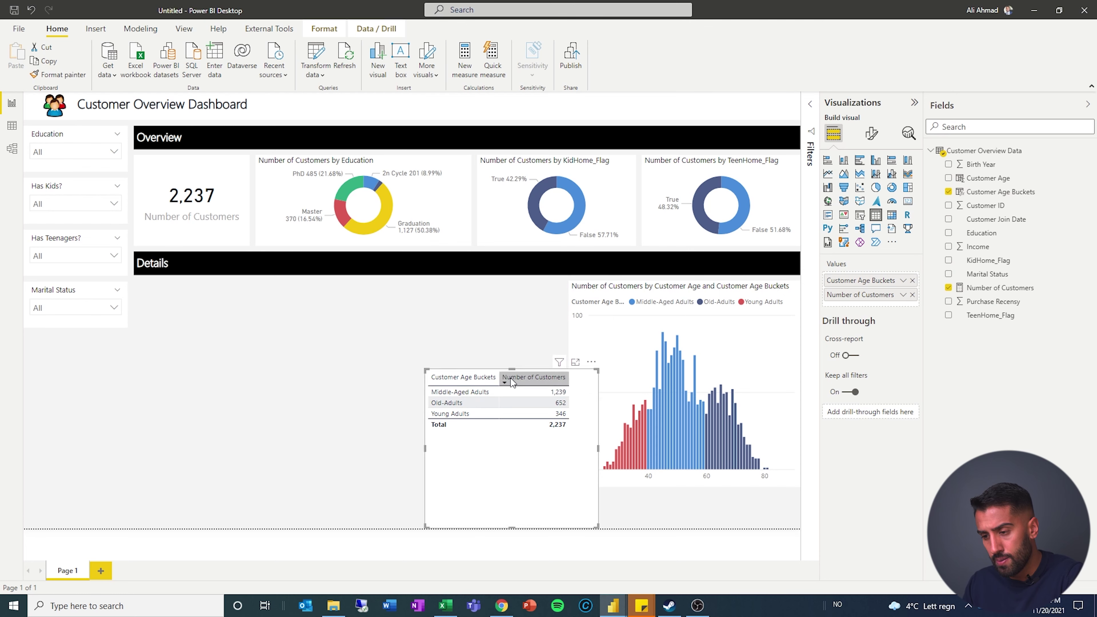
pyautogui.moveTo(511, 378); pyautogui.dragTo(497, 461)
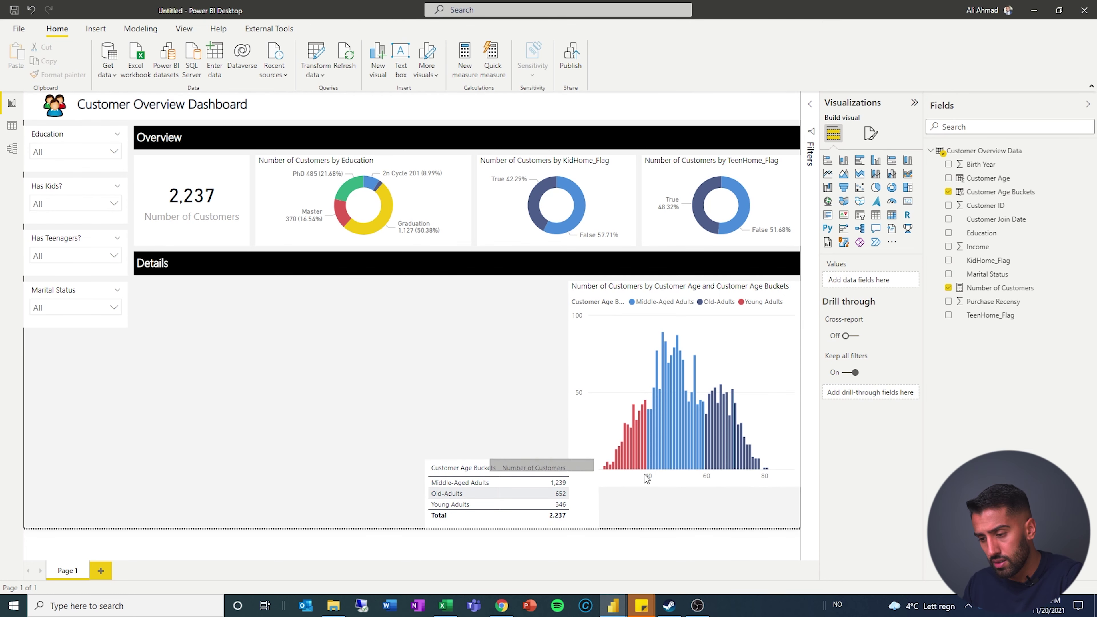
pyautogui.moveTo(482, 466); pyautogui.dragTo(677, 467)
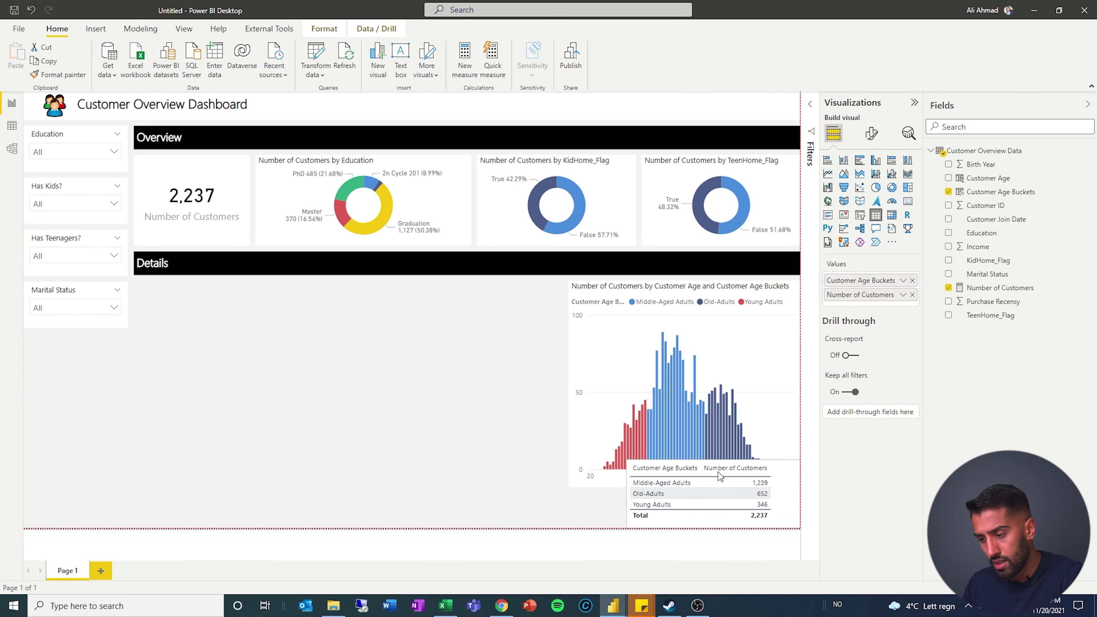
pyautogui.moveTo(620, 494); pyautogui.dragTo(566, 494)
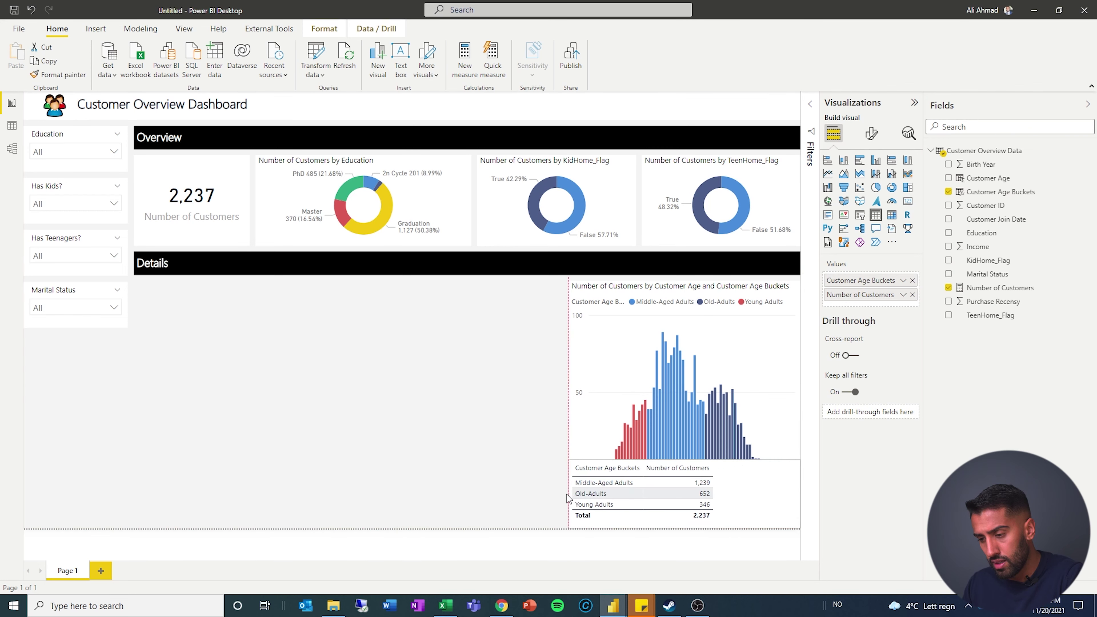
# Shorten the customer age chart so that it ends at the top of the age buckets table, and deselect it
pyautogui.click(659, 289)
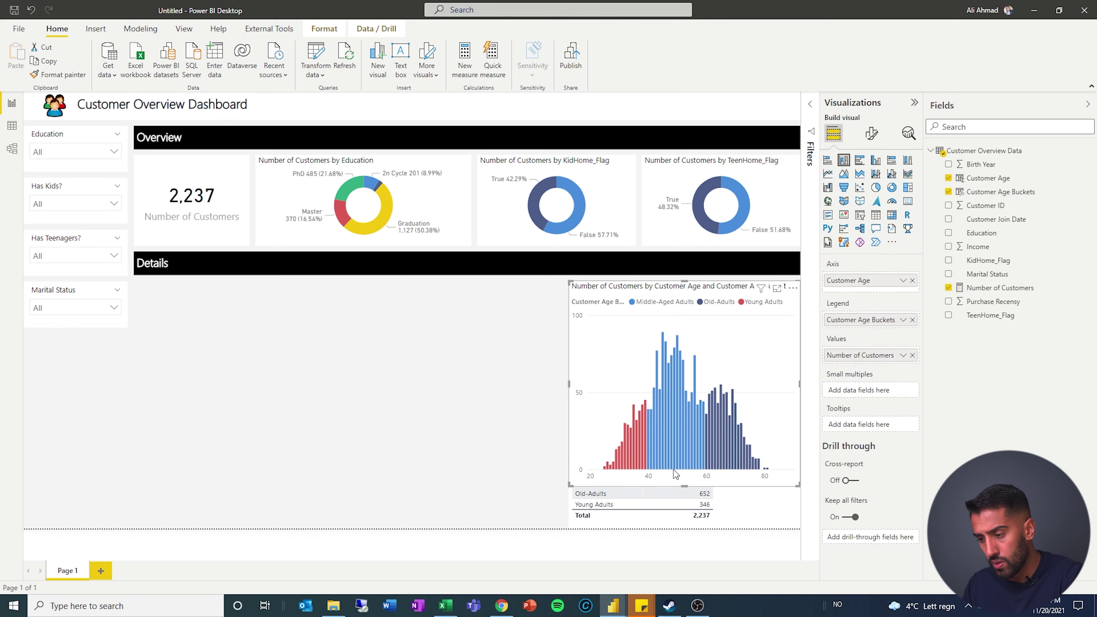
pyautogui.moveTo(684, 485); pyautogui.dragTo(702, 462)
pyautogui.click(518, 400)
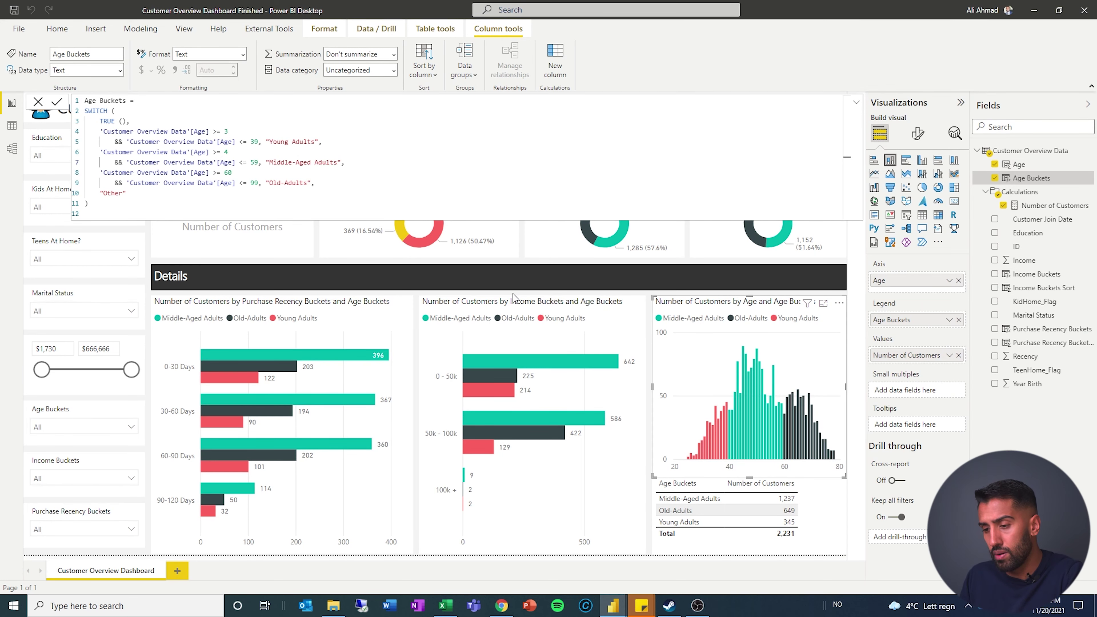
# Open the Income Buckets column in the Customer Overview Dashboard Finished report and examine its SWITCH formula with the income limits and labels
pyautogui.press('Escape')
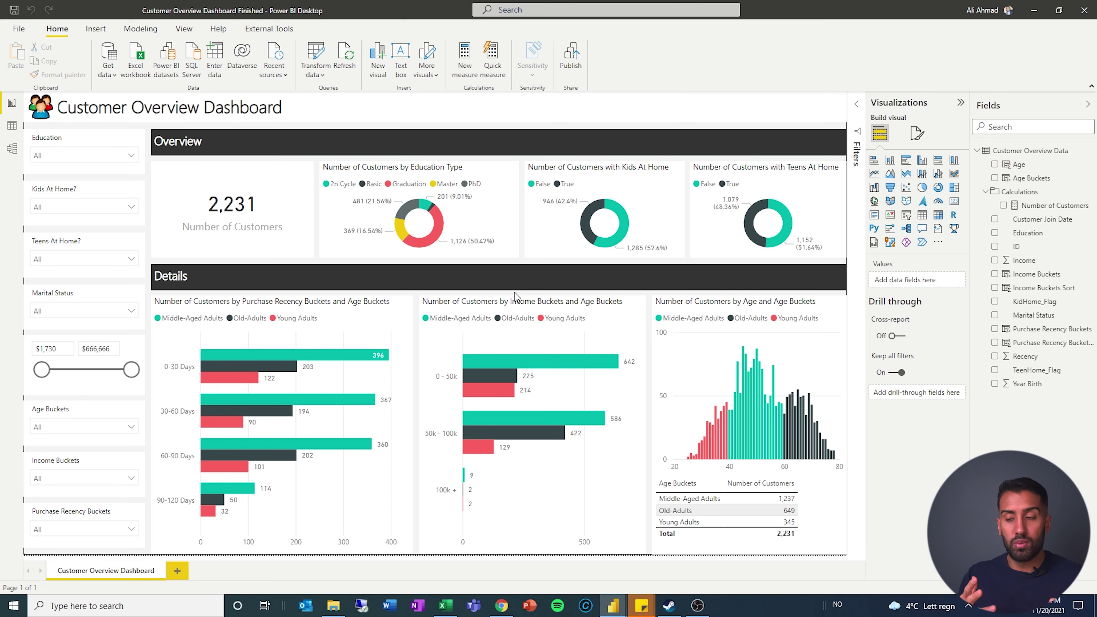
pyautogui.click(1054, 275)
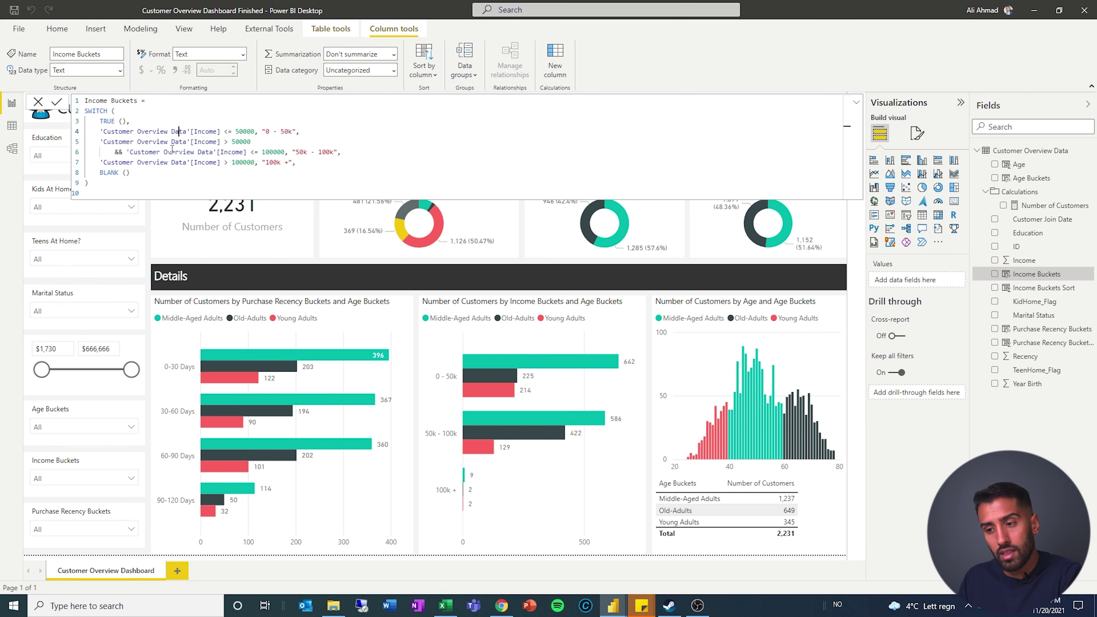
pyautogui.click(167, 178)
pyautogui.click(152, 197)
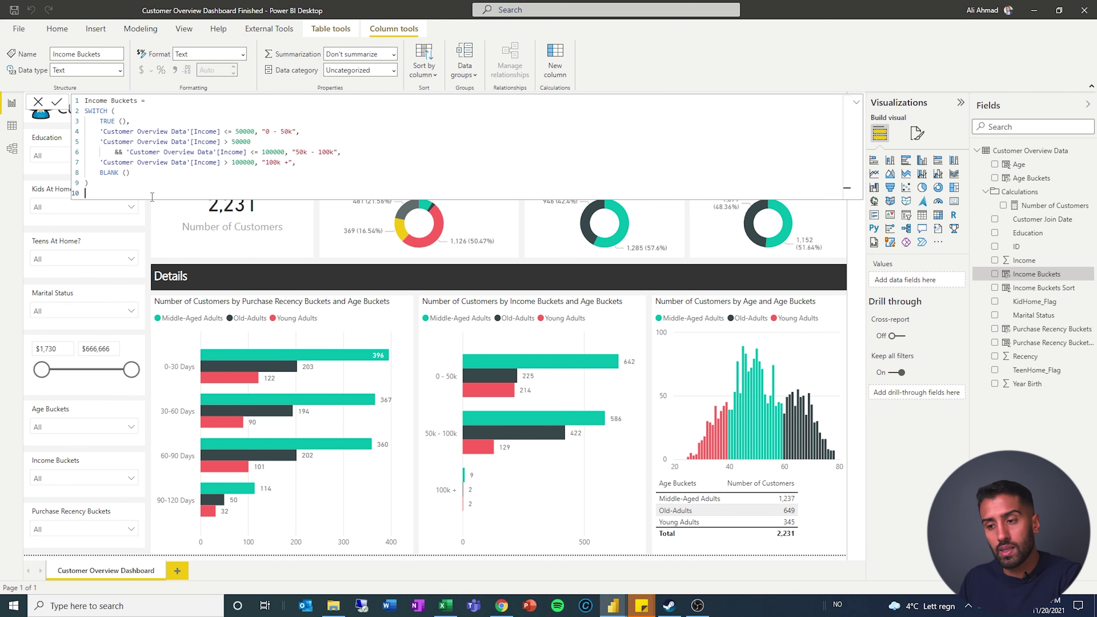
pyautogui.moveTo(156, 192); pyautogui.dragTo(80, 106)
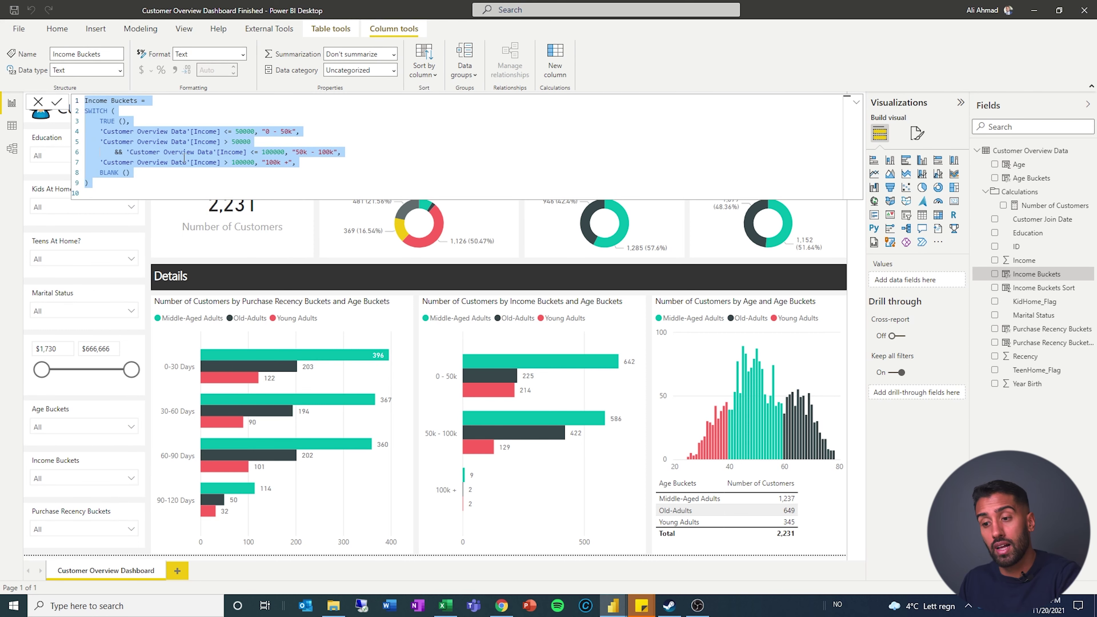
pyautogui.click(267, 178)
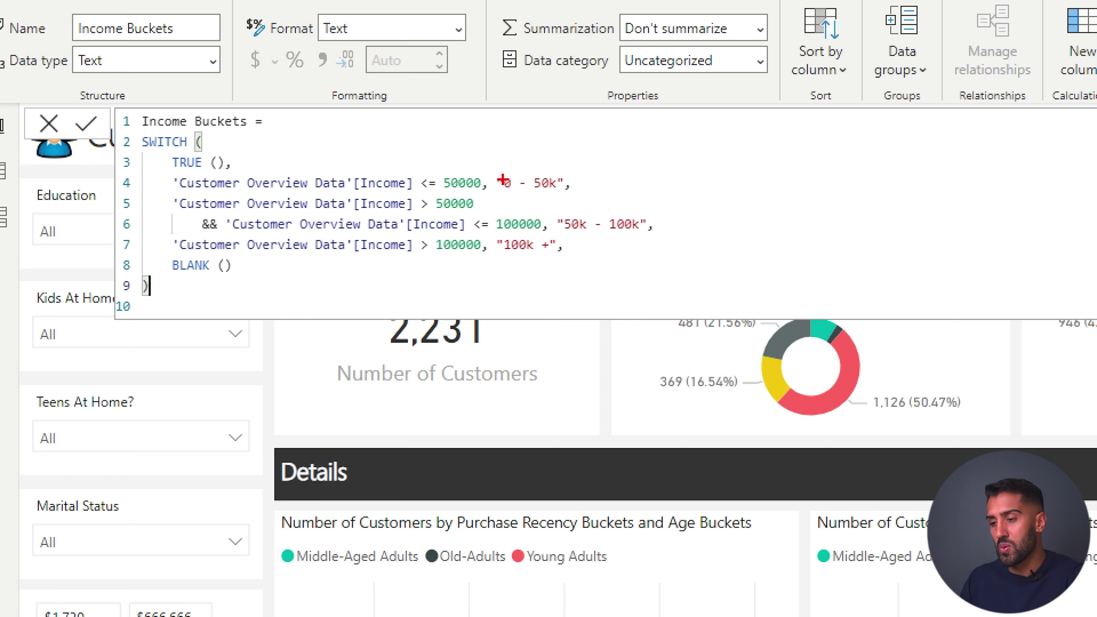
pyautogui.moveTo(444, 191); pyautogui.dragTo(467, 189)
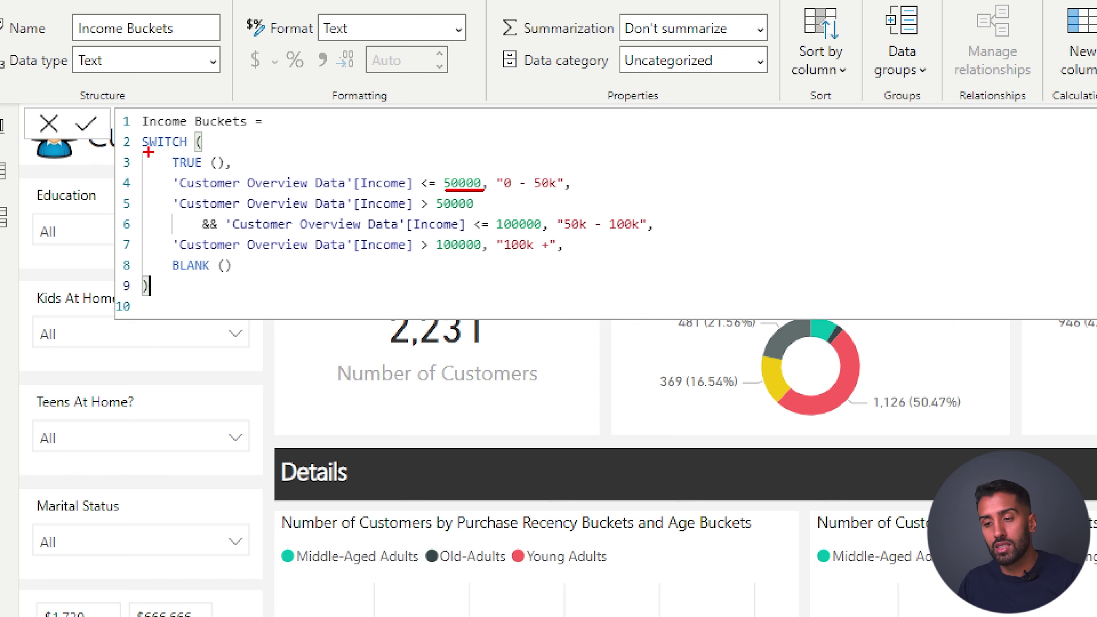
pyautogui.moveTo(170, 279); pyautogui.dragTo(239, 279)
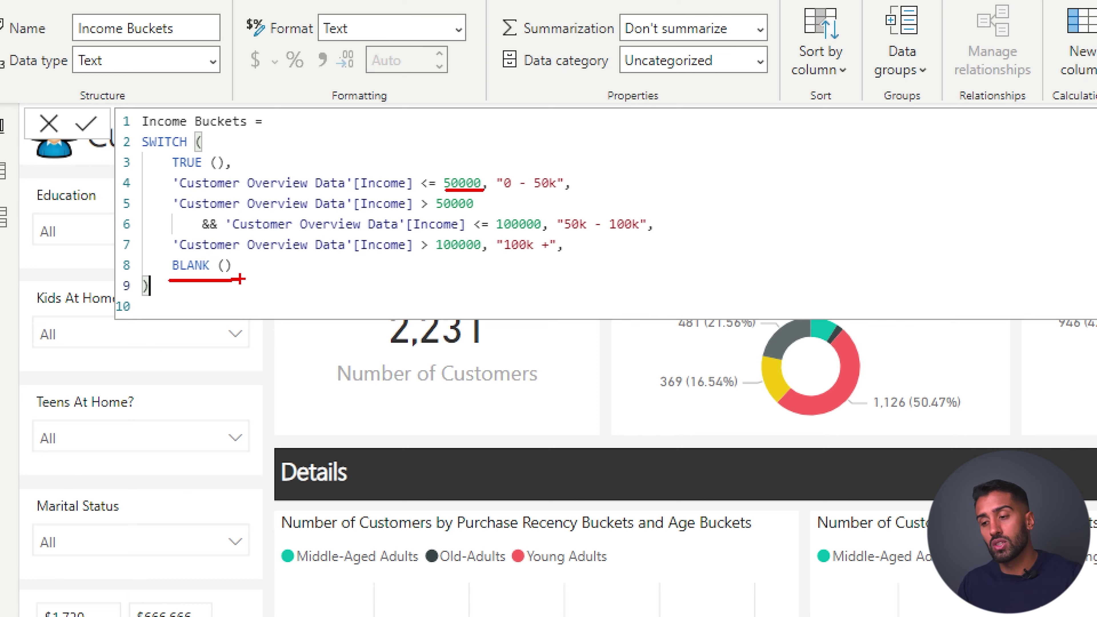
pyautogui.moveTo(513, 158)
pyautogui.mouseDown()
pyautogui.moveTo(412, 157)
pyautogui.moveTo(362, 199)
pyautogui.moveTo(368, 255)
pyautogui.moveTo(531, 263)
pyautogui.moveTo(614, 219)
pyautogui.moveTo(577, 136)
pyautogui.moveTo(481, 146)
pyautogui.mouseUp()
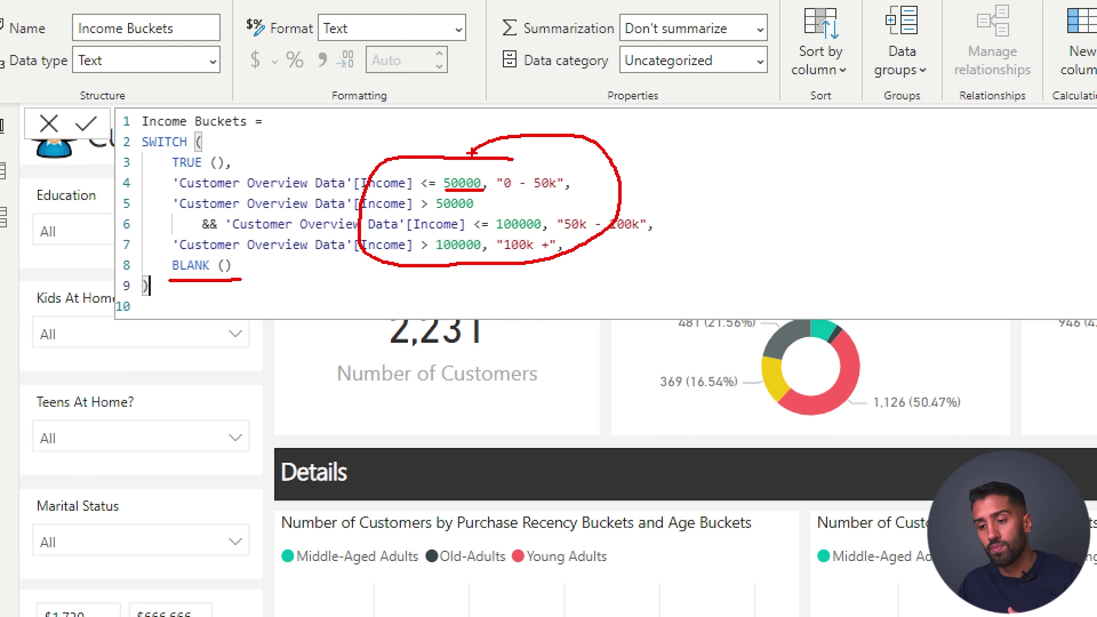
pyautogui.press('Escape')
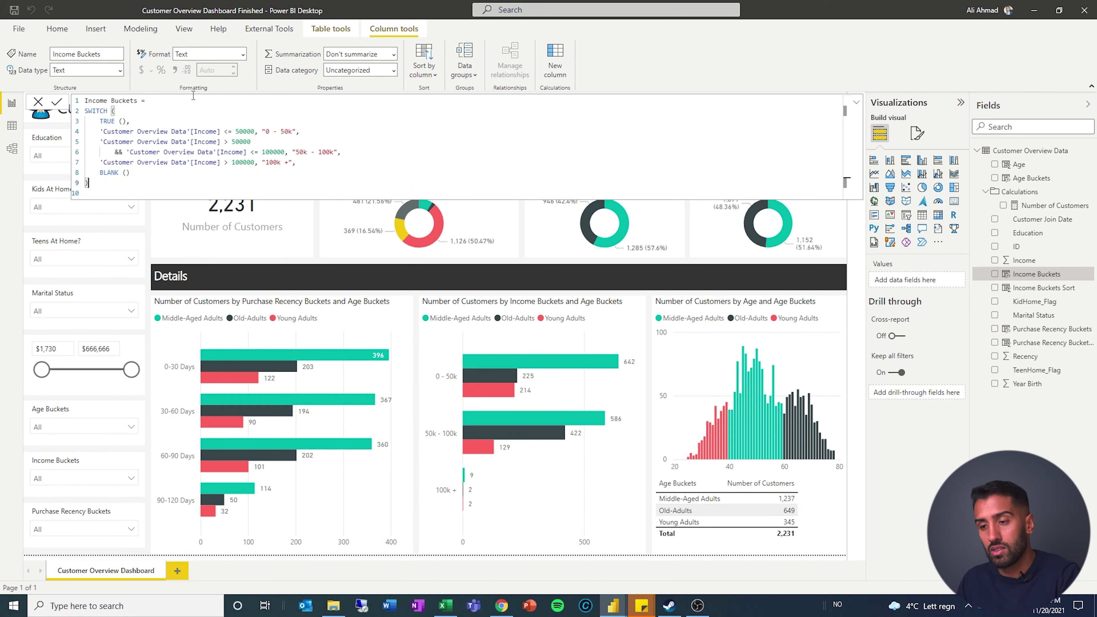
# Copy the Income Buckets formula and use it for a new column in the Untitled report's Customer Overview Data table
pyautogui.hotkey('ctrl', 'a')
pyautogui.hotkey('ctrl', 'c')
pyautogui.hotkey('alt', 'Tab')
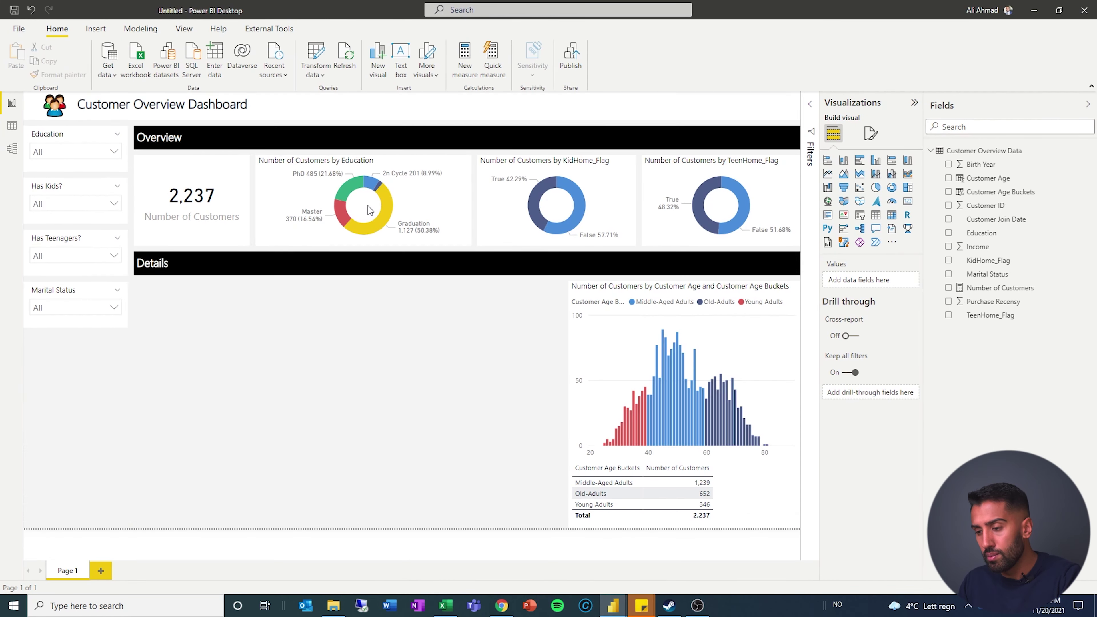
pyautogui.rightClick(964, 152)
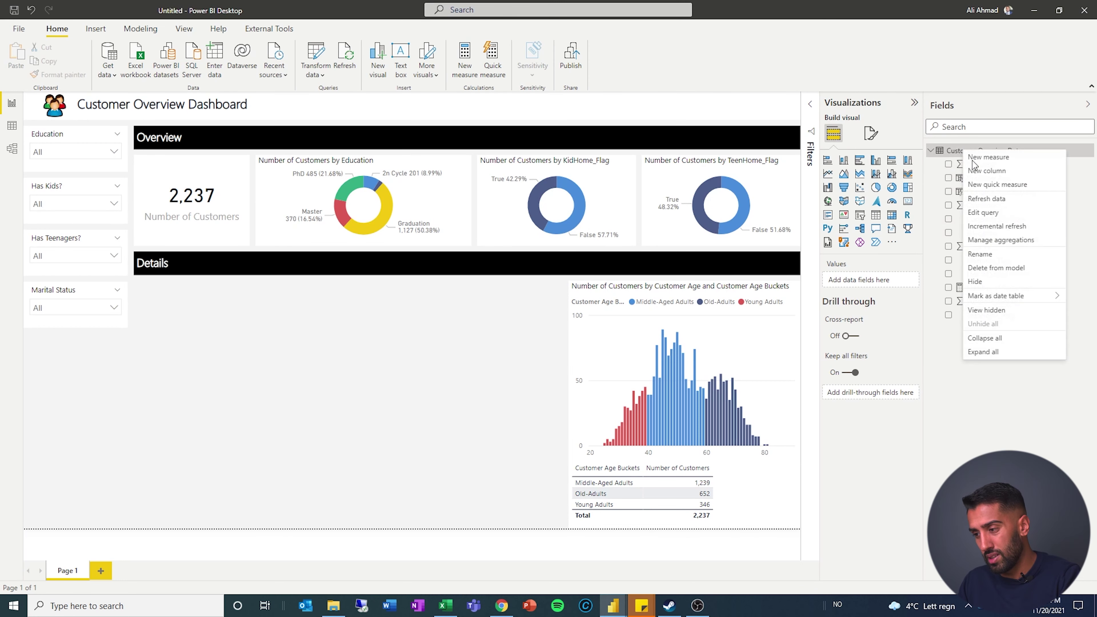
pyautogui.press('Escape')
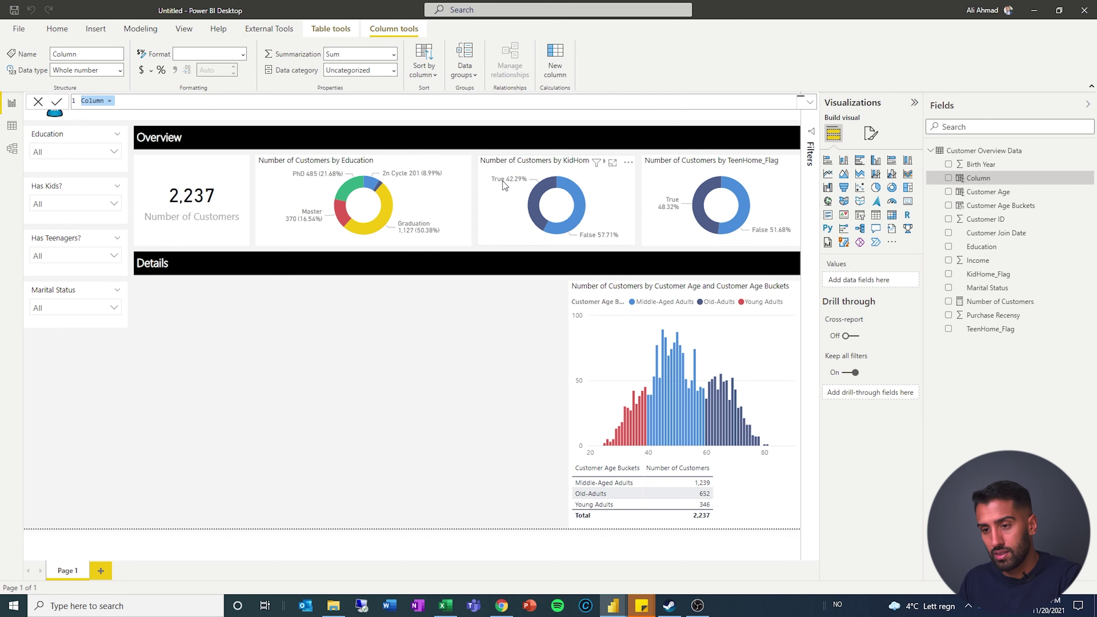
pyautogui.hotkey('ctrl', 'v')
pyautogui.click(418, 369)
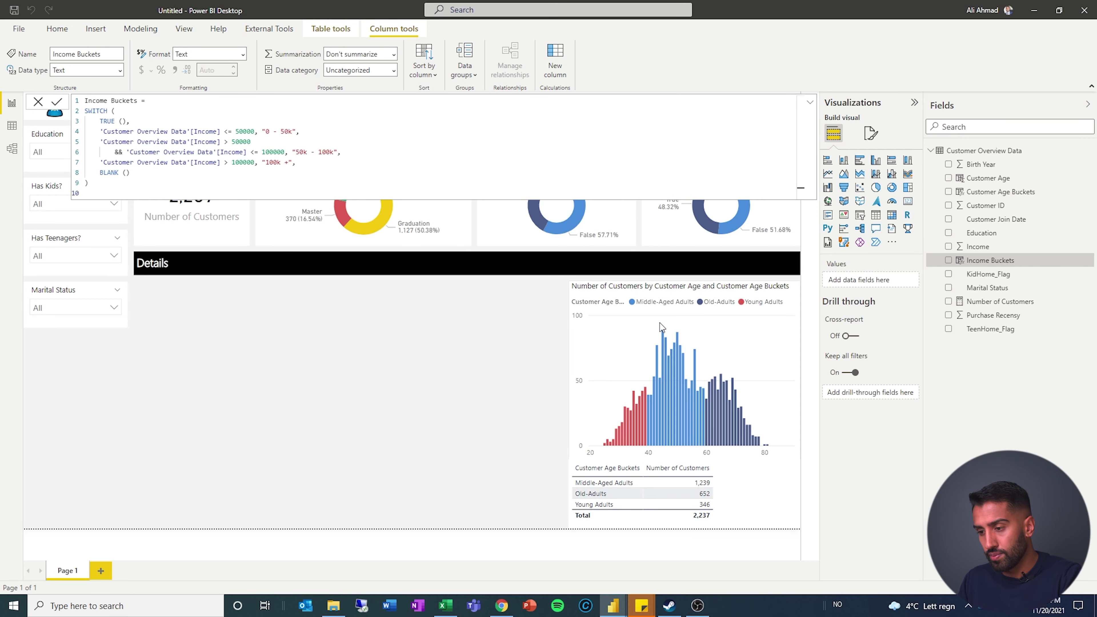
pyautogui.click(676, 287)
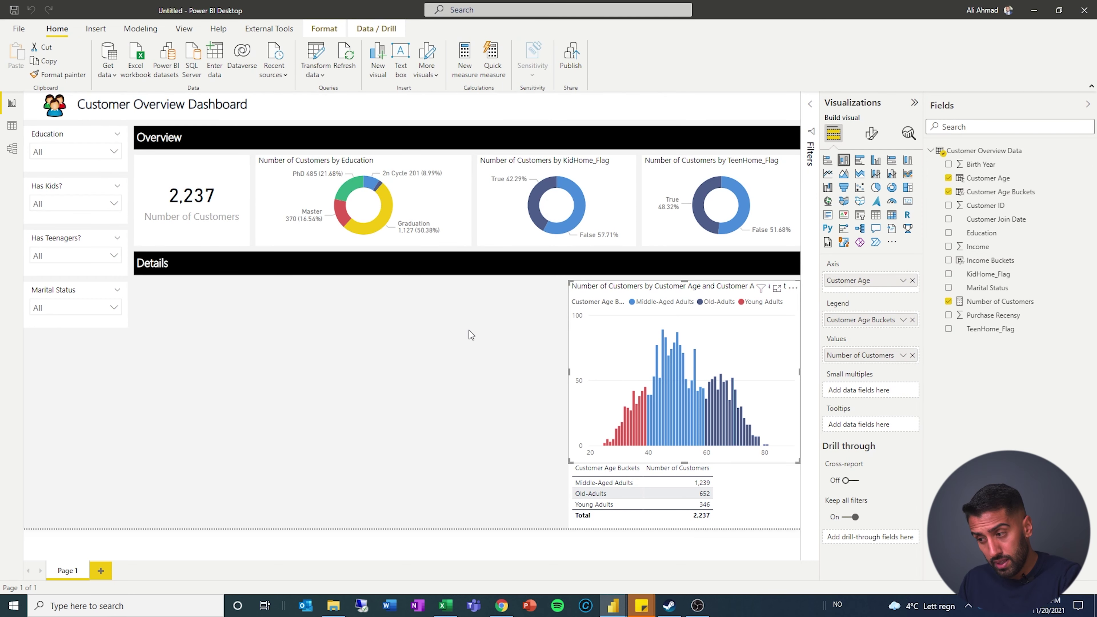